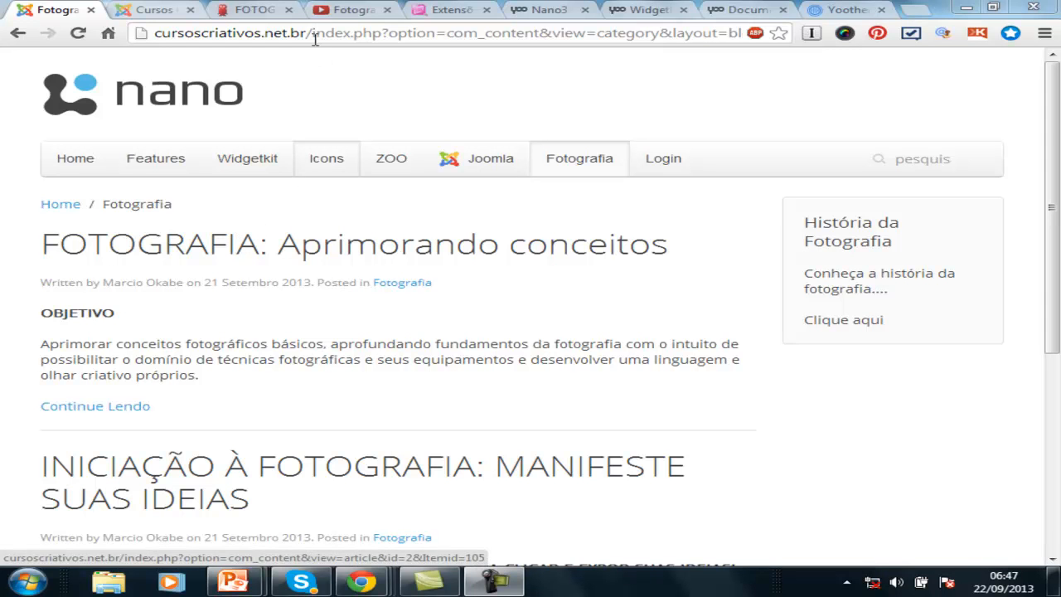
Step: Switch to the Escola São Paulo photography courses page and view the details of the course FOTOGRAFIA: Aprimorando conceitos - manhã
left_click(253, 10)
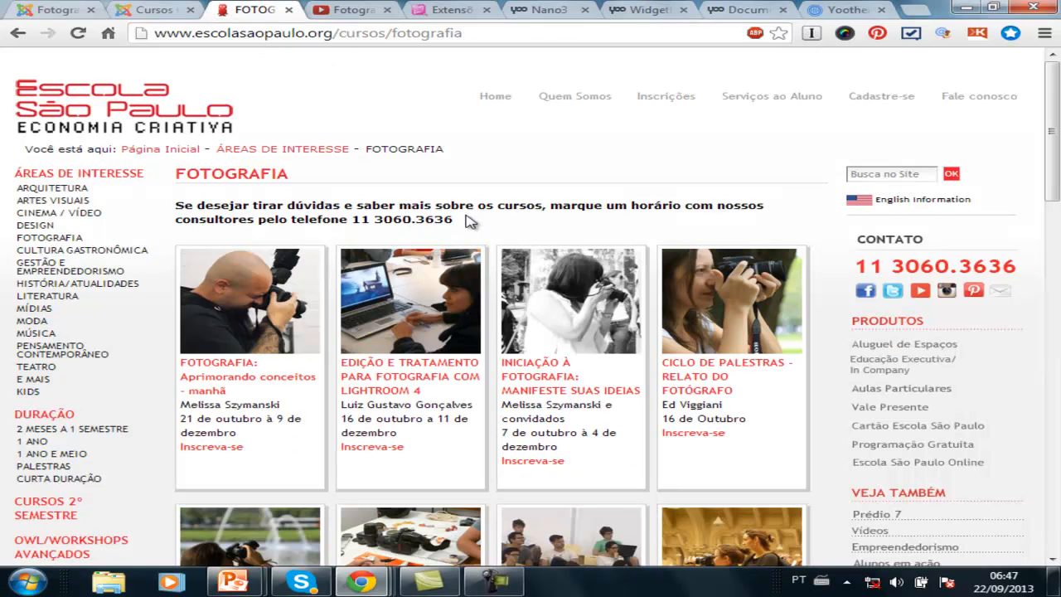
scroll(510, 206, "down", 1)
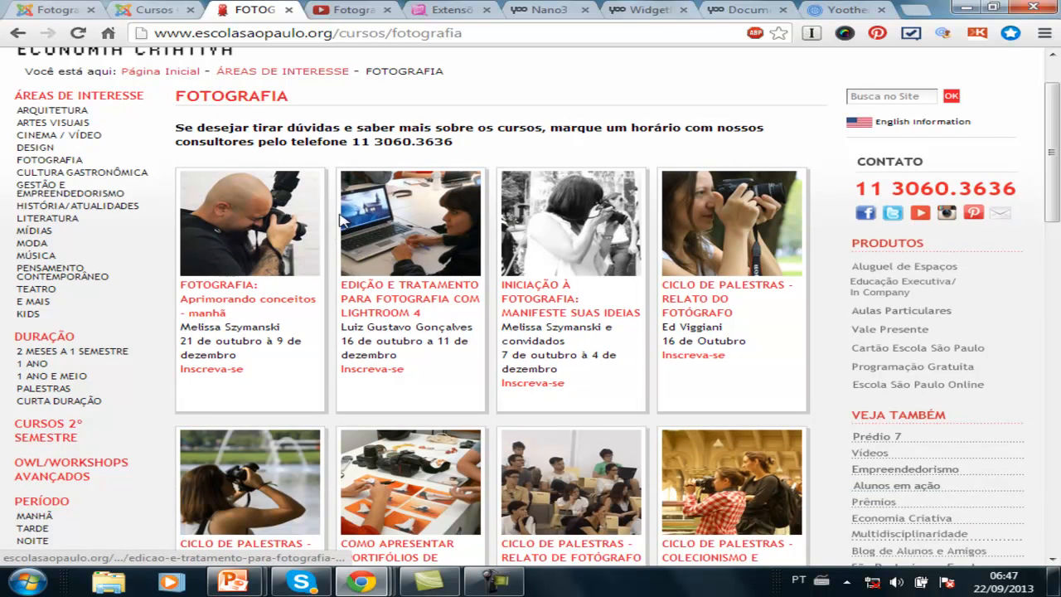
left_click(230, 304)
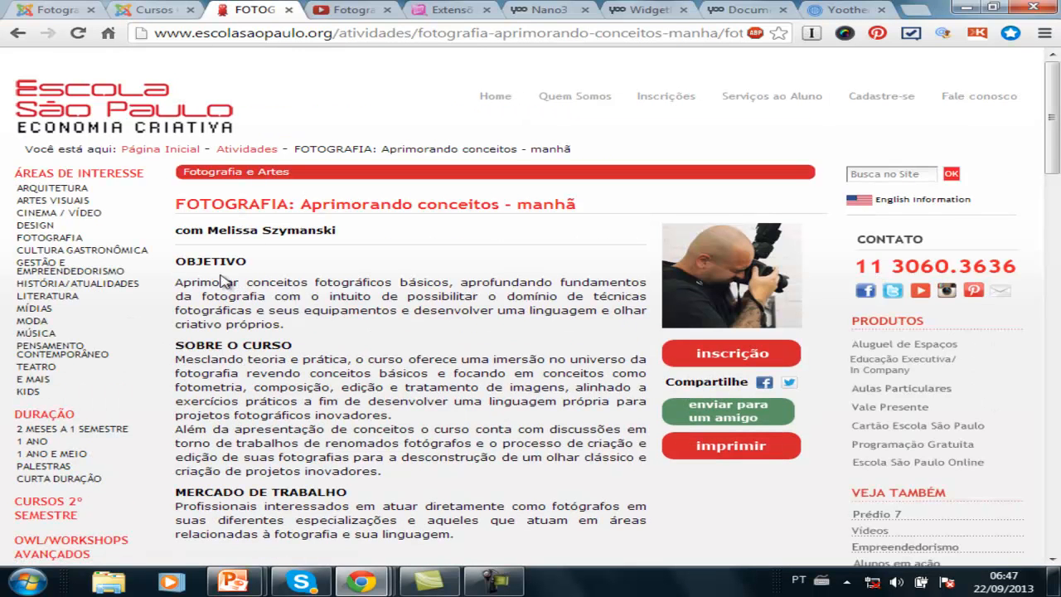
left_click(18, 32)
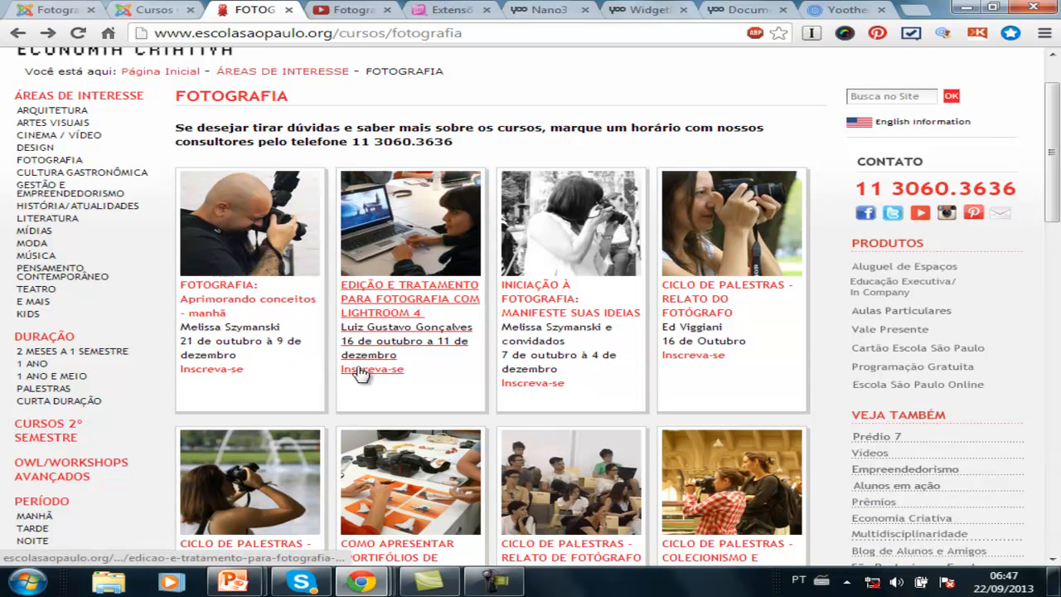
Step: Copy the text block of the first course, FOTOGRAFIA: Aprimorando conceitos - manhã, from the course grid and clear the selection
left_click_drag(256, 402, 210, 290)
right_click(210, 290)
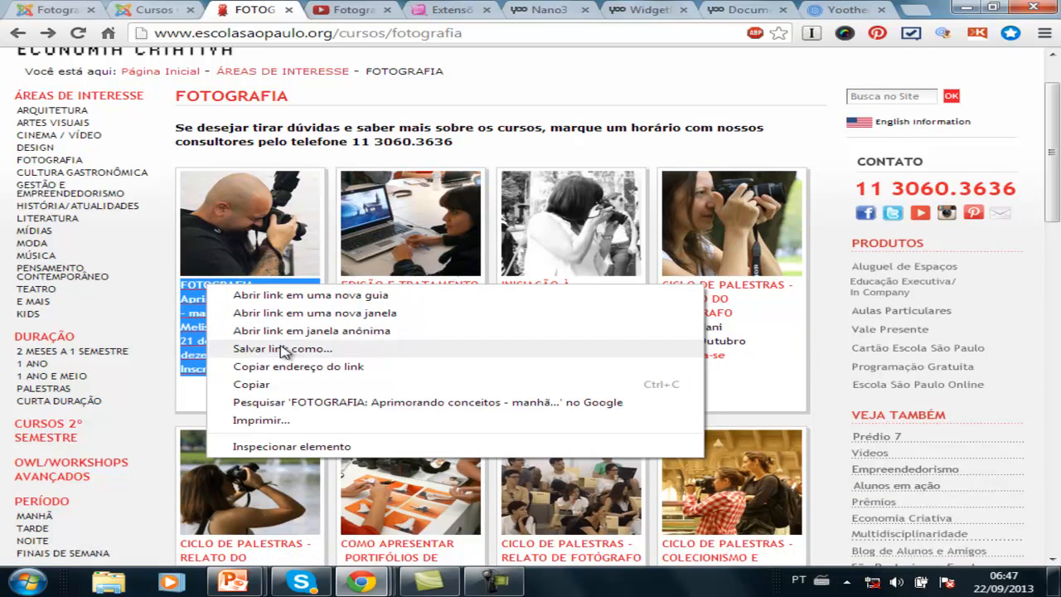
left_click(286, 385)
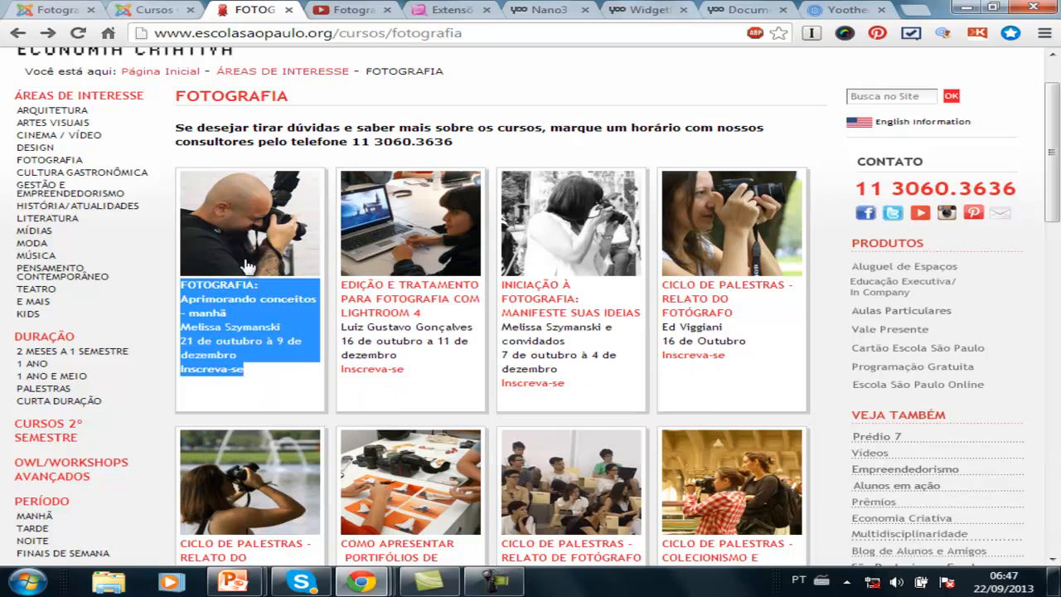
left_click(681, 161)
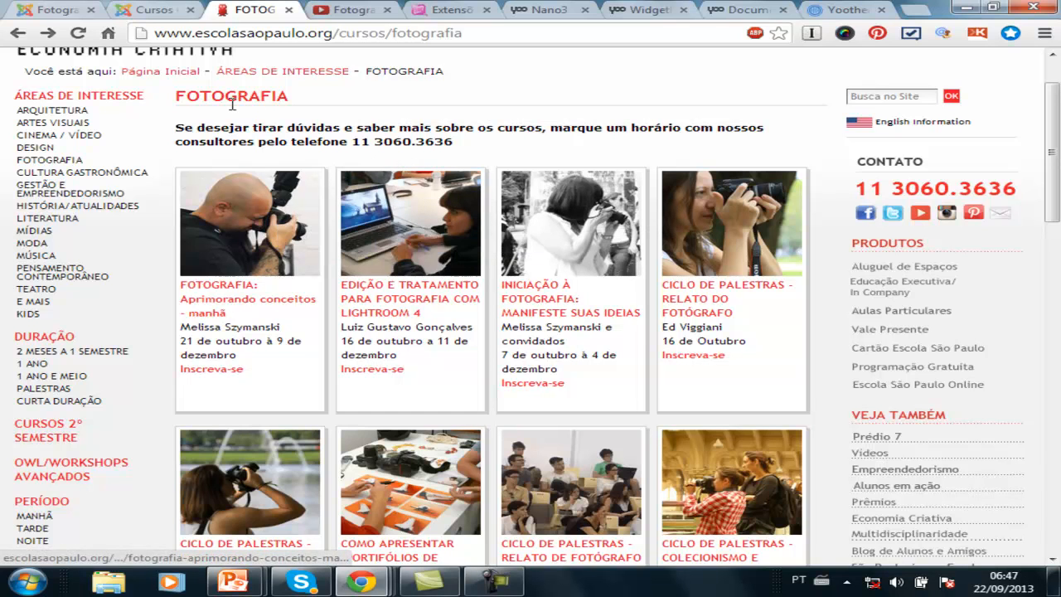
Step: Switch to the public Fotografia page of the Cursos Criativos site and review how its articles are laid out
left_click(136, 11)
left_click(50, 10)
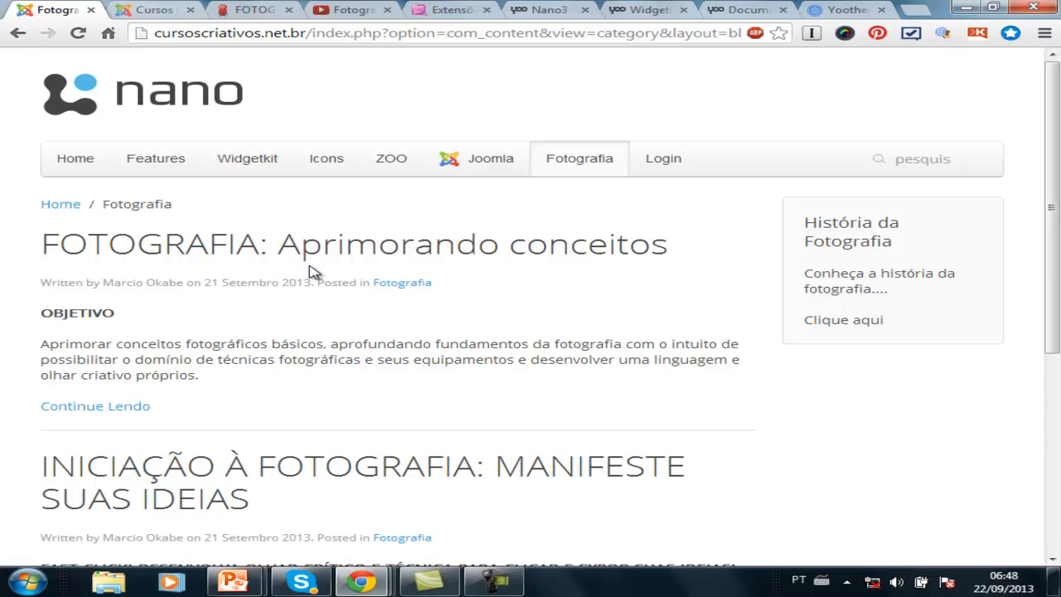
scroll(298, 293, "down", 2)
scroll(298, 293, "up", 2)
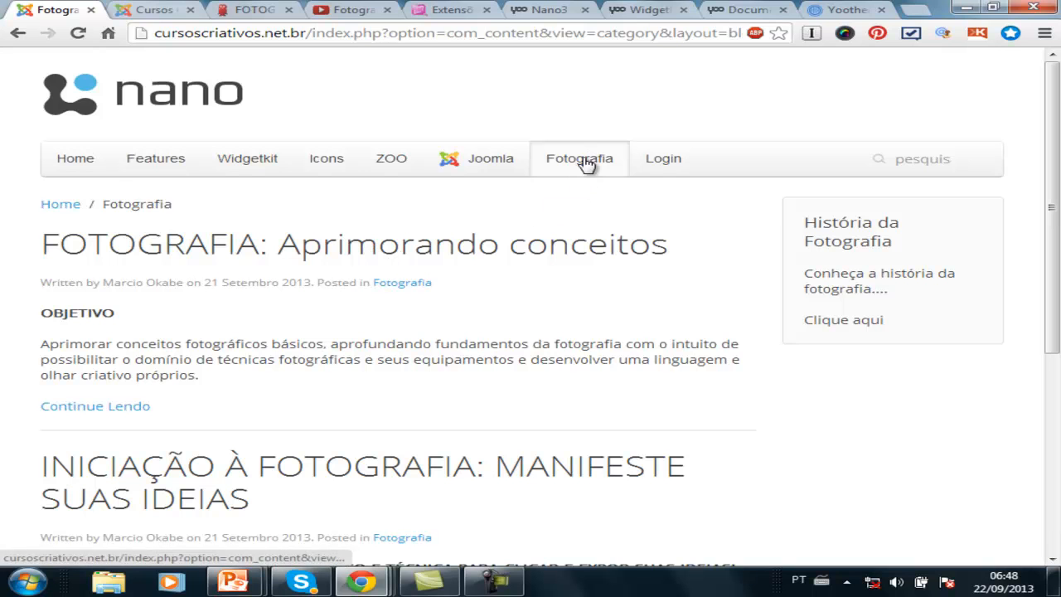
Step: Switch to the Joomla administration and show the menu items of Main Menu
left_click(146, 9)
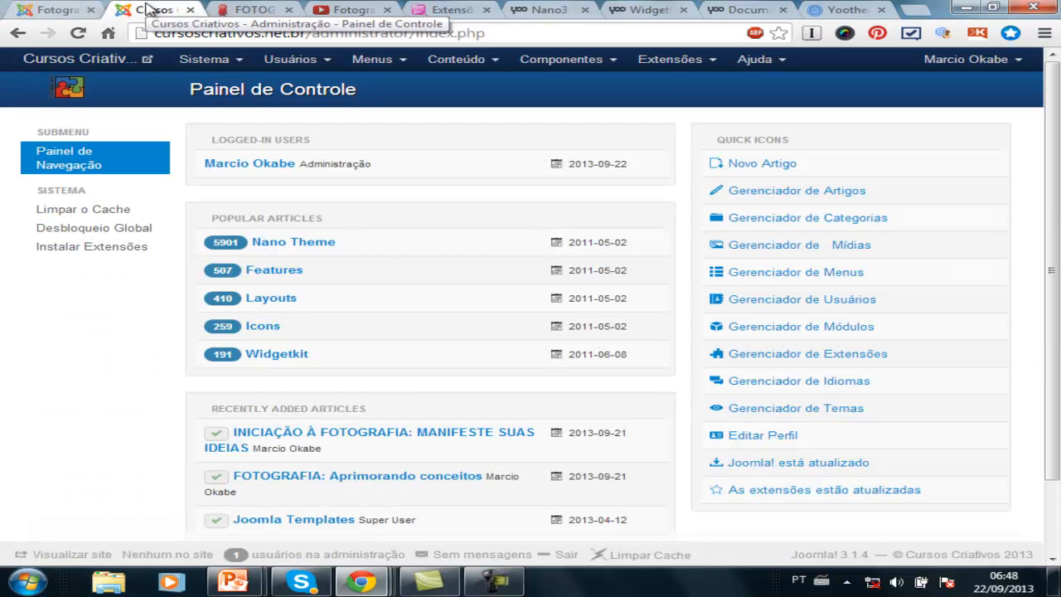
left_click(403, 65)
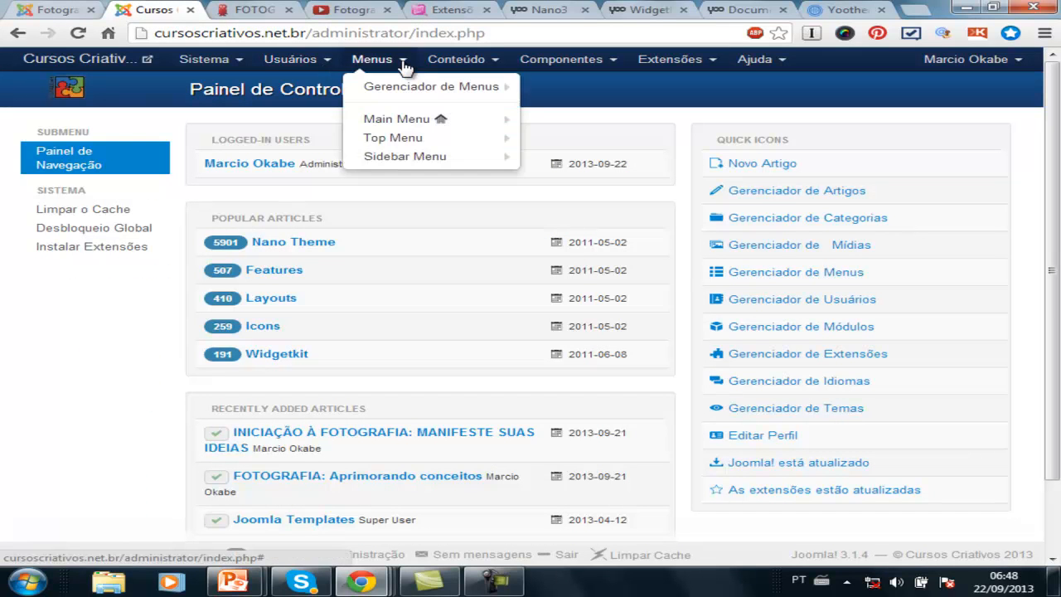
left_click(405, 122)
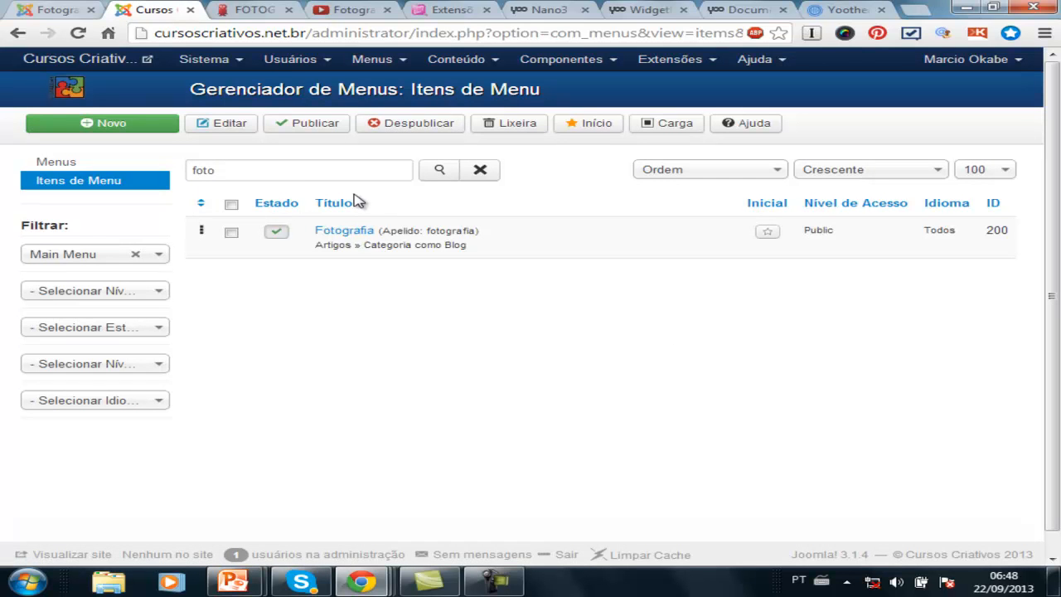
Step: Filter the menu items by "foto" and open the Fotografia item for editing
left_click(486, 175)
left_click(341, 170)
type("foto")
key("Return")
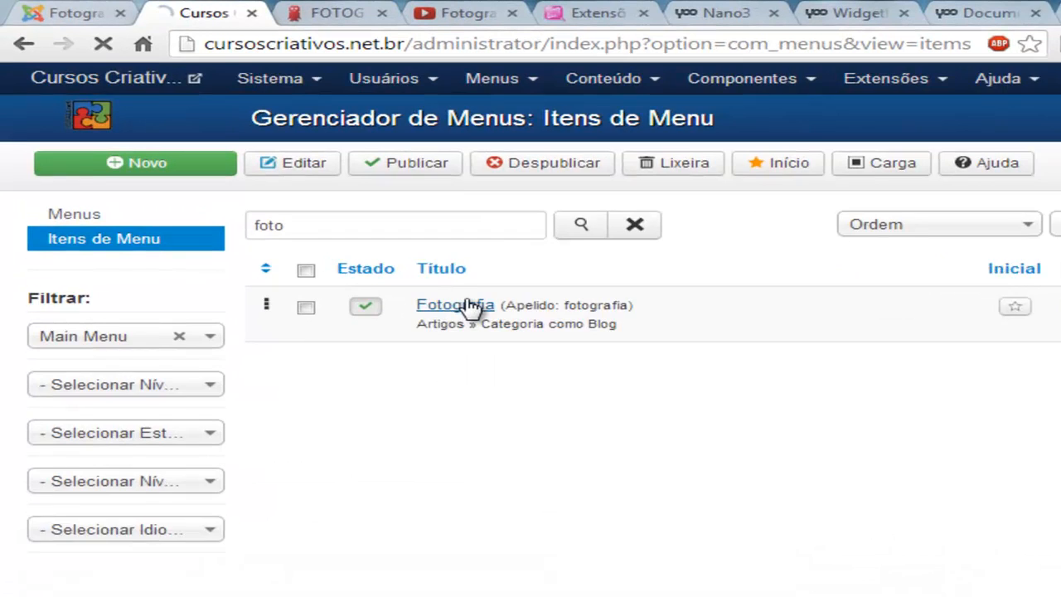
left_click(369, 240)
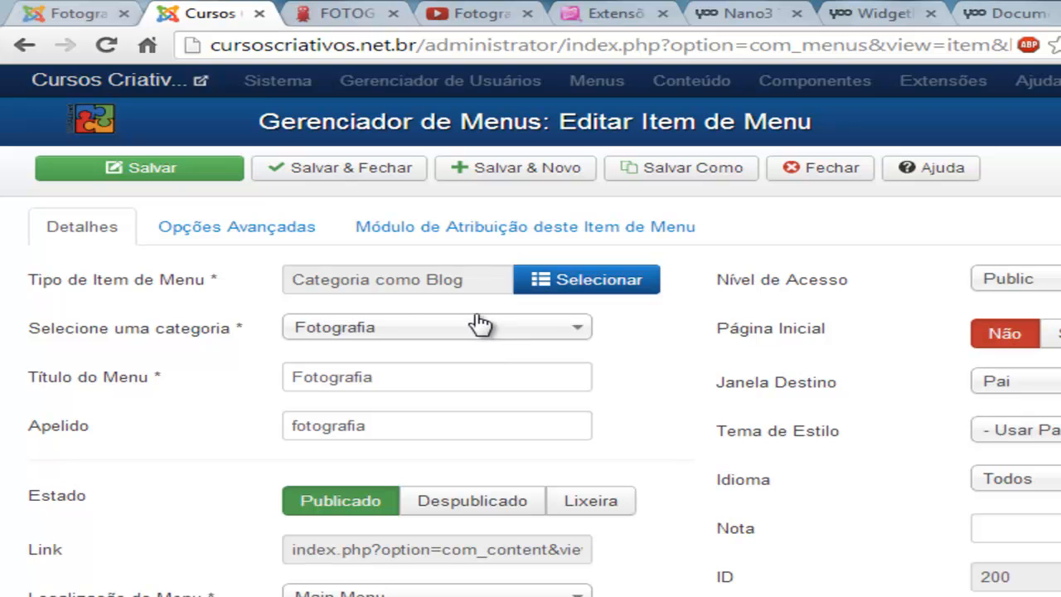
Step: In the Fotografia item's advanced blog layout options, set # Artigos Principais to 0
left_click(260, 230)
scroll(347, 306, "down", 5)
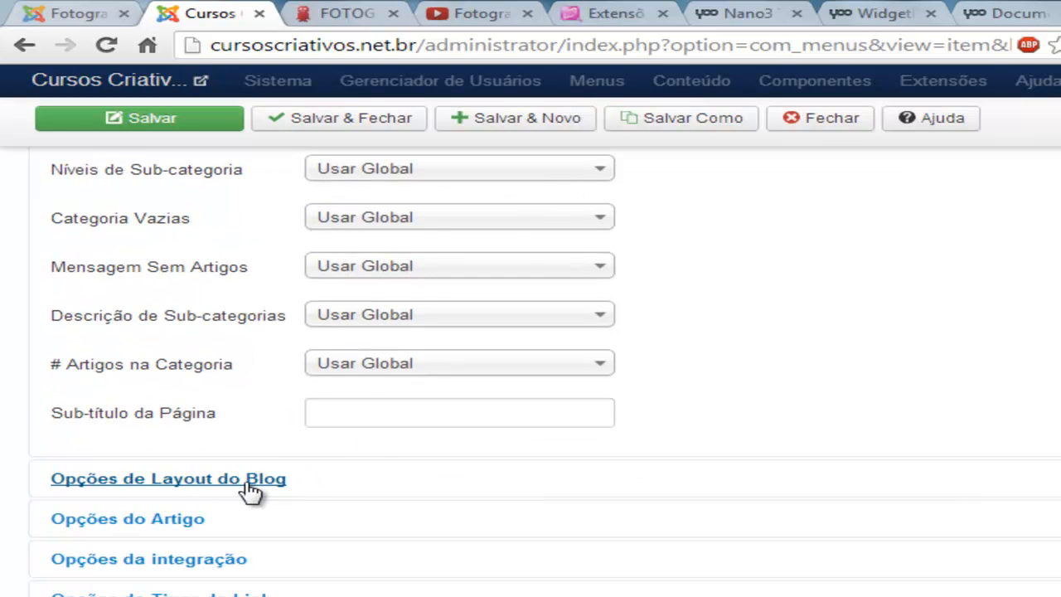
left_click(249, 489)
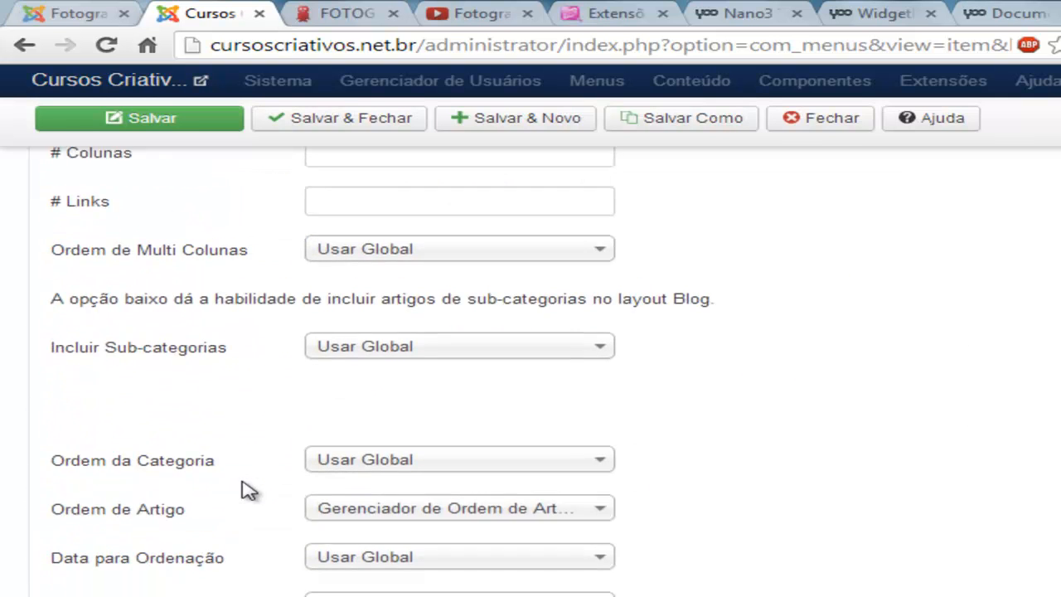
scroll(682, 354, "up", 3)
scroll(682, 354, "up", 2)
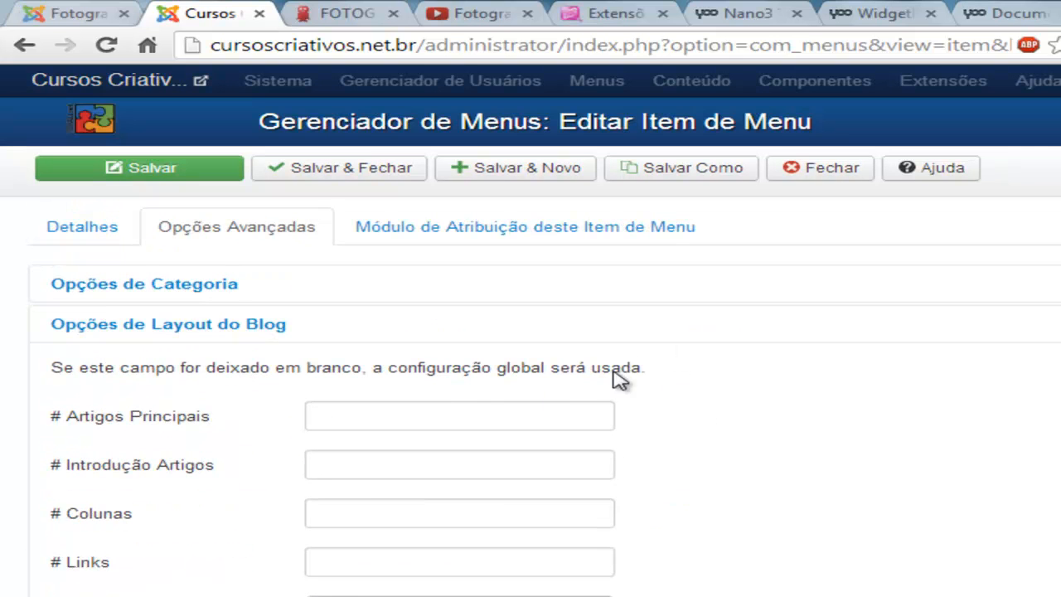
left_click(437, 417)
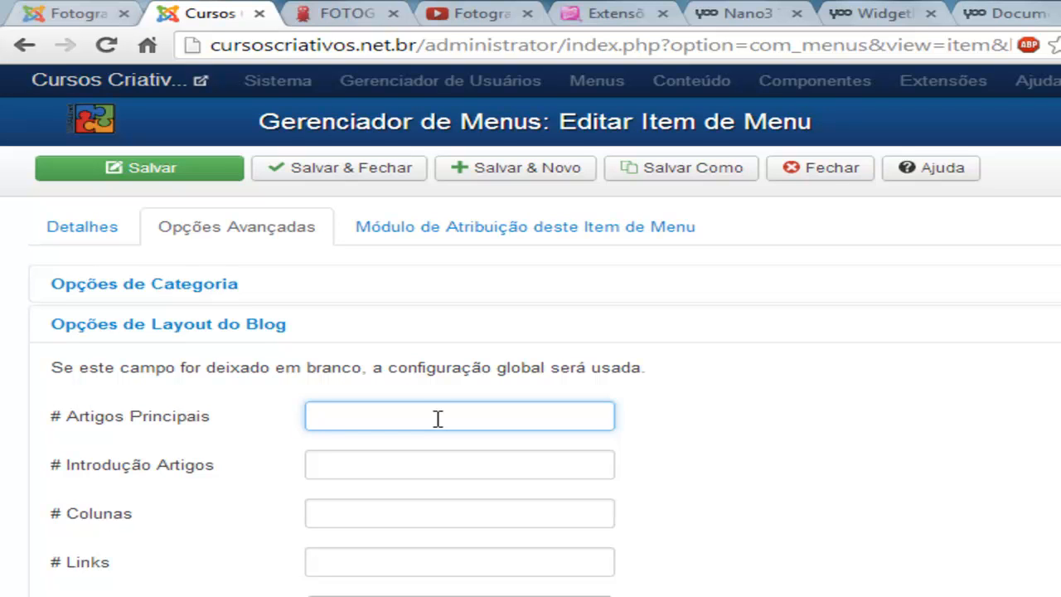
type("0")
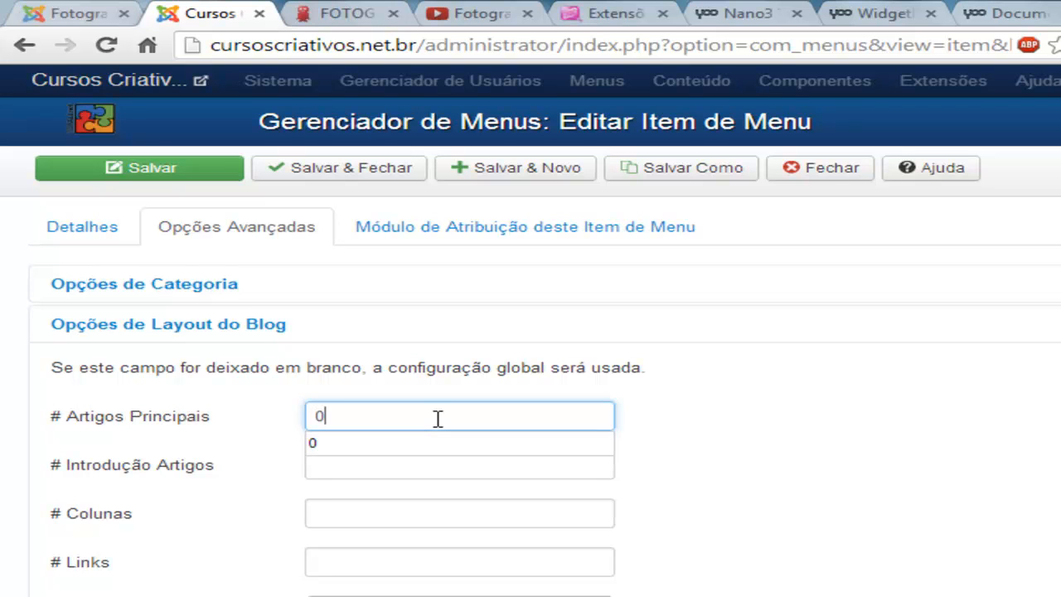
key("Tab")
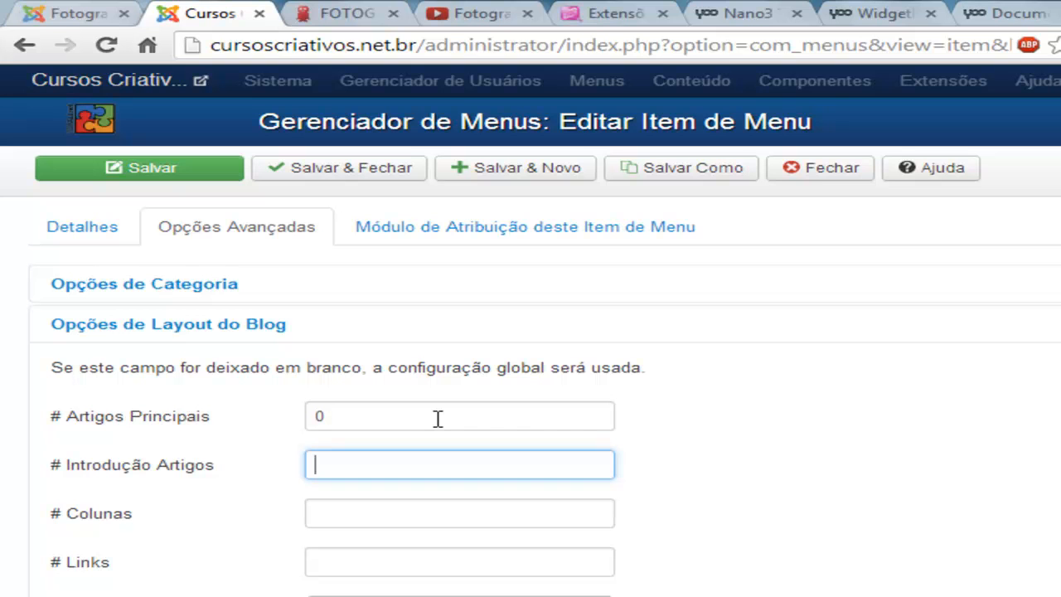
Step: Switch to the Escola São Paulo photography page and examine how many courses and columns its grid contains
left_click(335, 15)
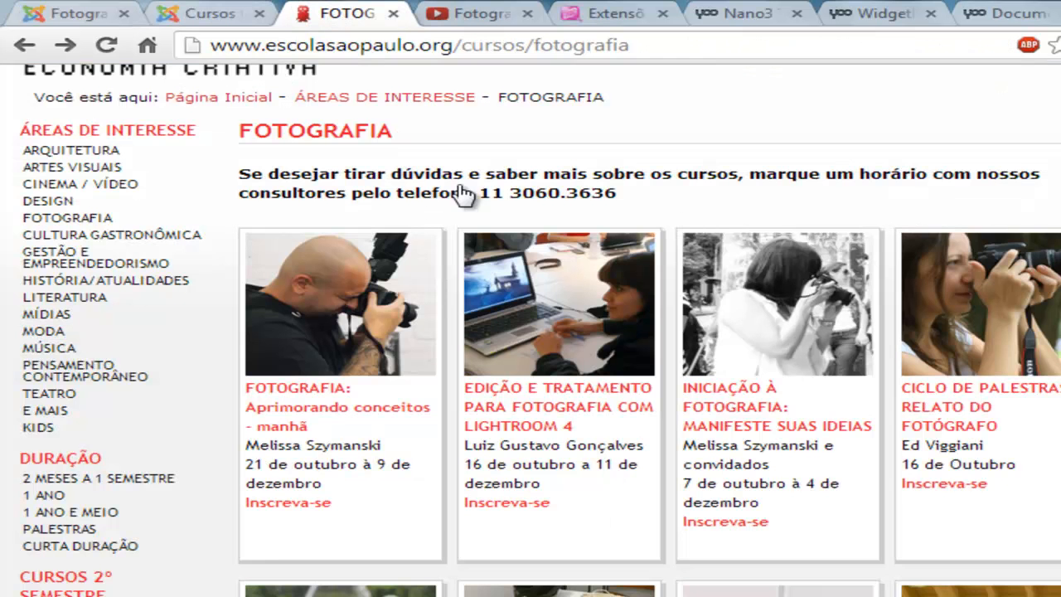
scroll(612, 330, "down", 6)
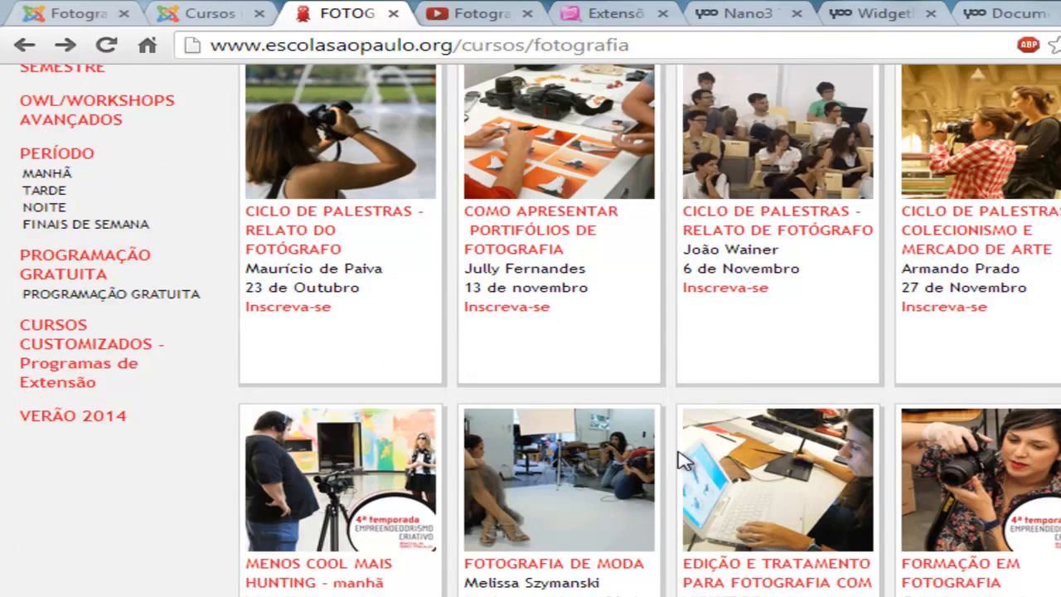
scroll(681, 461, "down", 6)
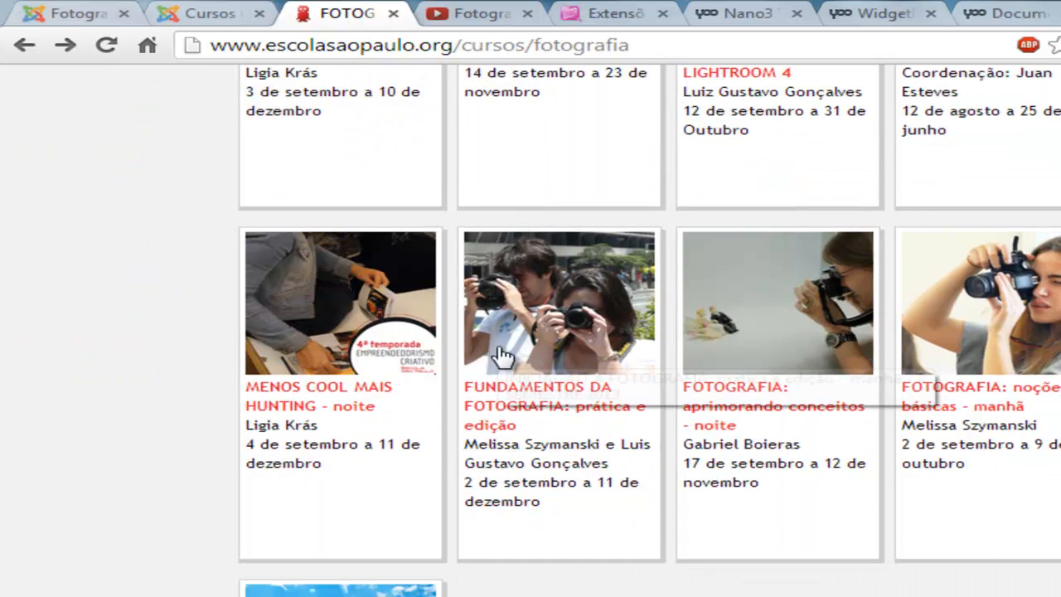
scroll(407, 525, "up", 6)
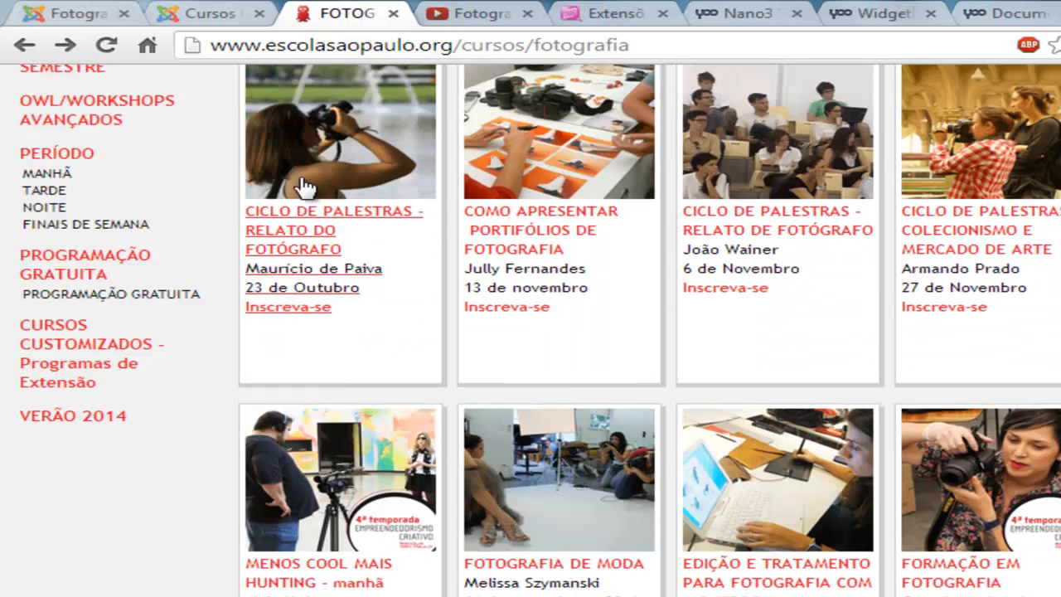
Step: Back in the Fotografia menu item, set # Introdução Artigos to 20, # Colunas to 4 and # Links to 0
left_click(195, 20)
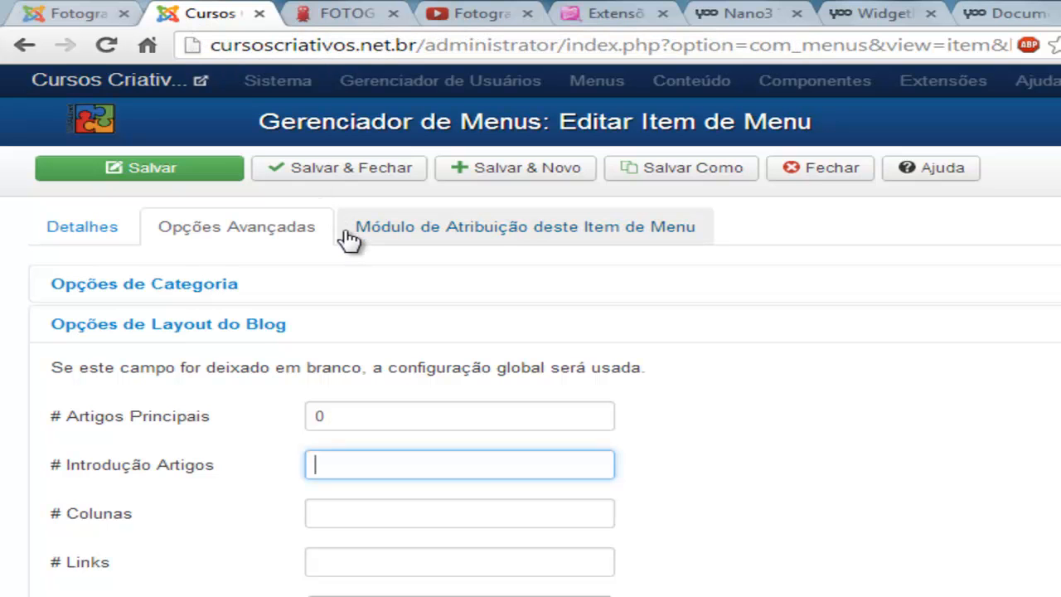
type("20")
key("Tab")
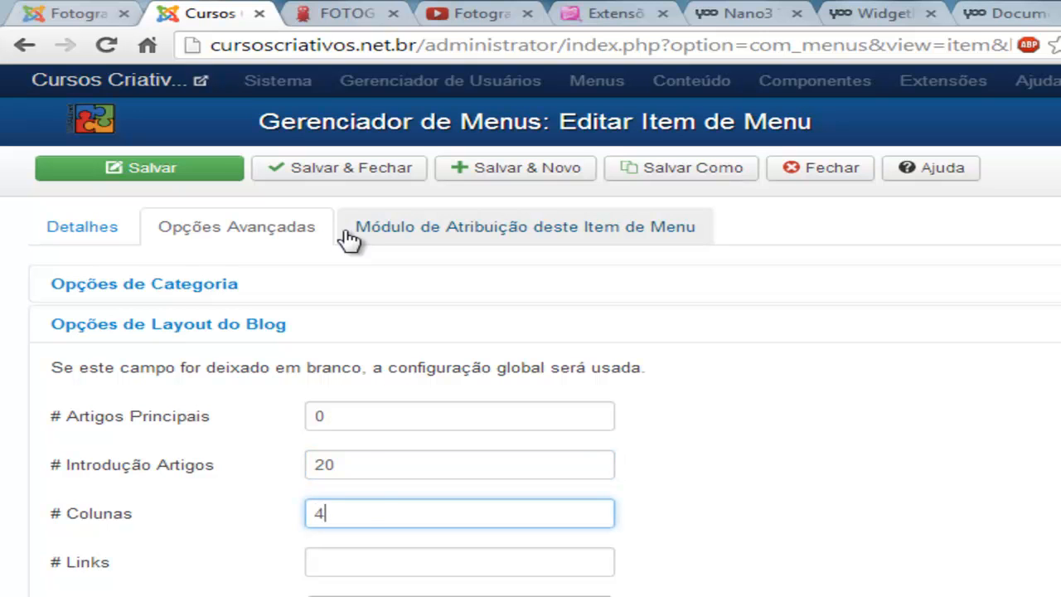
left_click(367, 564)
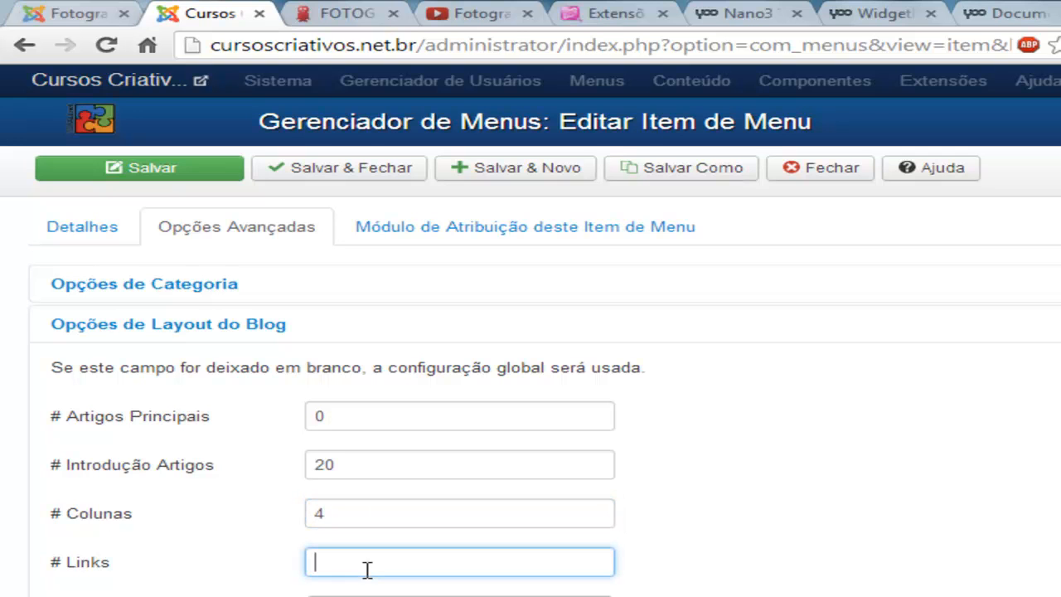
type("0")
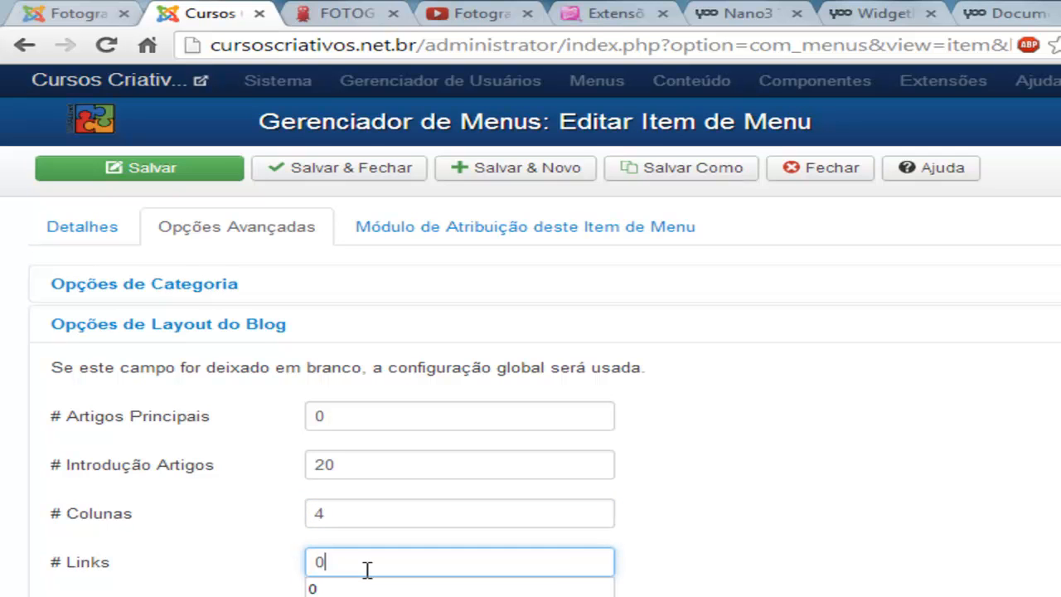
key("Tab")
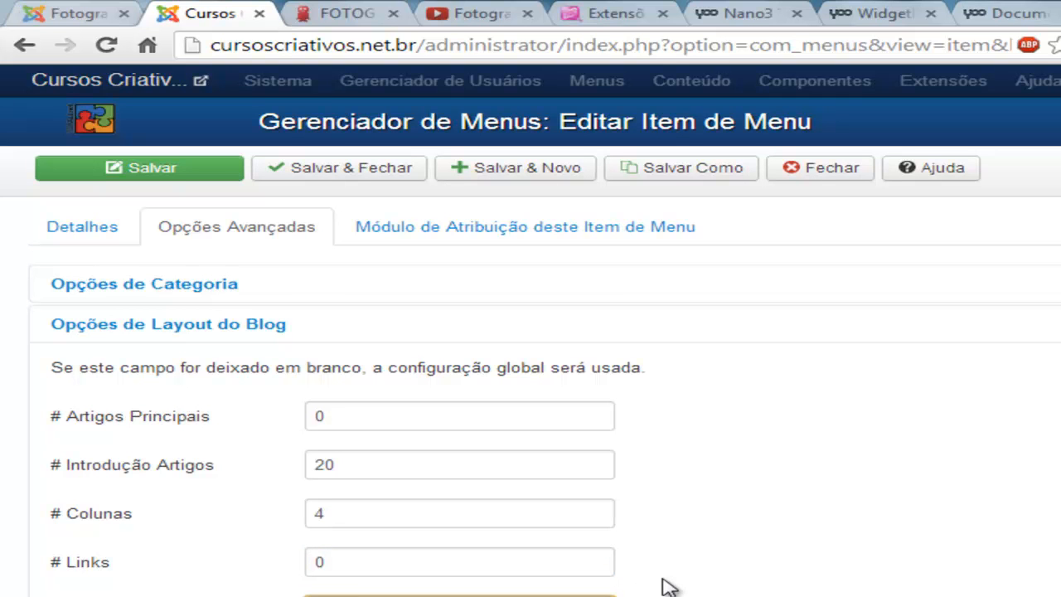
Step: Save the Fotografia menu item and reload the public Fotografia page to check the new column layout
scroll(668, 586, "down", 3)
scroll(669, 586, "up", 3)
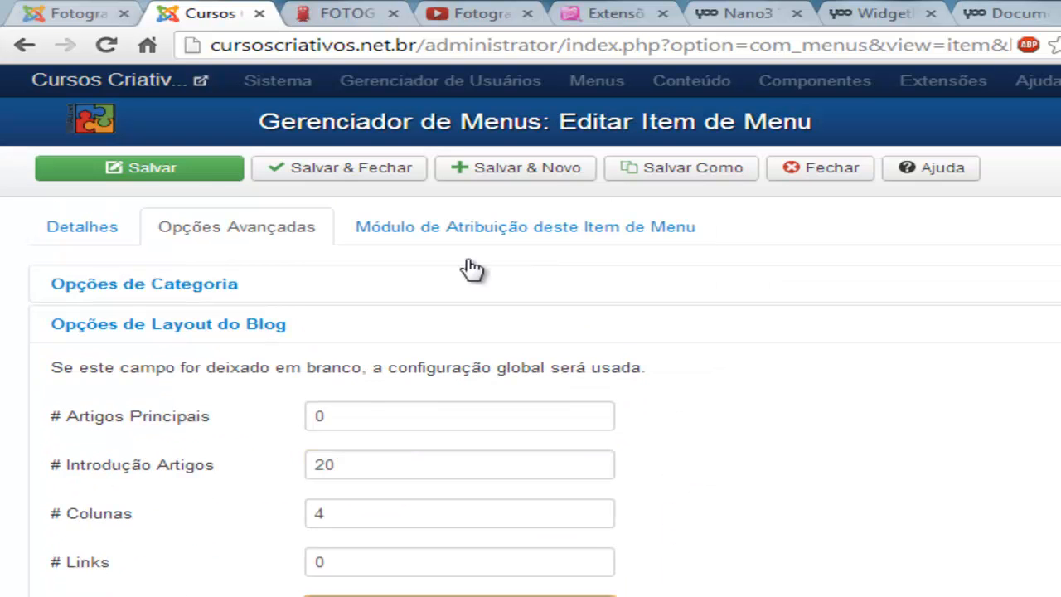
left_click(218, 175)
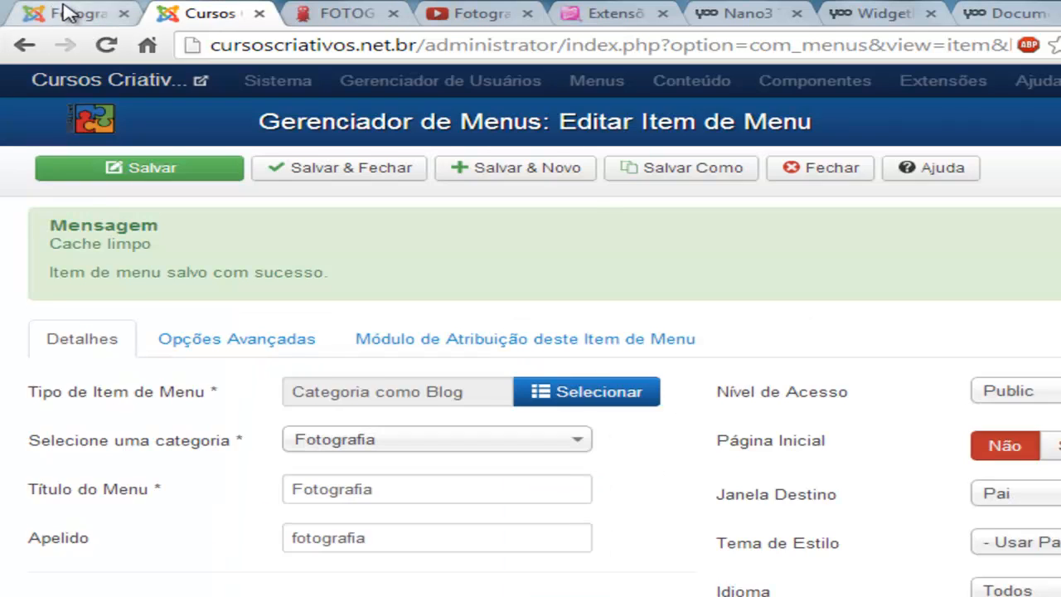
left_click(68, 14)
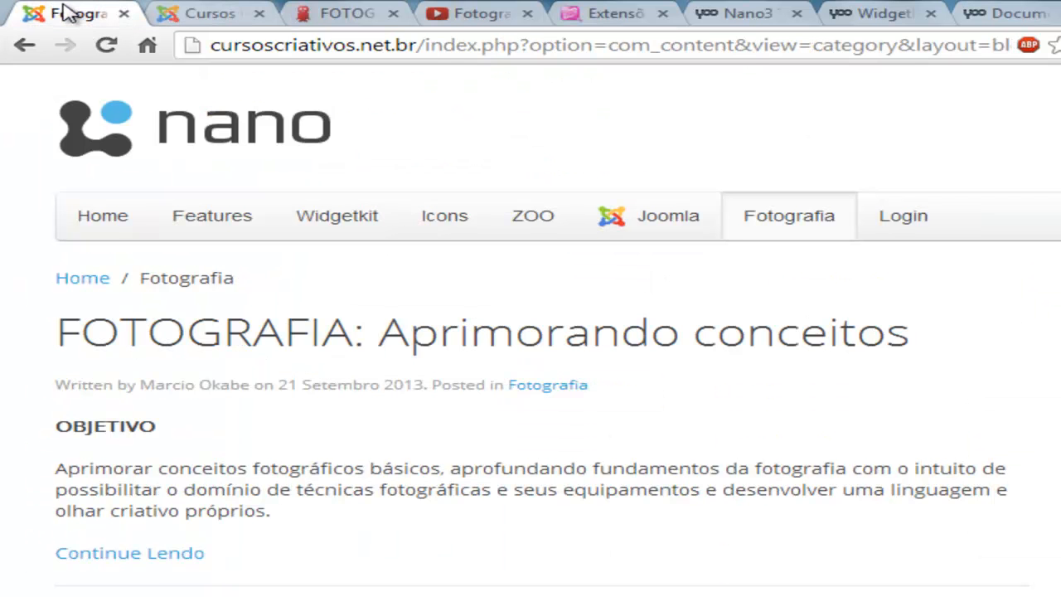
left_click(114, 48)
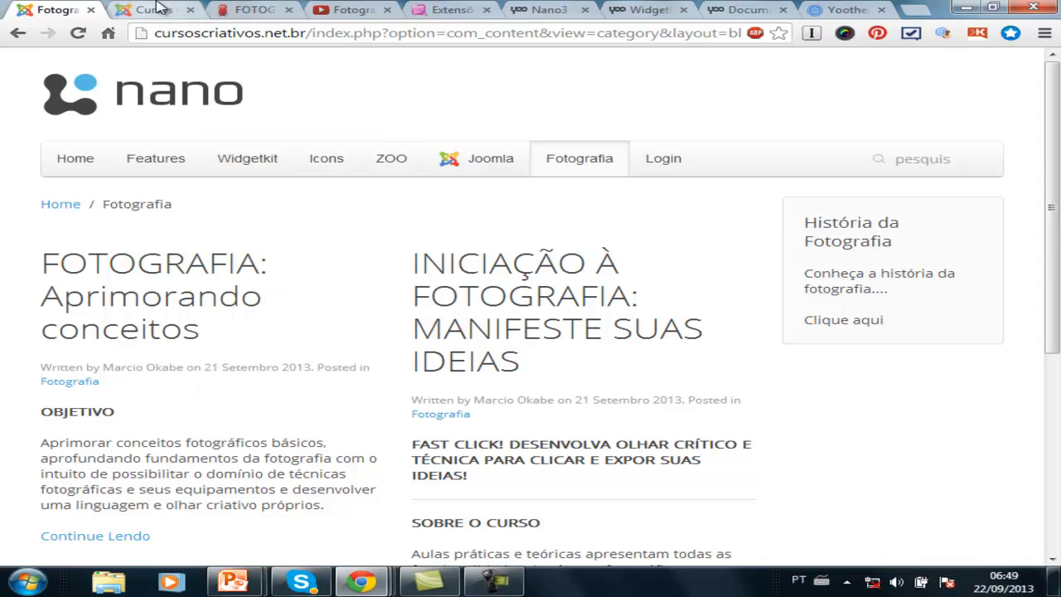
Step: Return to the Joomla administration and close the Fotografia menu item
left_click(160, 7)
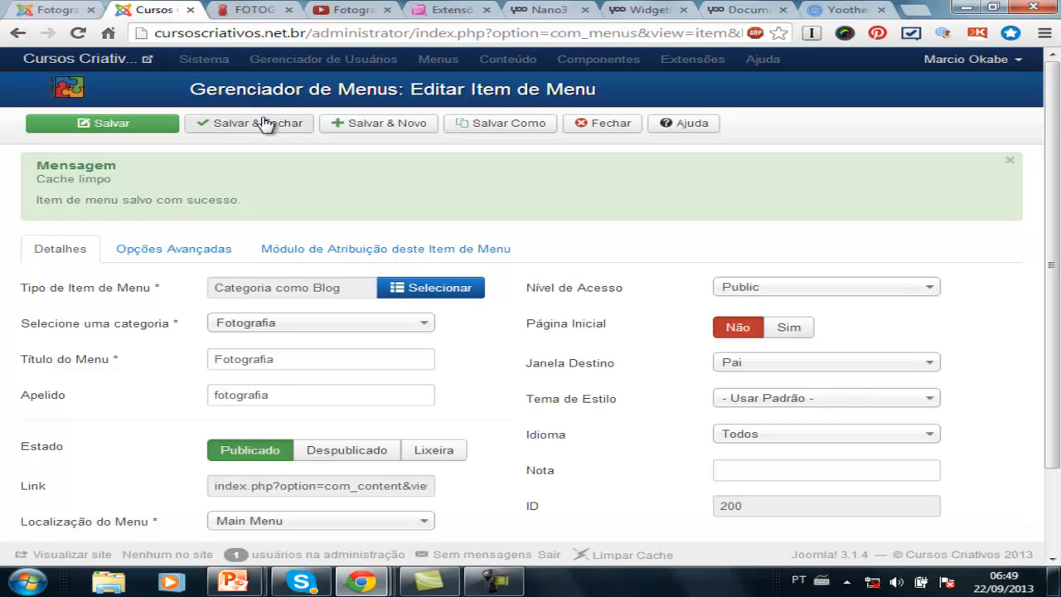
left_click(598, 124)
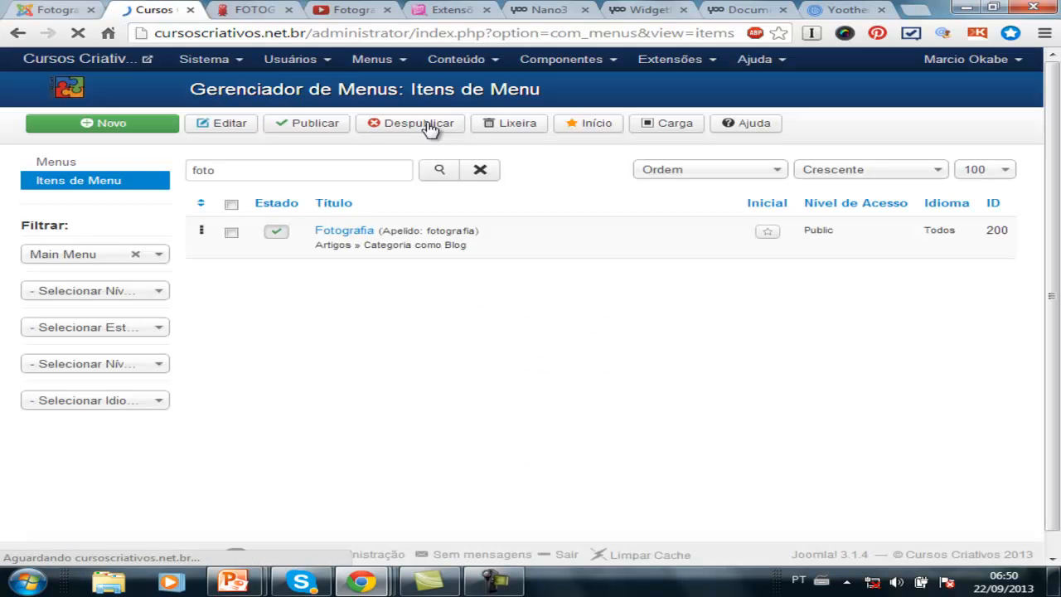
Step: List only the articles in the Fotografia category and open "INICIAÇÃO À FOTOGRAFIA: MANIFESTE SUAS IDEIAS" for editing
left_click(470, 66)
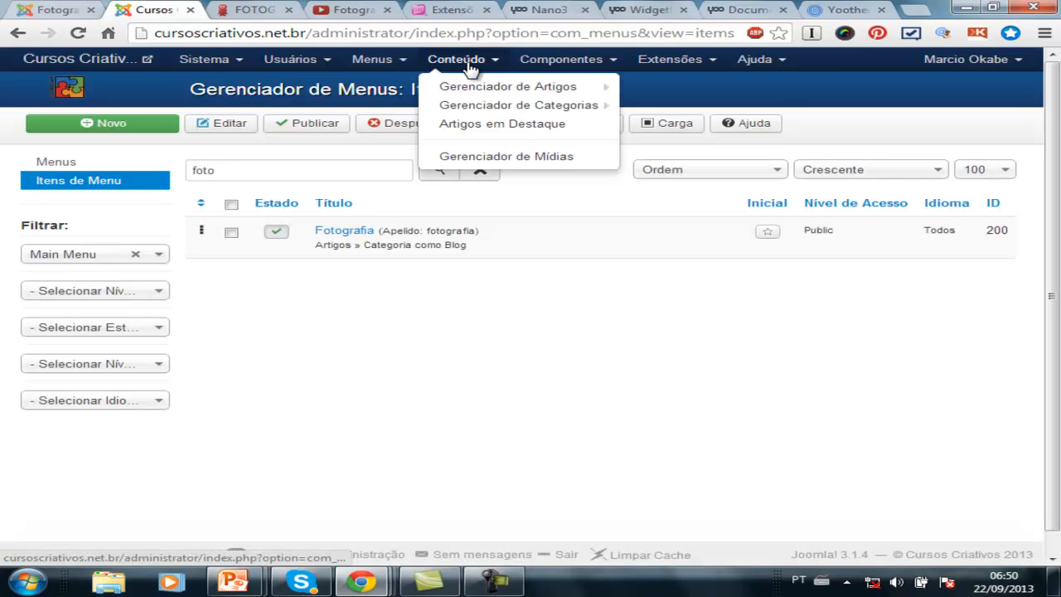
left_click(482, 86)
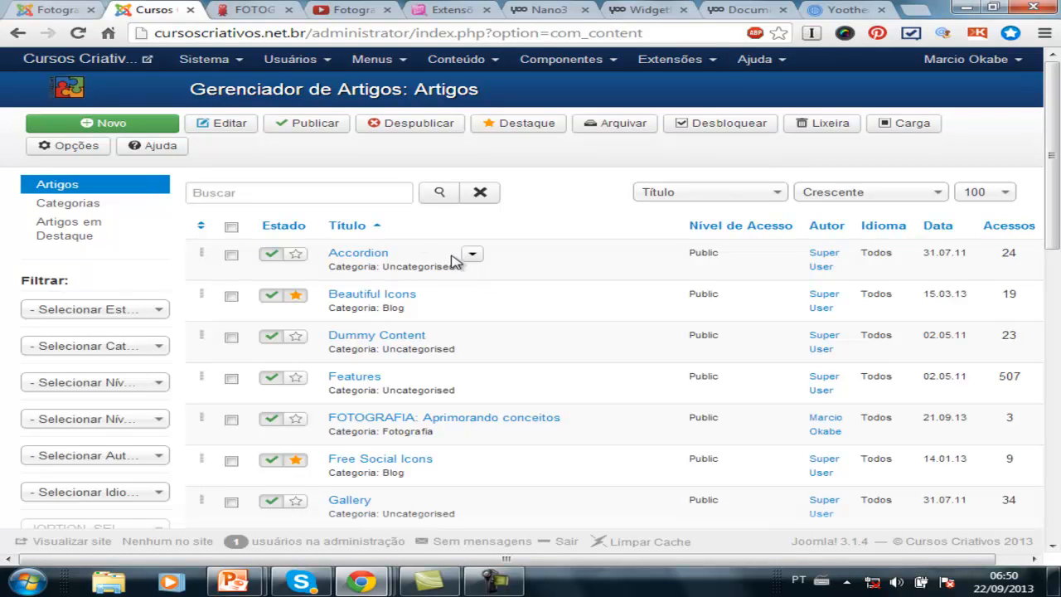
left_click(160, 351)
left_click(79, 437)
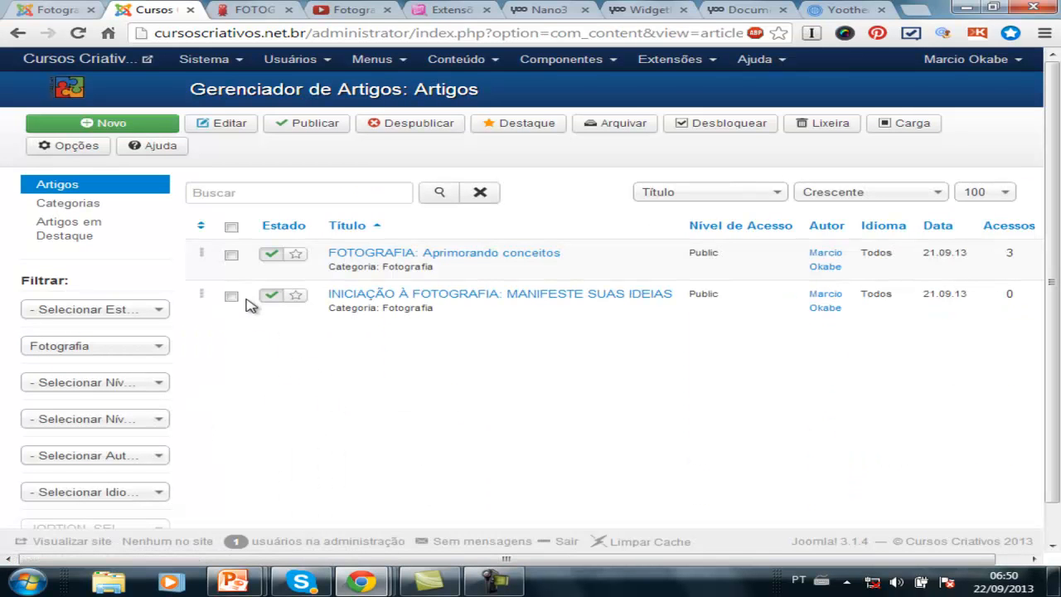
left_click(231, 256)
left_click(428, 295)
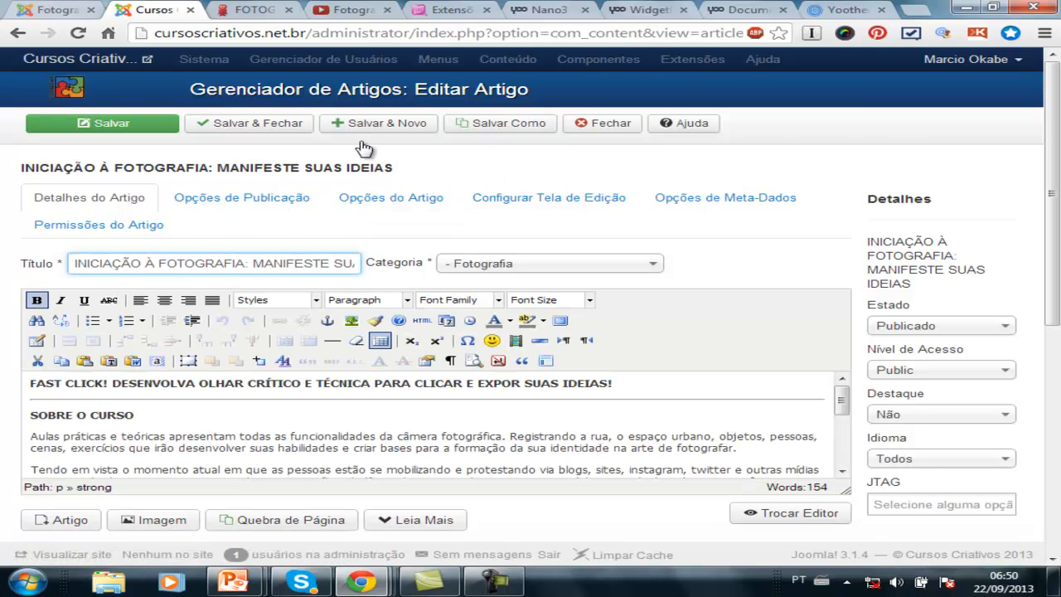
Step: Copy the text of the first-row course "CICLO DE PALESTRAS - RELATO DO FOTÓGRAFO" from the Escola São Paulo photography page
left_click(253, 9)
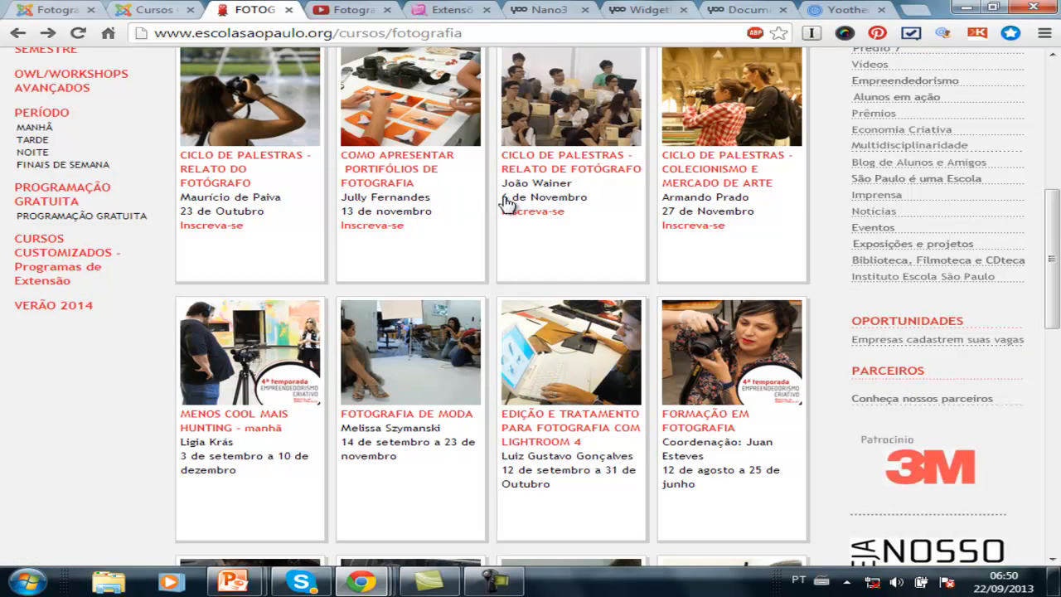
scroll(736, 191, "up", 5)
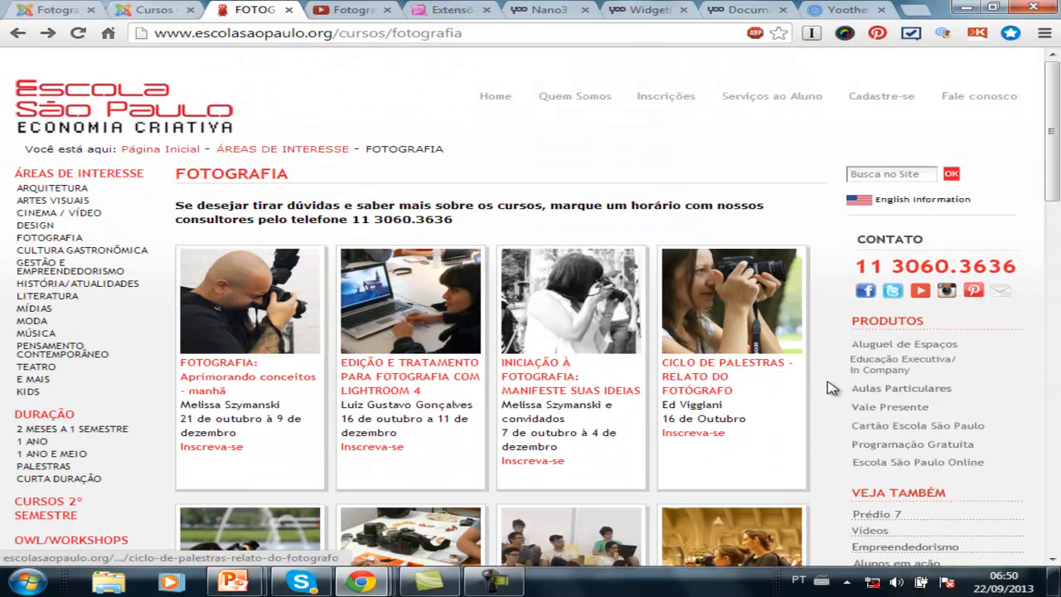
left_click_drag(762, 450, 670, 368)
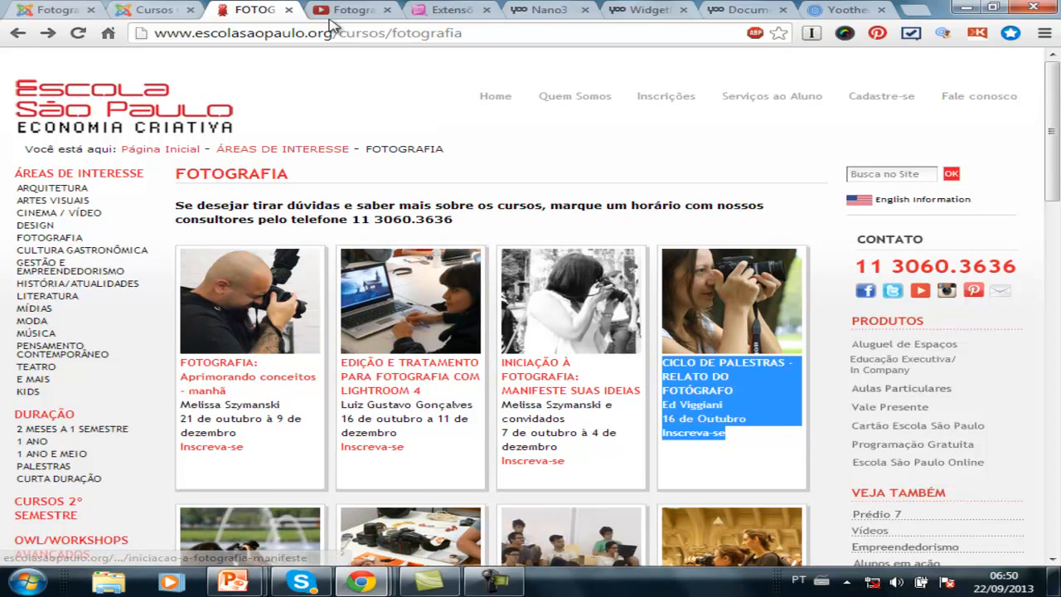
Step: Replace the open article's title with "CICLO DE PALESTRAS - RELATO DO FOTÓGRAFO" and save it as a copy
left_click(154, 10)
key("ctrl+a")
key("ctrl+v")
key("ctrl+shift+Left")
key("ctrl+shift+Left")
key("ctrl+shift+Left")
key("ctrl+shift+Left")
key("ctrl+shift+Left")
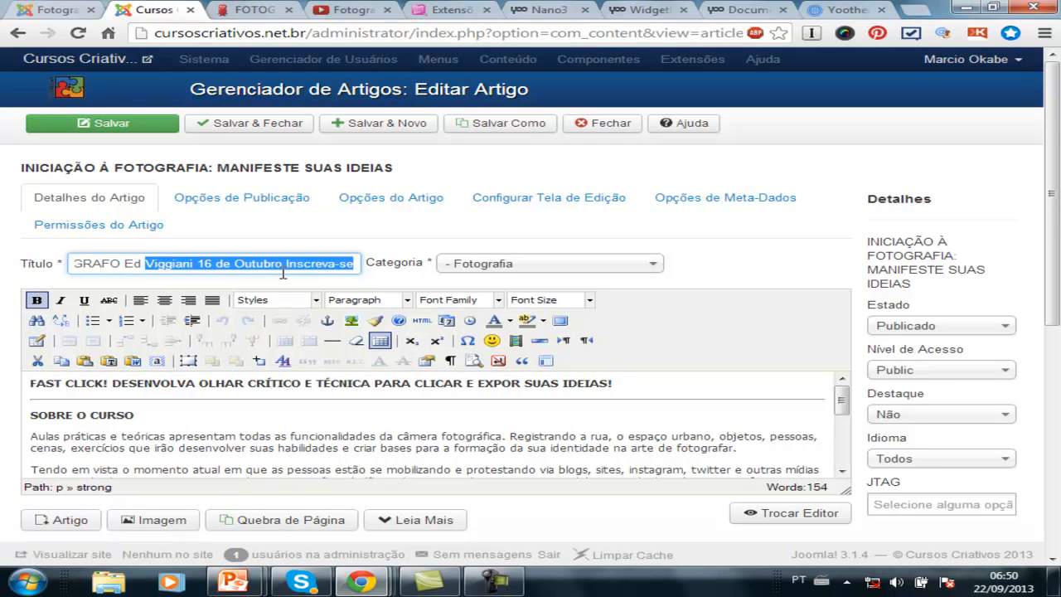
key("BackSpace")
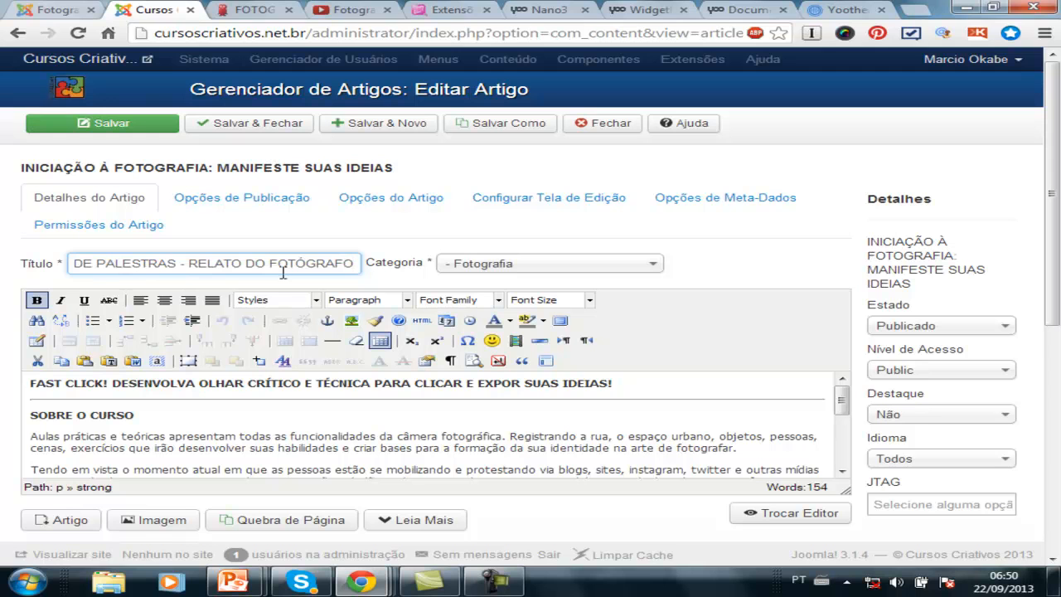
left_click(446, 448)
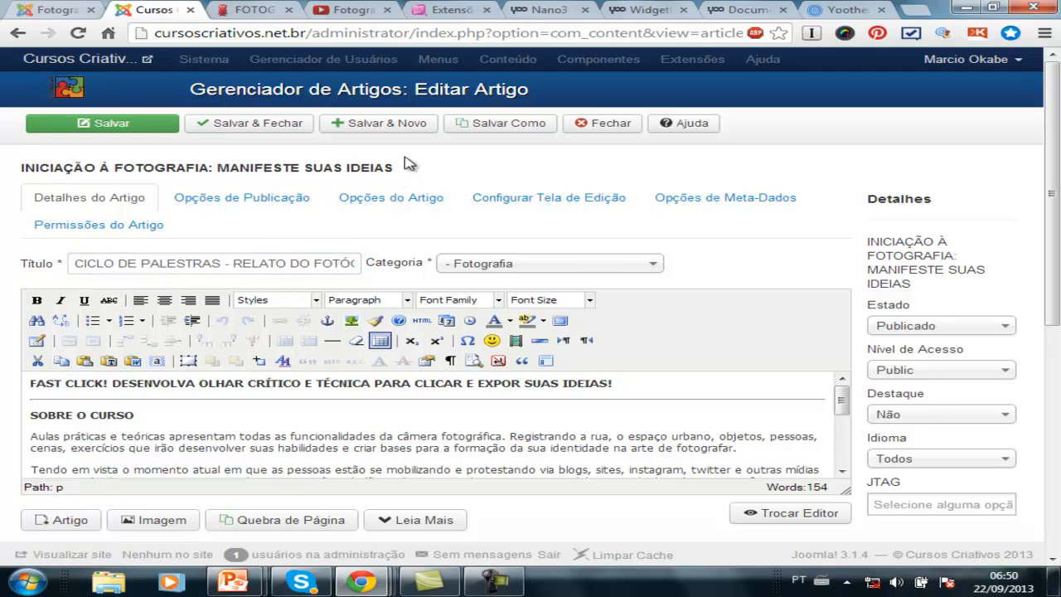
left_click(508, 126)
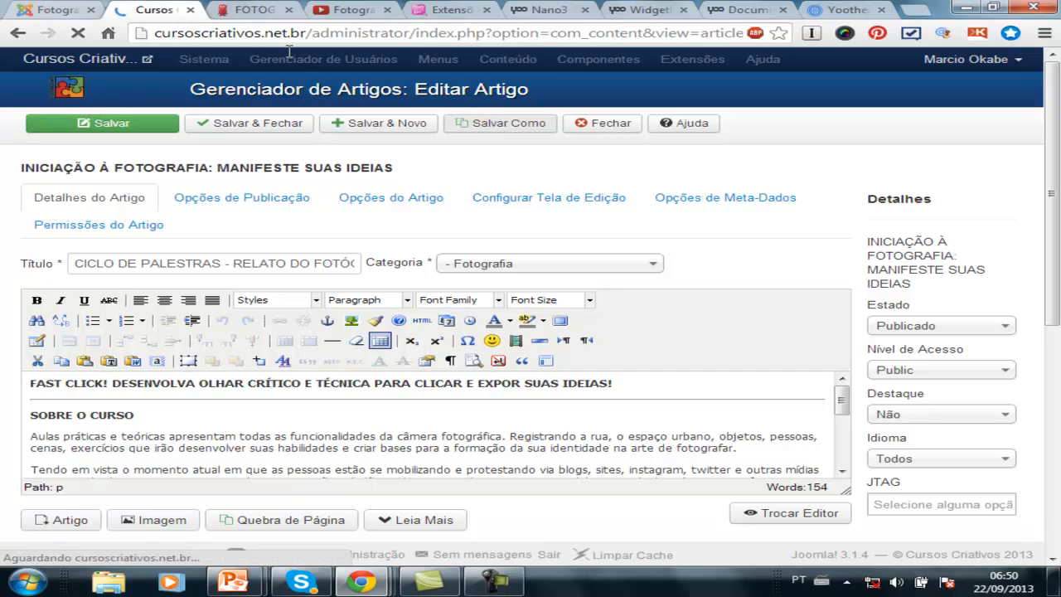
Step: Copy the text of the course "COMO APRESENTAR PORTIFÓLIOS DE FOTOGRAFIA" from the Escola São Paulo page
left_click(250, 9)
scroll(417, 320, "down", 4)
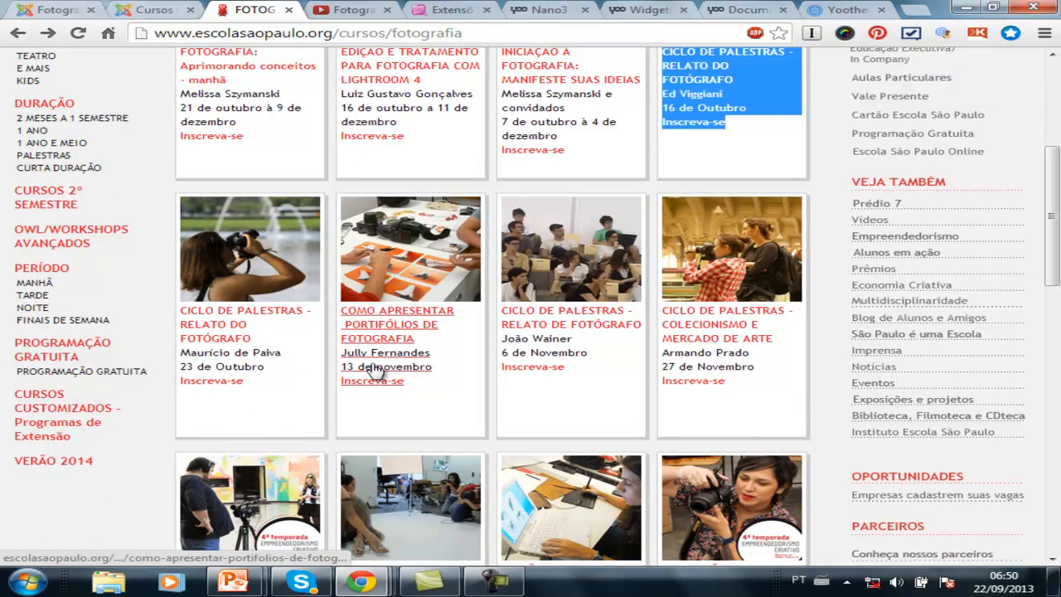
left_click_drag(460, 397, 345, 311)
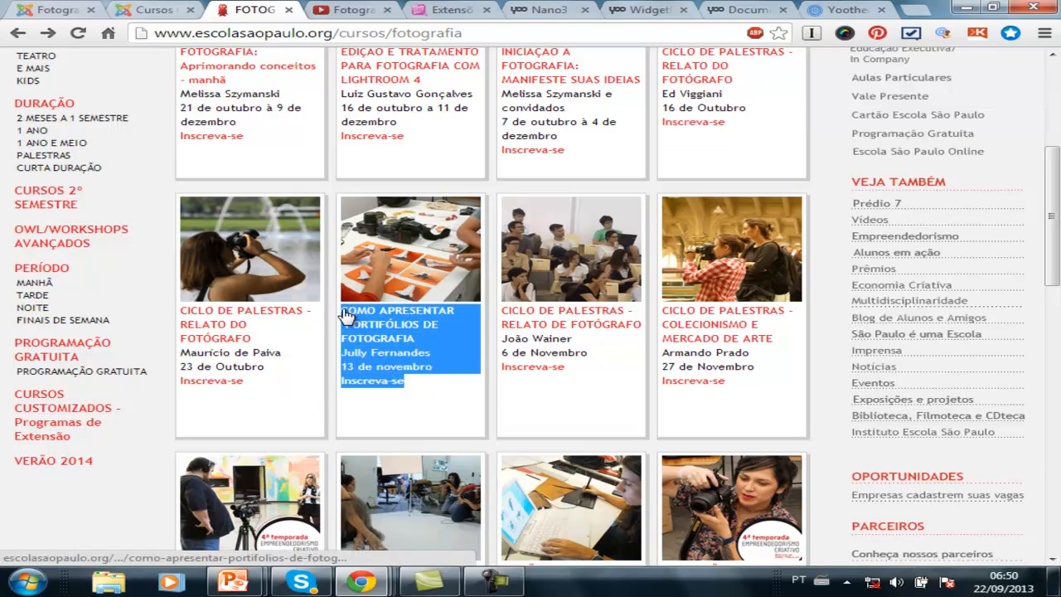
Step: Retitle the article "COMO APRESENTAR PORTIFÓLIOS DE FOTOGRAFIA", save it as another copy and close it
key("ctrl+shift+Tab")
left_click(303, 340)
key("ctrl+a")
type("A Jully Fernandes 13 de novembro Inscreva-se")
key("ctrl+shift+Left")
key("ctrl+shift+Left")
key("ctrl+shift+Left")
key("ctrl+shift+Left")
key("ctrl+shift+Left")
key("ctrl+shift+Left")
key("ctrl+shift+Left")
key("ctrl+shift+Left")
key("ctrl+shift+Right")
type("APRESENTAR  PORTIFÓLIOS DE FOTOGRAFIA")
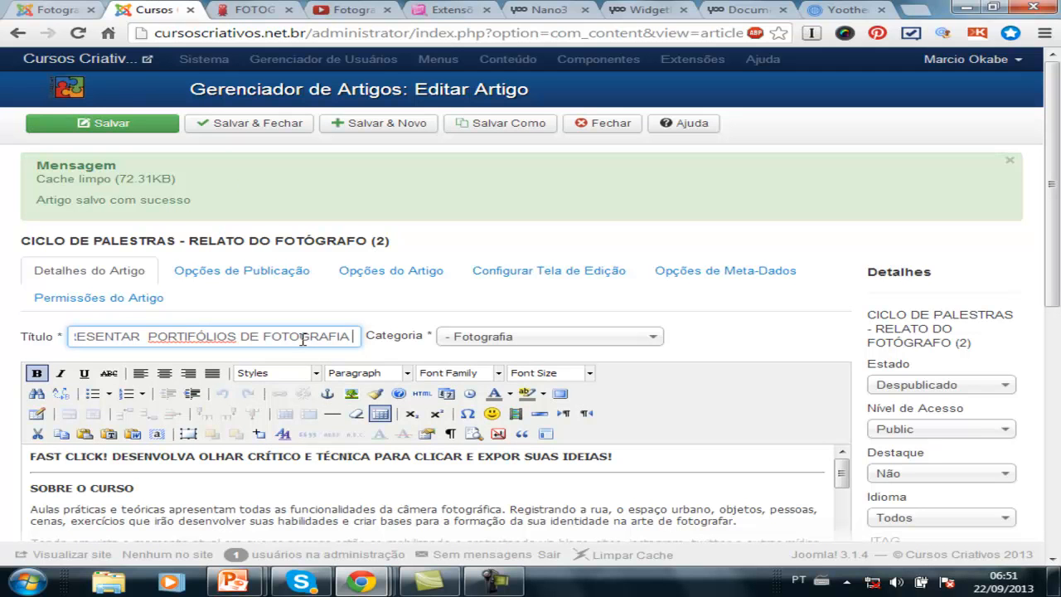
left_click(504, 122)
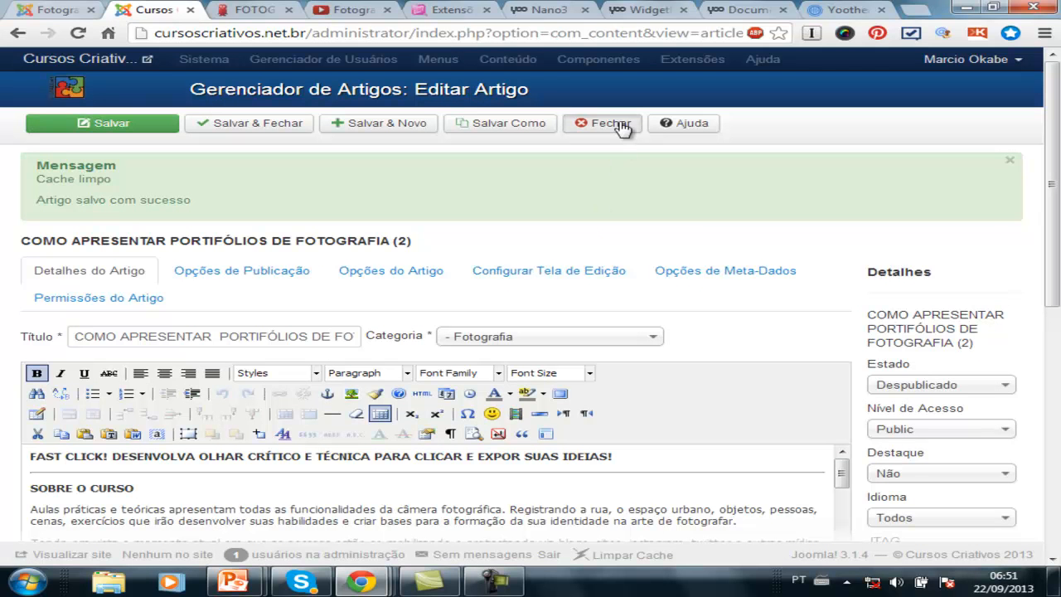
left_click(620, 124)
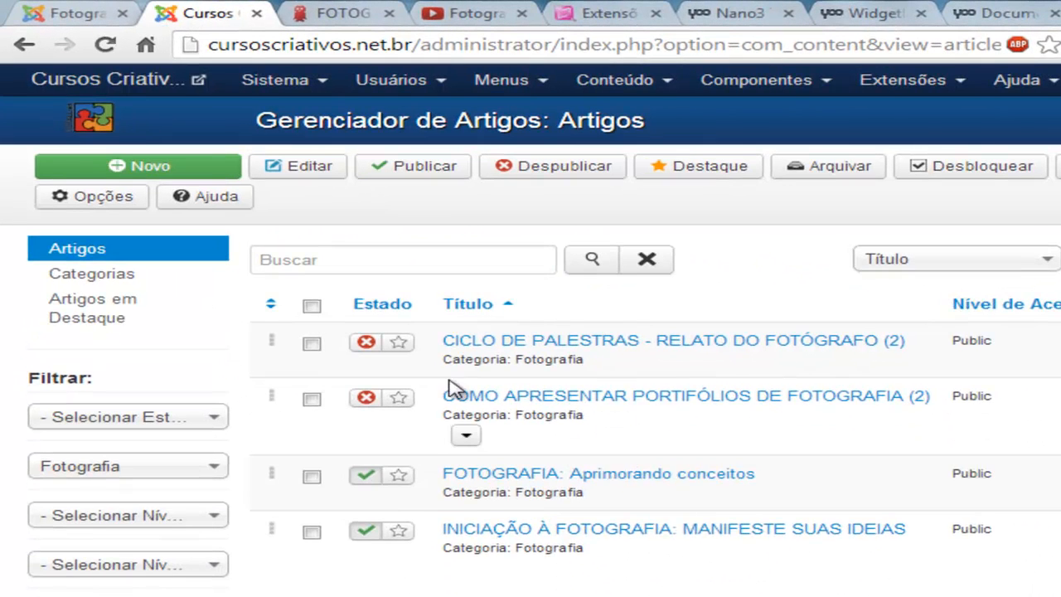
Step: Publish the two copied articles, "CICLO DE PALESTRAS" and "COMO APRESENTAR PORTIFÓLIOS", and reload the article list
left_click(366, 344)
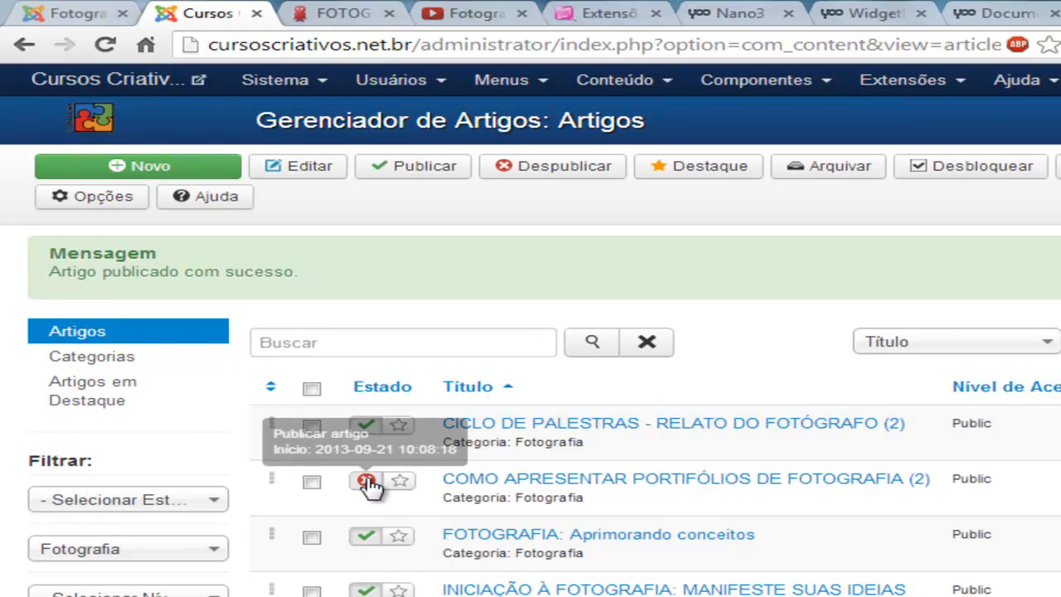
left_click(367, 483)
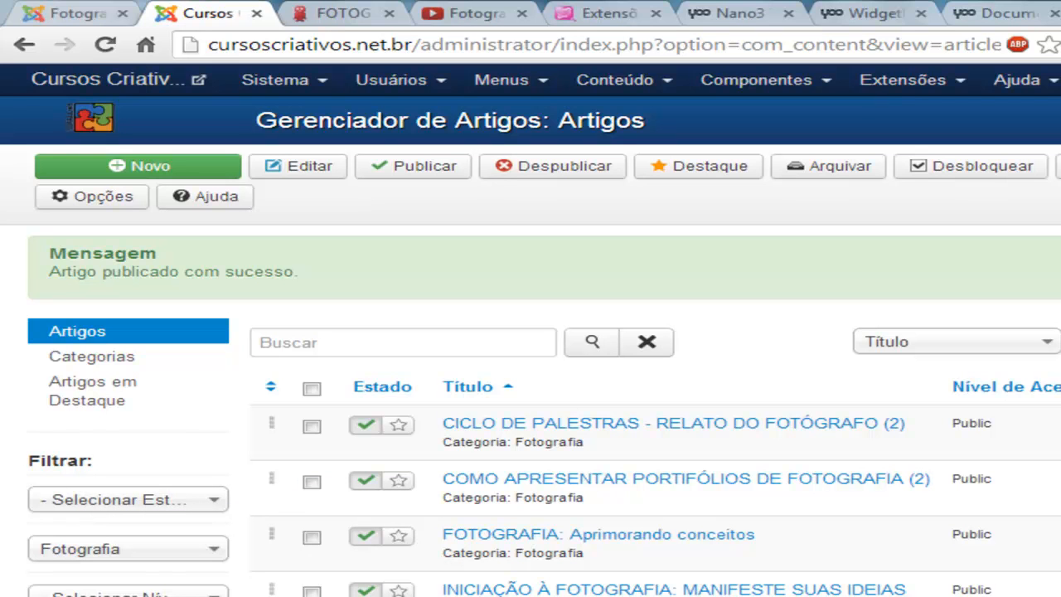
key("F5")
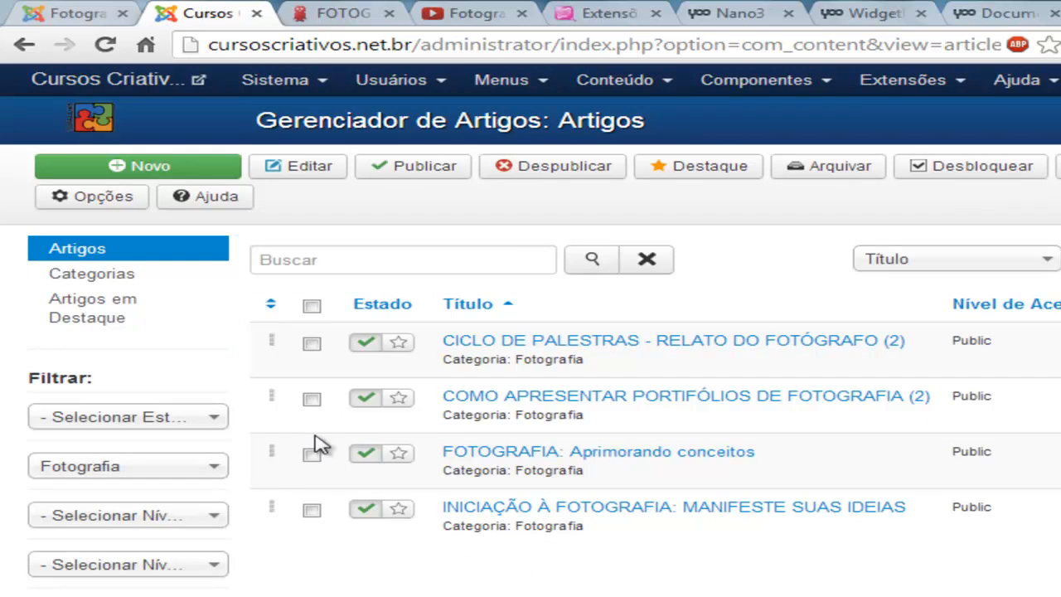
Step: Sort the articles by ordering and move "FOTOGRAFIA: Aprimorando conceitos" to first place and "INICIAÇÃO À FOTOGRAFIA" to second
left_click_drag(276, 445, 279, 417)
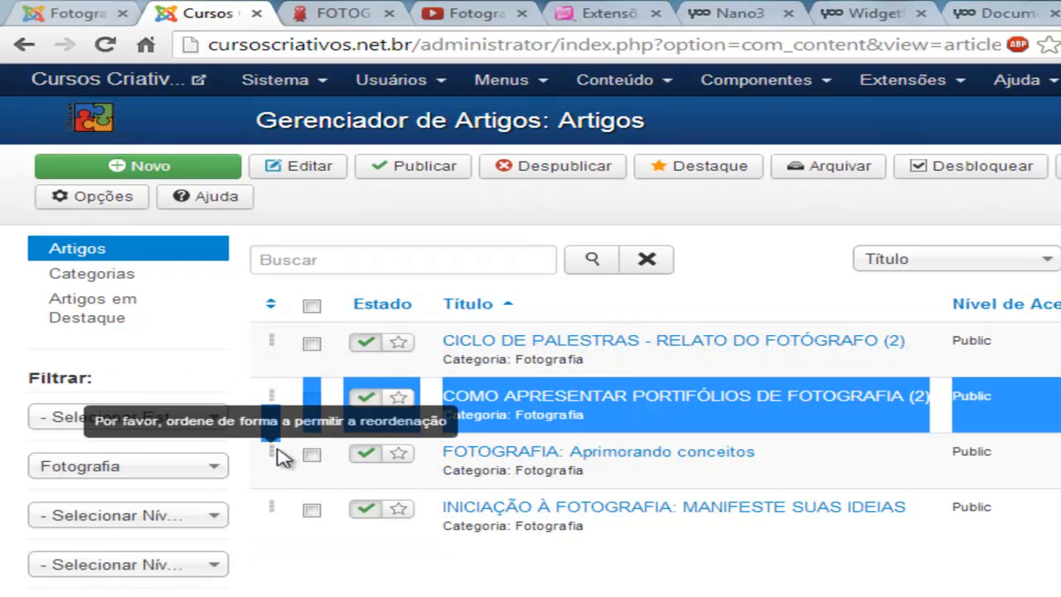
left_click(297, 469)
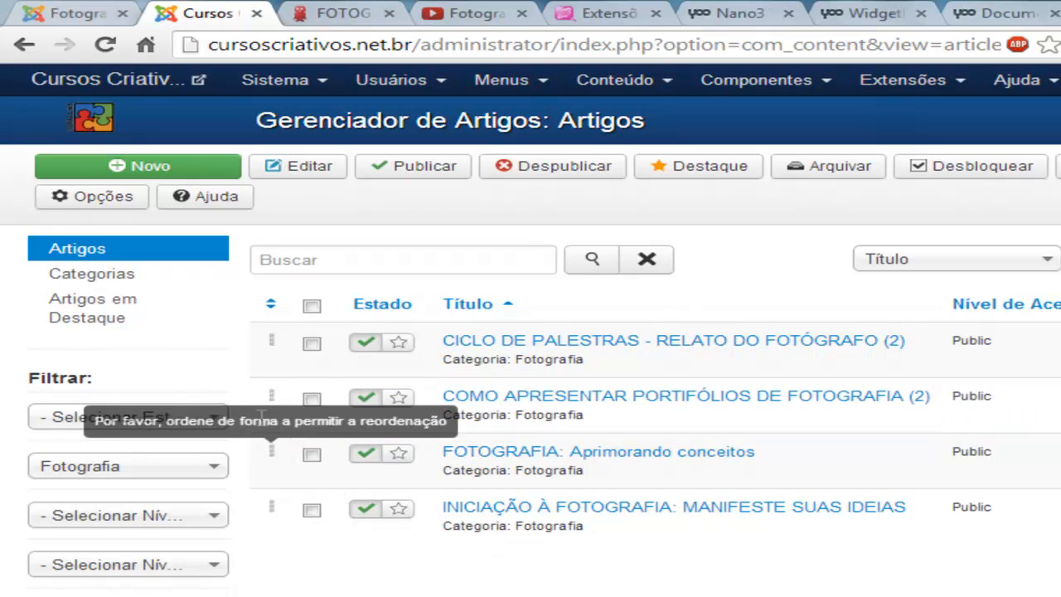
left_click(271, 306)
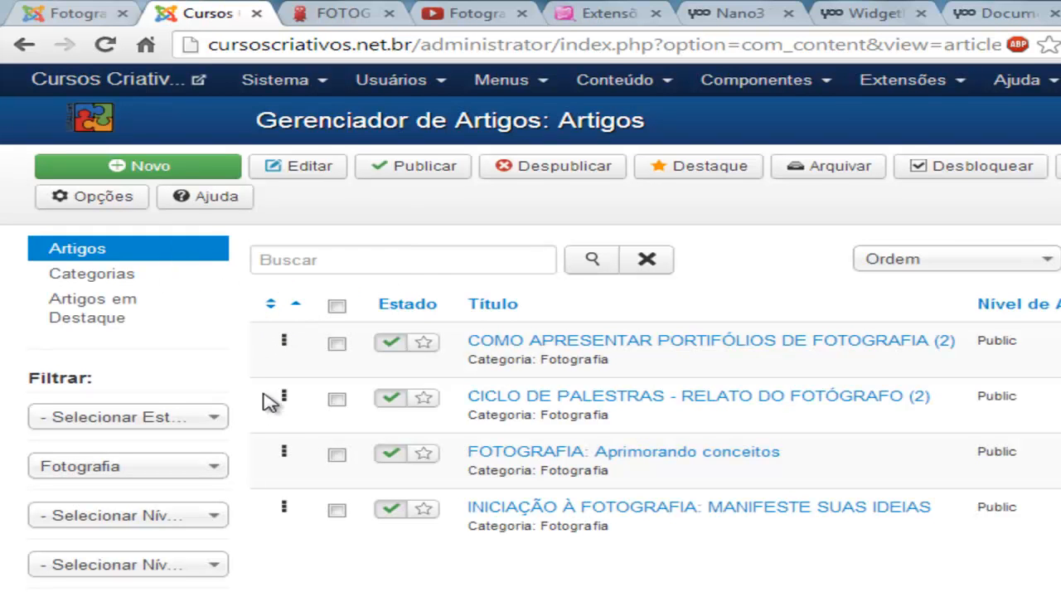
left_click_drag(284, 436, 277, 341)
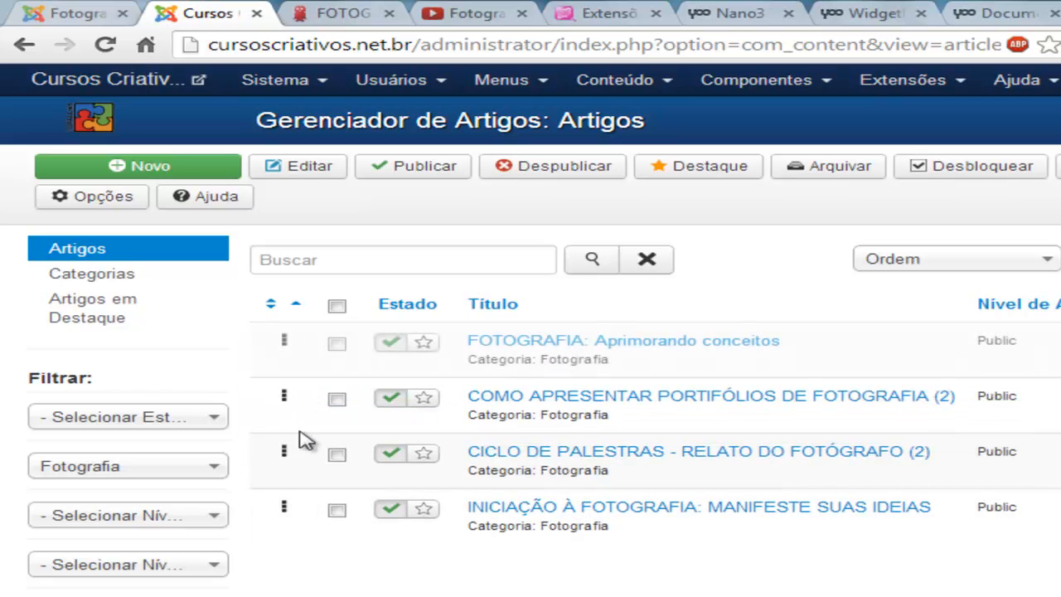
left_click_drag(283, 508, 275, 390)
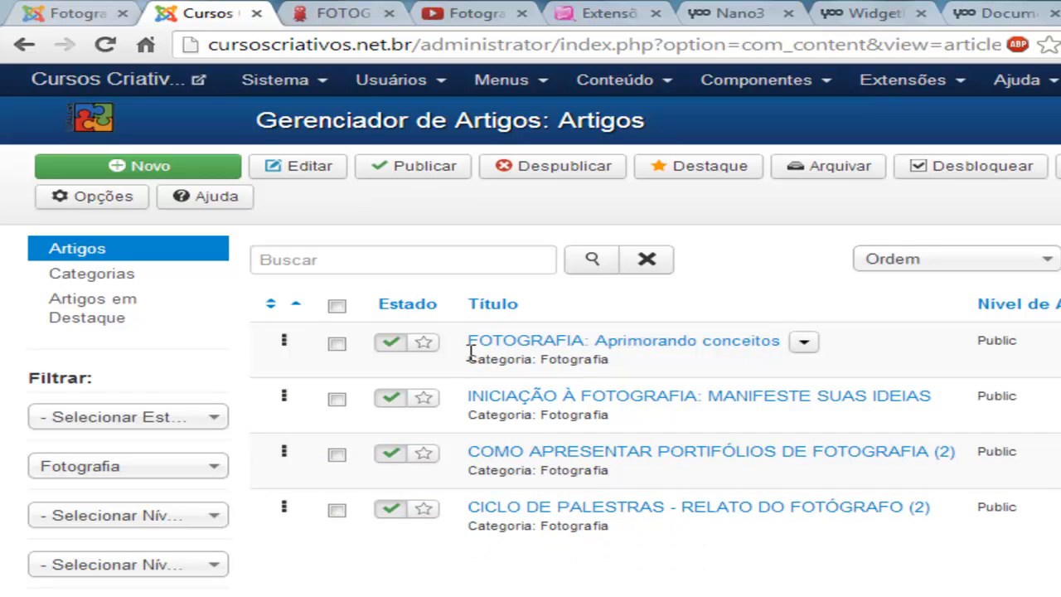
Step: Reload the public Fotografia page and check the course articles' order and column layout
left_click(73, 18)
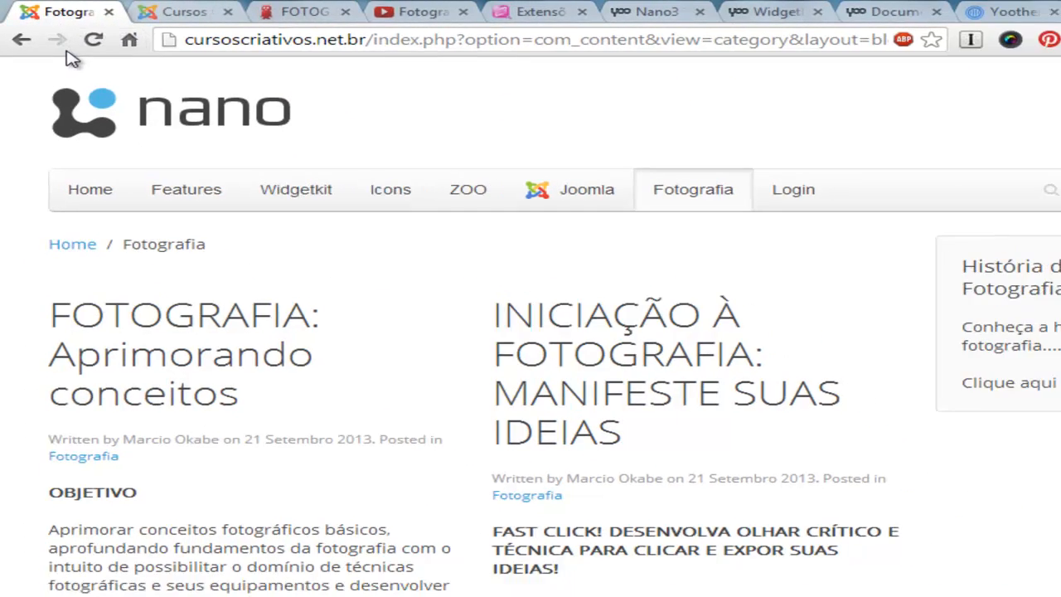
left_click(74, 36)
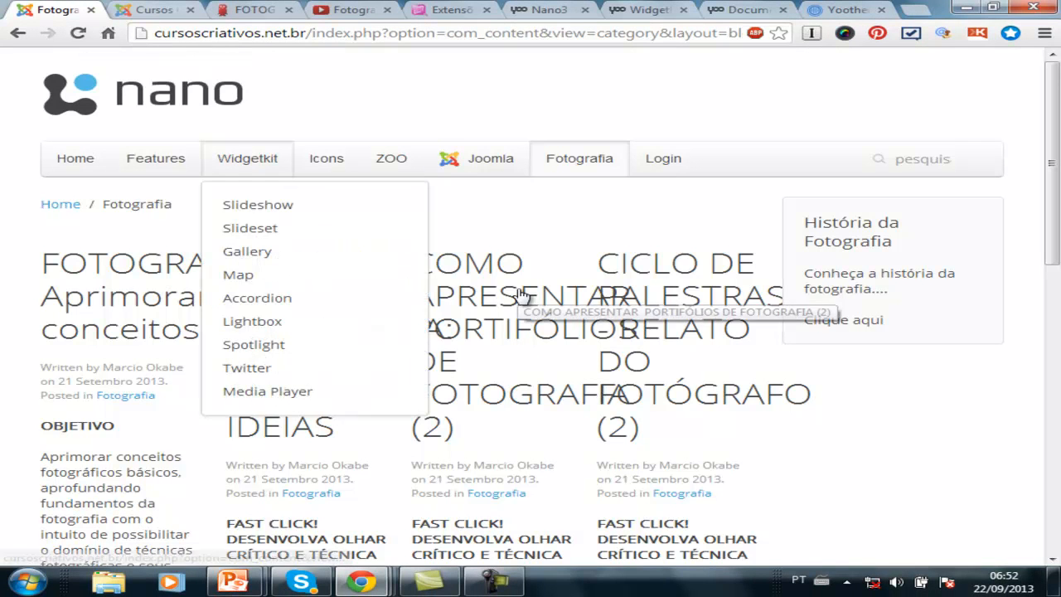
scroll(878, 414, "down", 2)
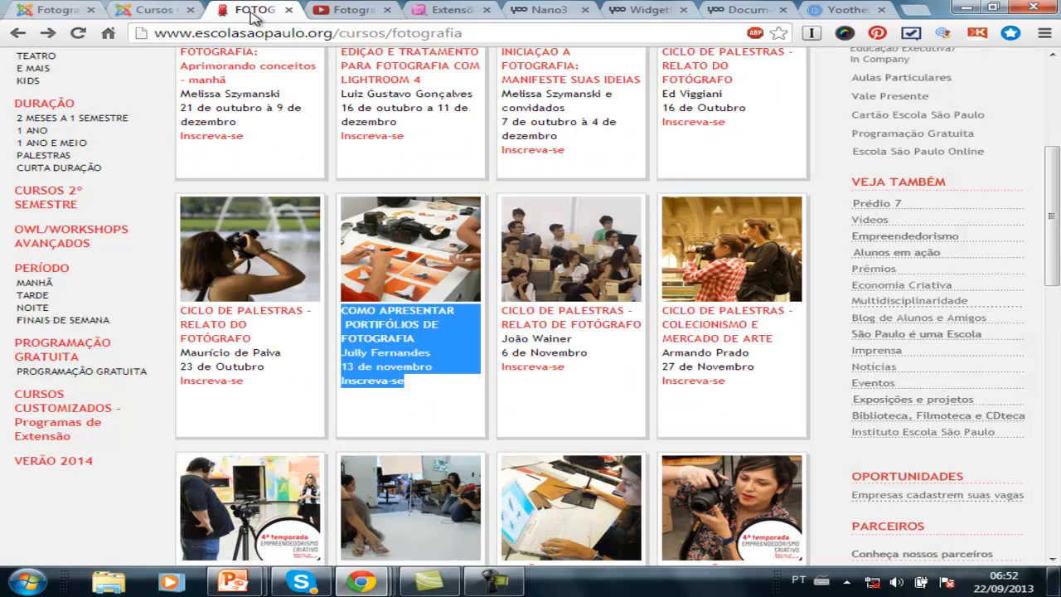
Step: Compare the first course's text on the Escola São Paulo page with the title, author line and intro text on the public Fotografia page
left_click(241, 10)
scroll(1058, 115, "up", 5)
left_click_drag(282, 467, 197, 363)
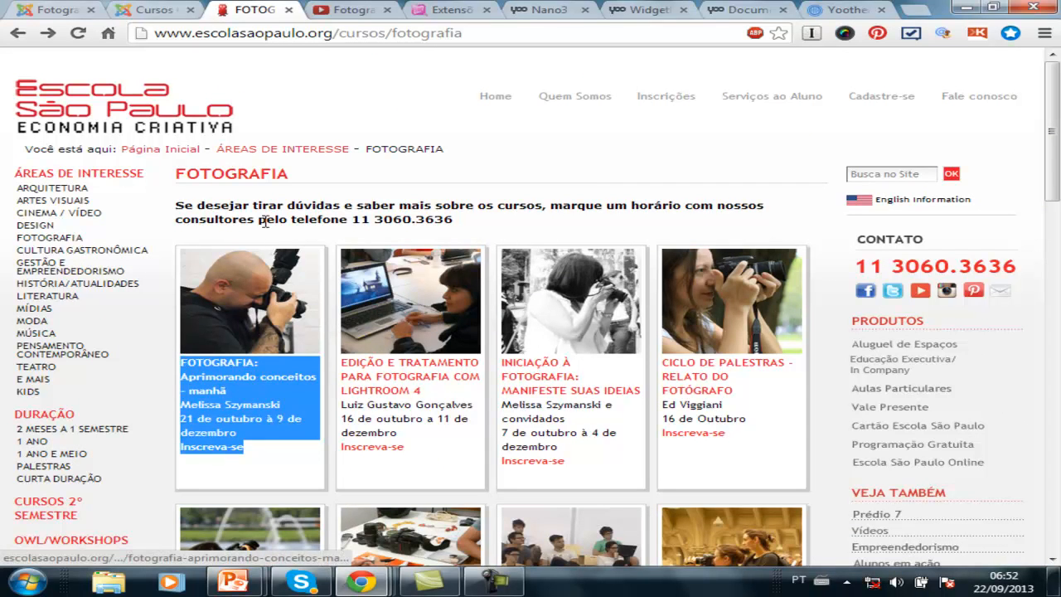
left_click(71, 10)
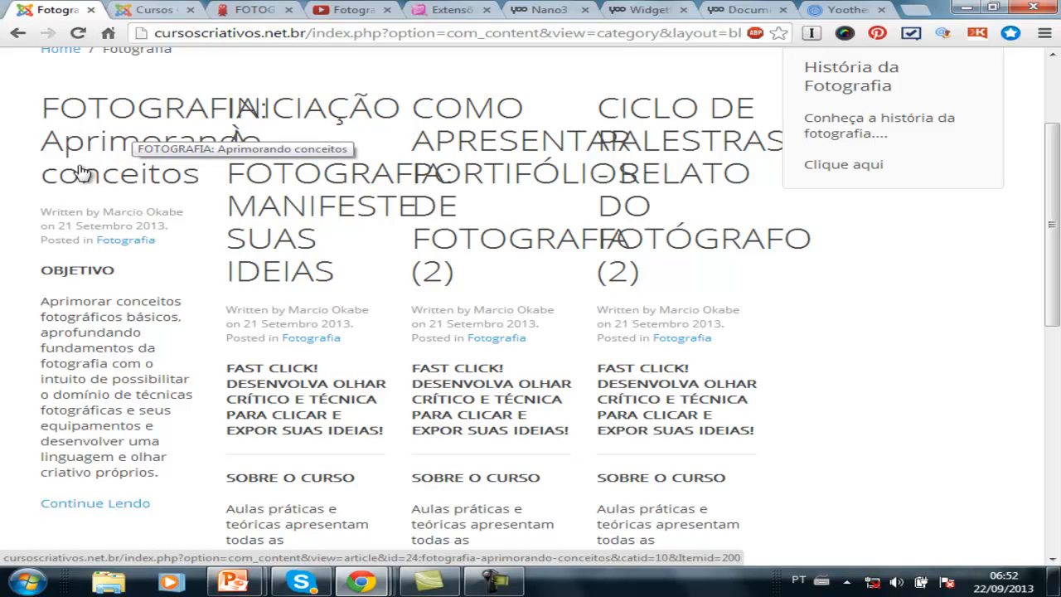
left_click_drag(64, 211, 153, 217)
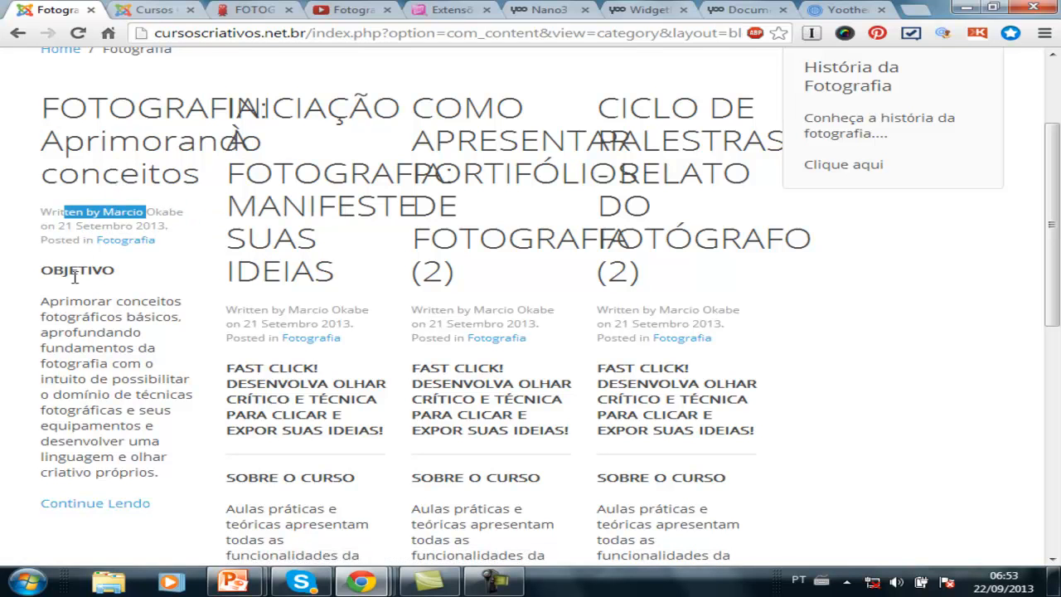
left_click_drag(51, 271, 154, 426)
left_click(155, 272)
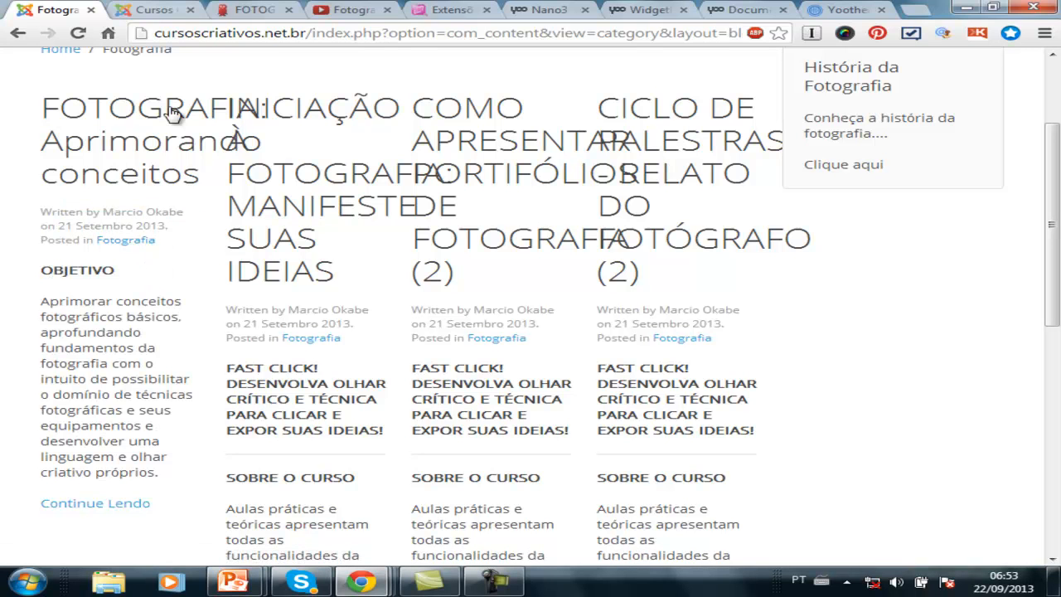
Step: Open the Fotografia item of the Main Menu for editing and bring up its article display options (Opções do Artigo)
left_click(163, 8)
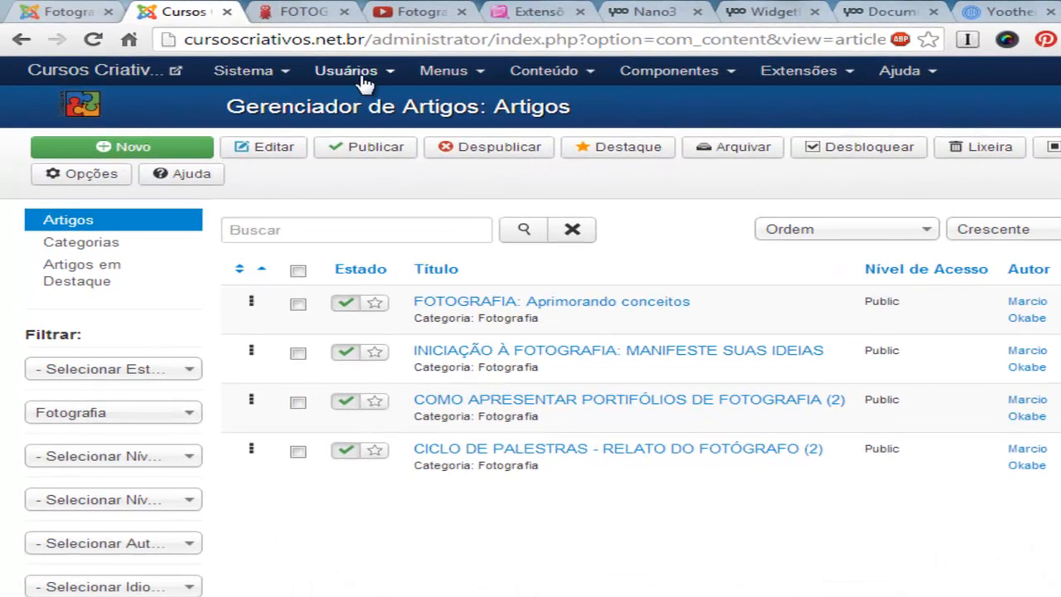
left_click(474, 77)
left_click(489, 145)
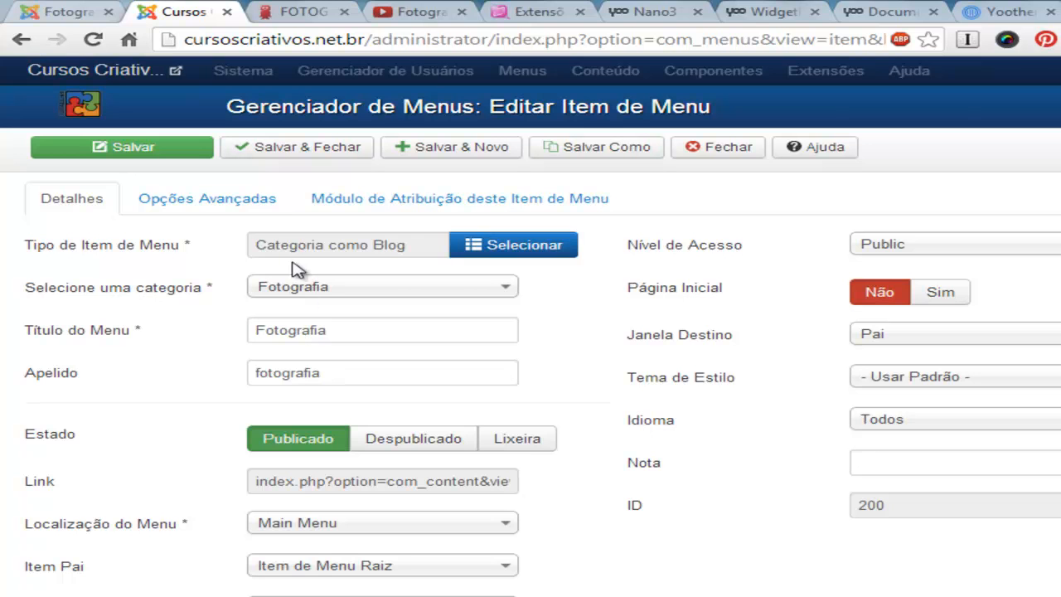
left_click(232, 204)
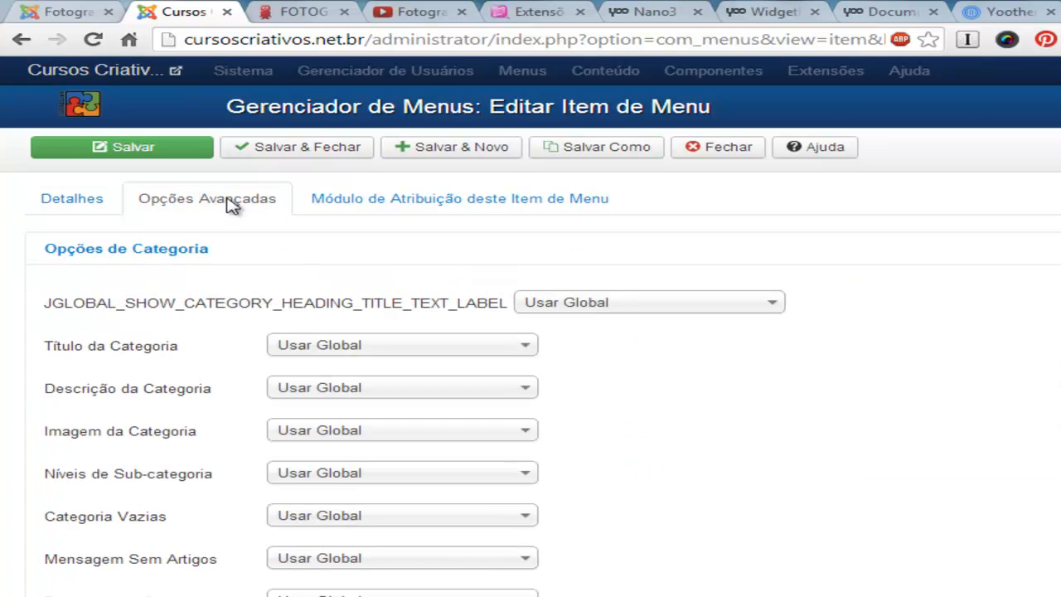
scroll(199, 281, "down", 5)
left_click(213, 421)
scroll(212, 427, "down", 3)
scroll(283, 345, "down", 2)
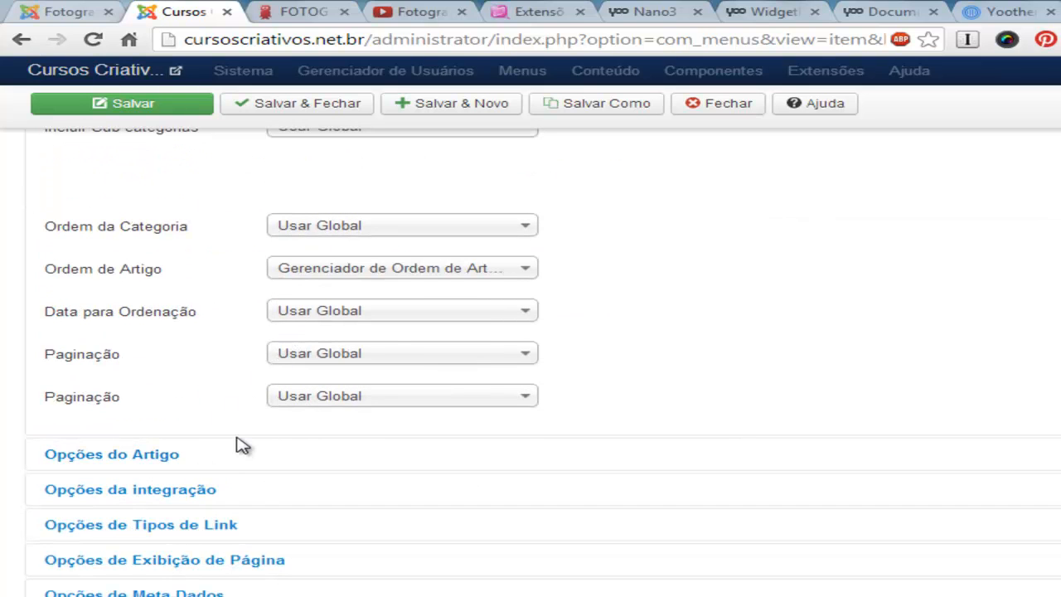
scroll(644, 369, "up", 1)
scroll(644, 370, "down", 1)
left_click(153, 463)
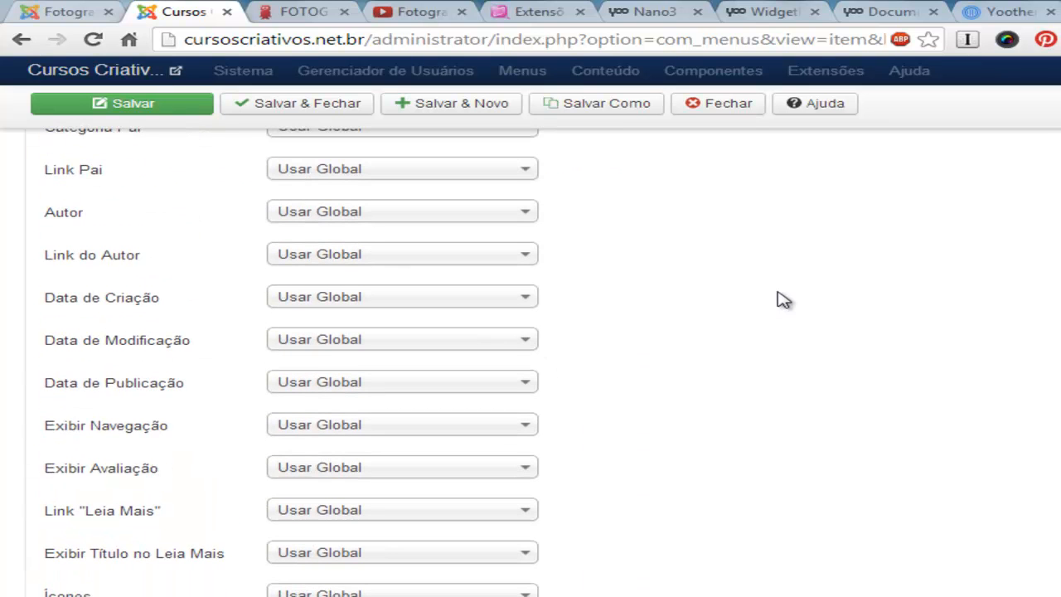
scroll(770, 301, "up", 4)
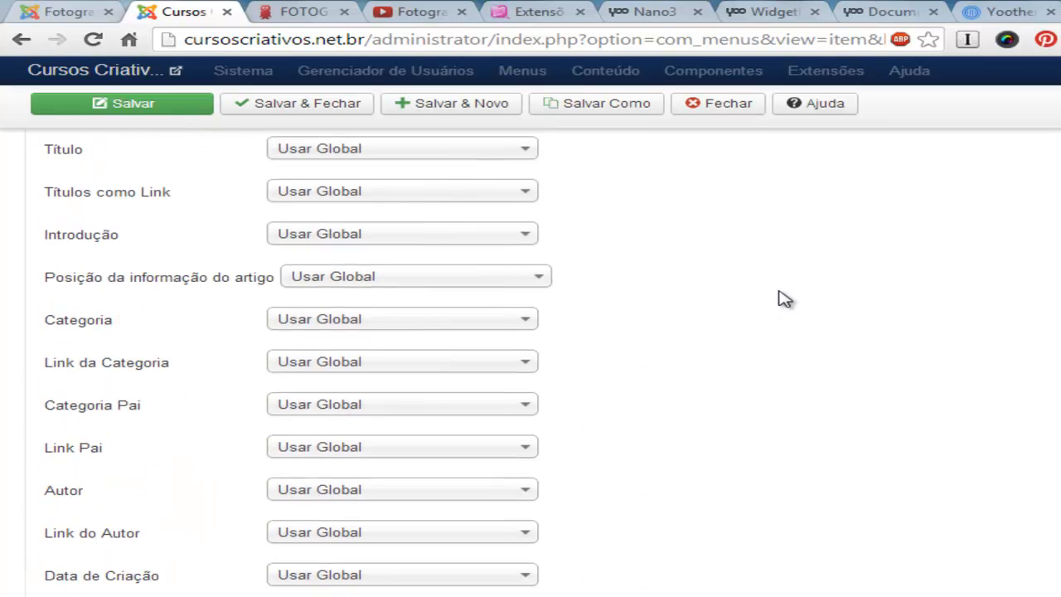
left_click(459, 494)
left_click(374, 563)
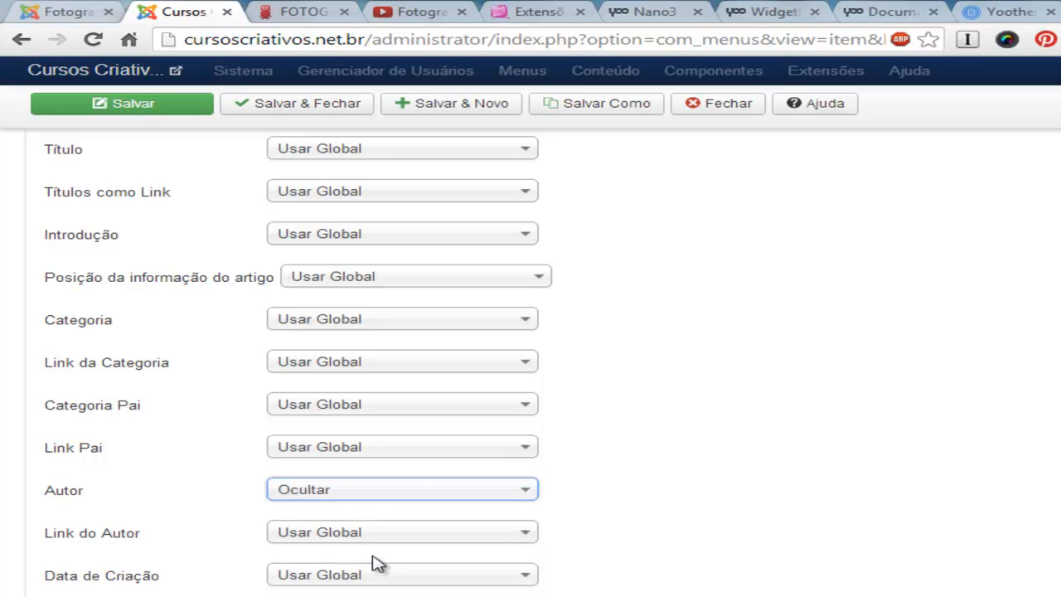
left_click(417, 491)
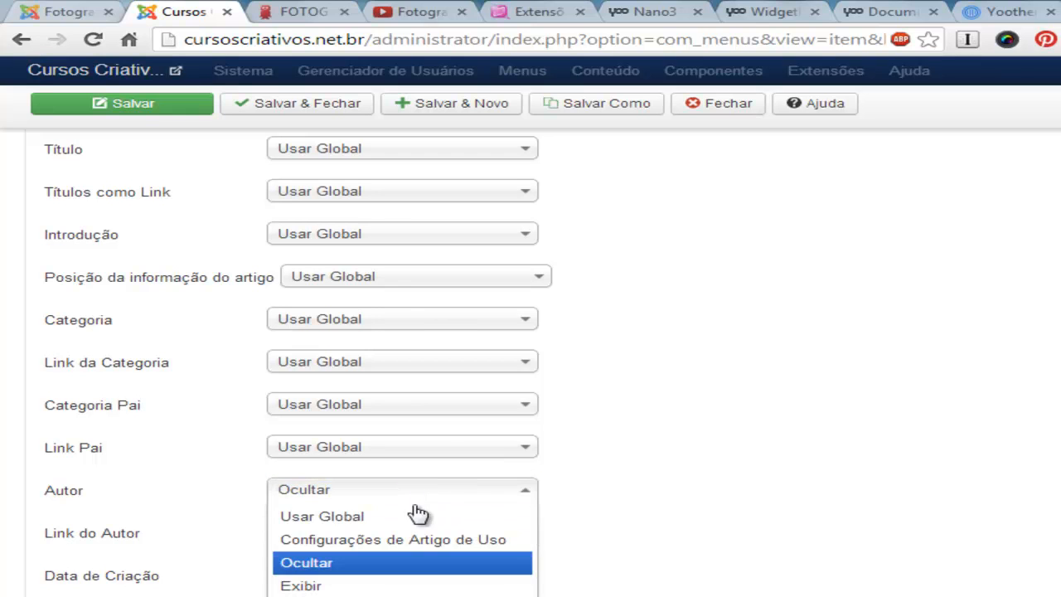
left_click(417, 515)
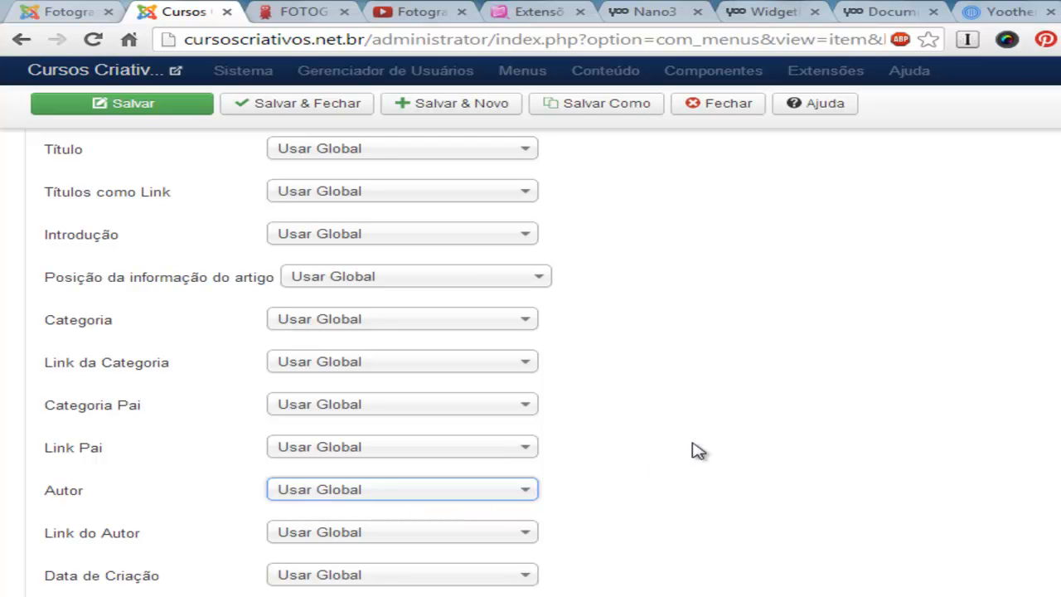
Step: Set Título and Introdução to Ocultar in the Fotografia menu item's article options, then save and close the item
left_click(429, 157)
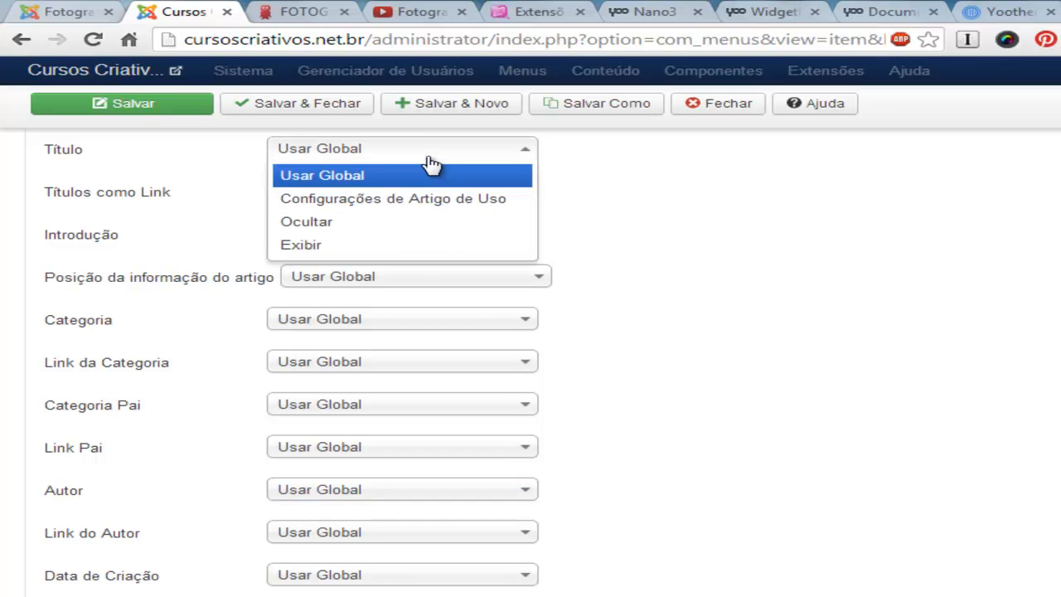
left_click(377, 222)
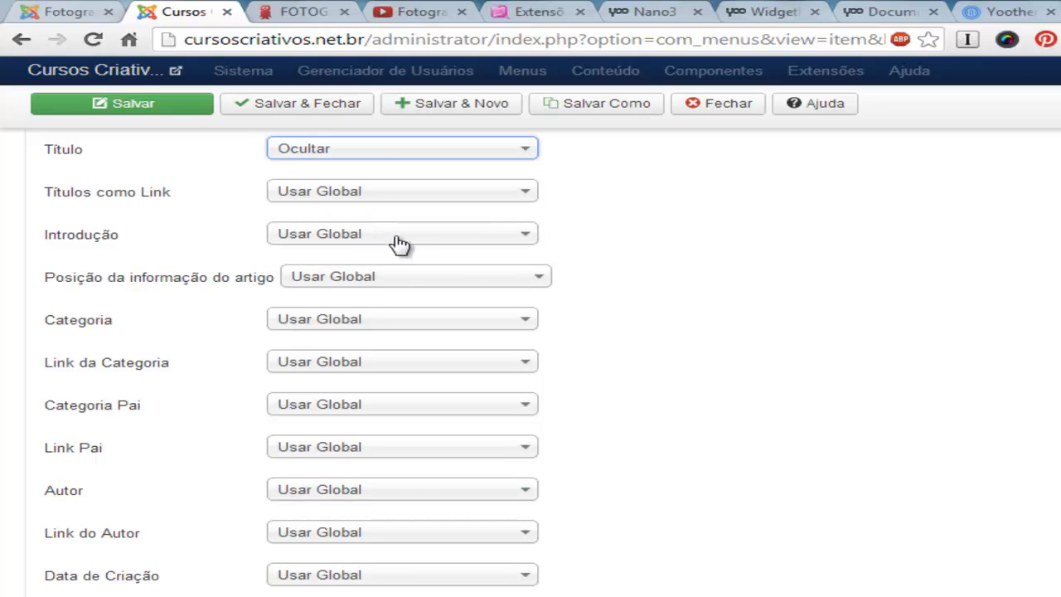
left_click(394, 239)
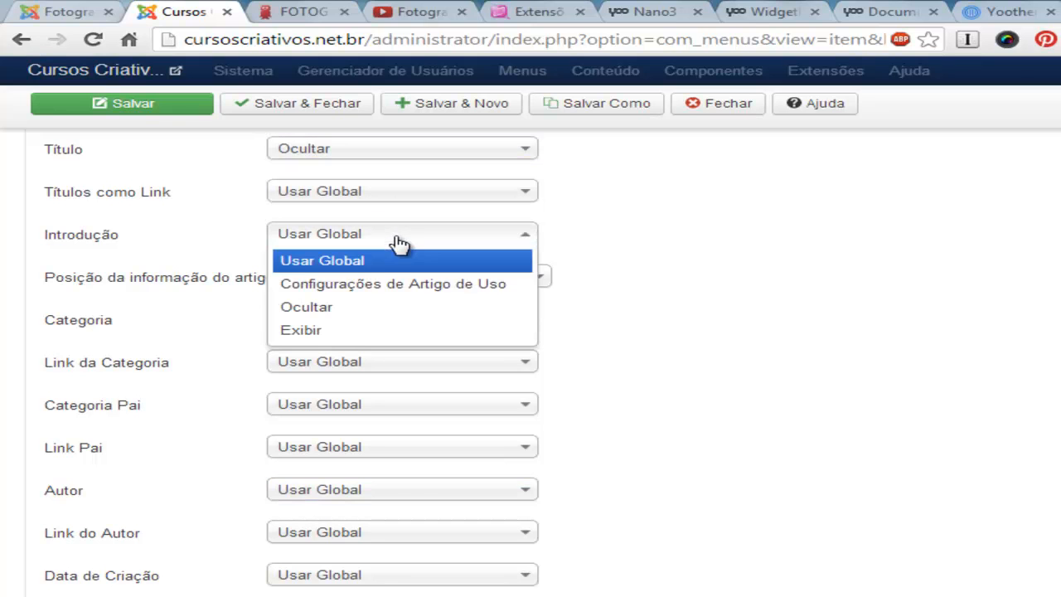
left_click(370, 309)
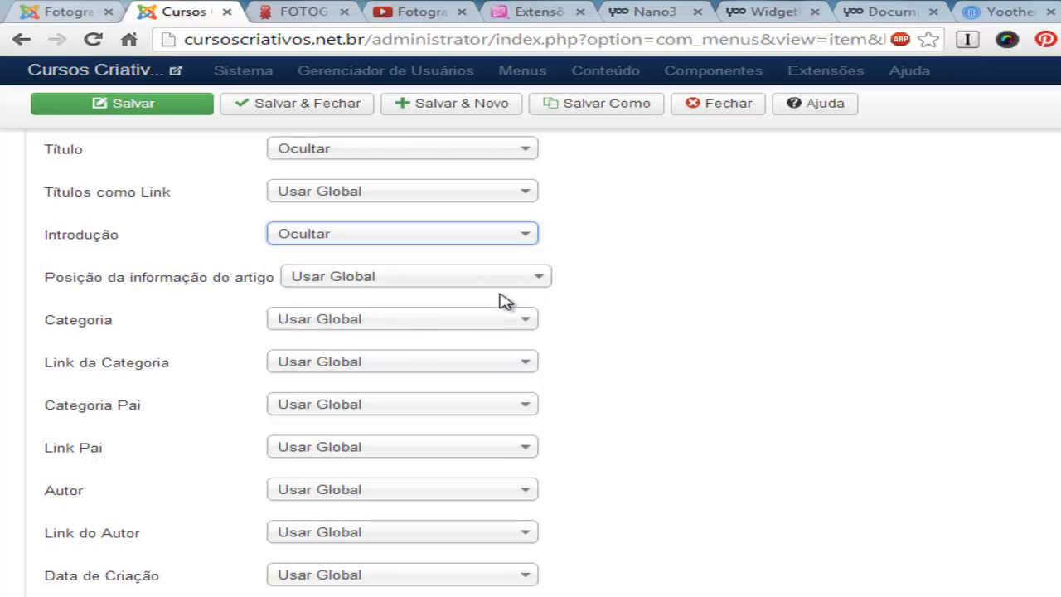
left_click(307, 108)
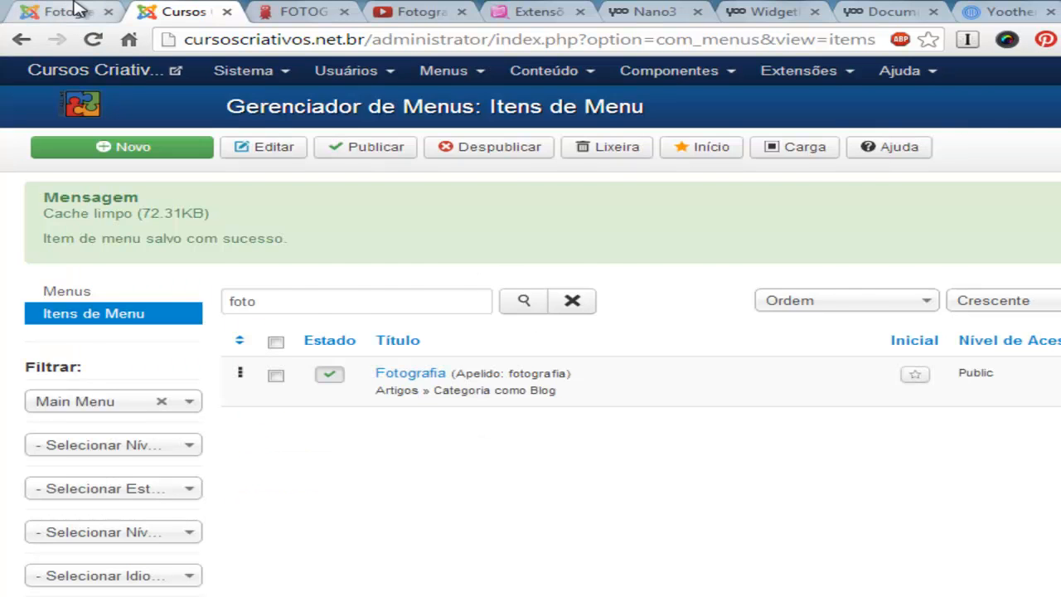
Step: Reload the public Fotografia page and check how the titles and intro texts of the four course articles display
left_click(75, 8)
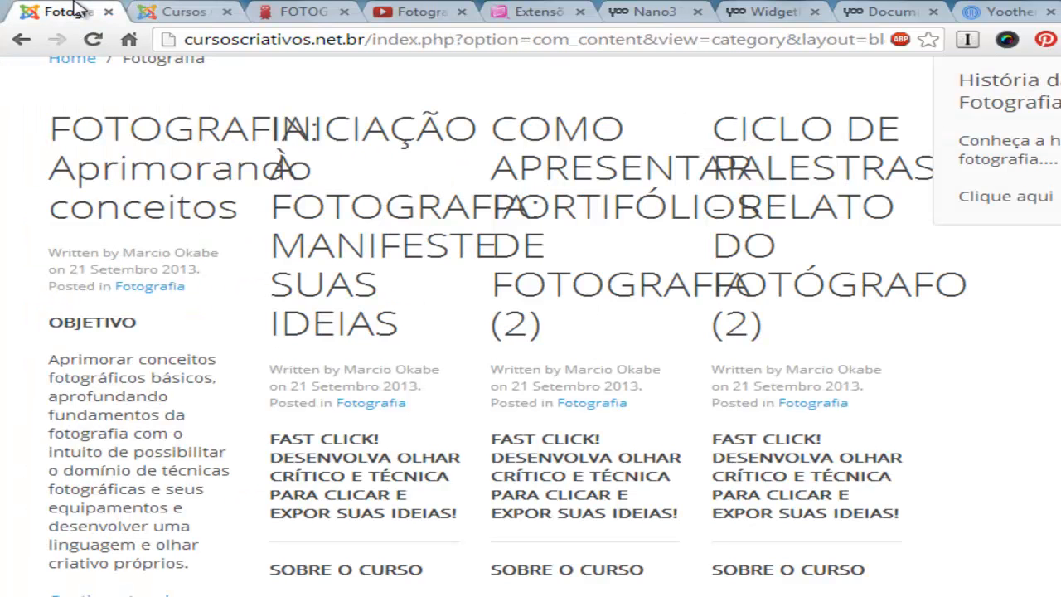
left_click(90, 39)
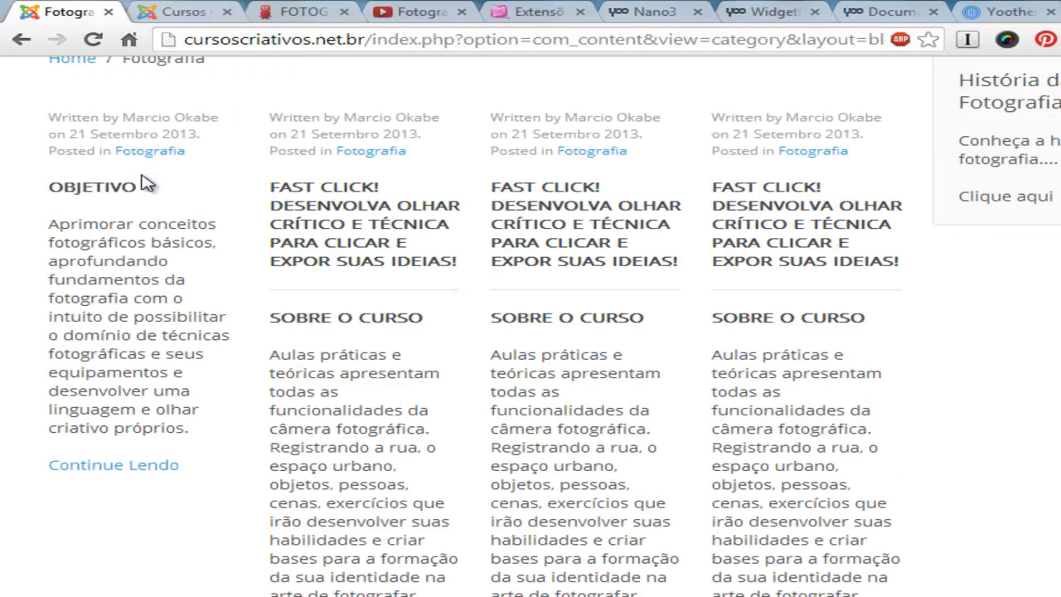
scroll(160, 256, "up", 3)
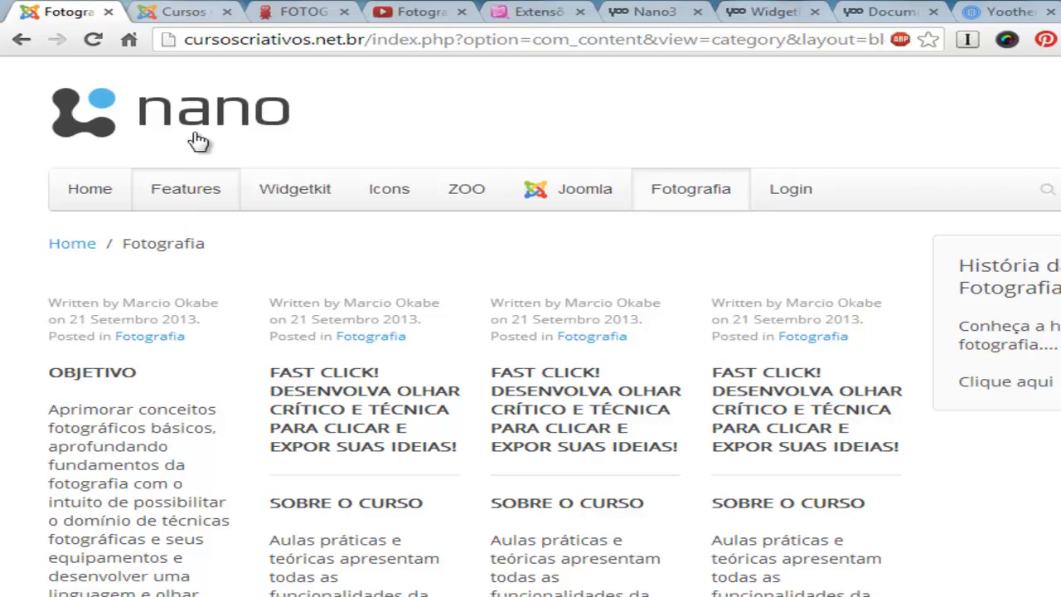
Step: Reopen the Fotografia menu item, review its blog layout and article display options, then save and close it
left_click(182, 14)
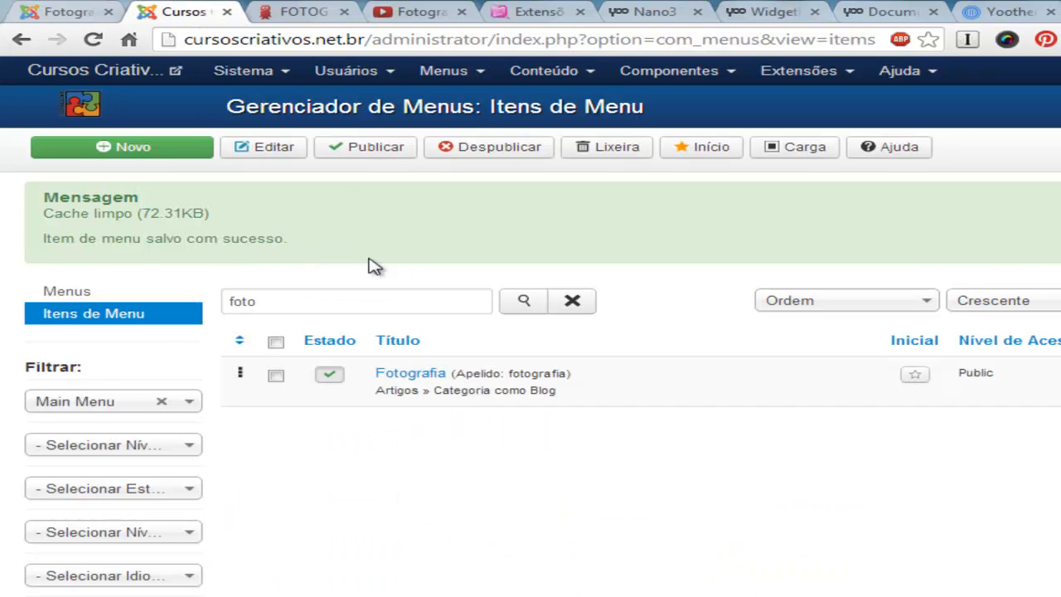
left_click(407, 372)
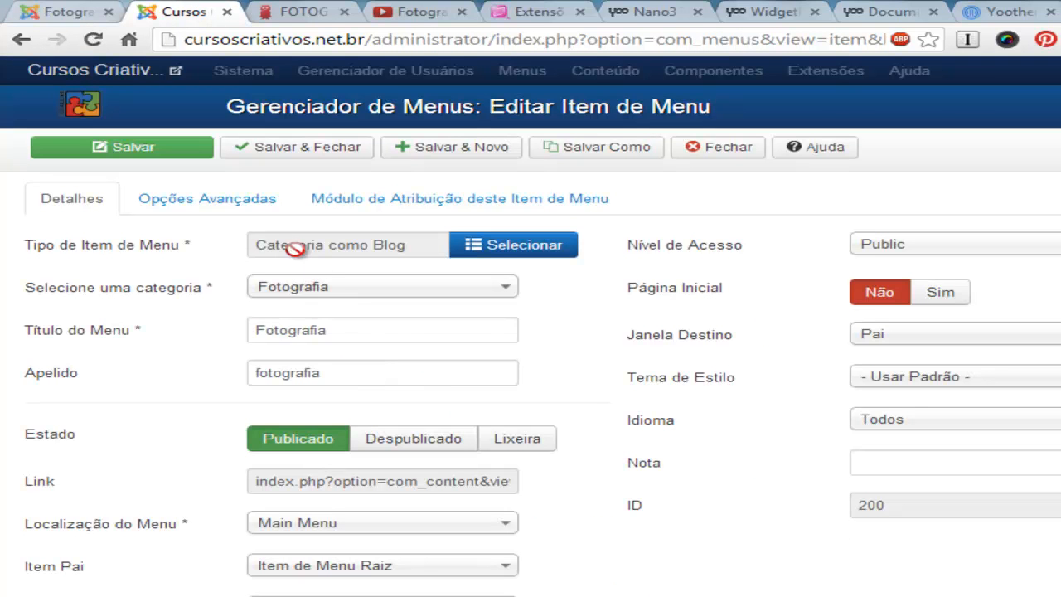
left_click(233, 206)
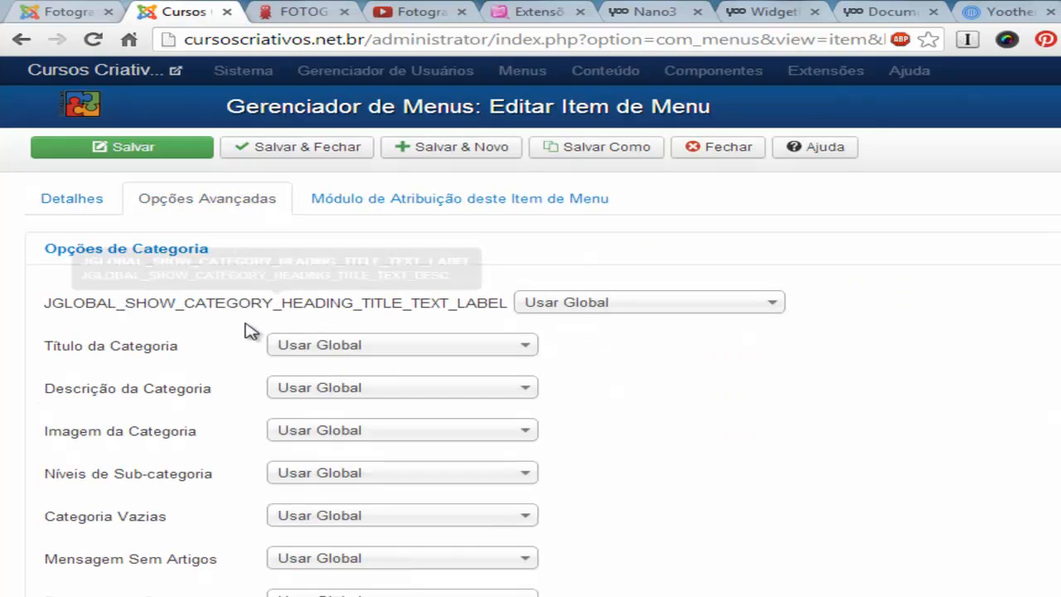
scroll(251, 346, "down", 4)
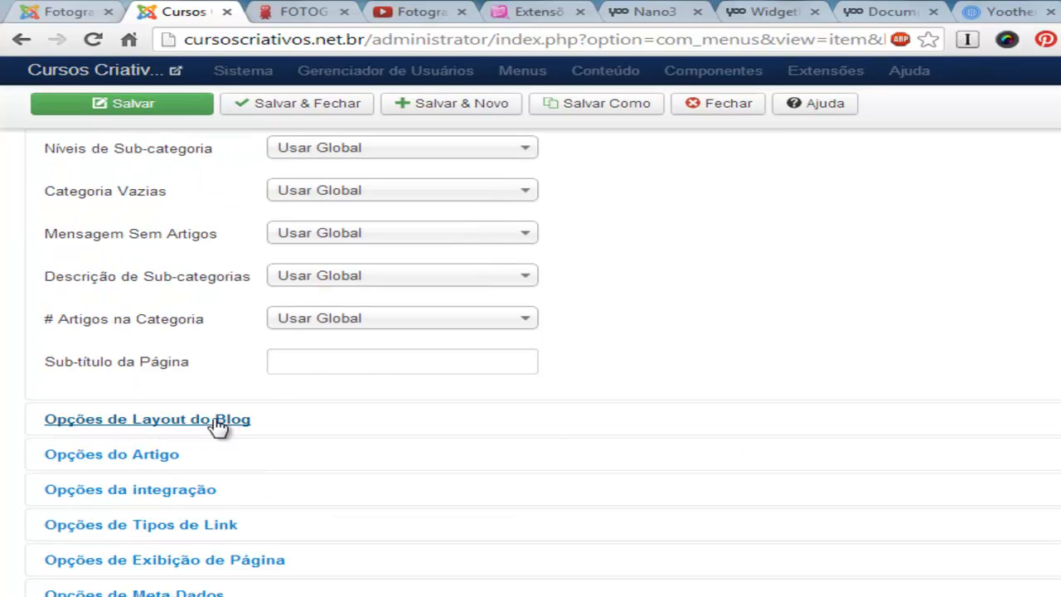
left_click(217, 424)
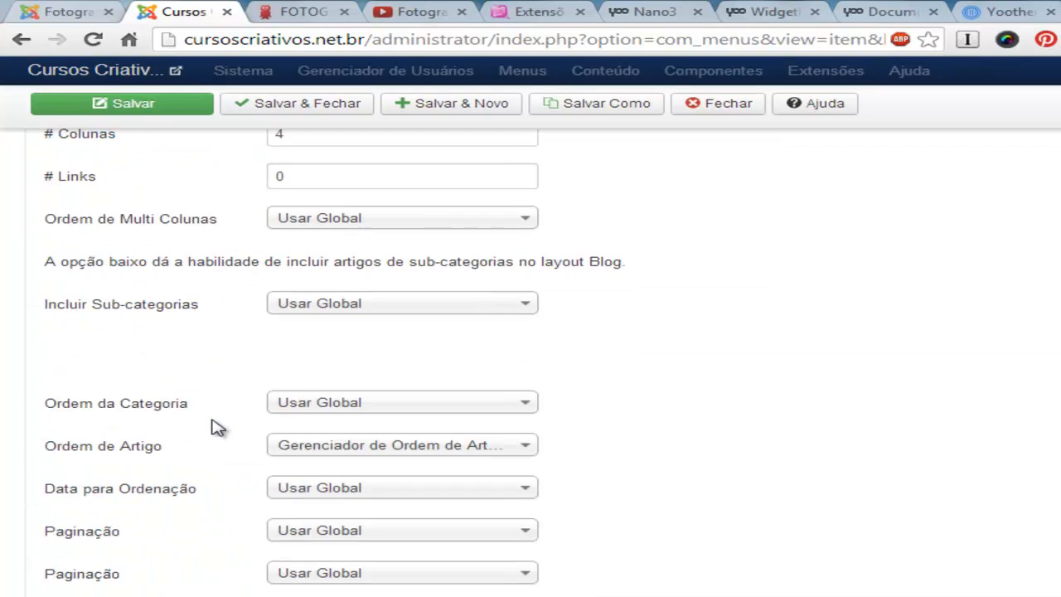
scroll(205, 323, "up", 3)
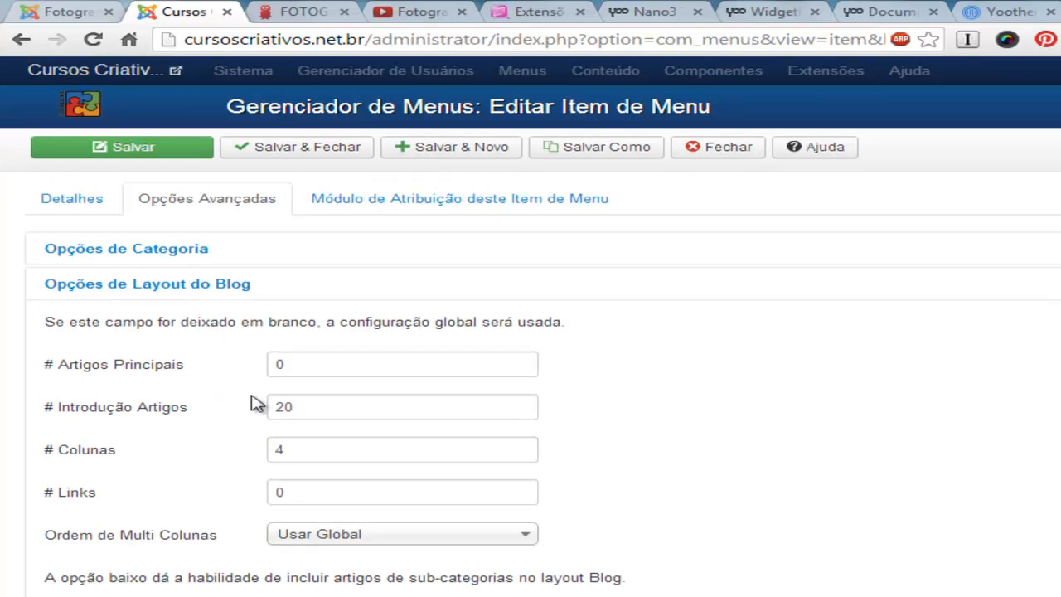
scroll(254, 429, "down", 2)
scroll(254, 429, "down", 3)
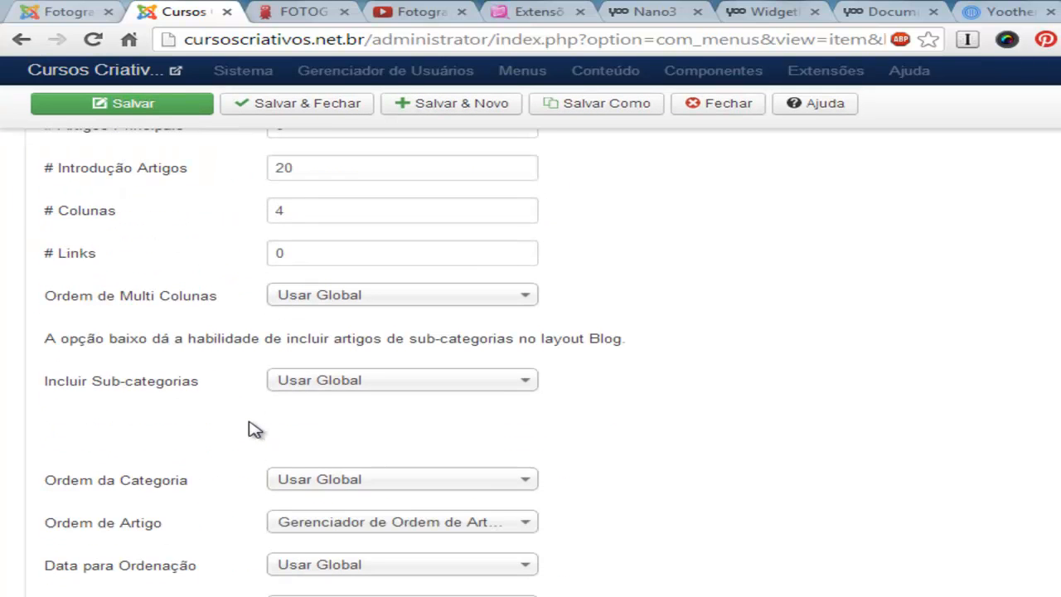
scroll(254, 429, "down", 1)
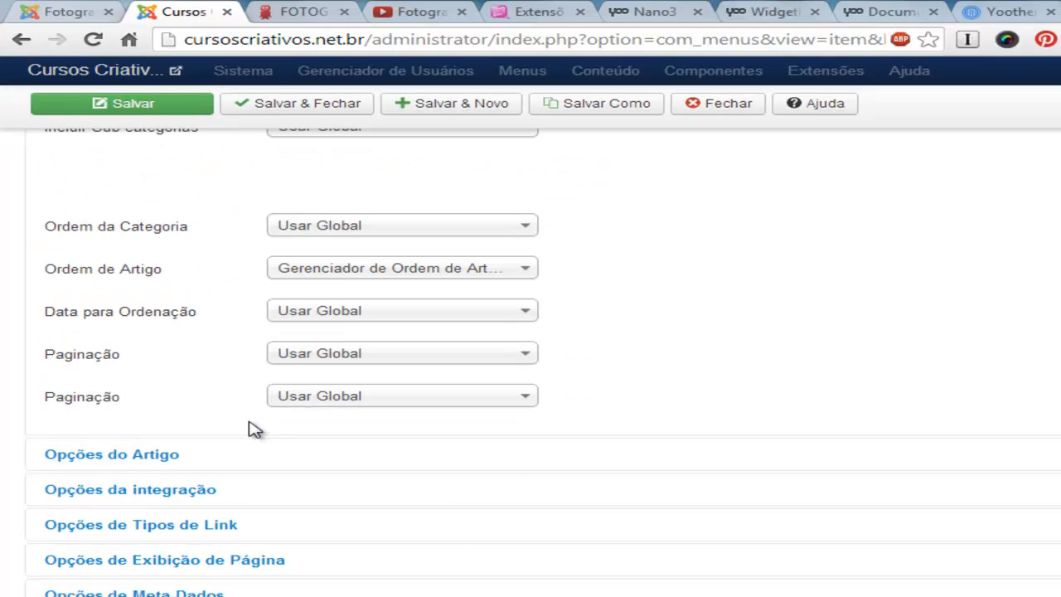
left_click(145, 469)
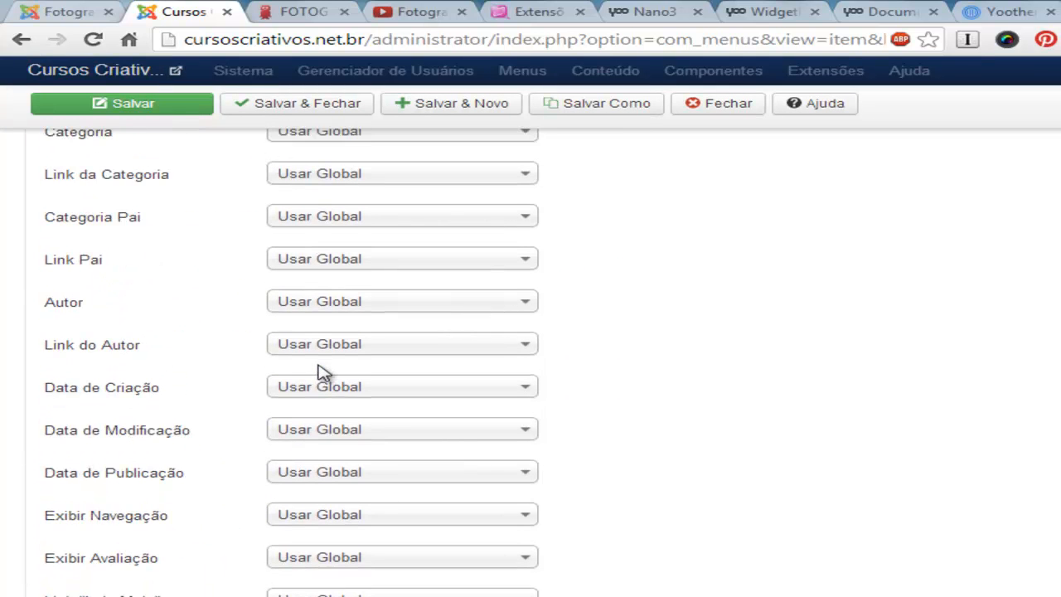
scroll(323, 373, "up", 2)
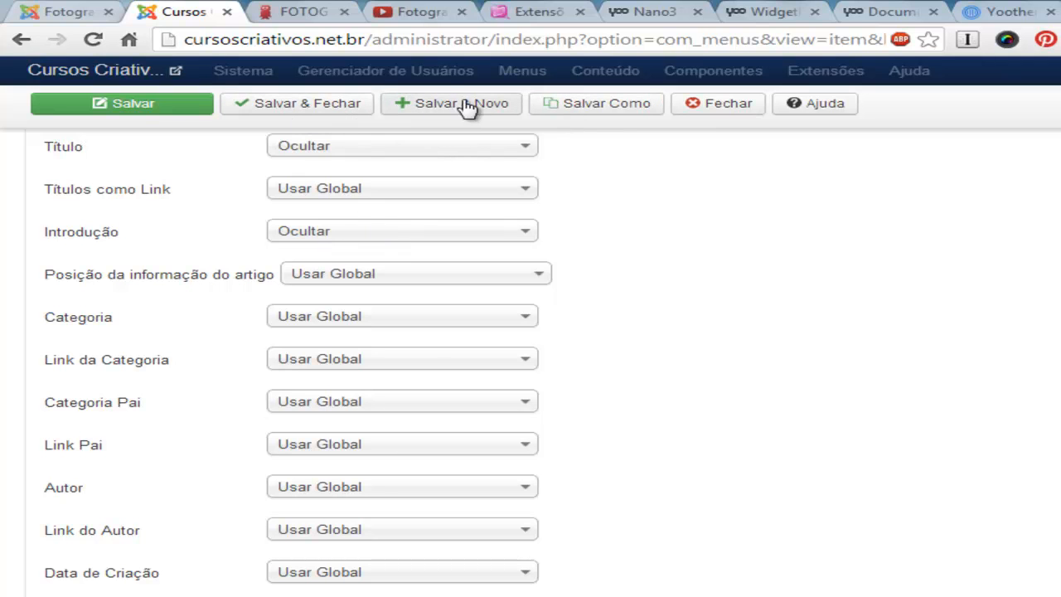
left_click(307, 110)
Step: View the full text of the first course article from the public Fotografia page, then return to the category page
left_click(66, 9)
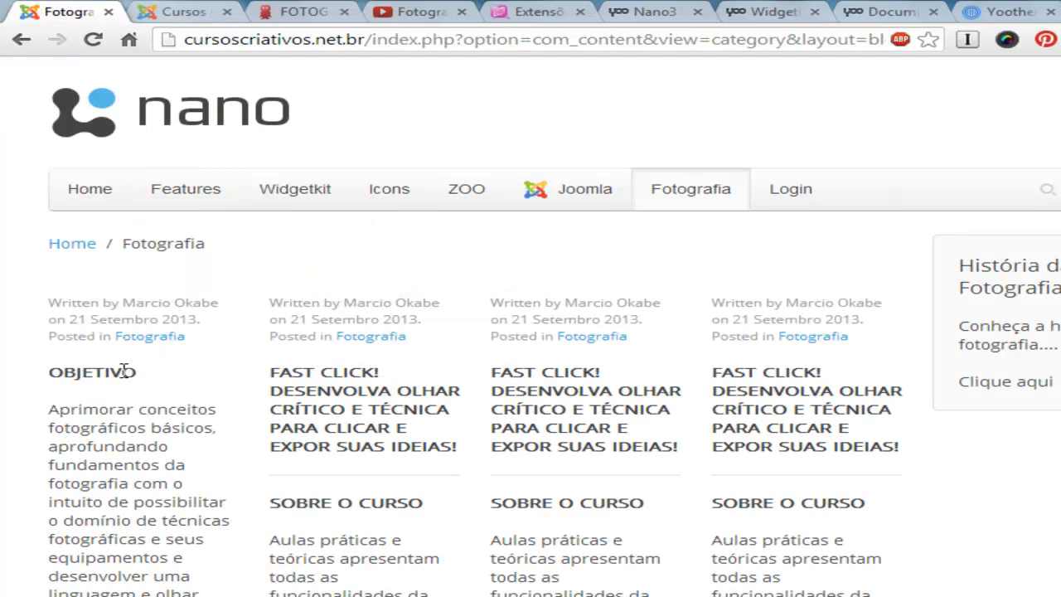
scroll(108, 340, "down", 1)
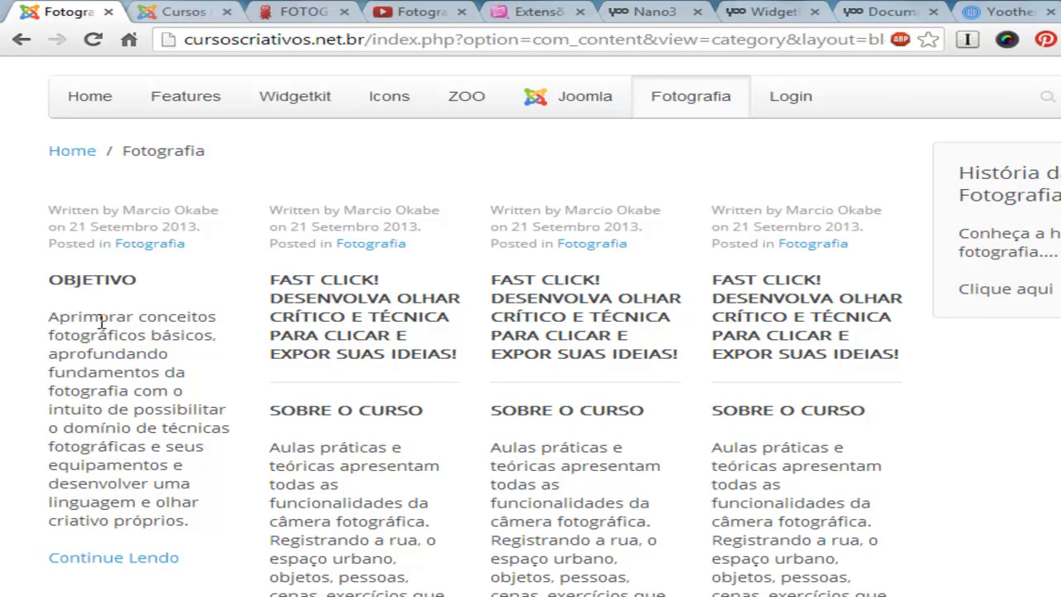
left_click(121, 562)
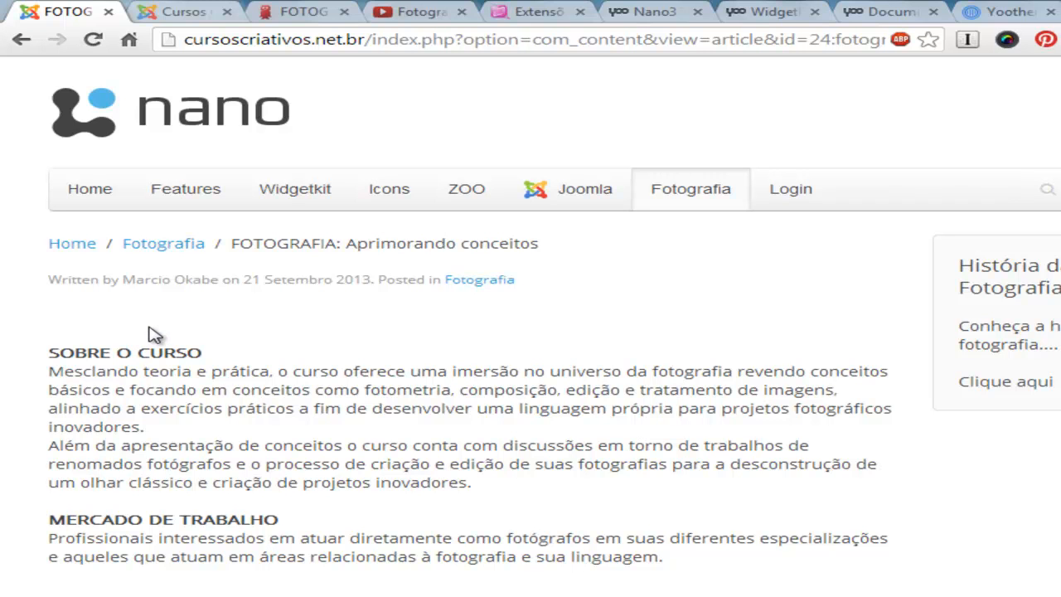
left_click(179, 248)
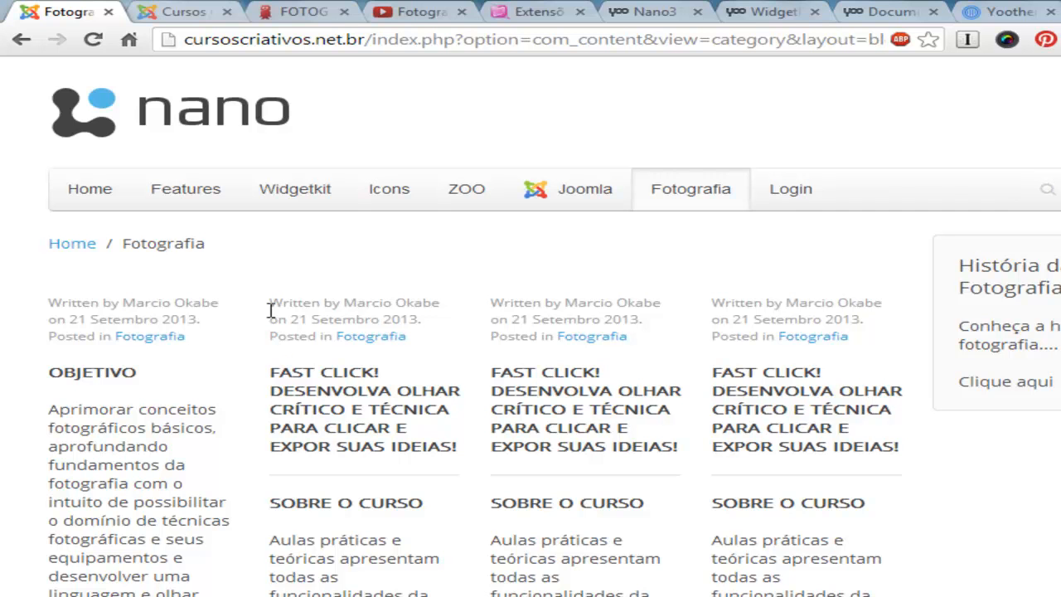
Step: Open the article "FOTOGRAFIA: Aprimorando conceitos" for editing from the administrator's article list
left_click(184, 12)
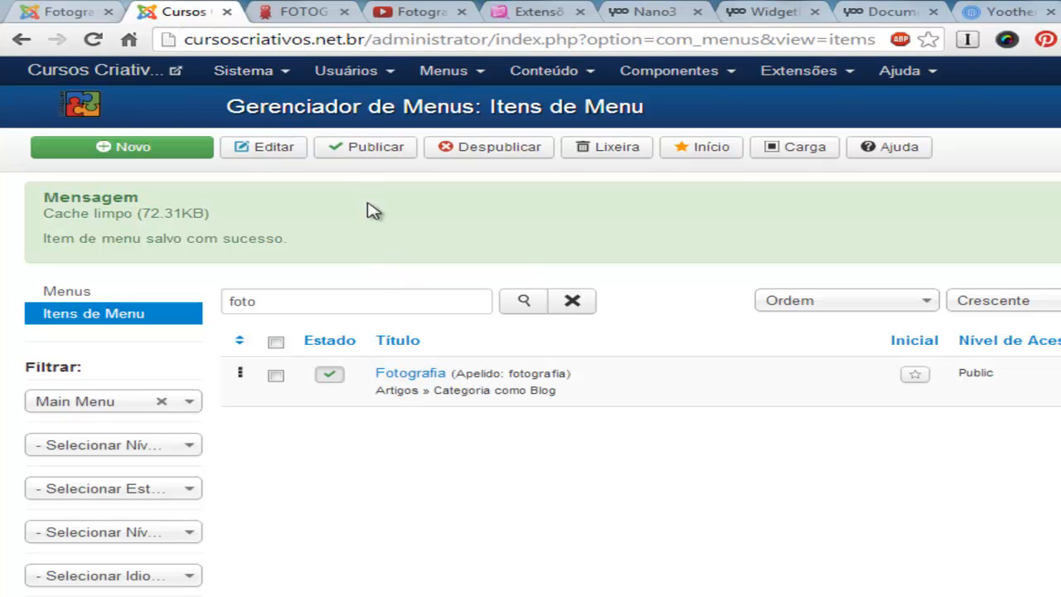
left_click(560, 79)
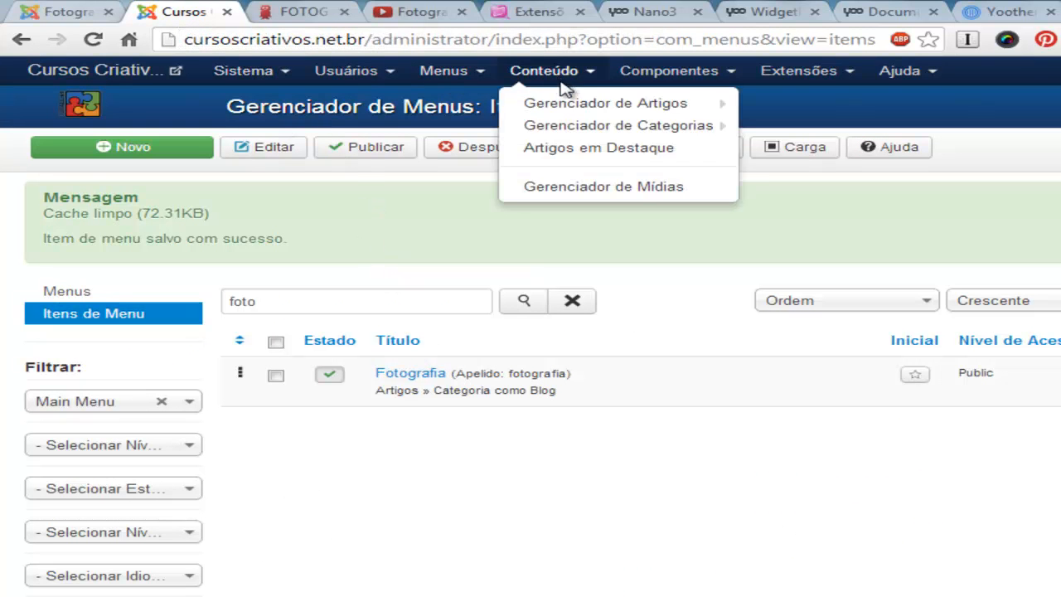
left_click(575, 104)
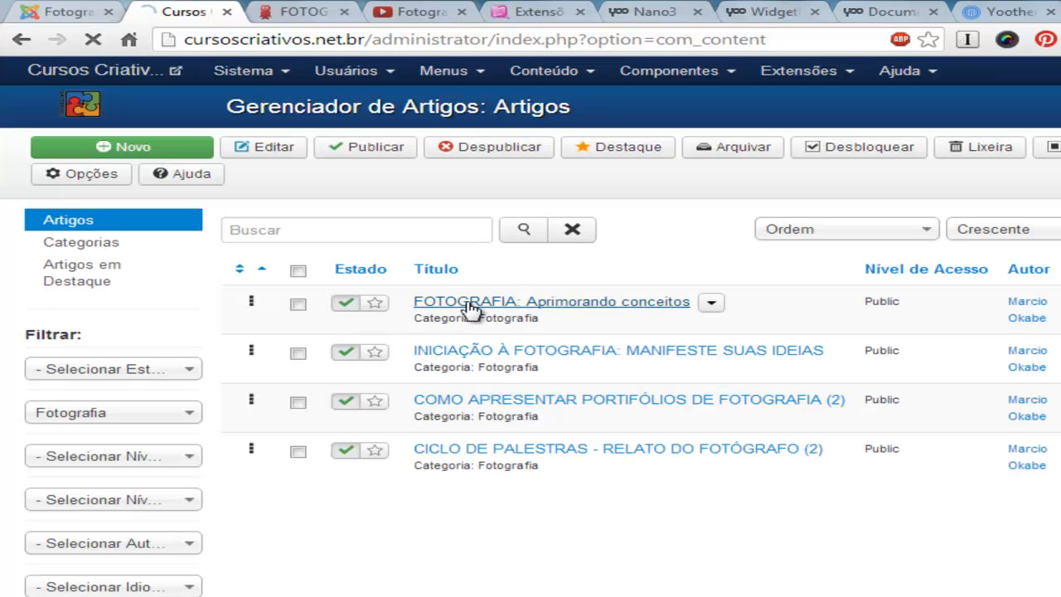
left_click(469, 303)
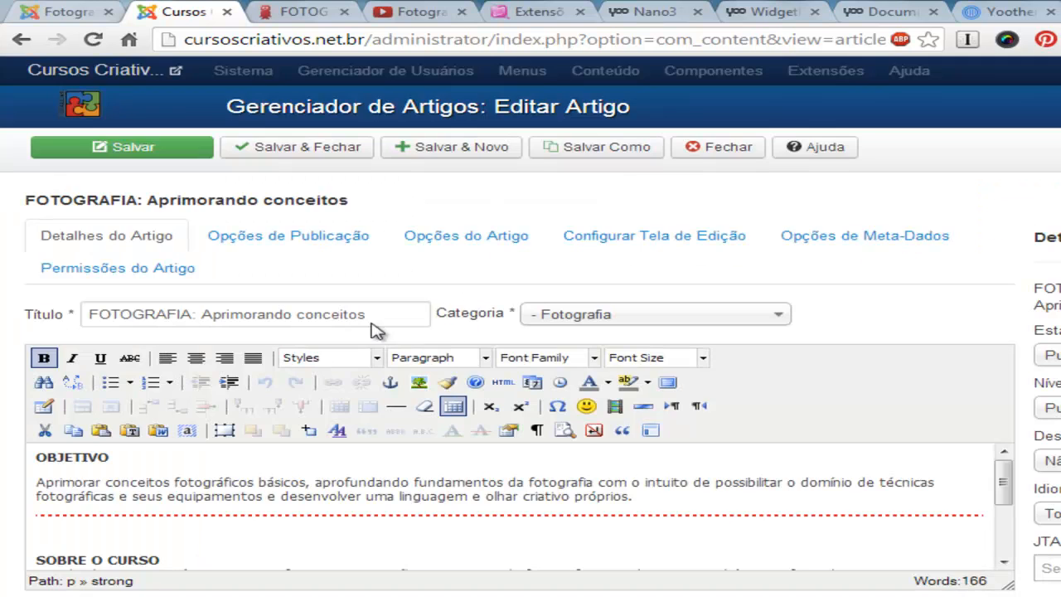
Step: Add intro lines above OBJETIVO: "FOTOGRAFIA: Aprimorando conceitos - manhã", the instructor's name, "21 de outubro à 9 de dezembro" and "Inscreva-se"
scroll(222, 453, "down", 3)
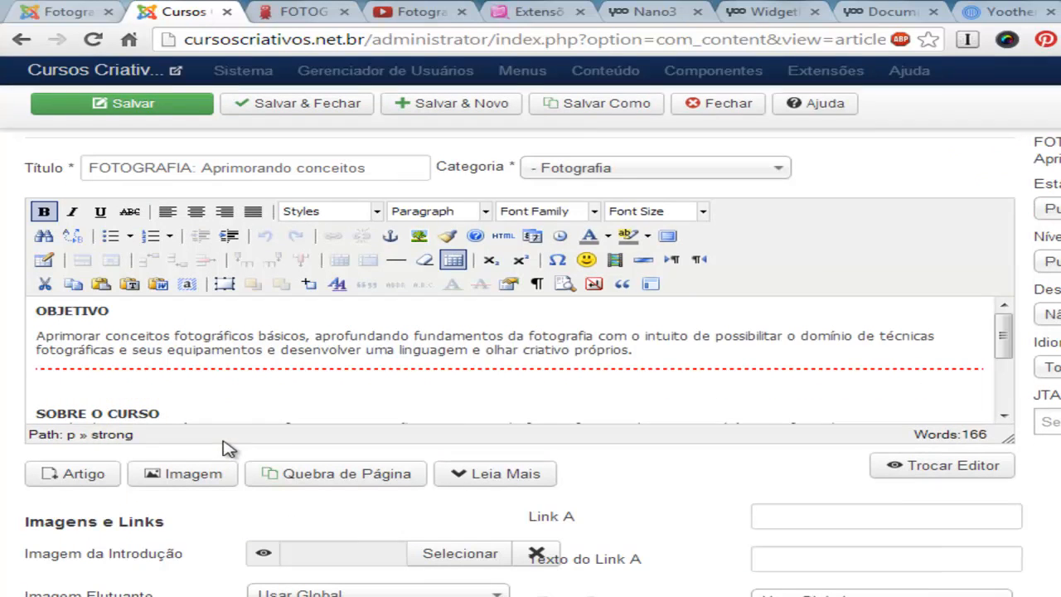
left_click(629, 371)
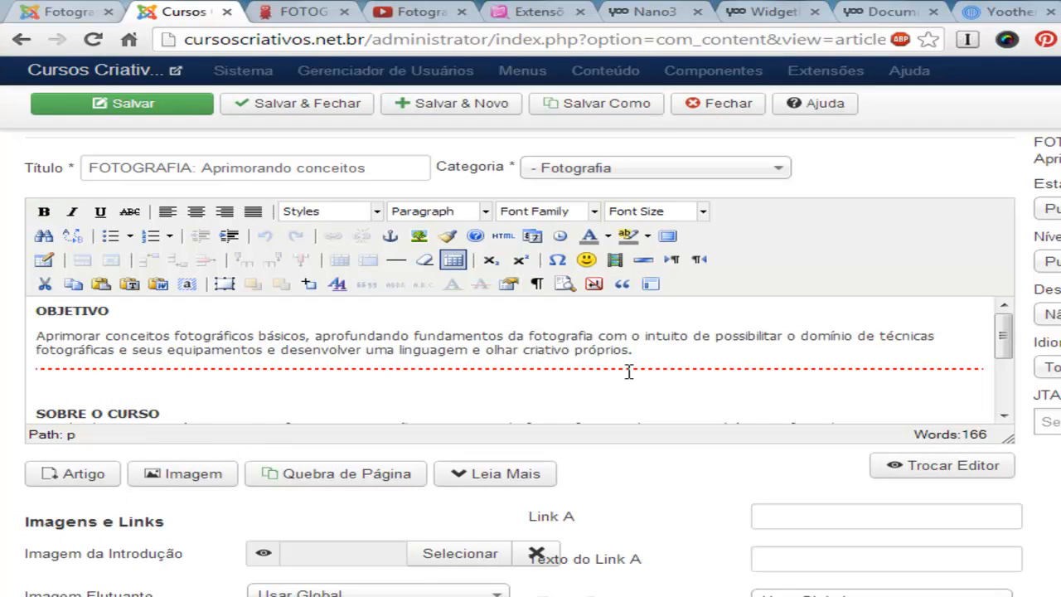
key("Up")
key("Up")
key("Return")
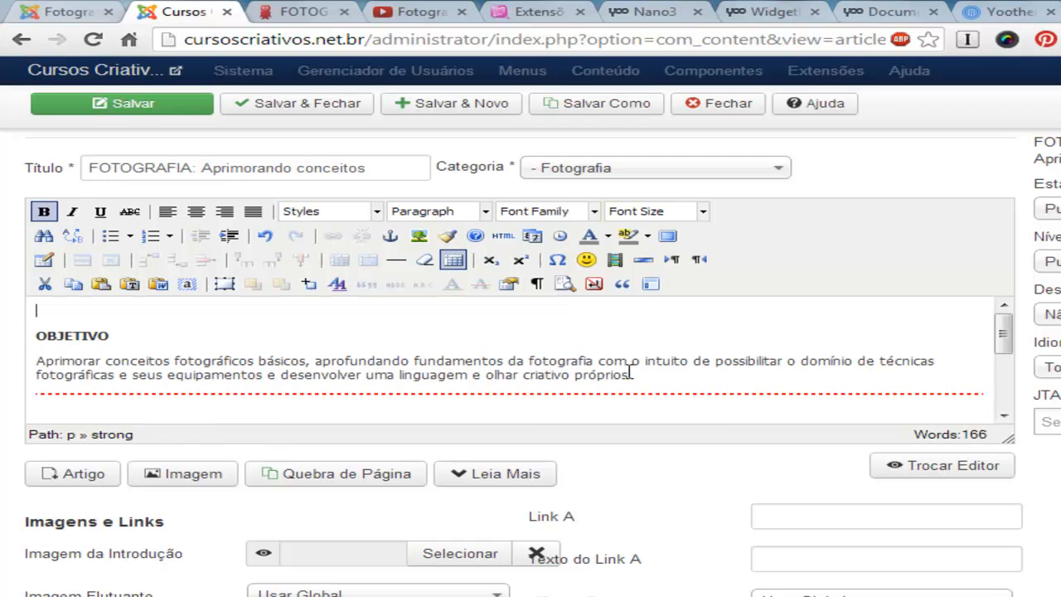
type("FOTOGRAFIA: Aprimorando conceitos - manhã Melissa Szymanski 21 de outubro à 9 de dezembro Inscreva-se")
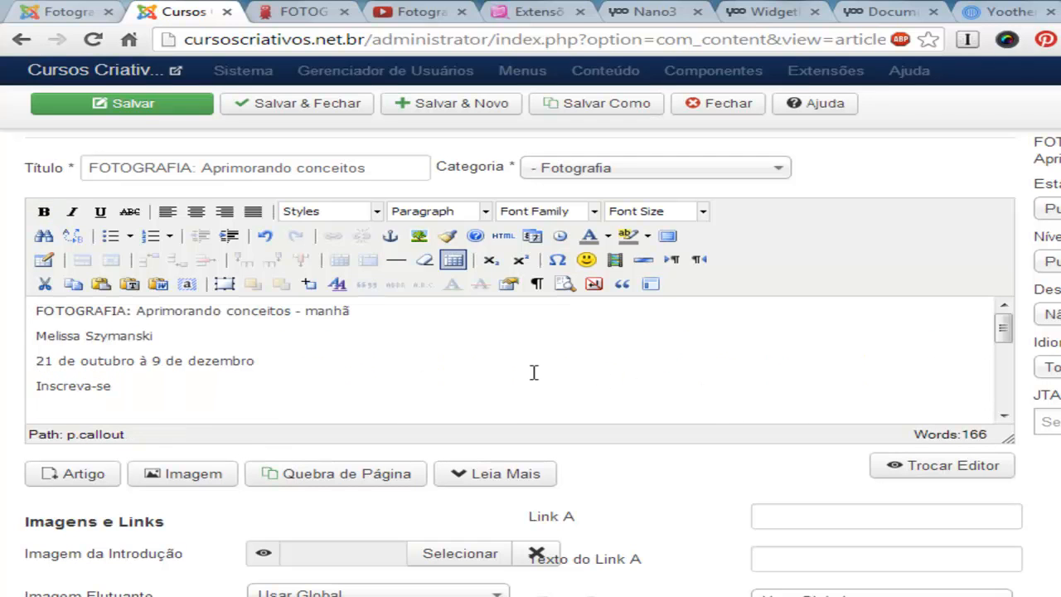
Step: Move the OBJETIVO heading and its paragraph from above the read-more separator to directly below it, before SOBRE O CURSO
scroll(292, 349, "down", 2)
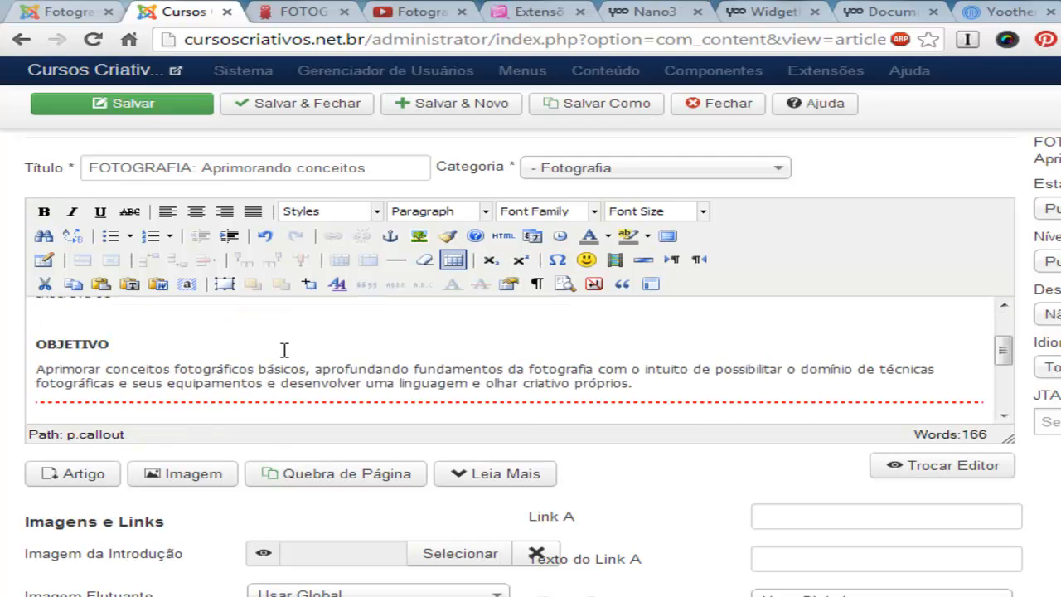
left_click_drag(646, 383, 34, 344)
key("ctrl+c")
key("Delete")
scroll(33, 352, "down", 1)
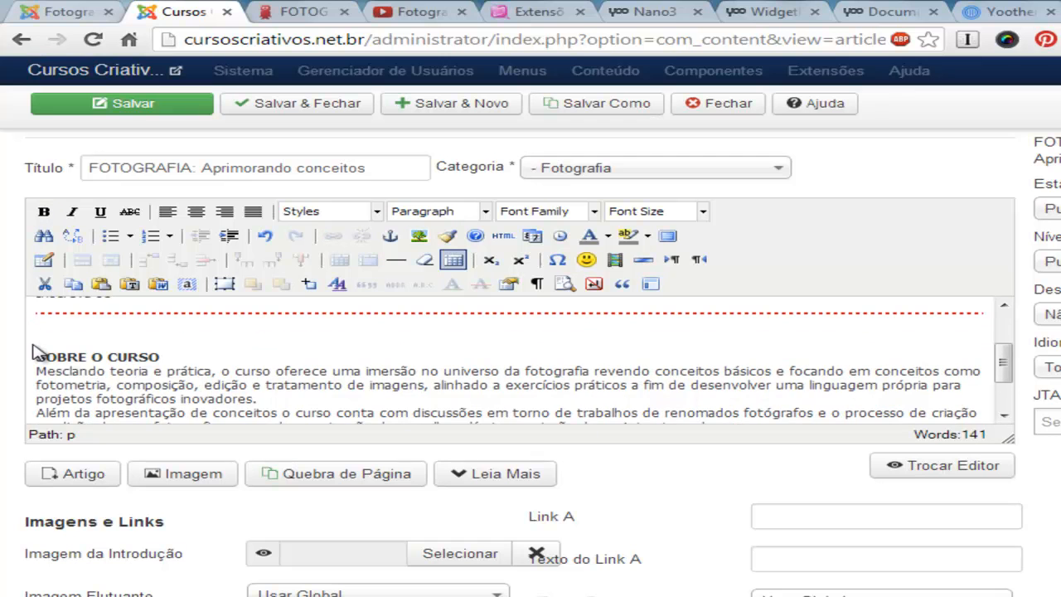
key("ctrl+v")
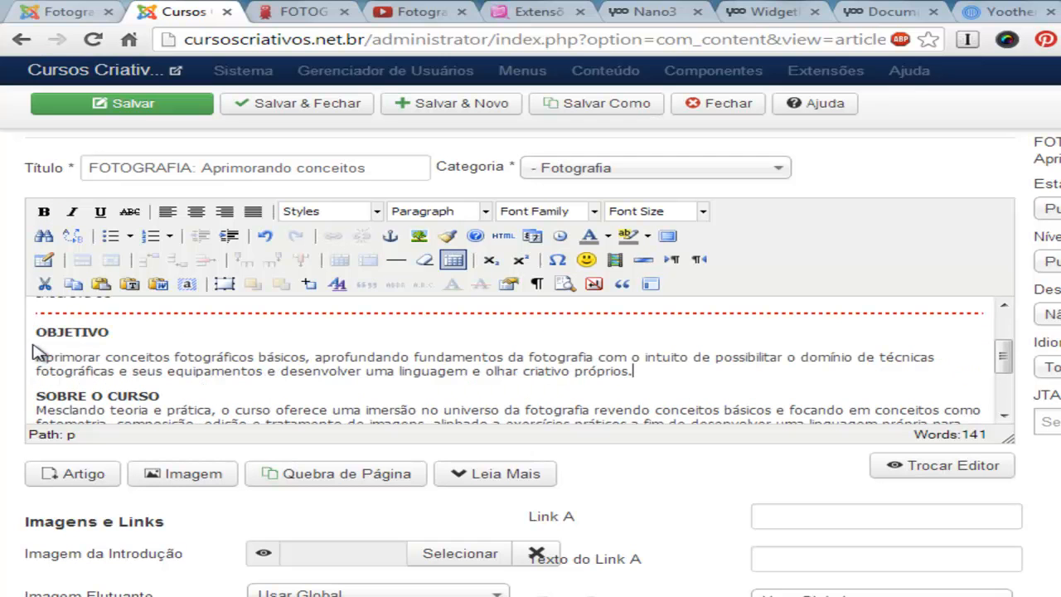
scroll(279, 379, "up", 3)
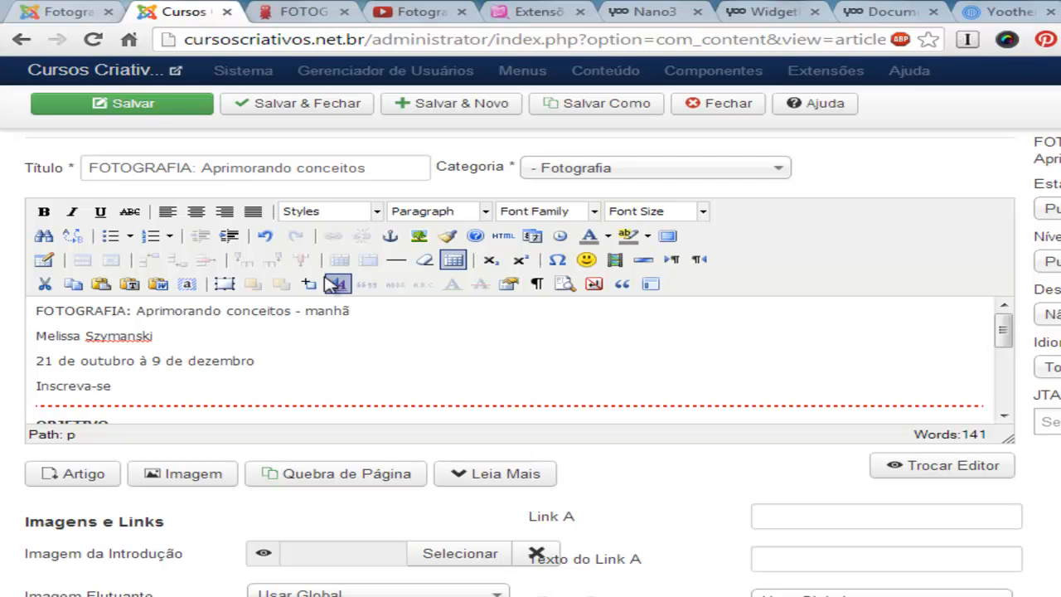
Step: Copy the article title into a new line directly below the read-more separator, above OBJETIVO, and format it as Heading 2
triple_click(237, 169)
key("ctrl+c")
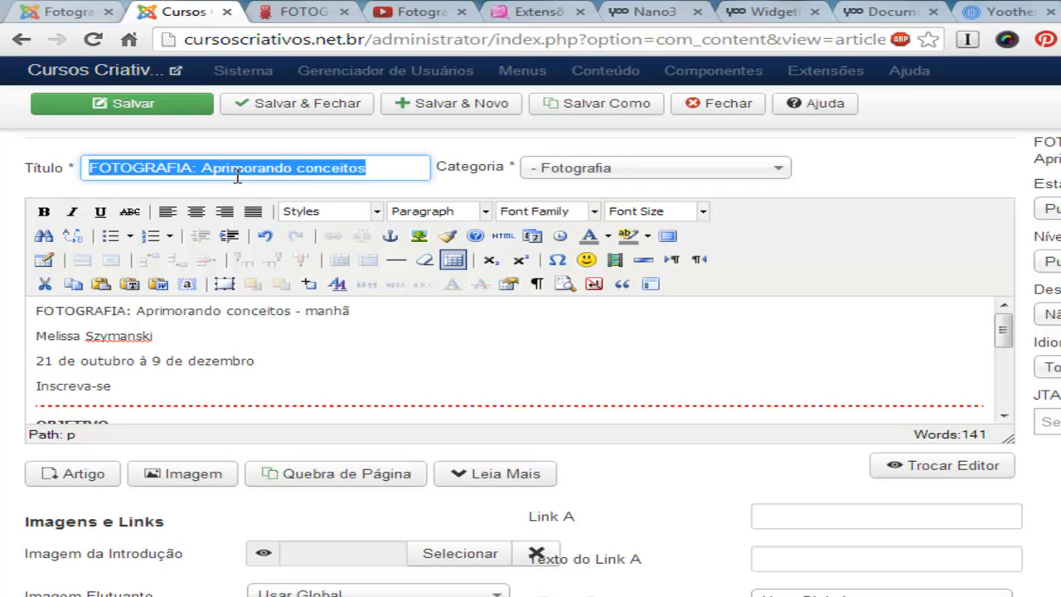
left_click(190, 390)
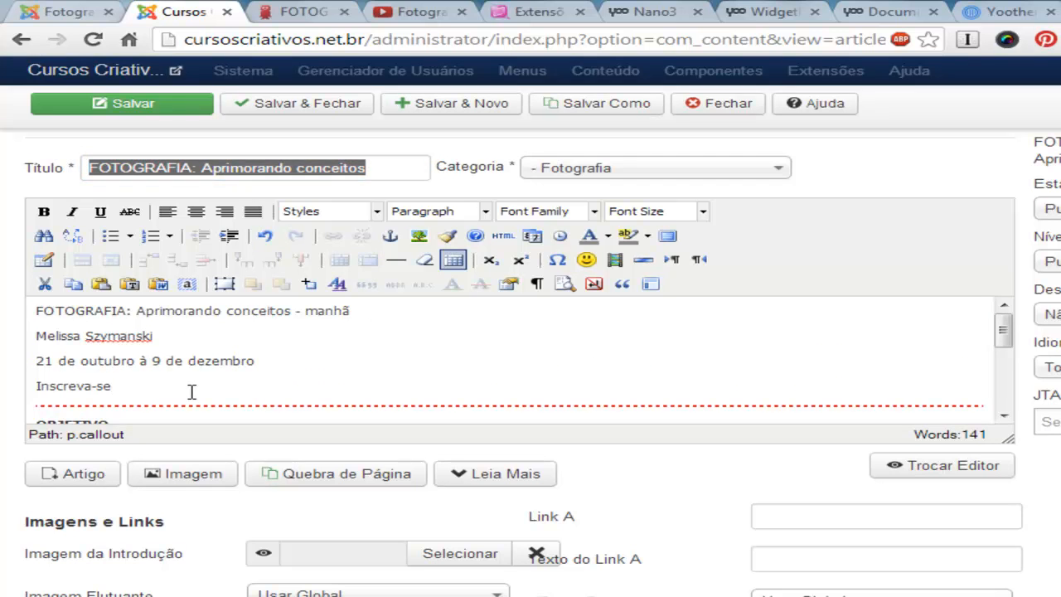
key("Down")
key("Up")
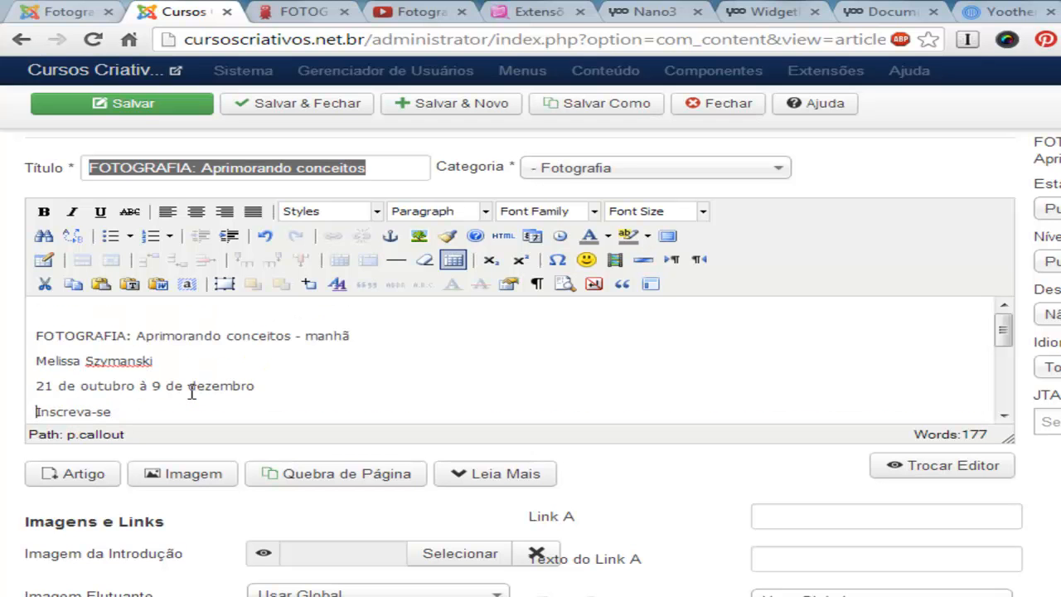
scroll(191, 390, "down", 3)
scroll(186, 390, "up", 1)
key("Down")
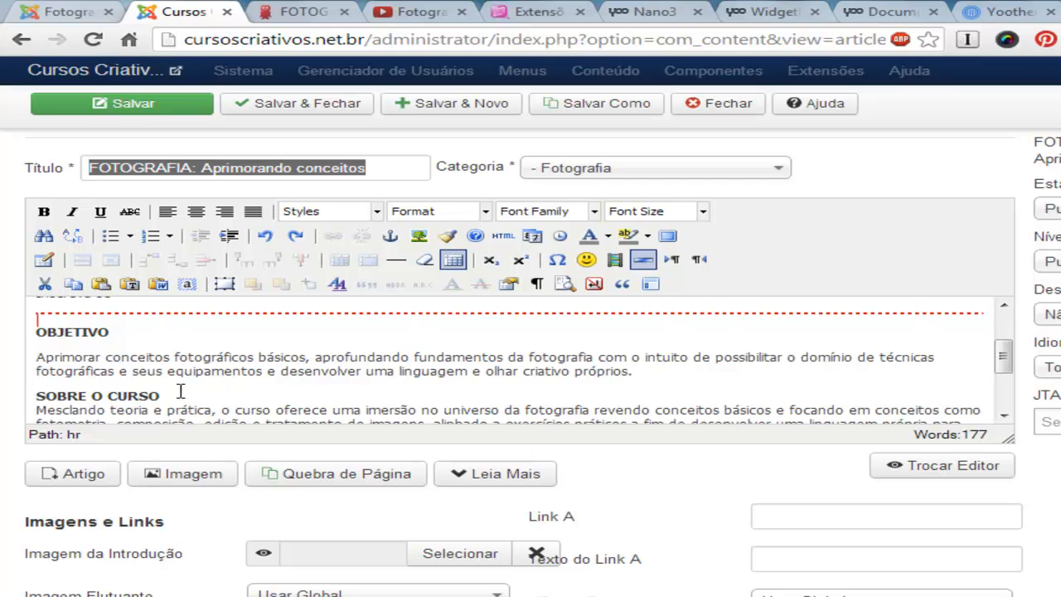
key("Down")
key("Return")
key("Up")
key("ctrl+v")
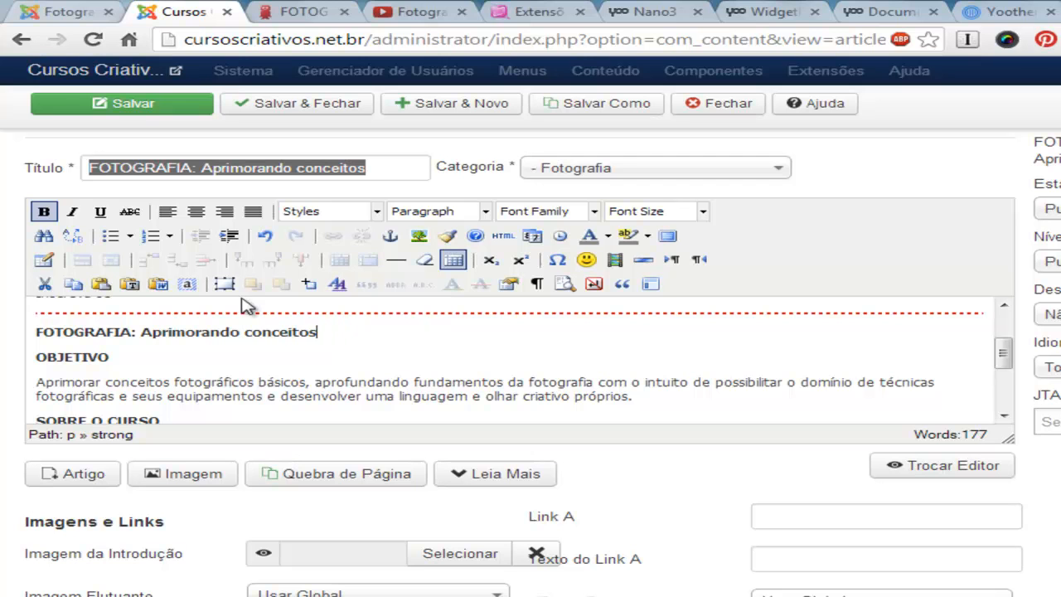
left_click(438, 211)
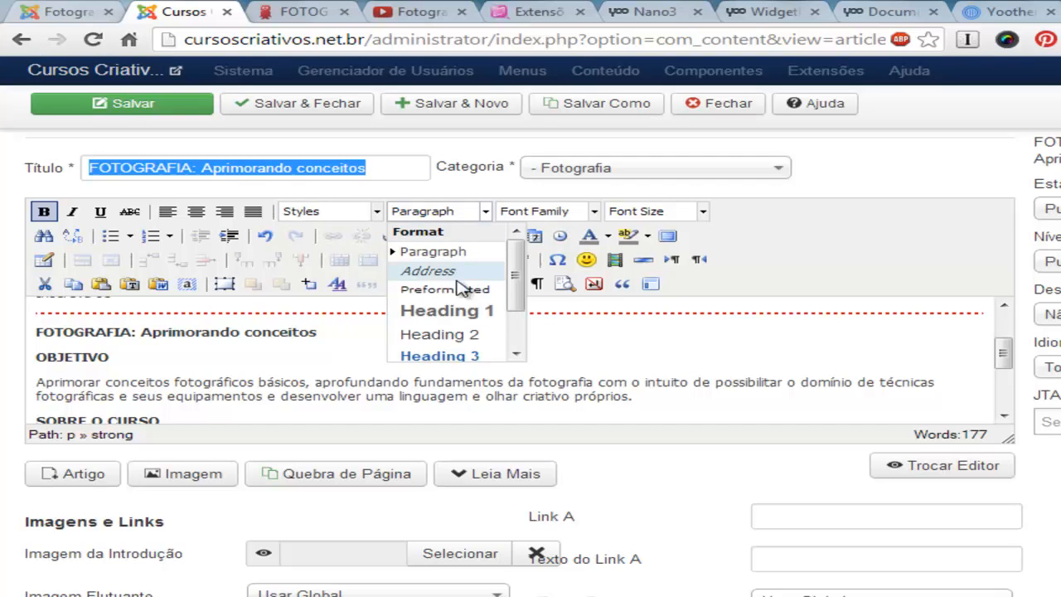
left_click(466, 334)
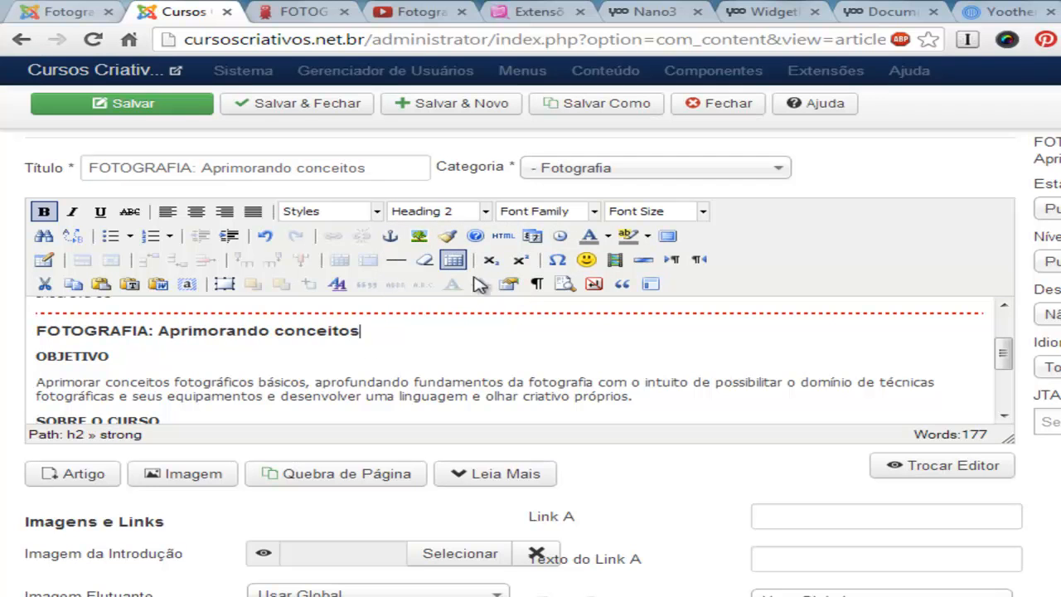
Step: Save the article and look at the editor's image insertion dialog without inserting an image
left_click(160, 104)
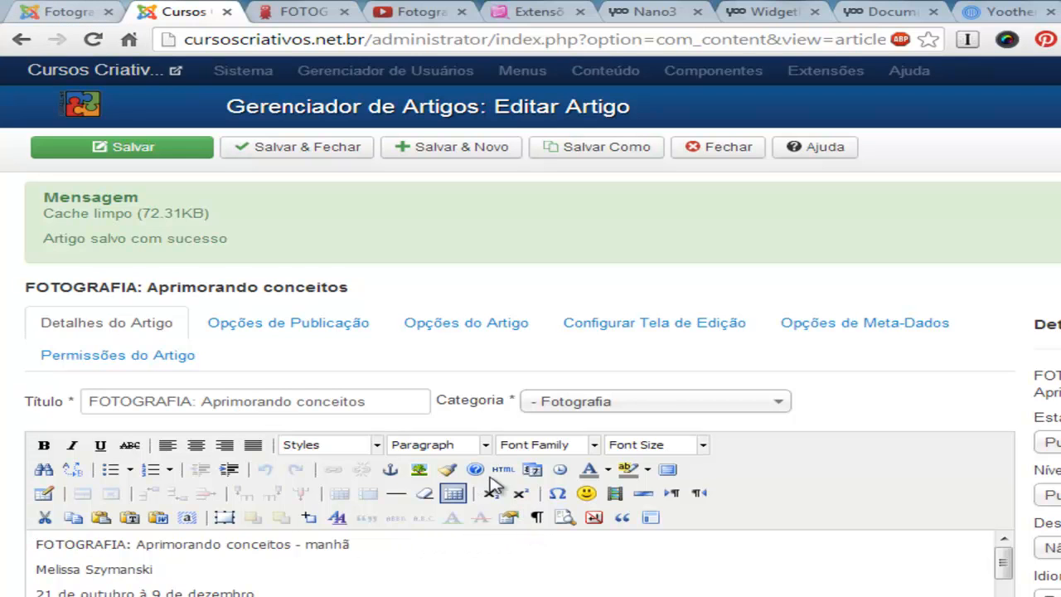
left_click(418, 470)
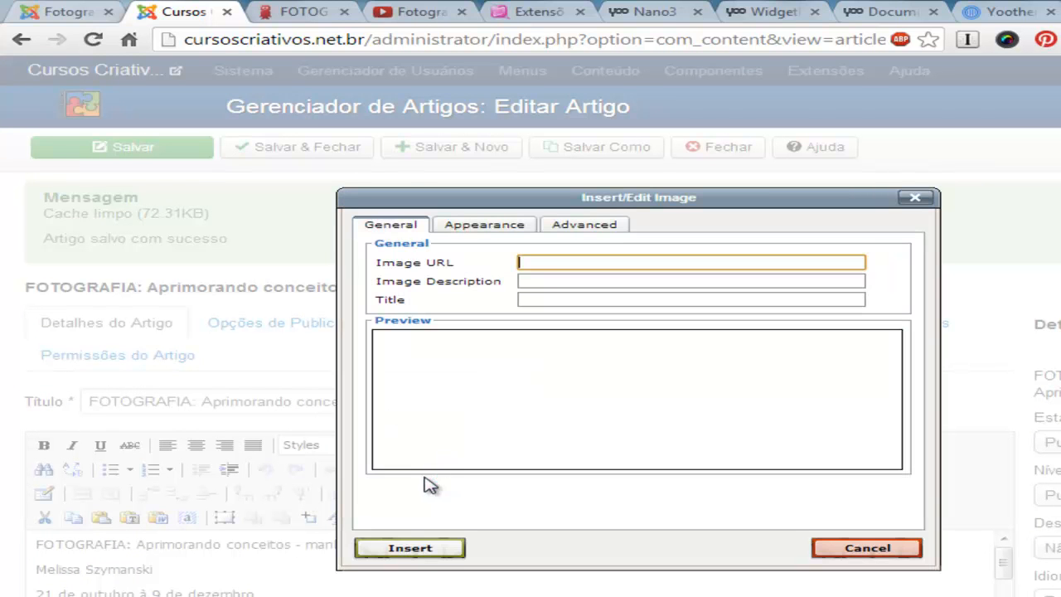
left_click(865, 548)
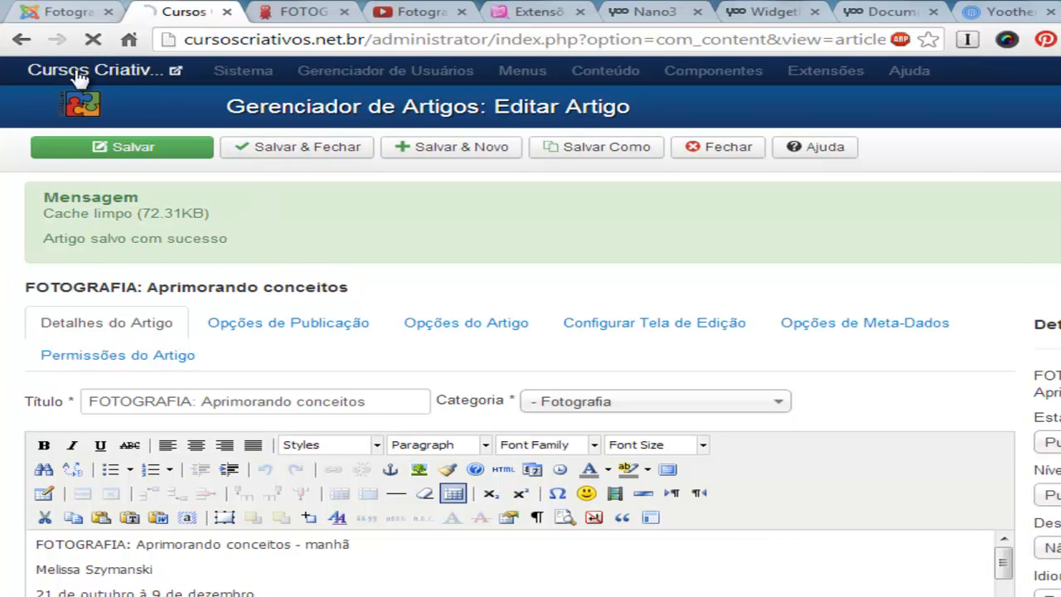
Step: Refresh the public Fotografia category page and check the first article's new intro text
left_click(45, 10)
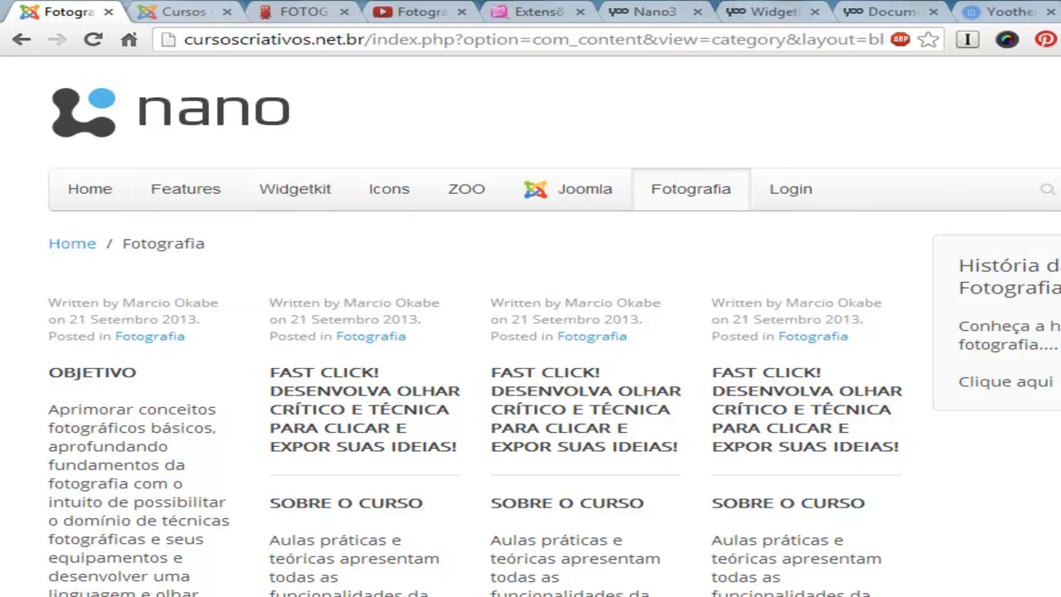
left_click(155, 595)
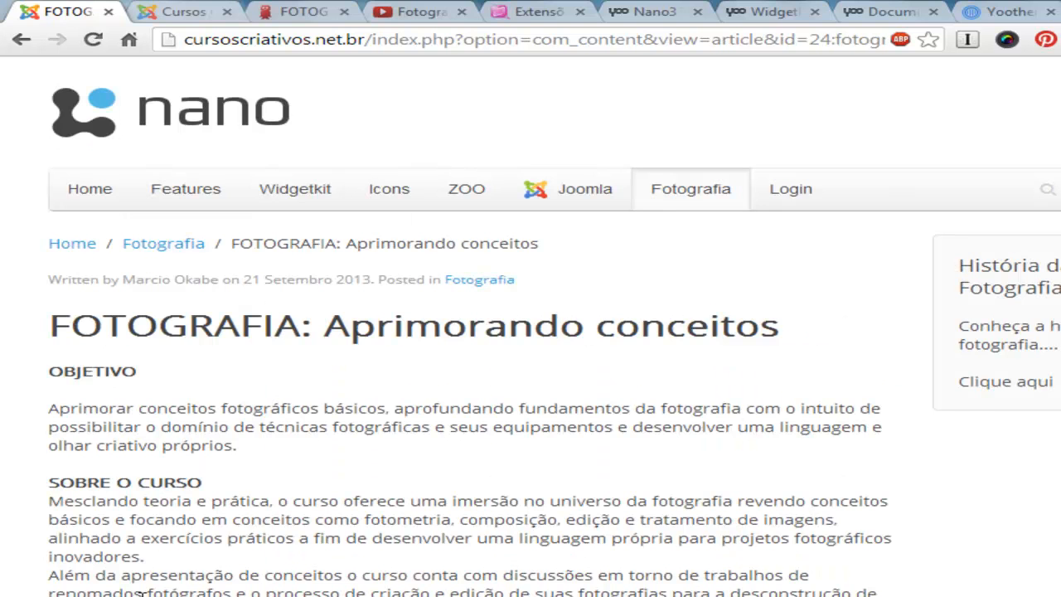
left_click(701, 192)
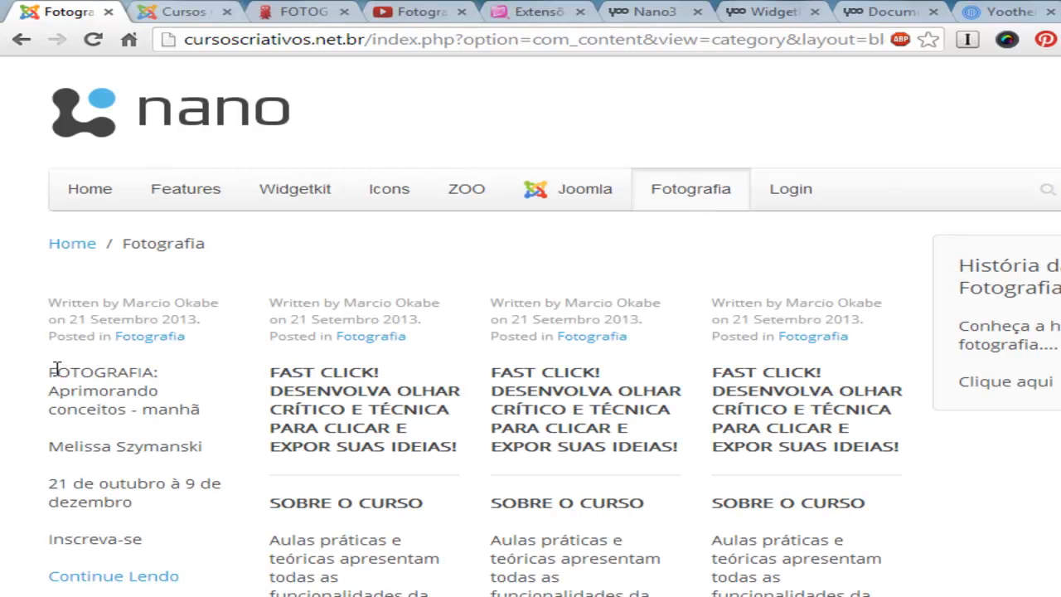
left_click_drag(56, 369, 212, 521)
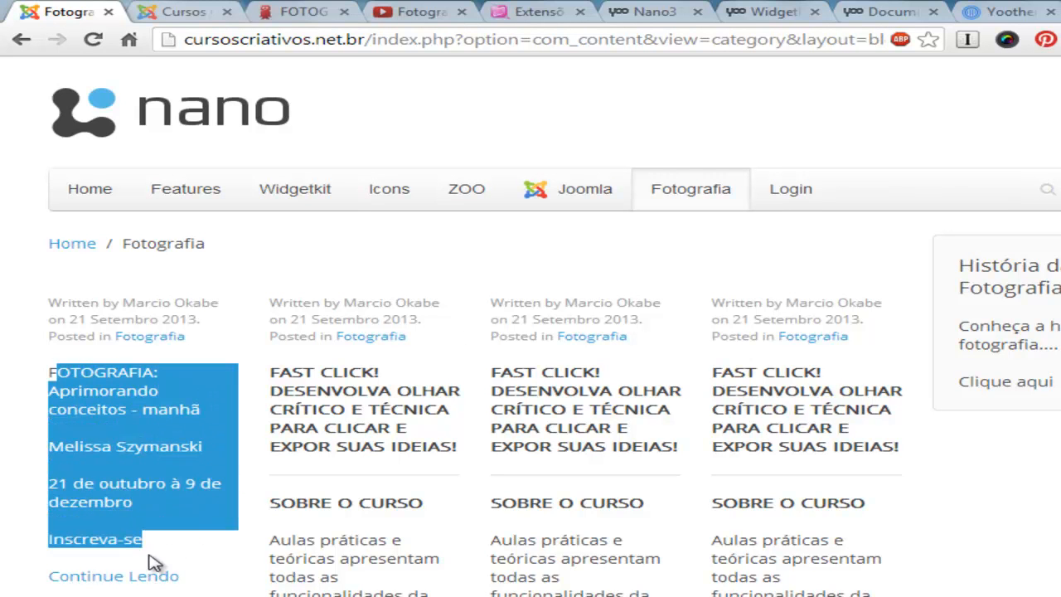
Step: View the first article's full text, check its title and author line, and return to the public Fotografia category page
left_click(133, 582)
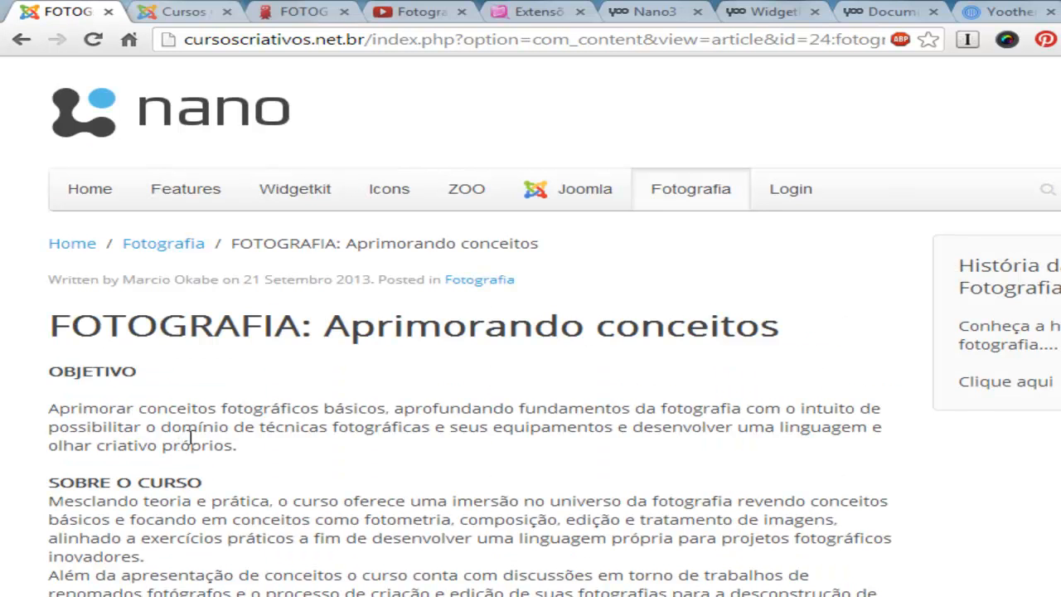
left_click_drag(61, 325, 865, 333)
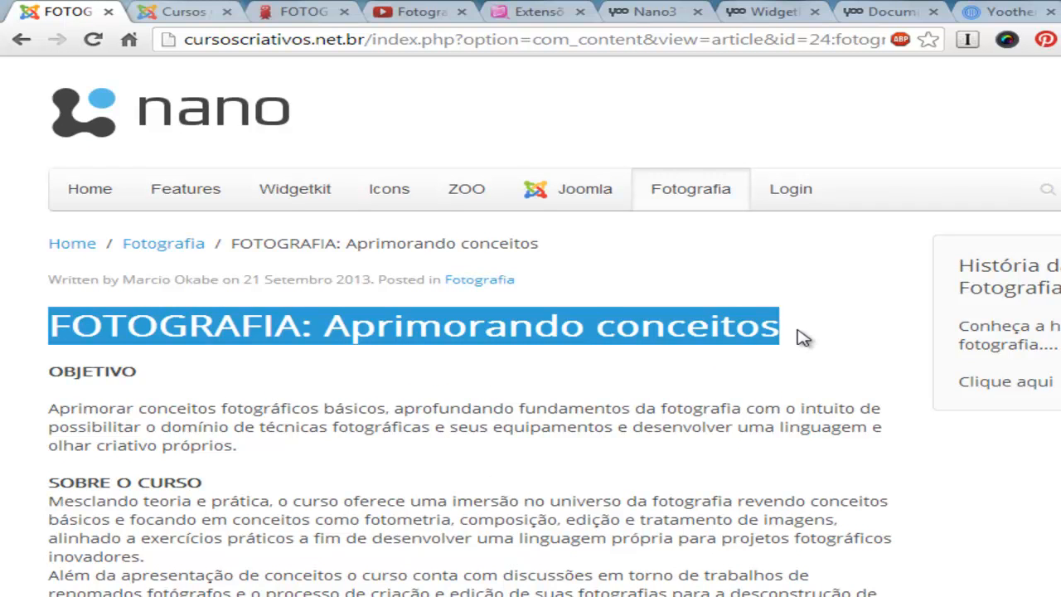
left_click(377, 364)
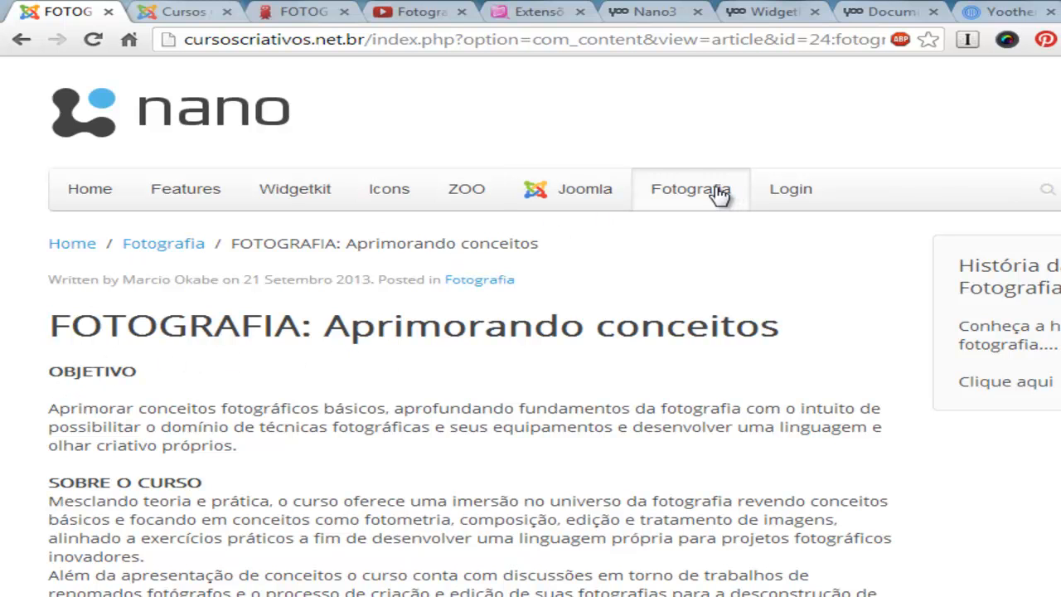
left_click_drag(50, 279, 523, 283)
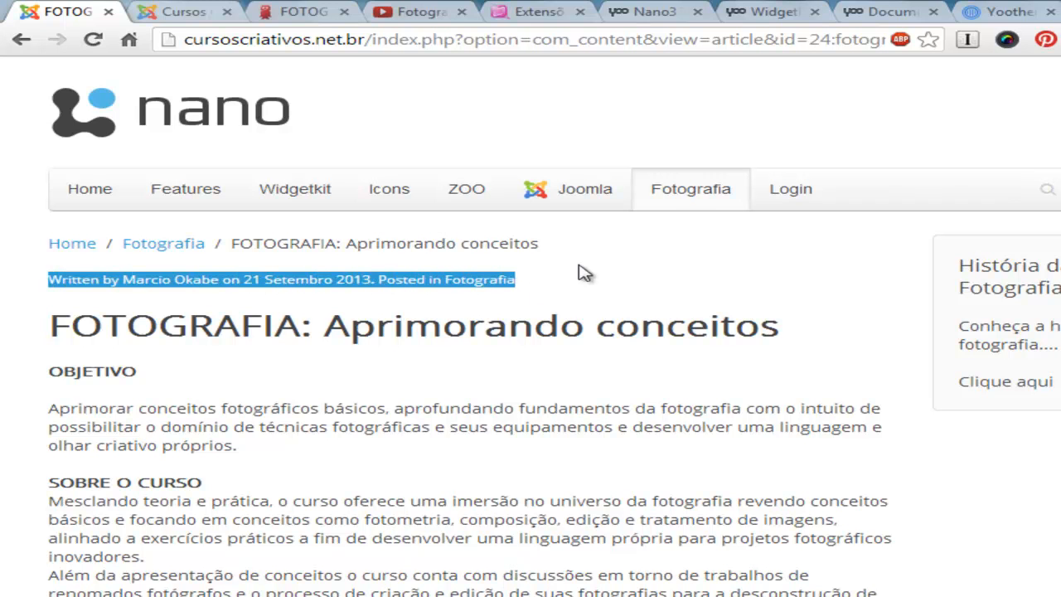
left_click(687, 193)
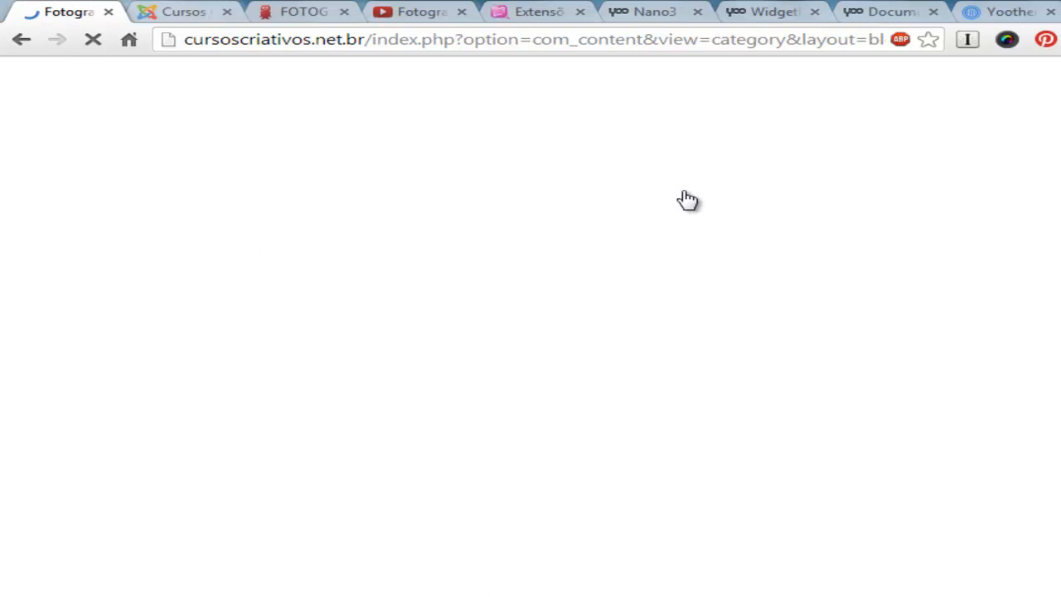
mouse_move(520, 205)
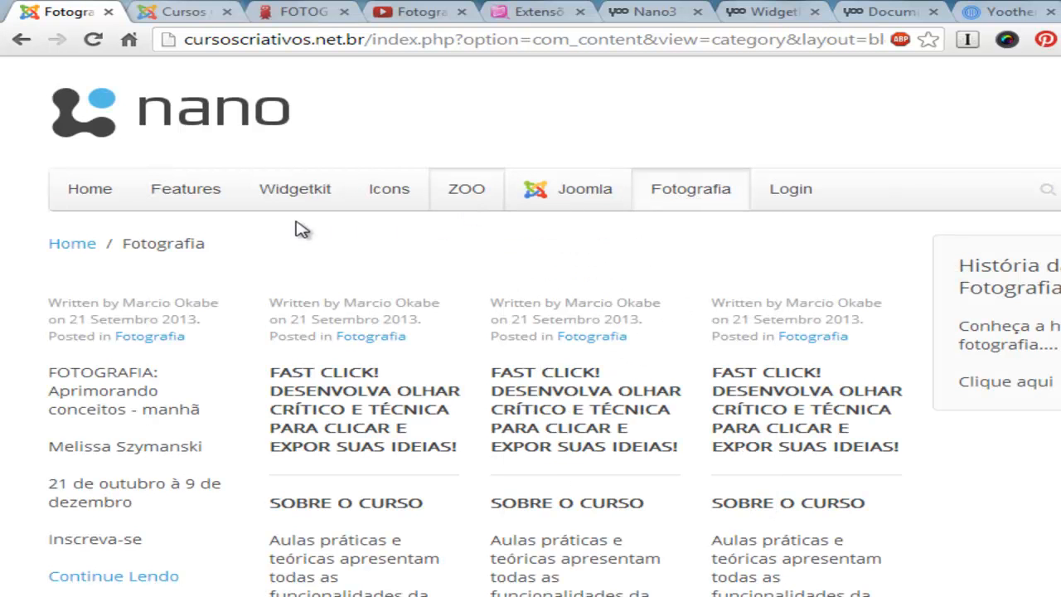
Step: In the administrator's own user profile, set the Editor basic setting to "Editor - JCE", then save and close the profile
left_click(176, 9)
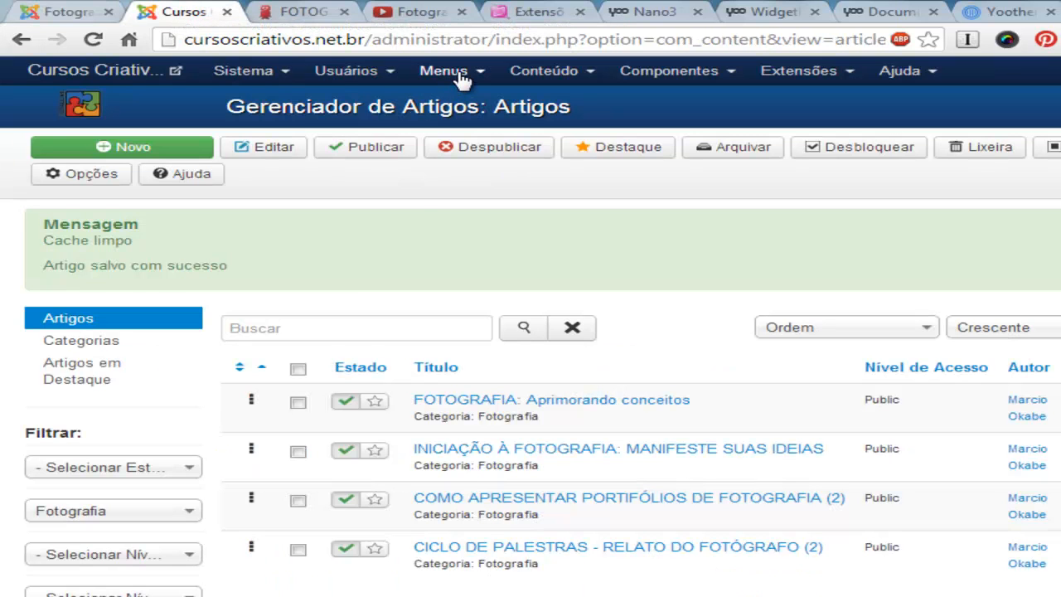
left_click(294, 82)
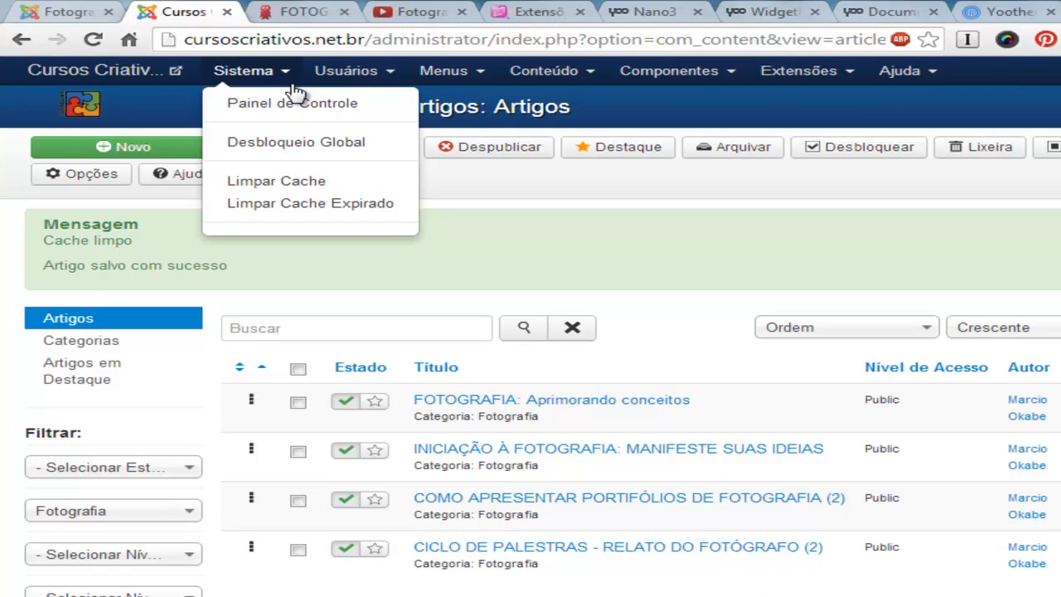
left_click(307, 104)
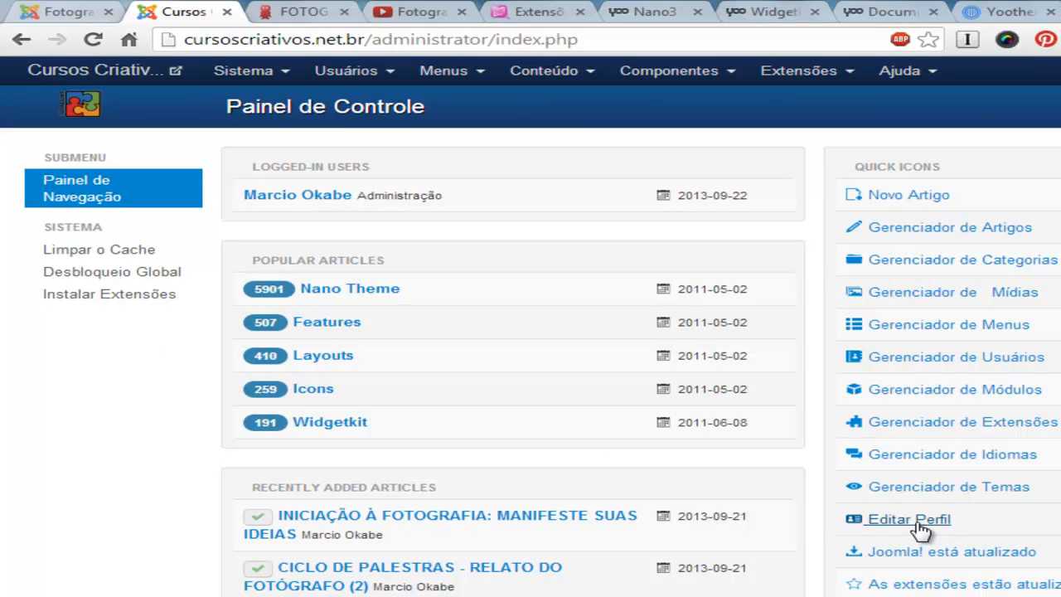
left_click(920, 529)
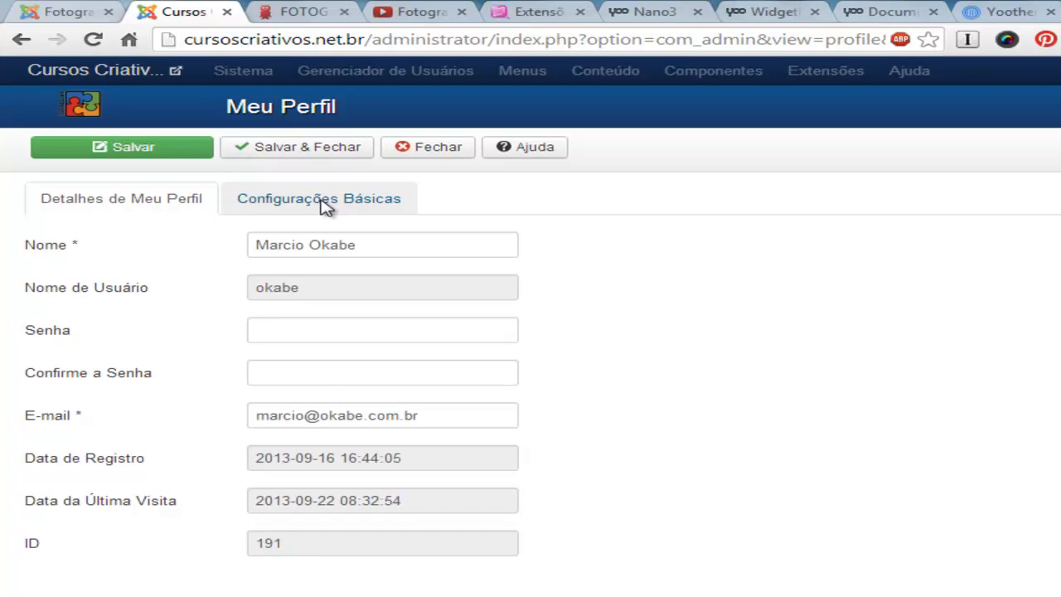
left_click(325, 208)
left_click(512, 372)
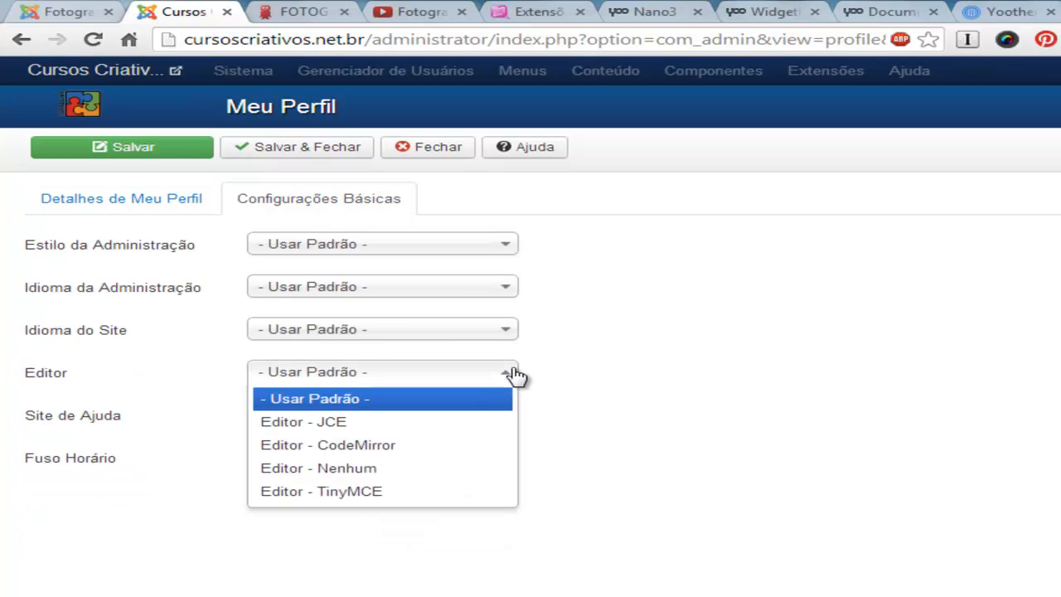
left_click(396, 423)
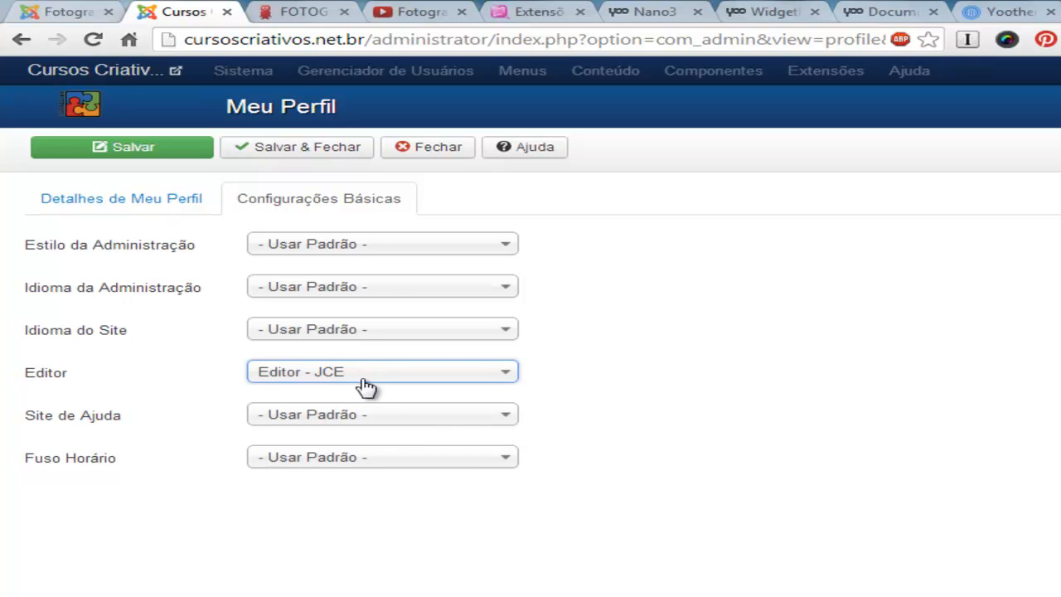
left_click(316, 155)
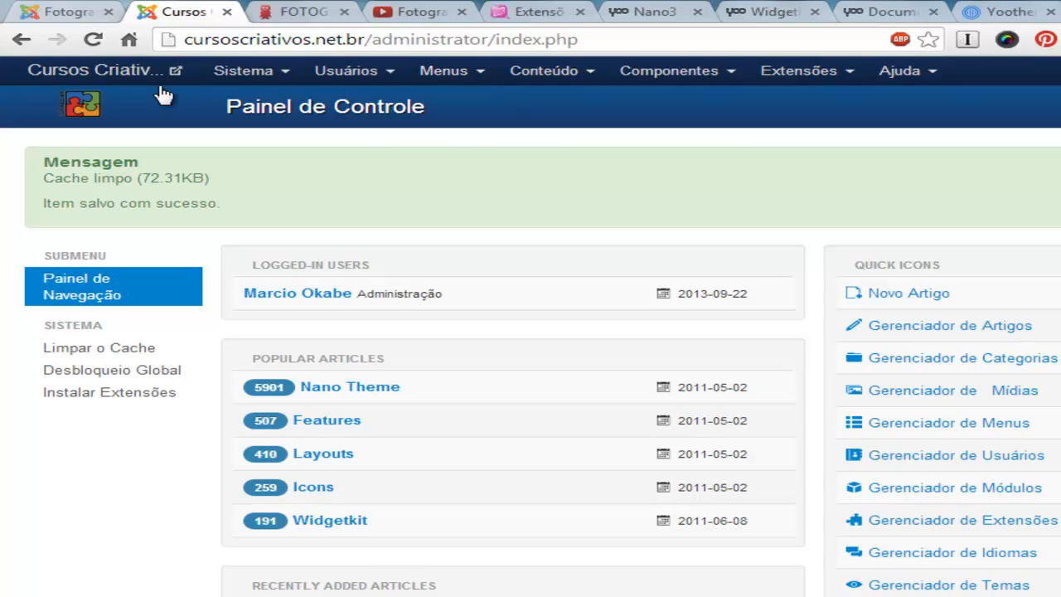
Step: In the article manager's global options, set Autor, Data de Criação and Data de Publicação to Ocultar
left_click(557, 79)
left_click(578, 106)
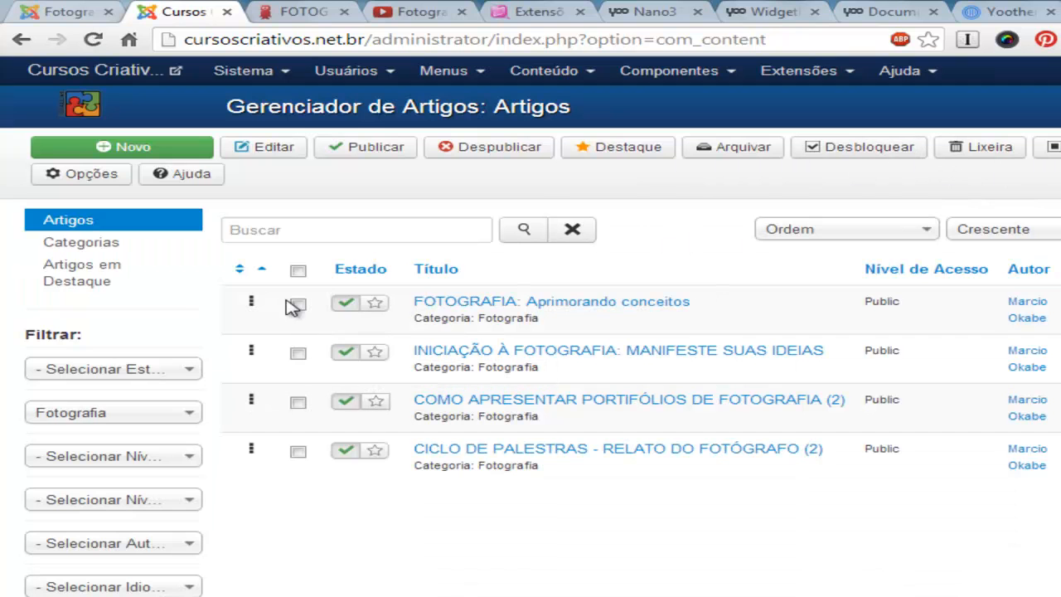
left_click(92, 174)
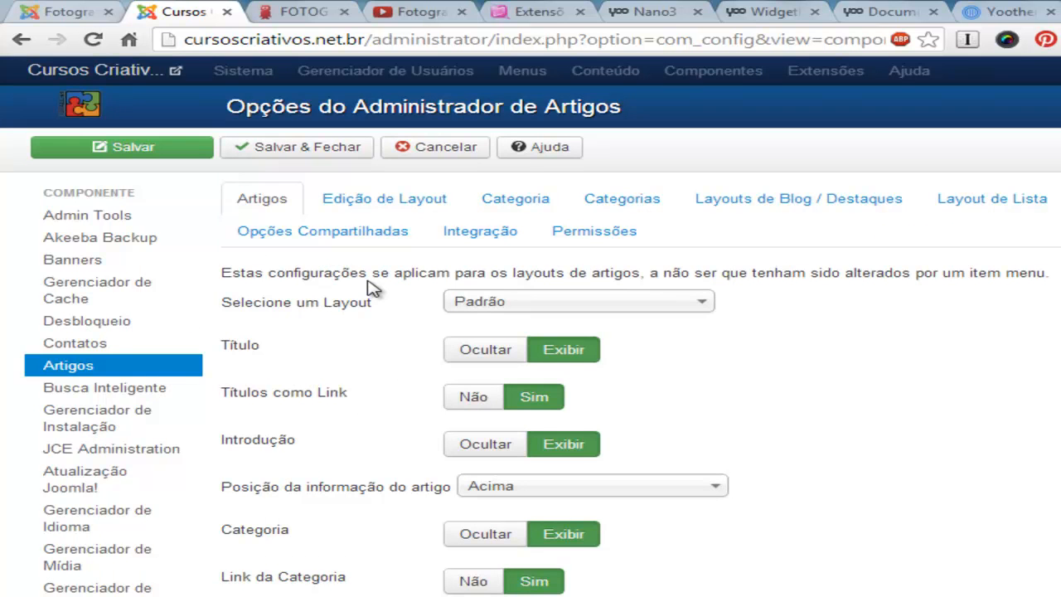
scroll(371, 289, "down", 5)
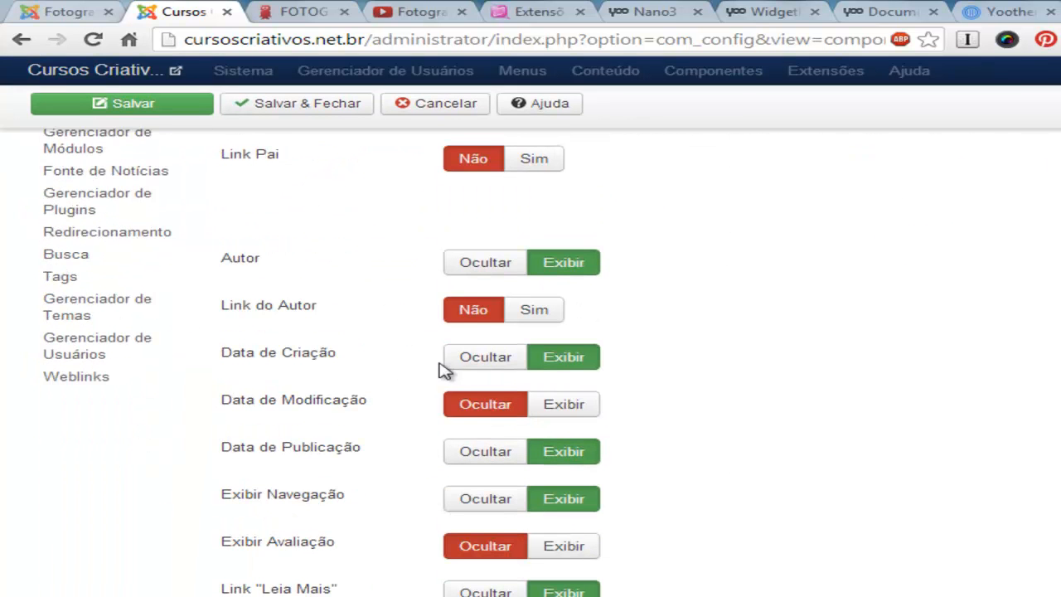
left_click(470, 267)
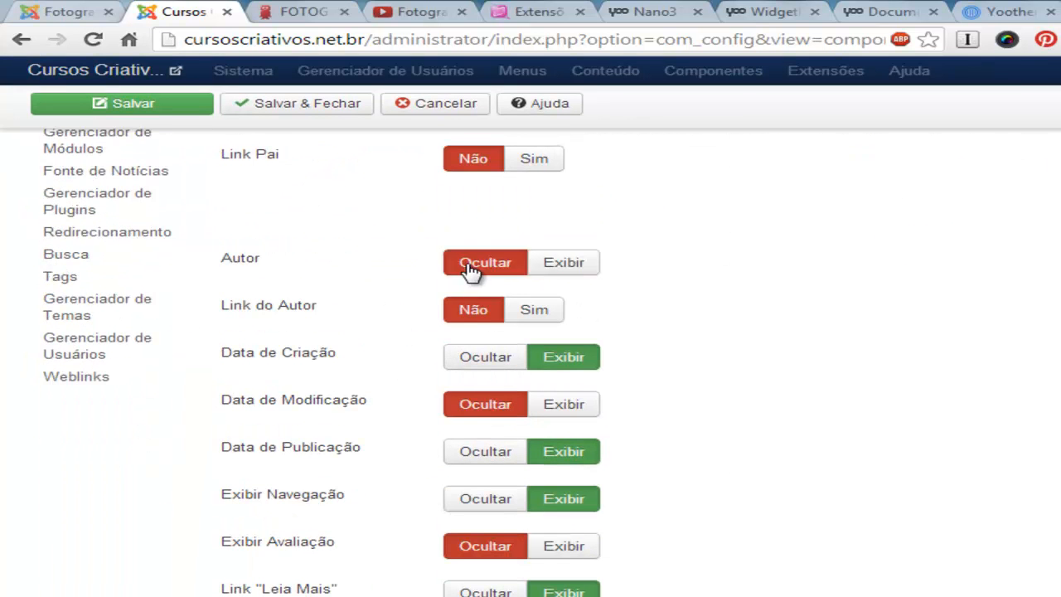
left_click(504, 365)
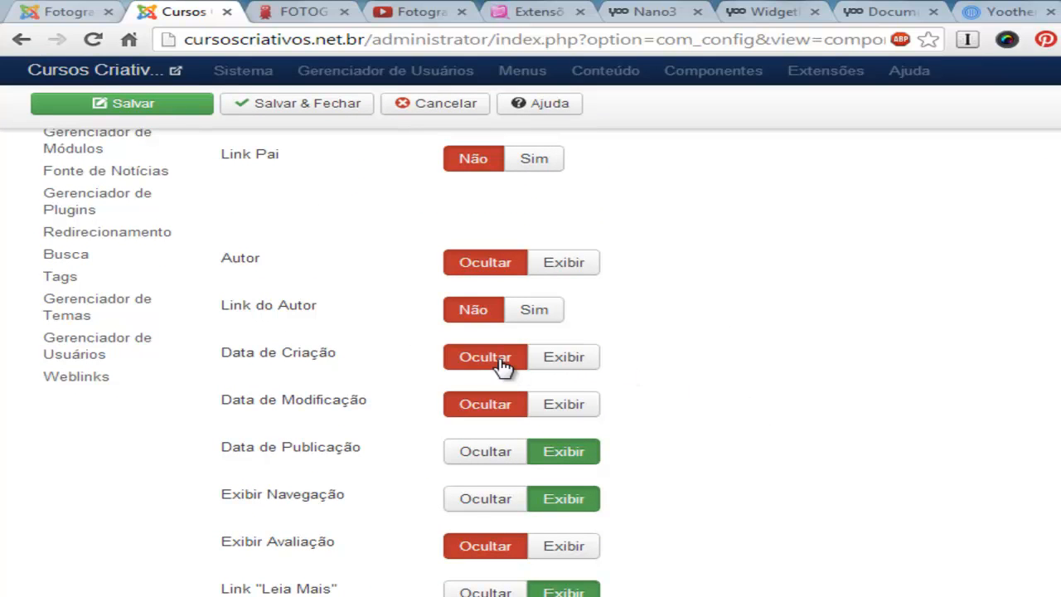
scroll(753, 393, "down", 1)
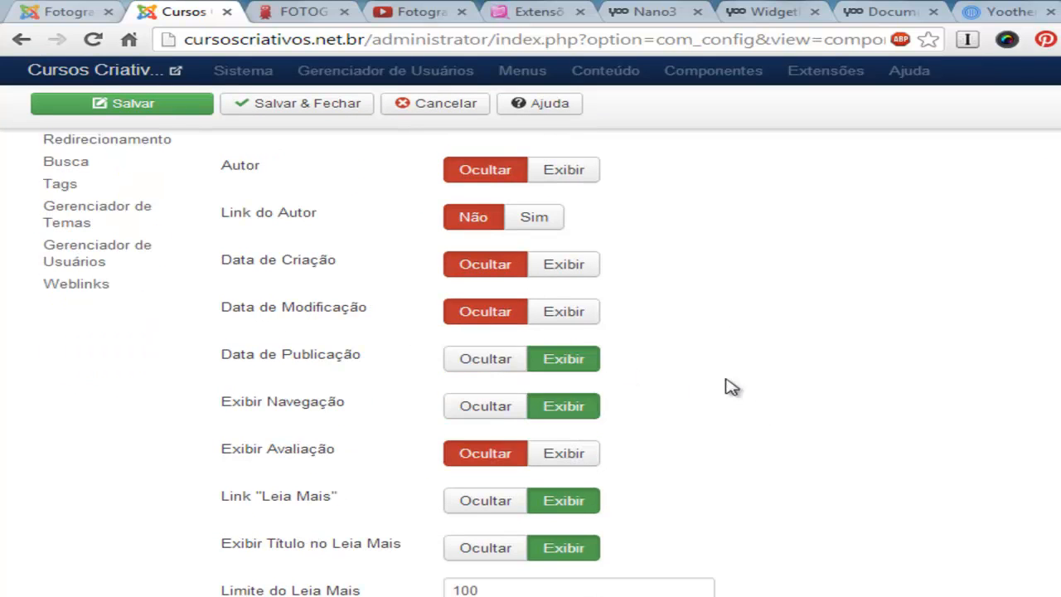
left_click(492, 360)
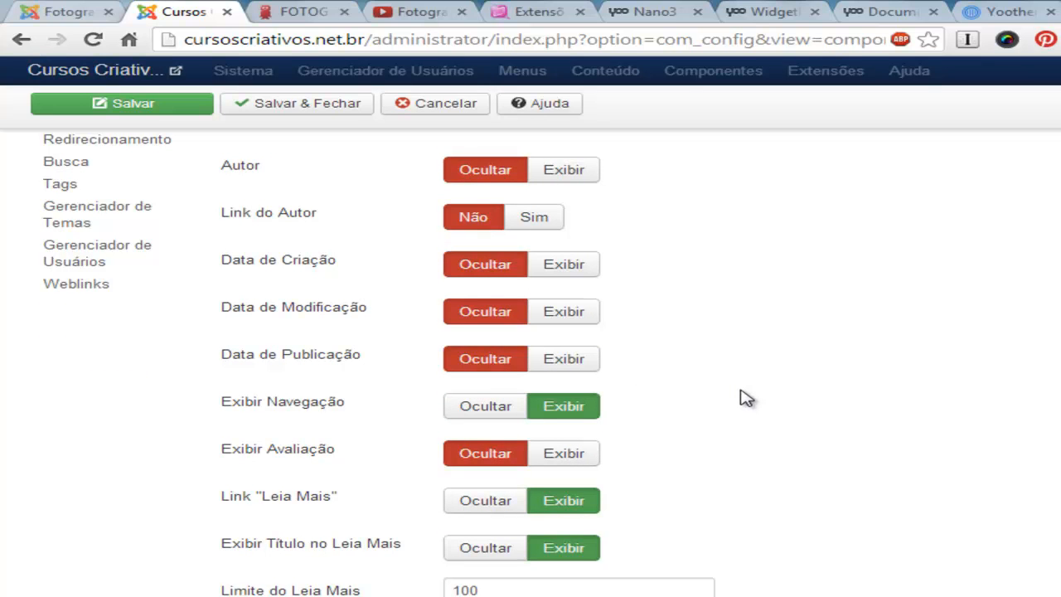
Step: Set the Acessos and Ícones options for articles to Ocultar
scroll(746, 397, "down", 2)
scroll(748, 398, "down", 2)
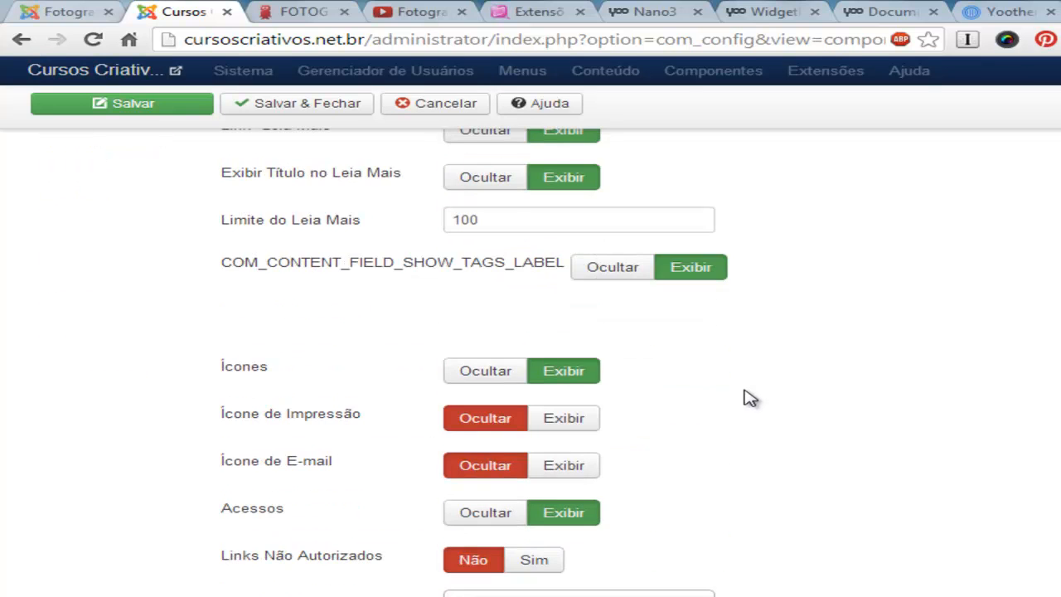
left_click(490, 514)
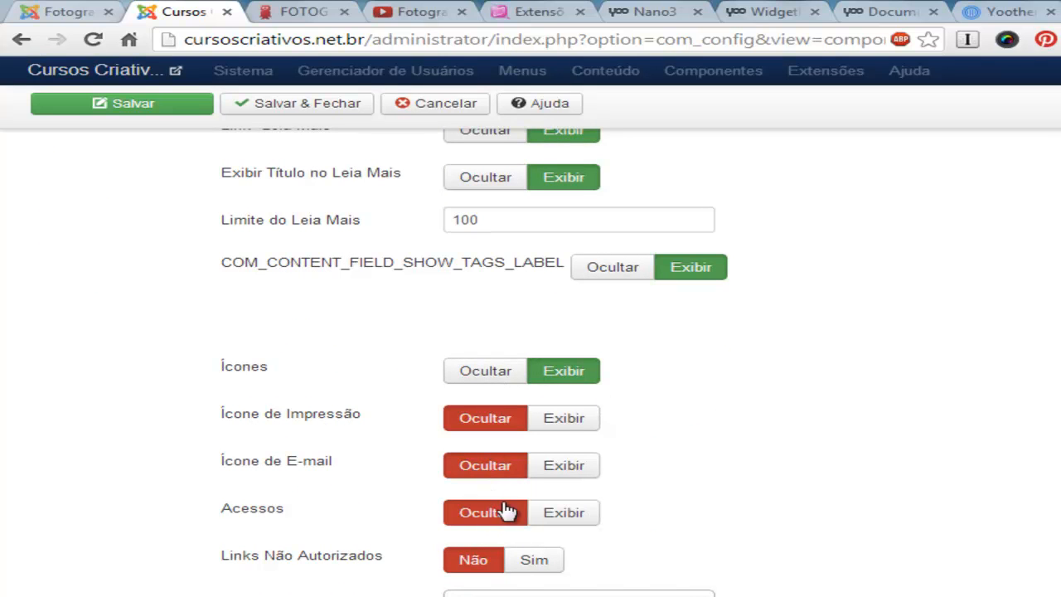
left_click(497, 373)
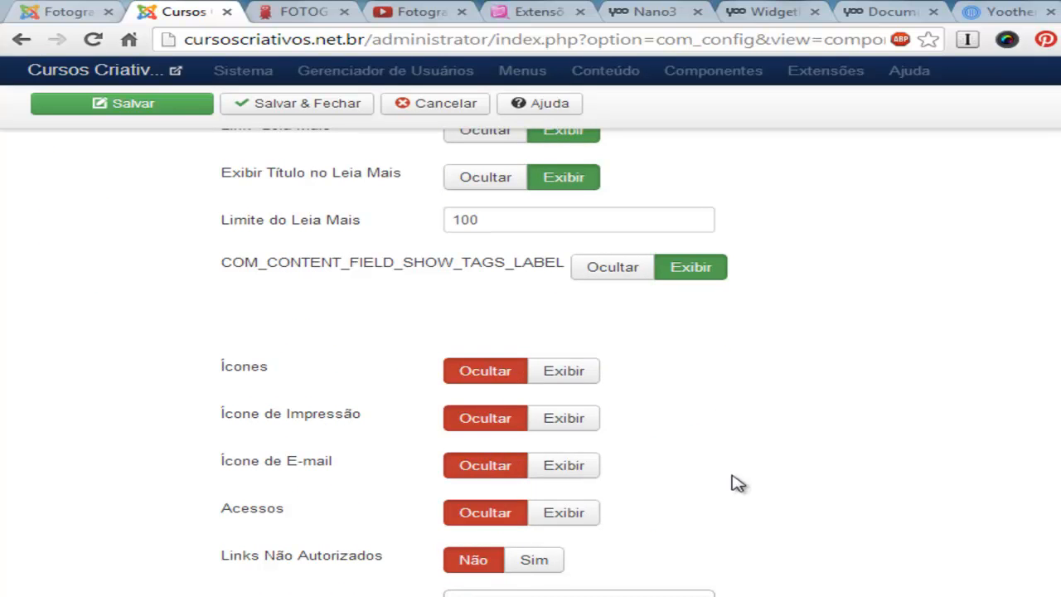
Step: Set the article Categoria option to Ocultar, then save and close the article options
scroll(742, 483, "up", 10)
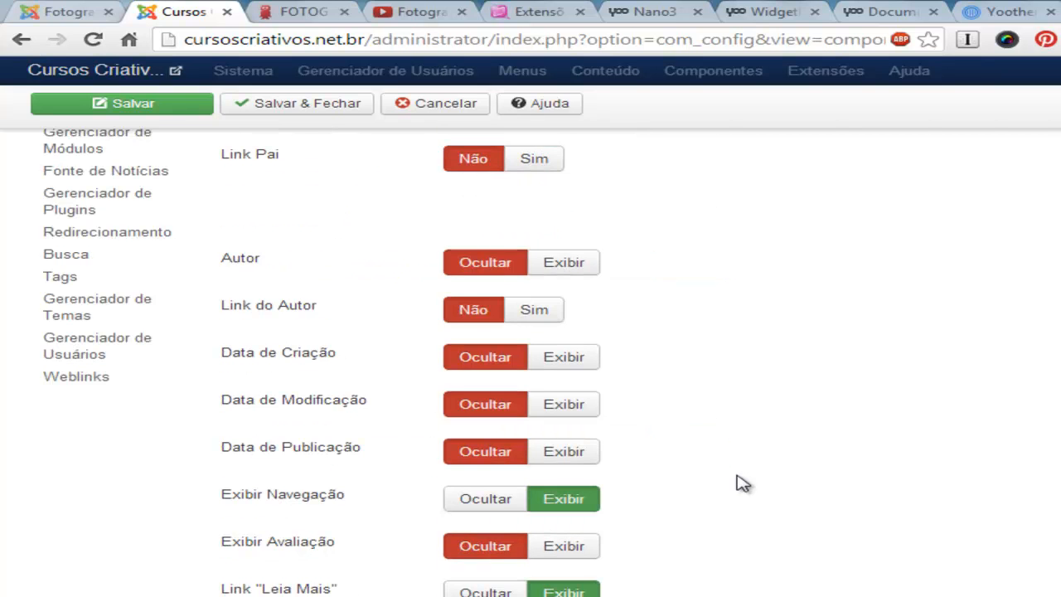
scroll(742, 472, "down", 3)
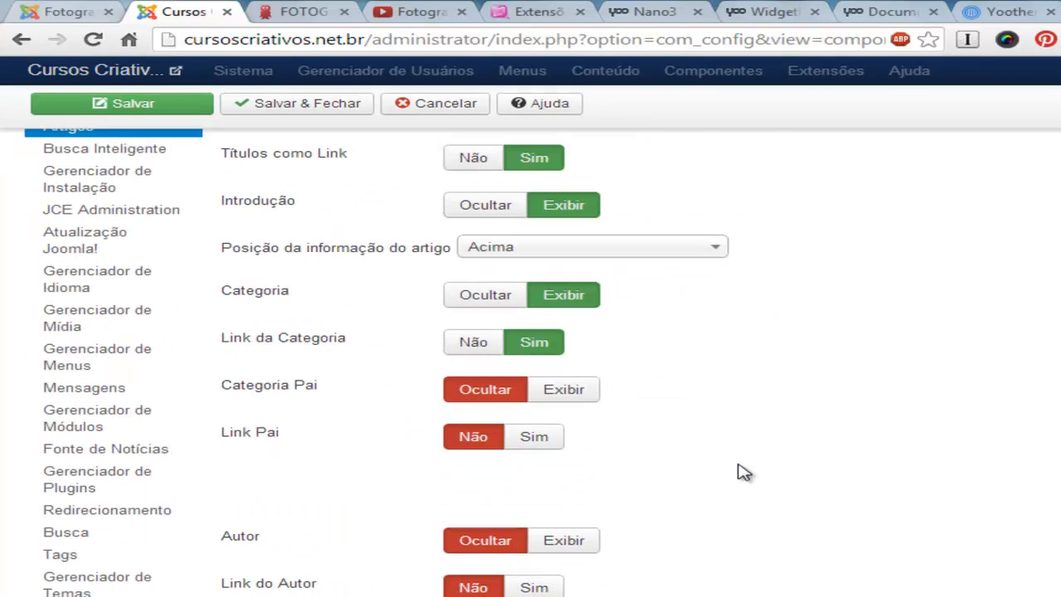
left_click(504, 302)
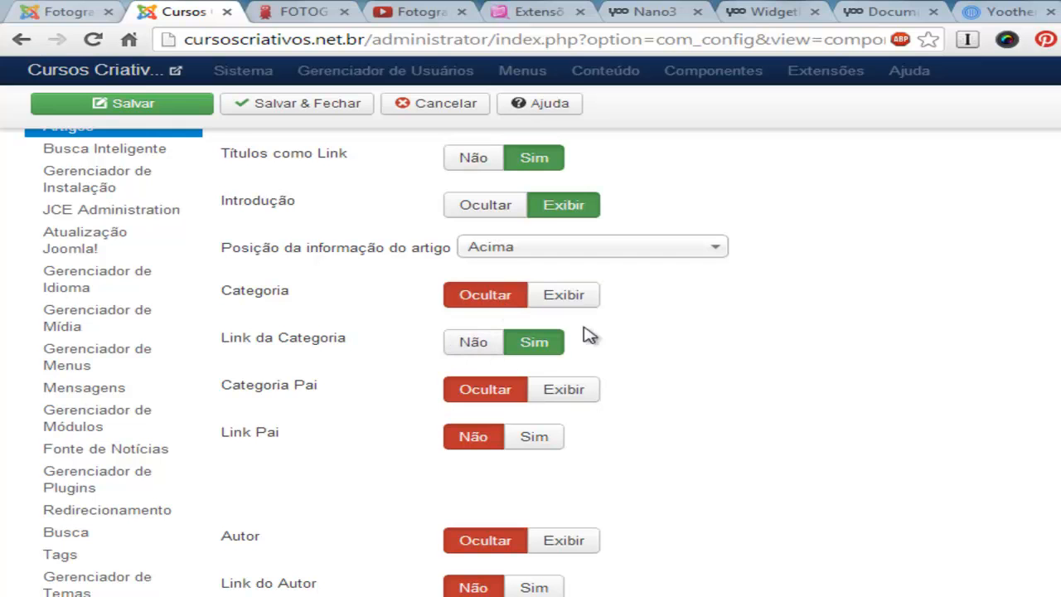
left_click(338, 105)
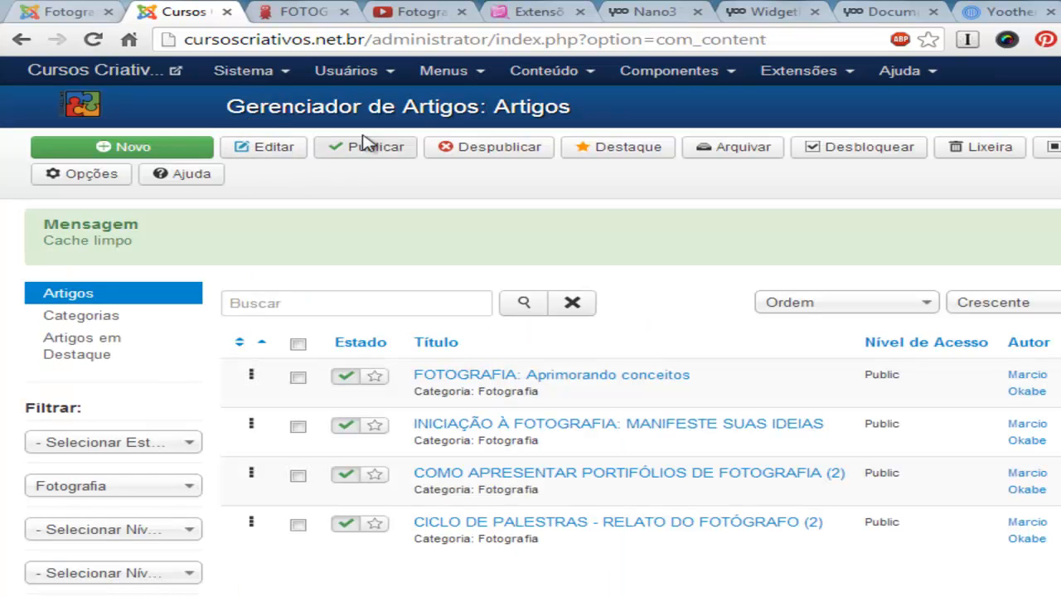
Step: Reload the public Fotografia category page, check the first article's full view for hidden details, and return to the category page
left_click(69, 14)
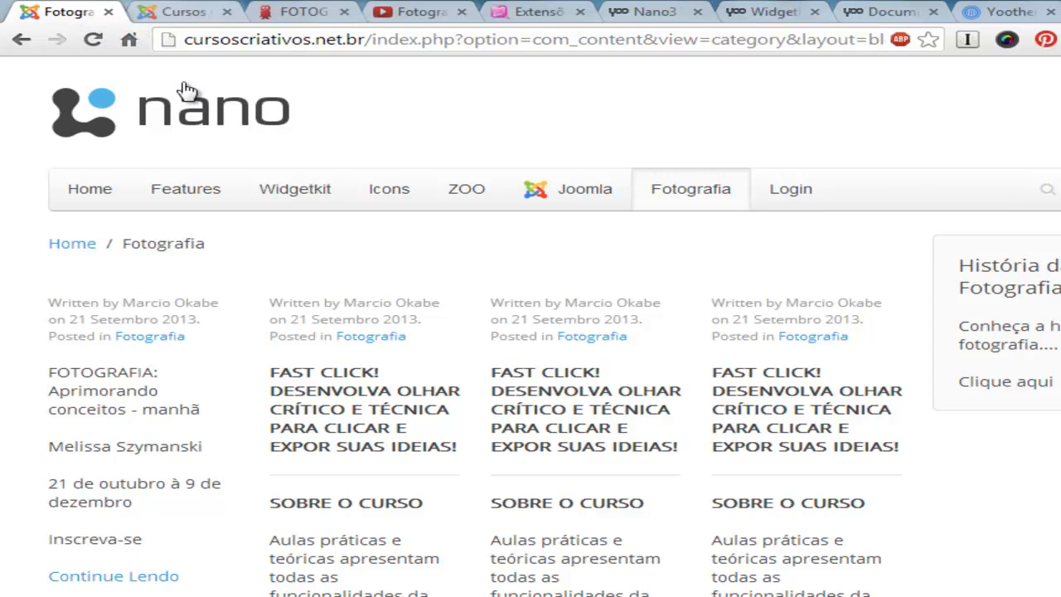
mouse_move(791, 195)
left_click(711, 203)
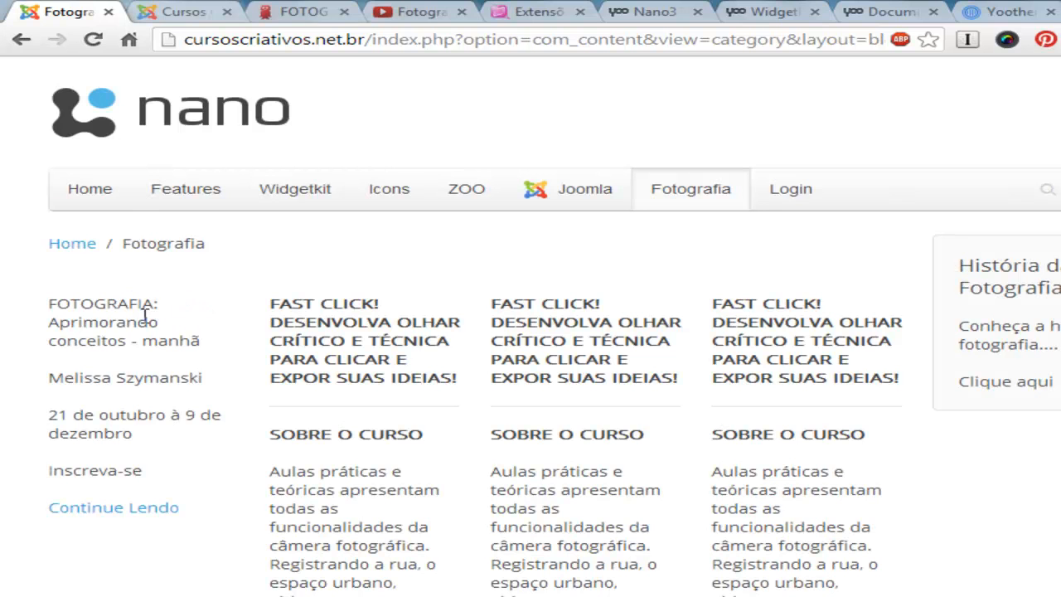
left_click(149, 510)
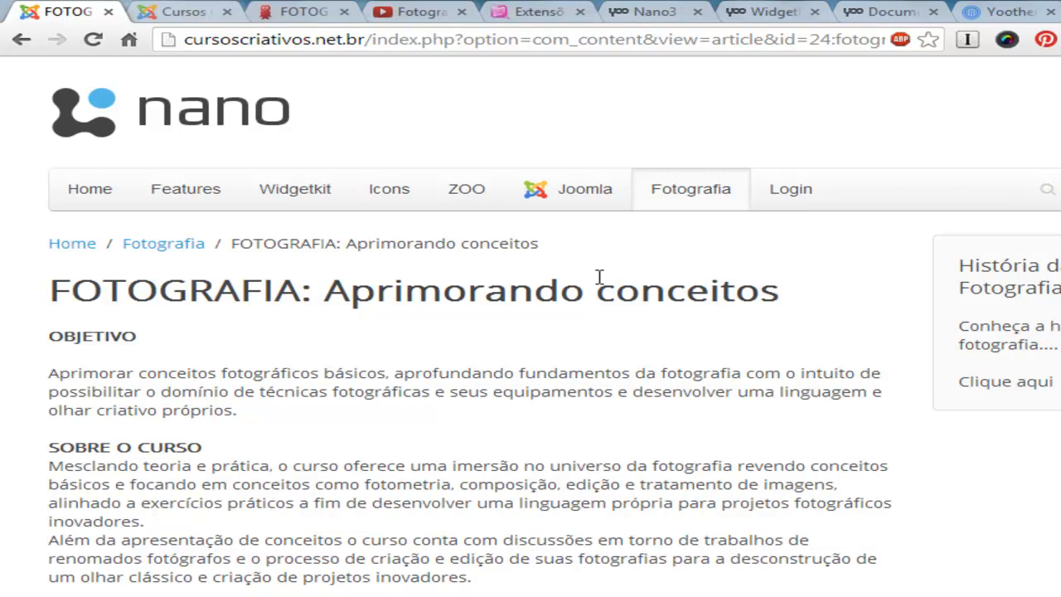
left_click(678, 195)
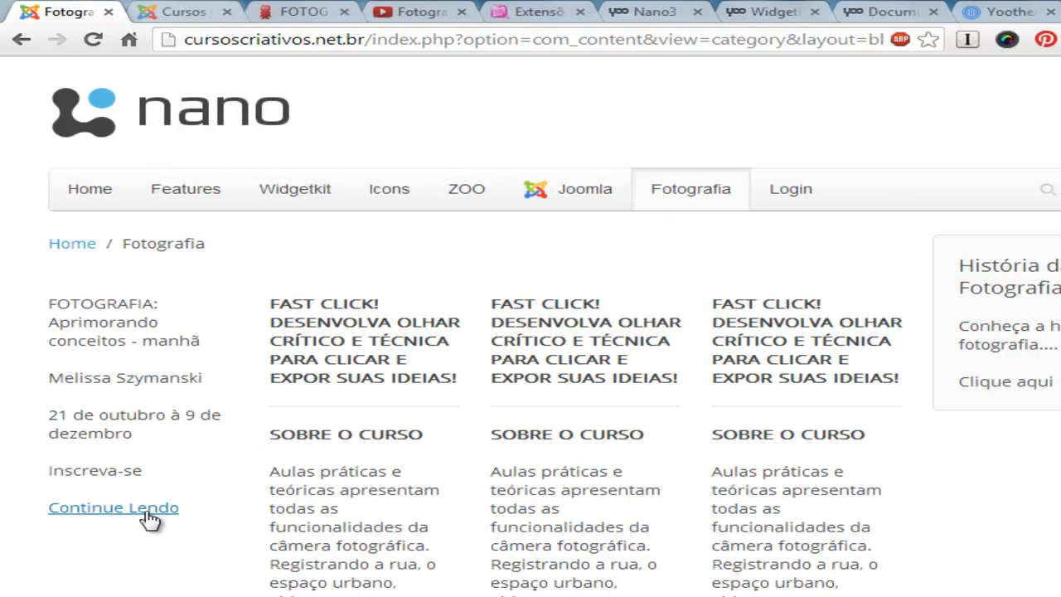
Step: Open the article "FOTOGRAFIA: Aprimorando conceitos" for editing in the administrator and bring up the JCE Image Manager
left_click(177, 15)
left_click(540, 71)
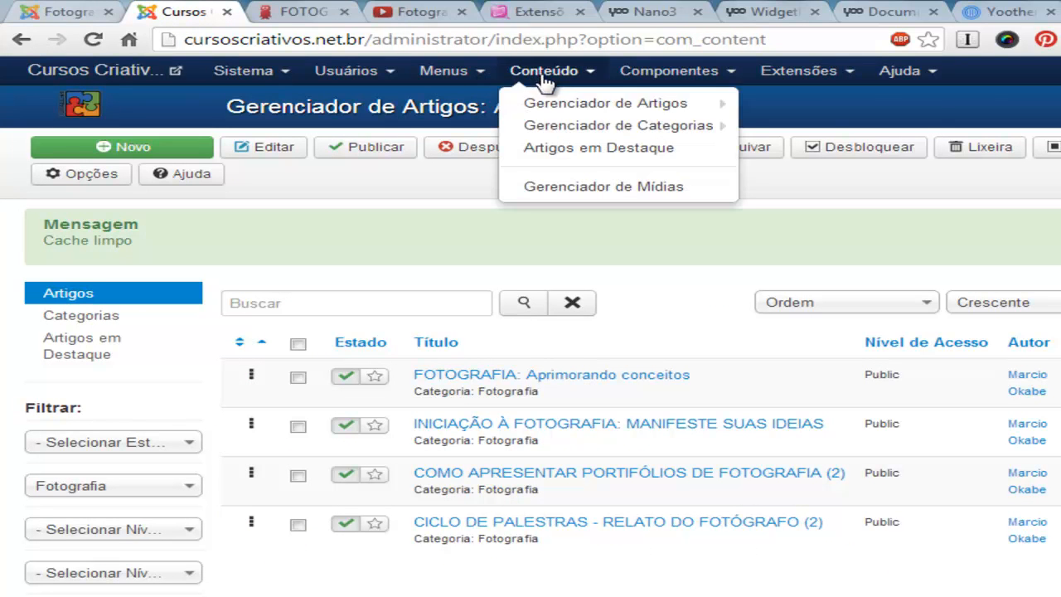
left_click(570, 106)
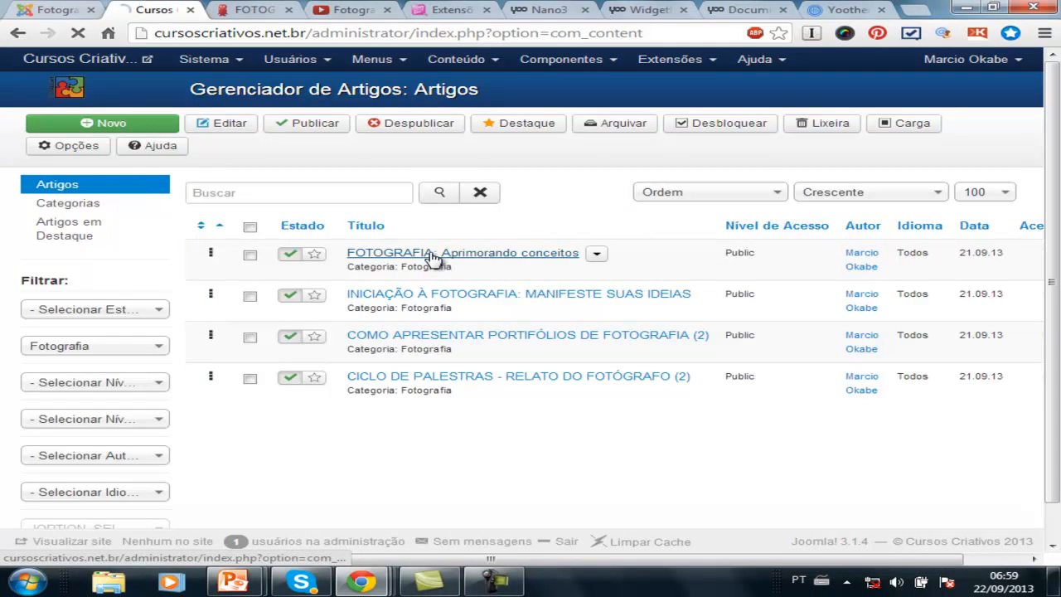
left_click(421, 298)
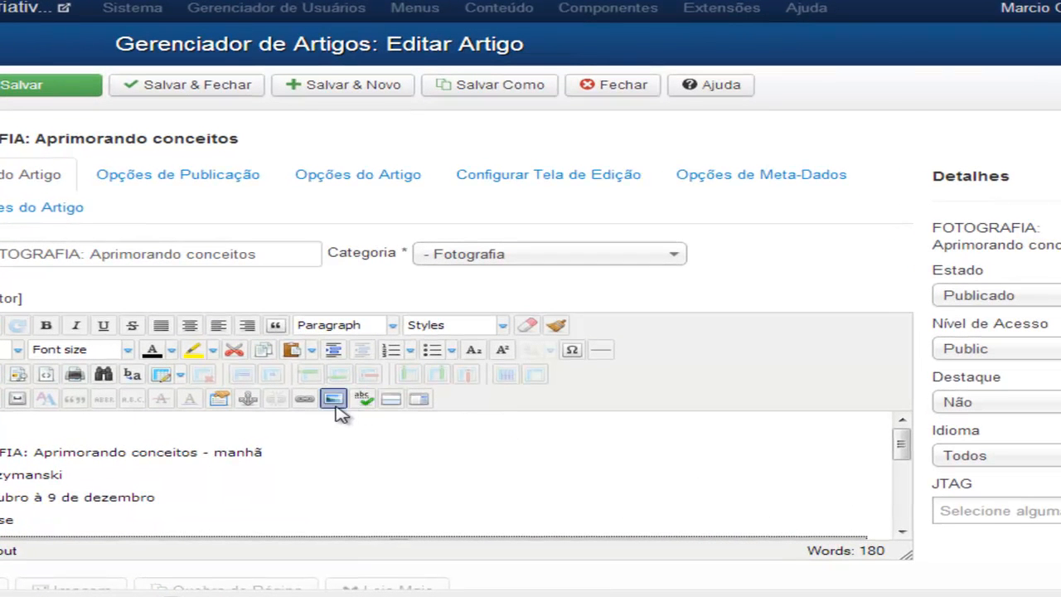
left_click(334, 401)
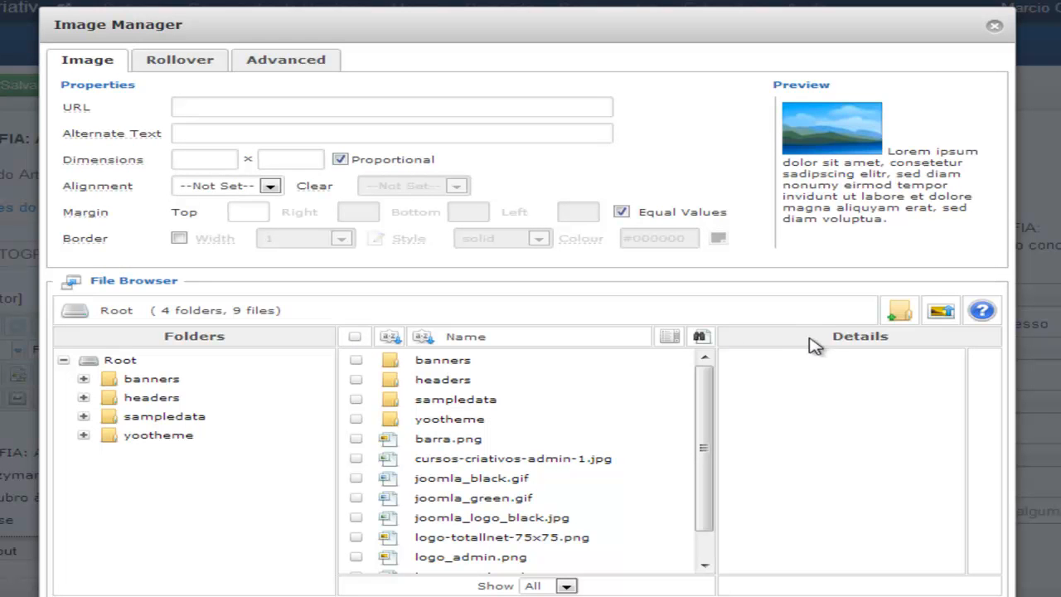
Step: Create a folder named "cursos" in the image root and open it
left_click(902, 313)
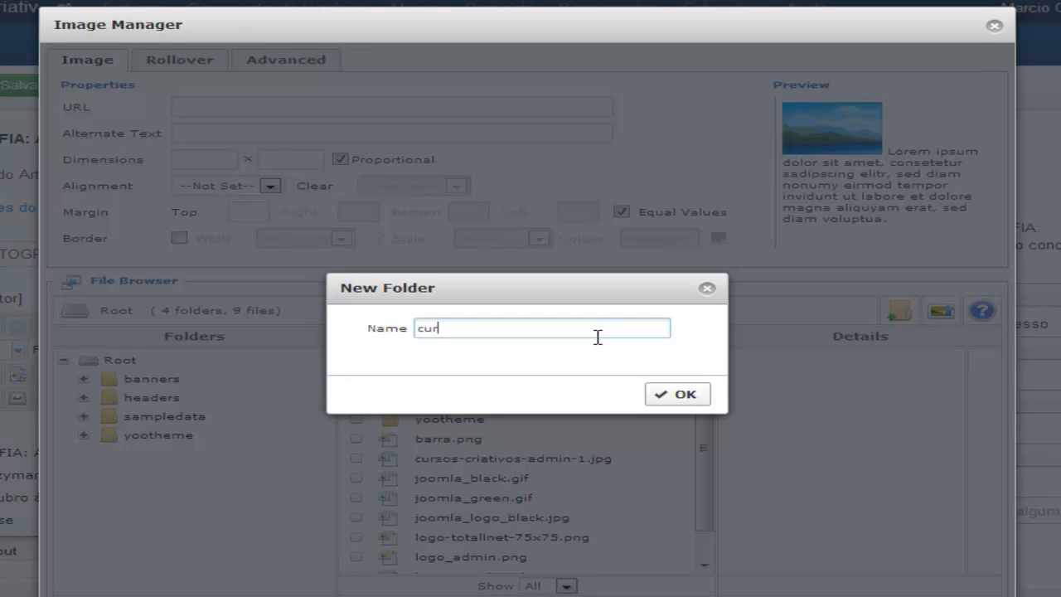
left_click(675, 394)
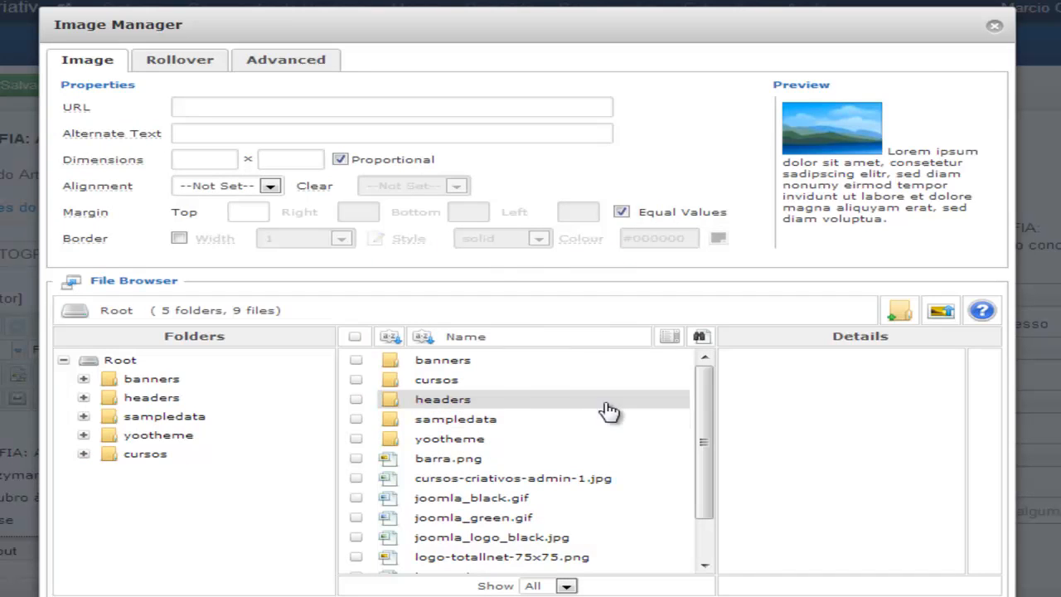
left_click(450, 386)
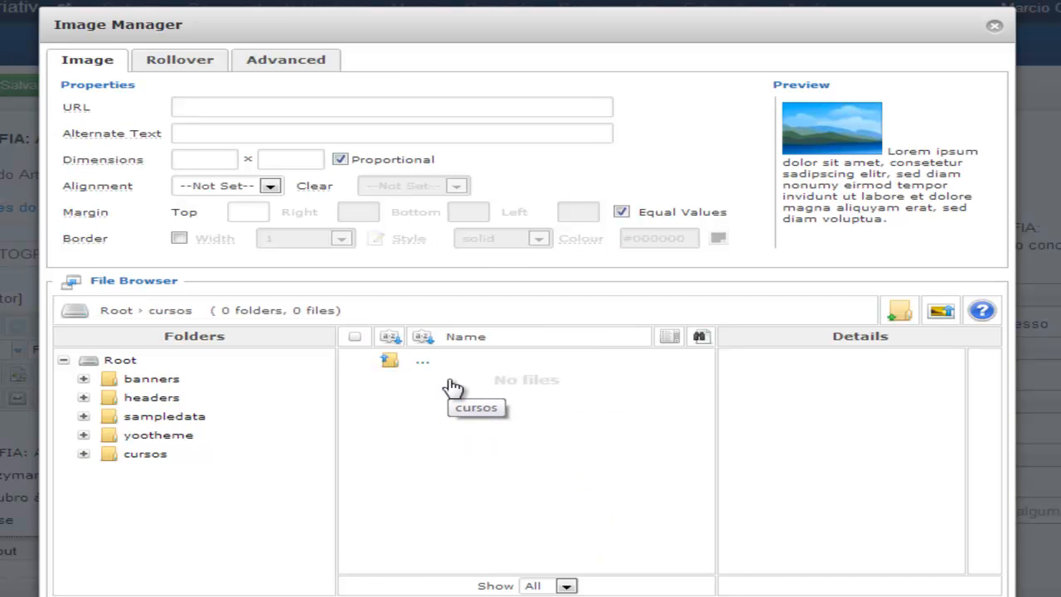
Step: Create a subfolder named "fotografia" inside the cursos folder and open it
left_click(913, 316)
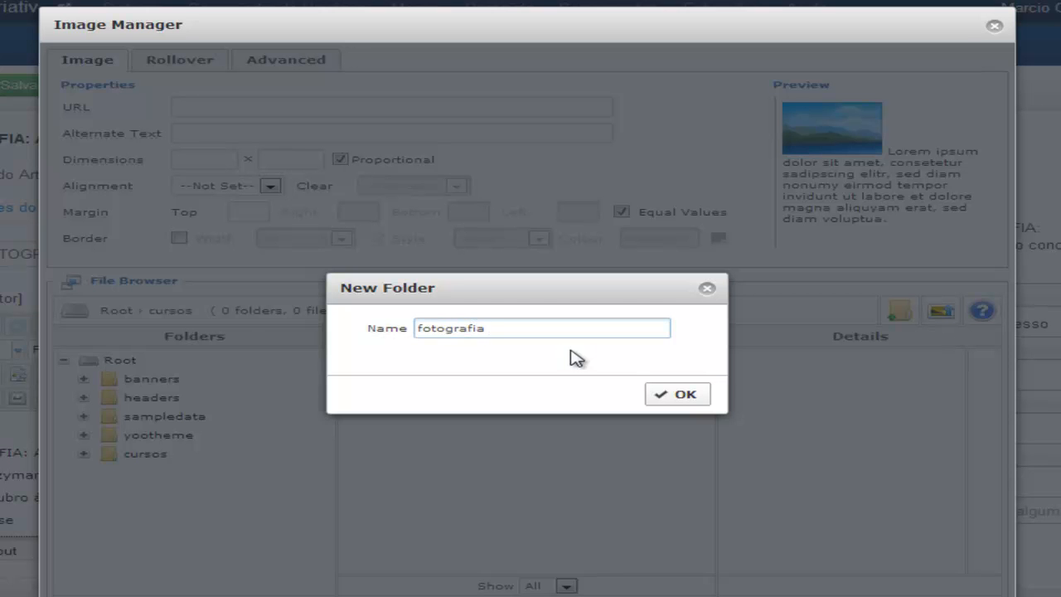
left_click(676, 396)
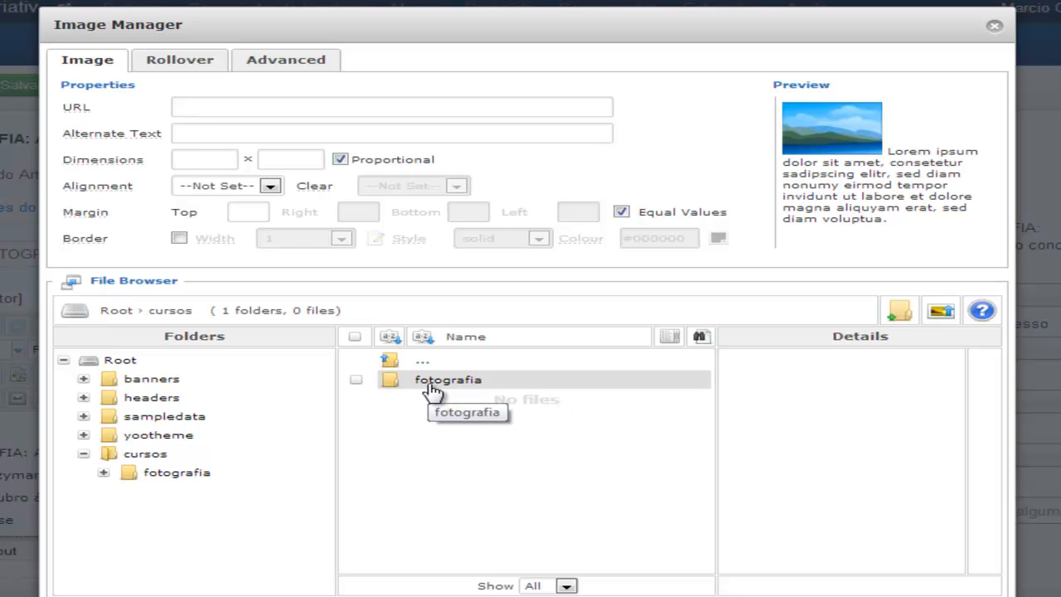
double_click(432, 386)
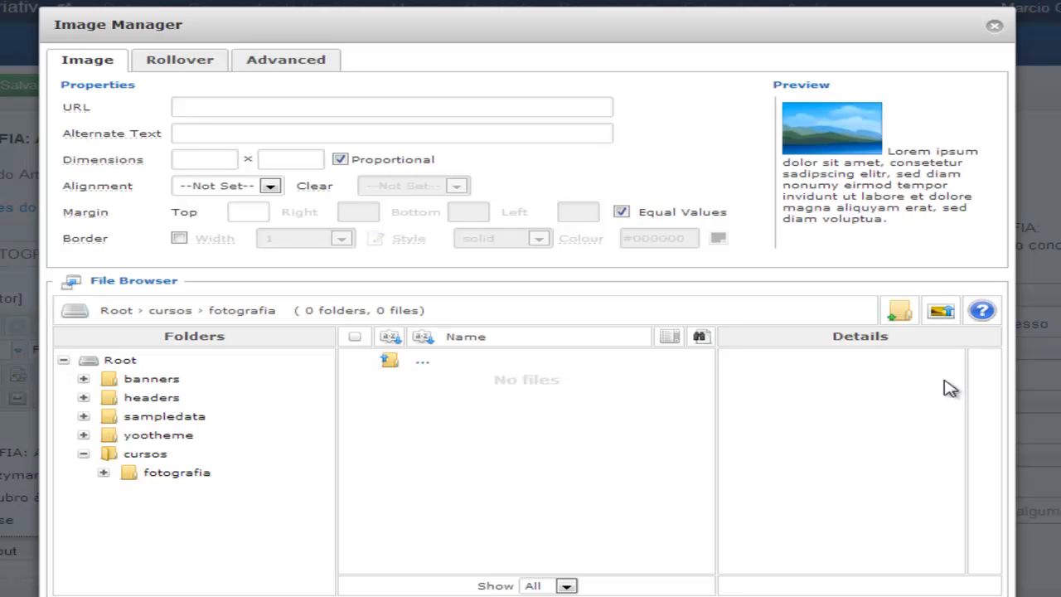
Step: Start an image upload into the fotografia folder and browse to the local folder sites > cursoscriativos > imagens > fotografia
left_click(947, 314)
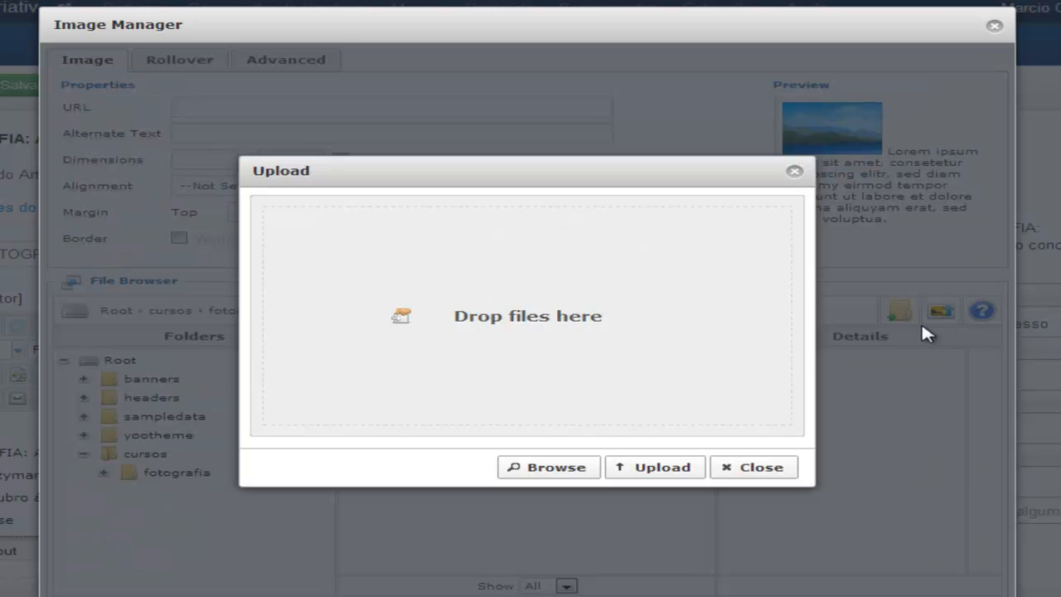
left_click(561, 471)
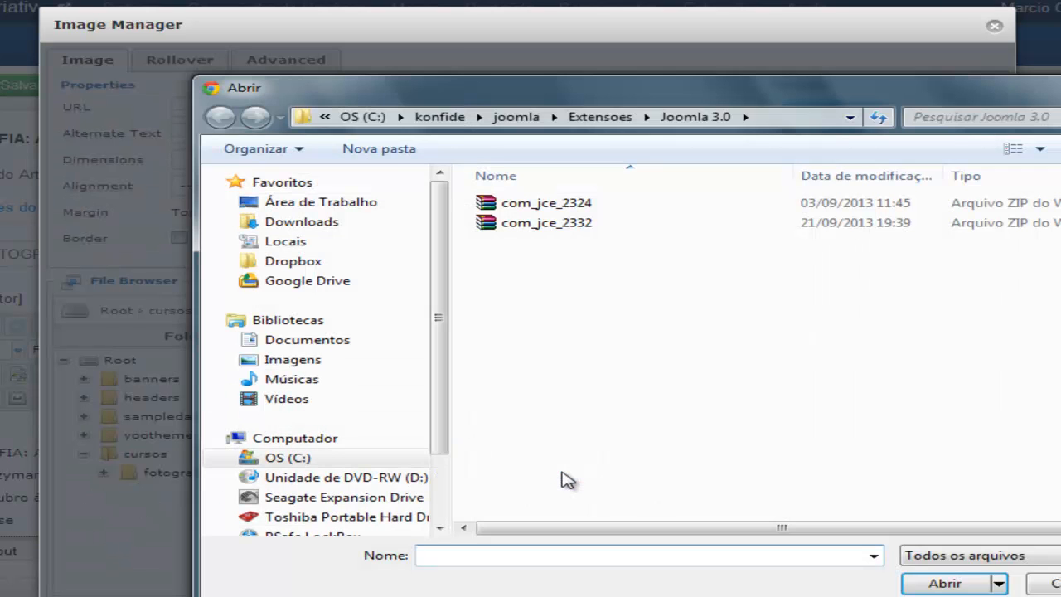
left_click(400, 117)
scroll(480, 307, "down", 2)
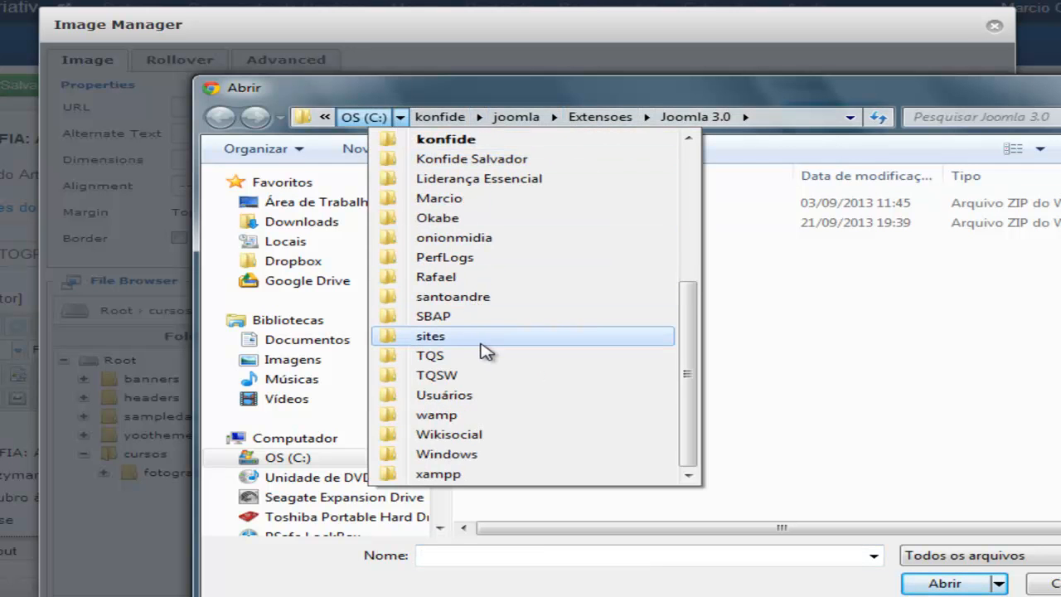
left_click(481, 342)
double_click(564, 207)
double_click(564, 207)
double_click(552, 216)
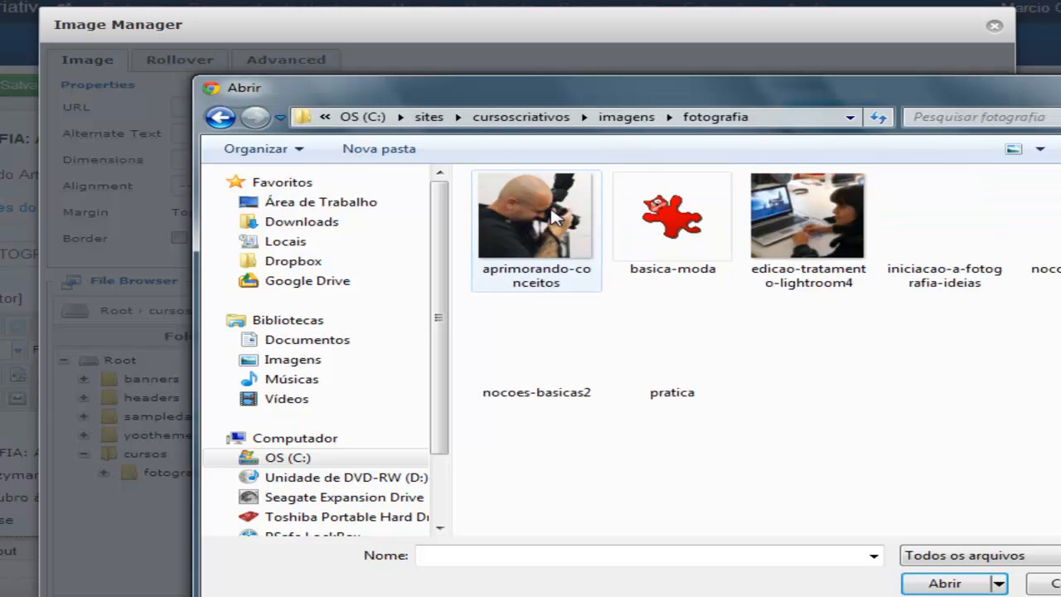
Step: Select all the images in the local fotografia folder and add them to the upload list
left_click(554, 238)
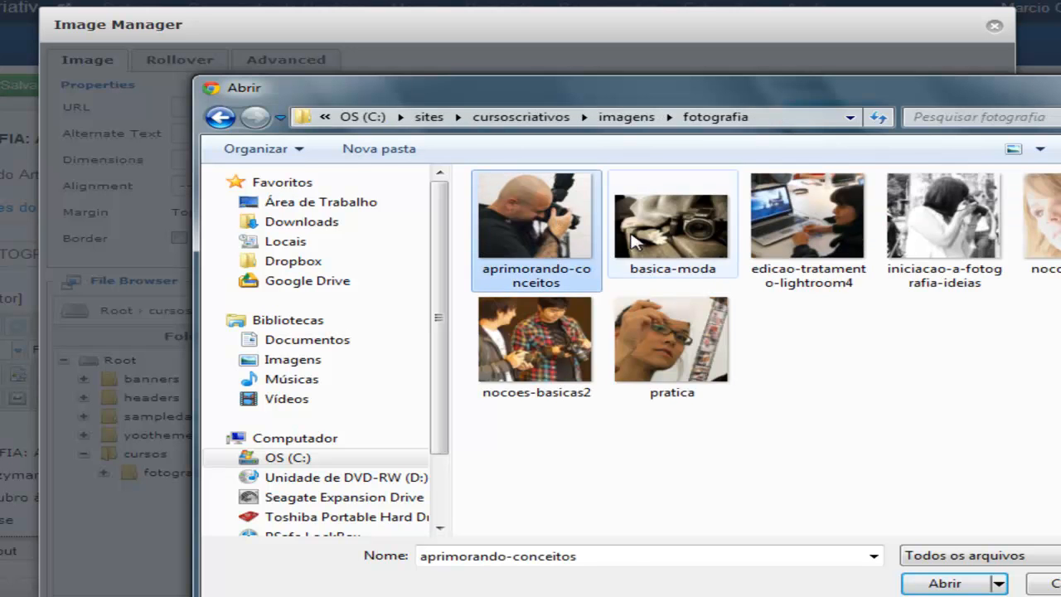
left_click(700, 348, "ctrl")
key("ctrl+a")
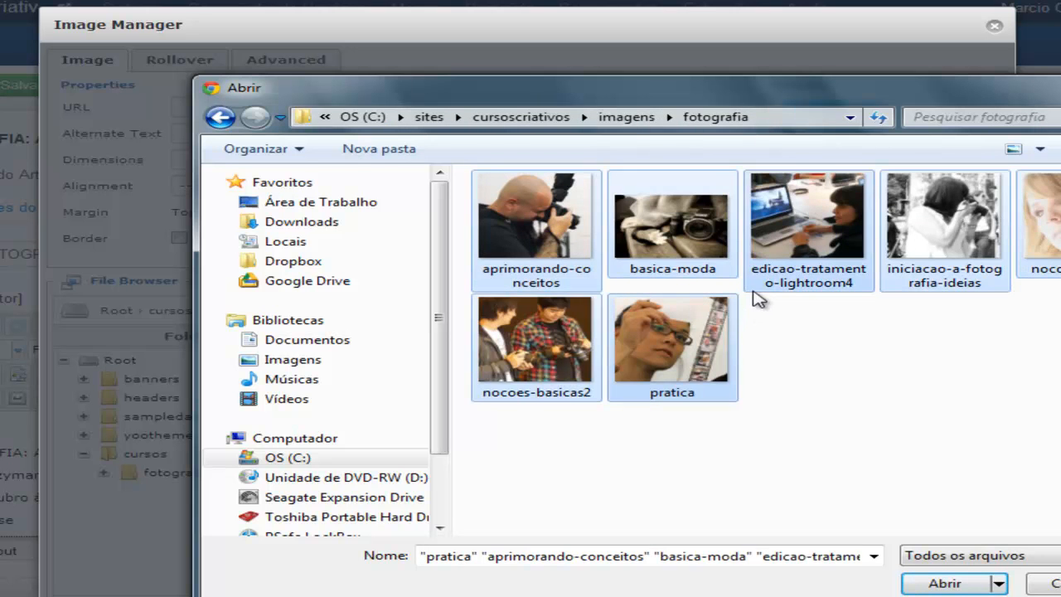
left_click(961, 583)
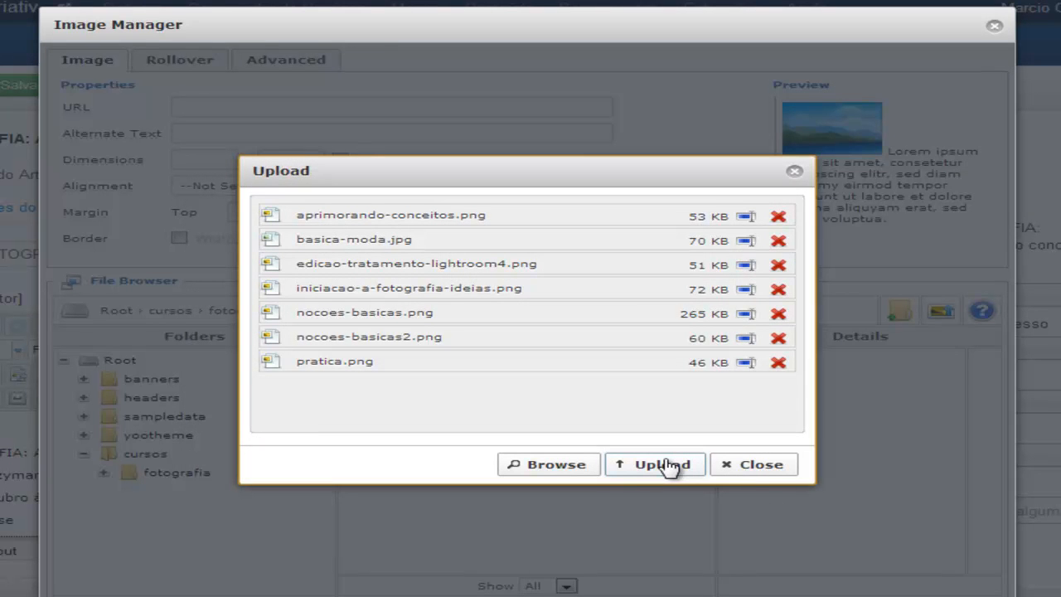
Step: Upload the queued images into the fotografia folder, and create a folder named "home" in the image root
left_click(667, 467)
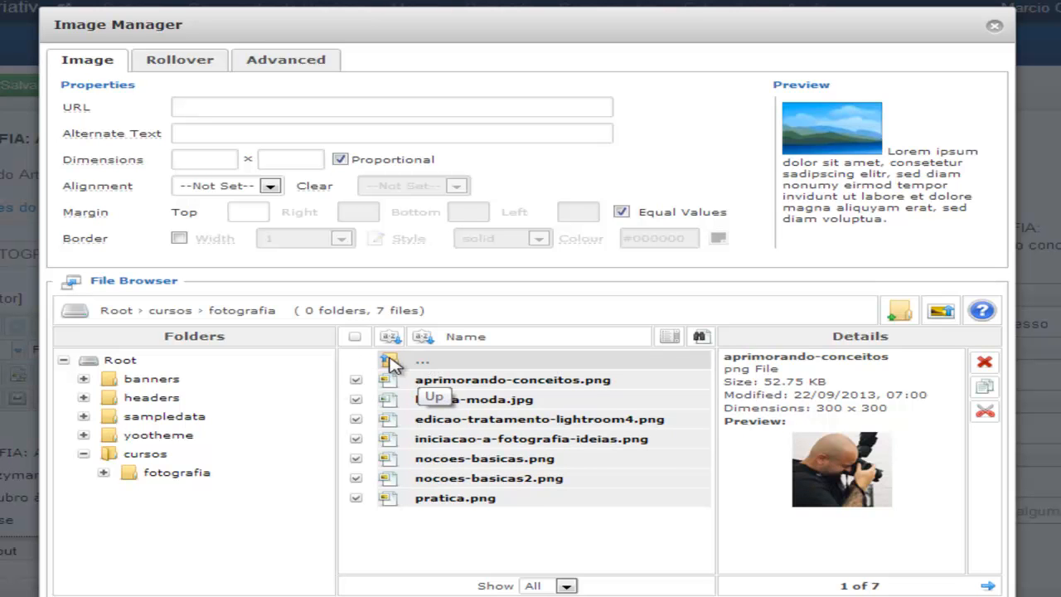
left_click(161, 402)
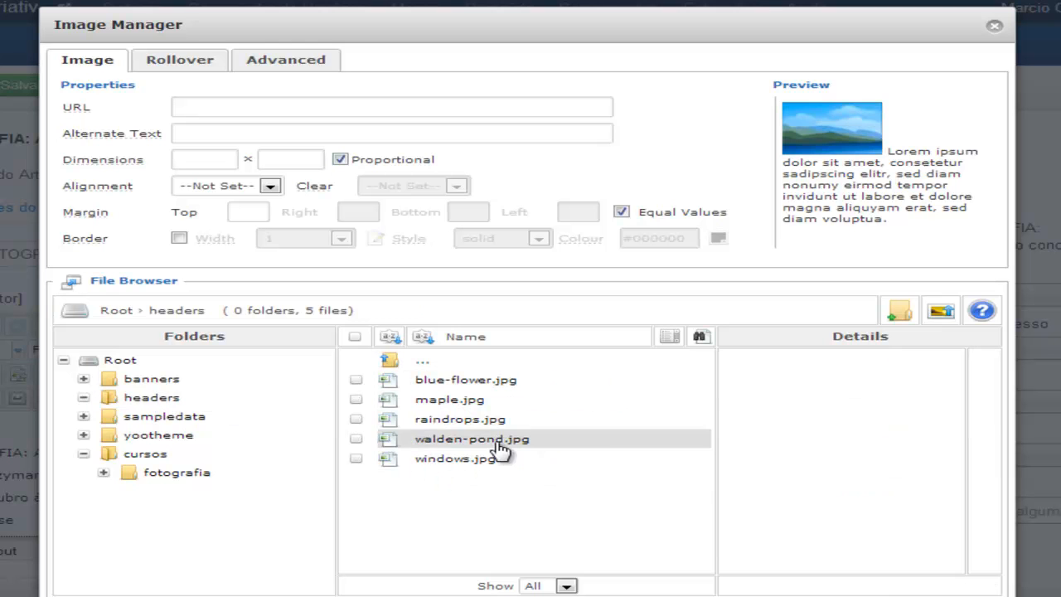
left_click(121, 361)
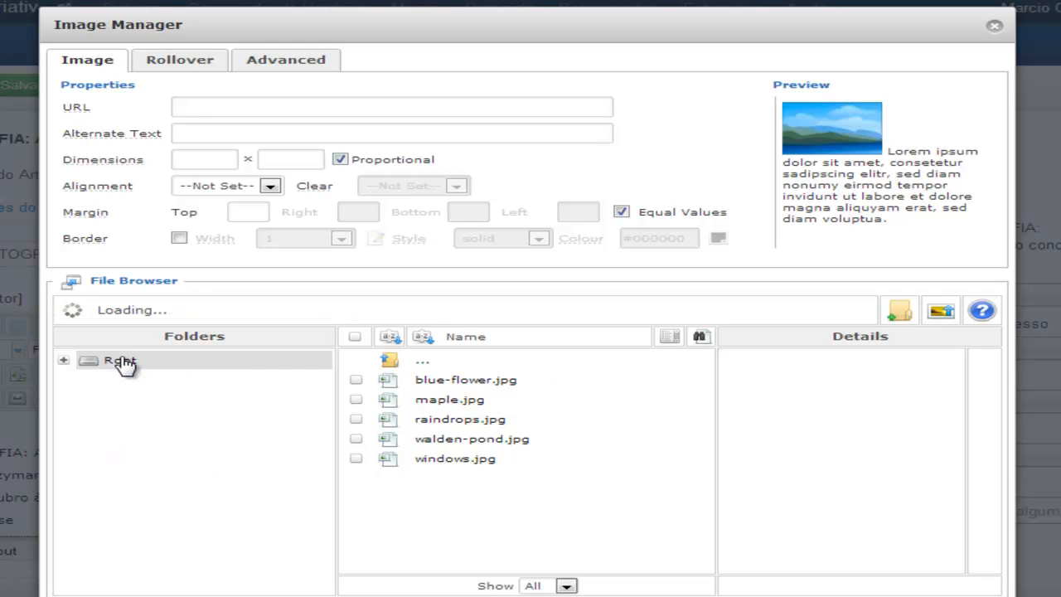
left_click(902, 313)
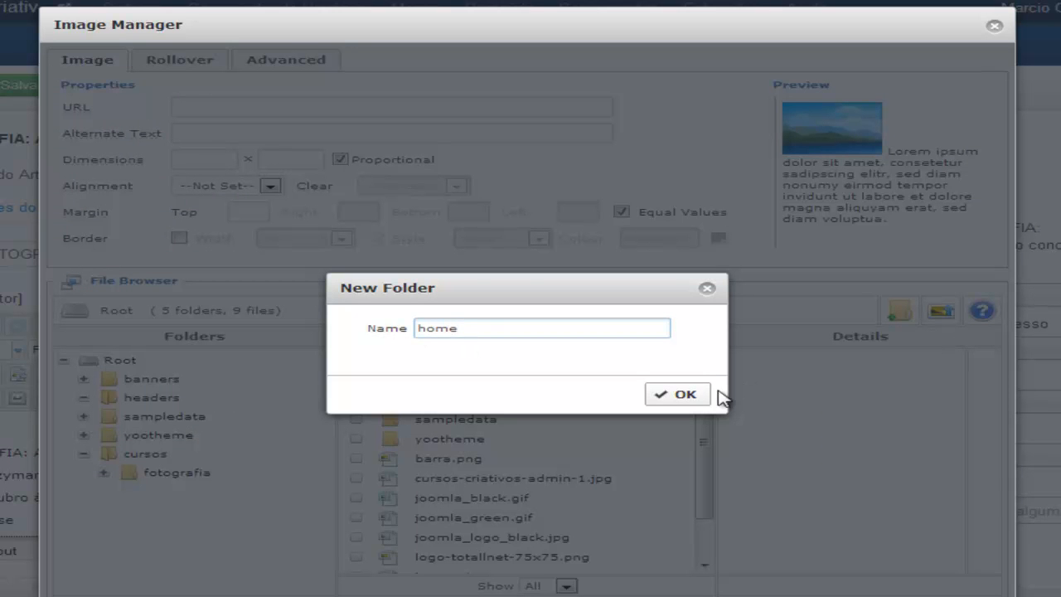
left_click(710, 396)
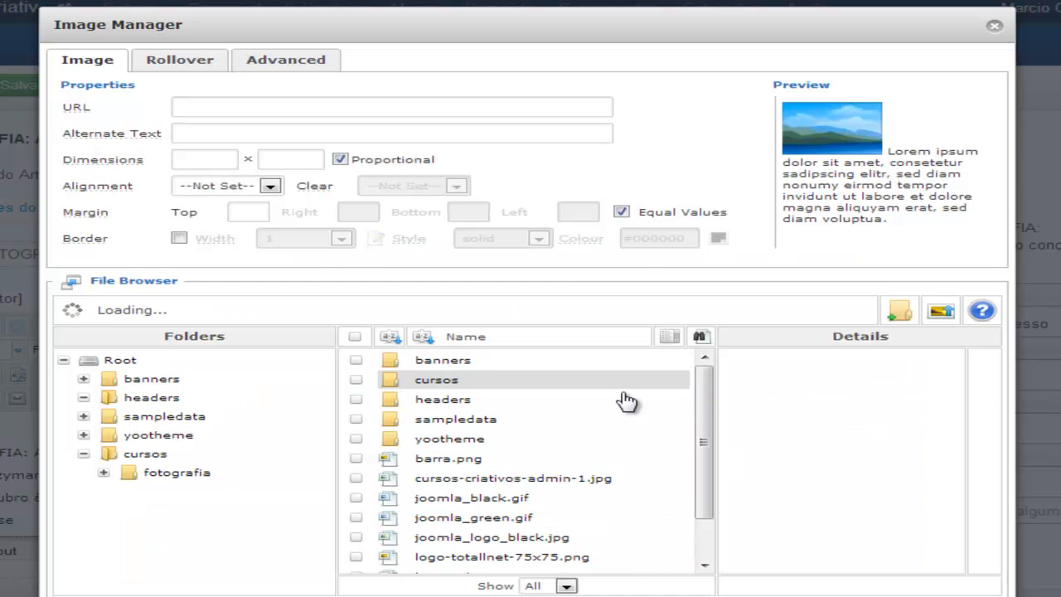
Step: Upload fotografia-1-semestre.png, imposto-renda-economize.png and mostra-de-alunos-2013.jpg from the local cursoscriativos > imagens folder into the home folder
left_click(157, 497)
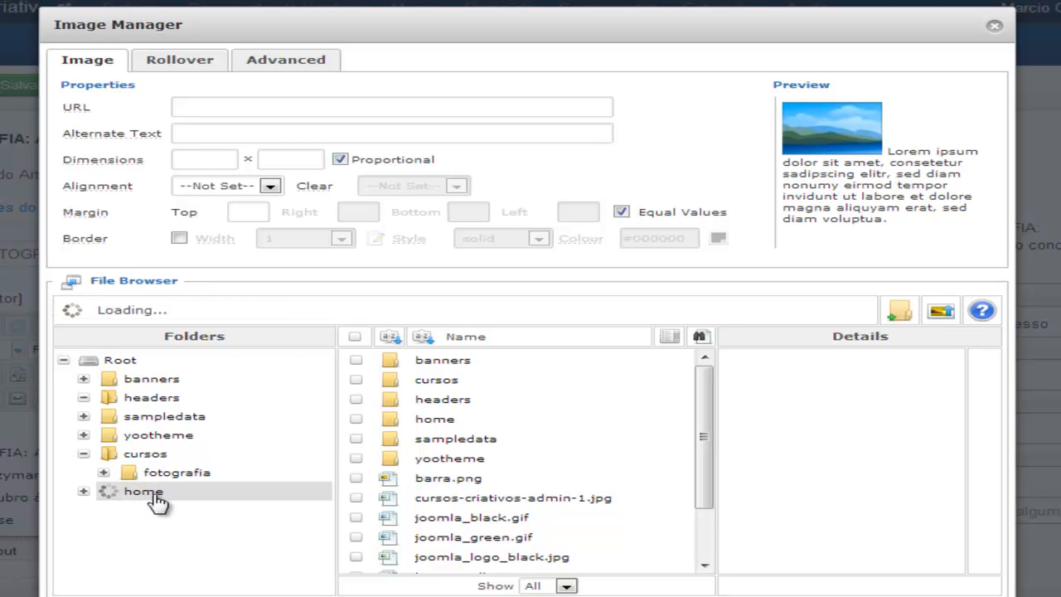
left_click(942, 312)
left_click(573, 467)
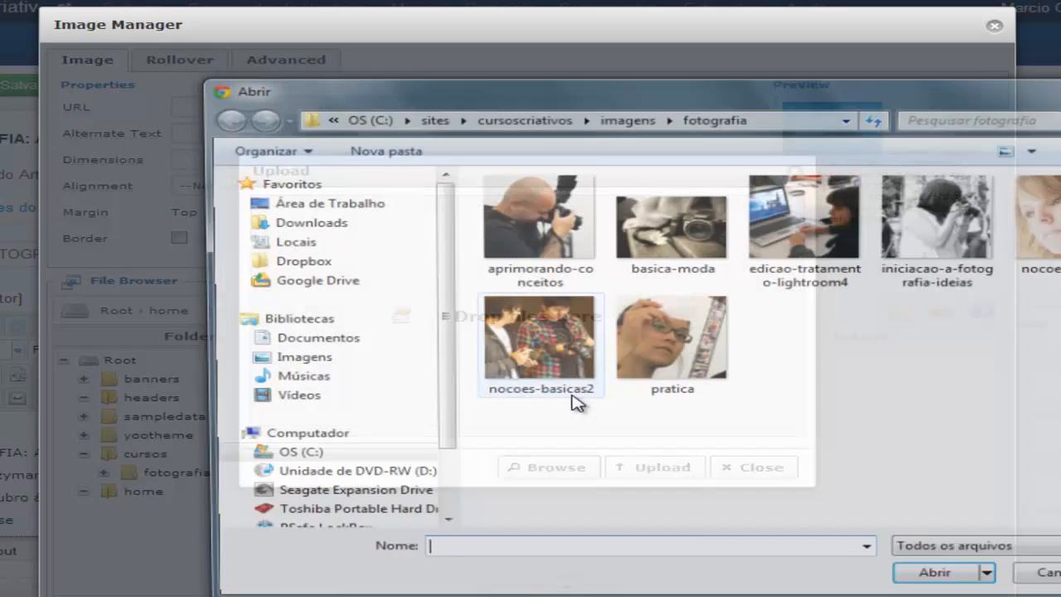
left_click(626, 117)
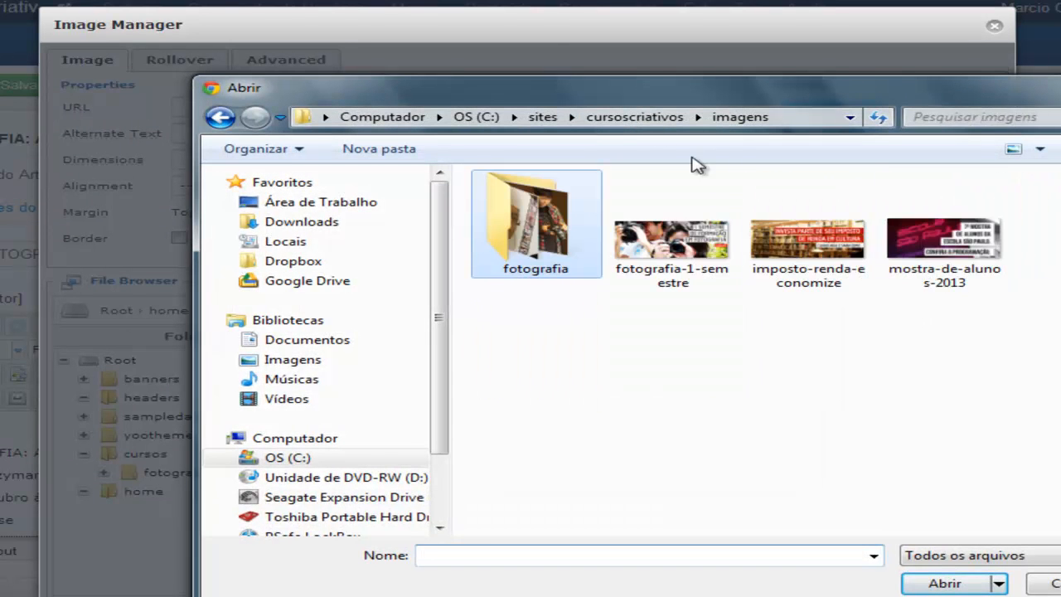
left_click(672, 236)
left_click(808, 236, "ctrl")
left_click(892, 261, "ctrl")
left_click(946, 583)
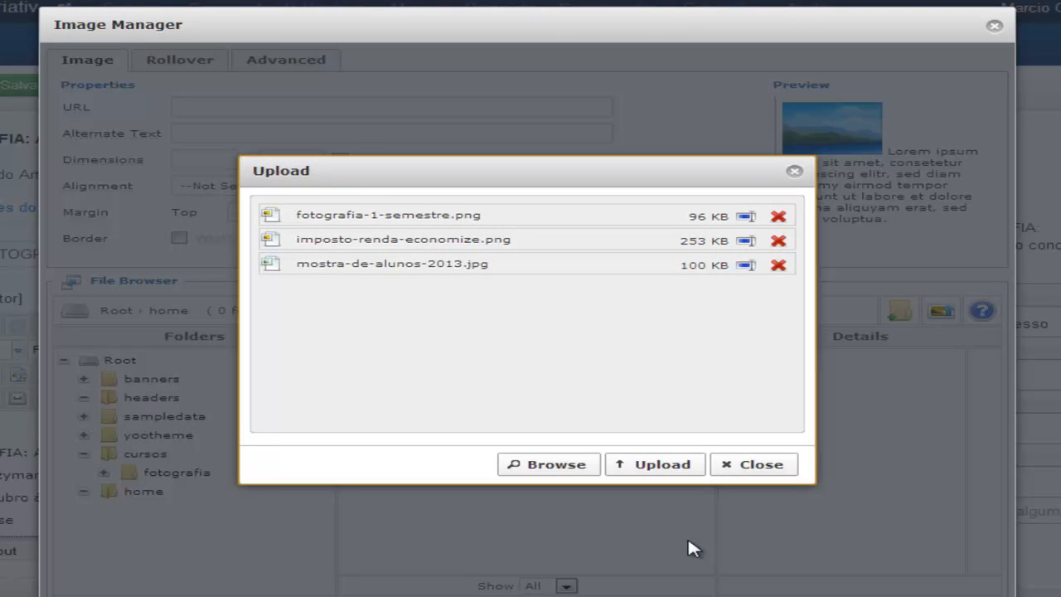
left_click(643, 466)
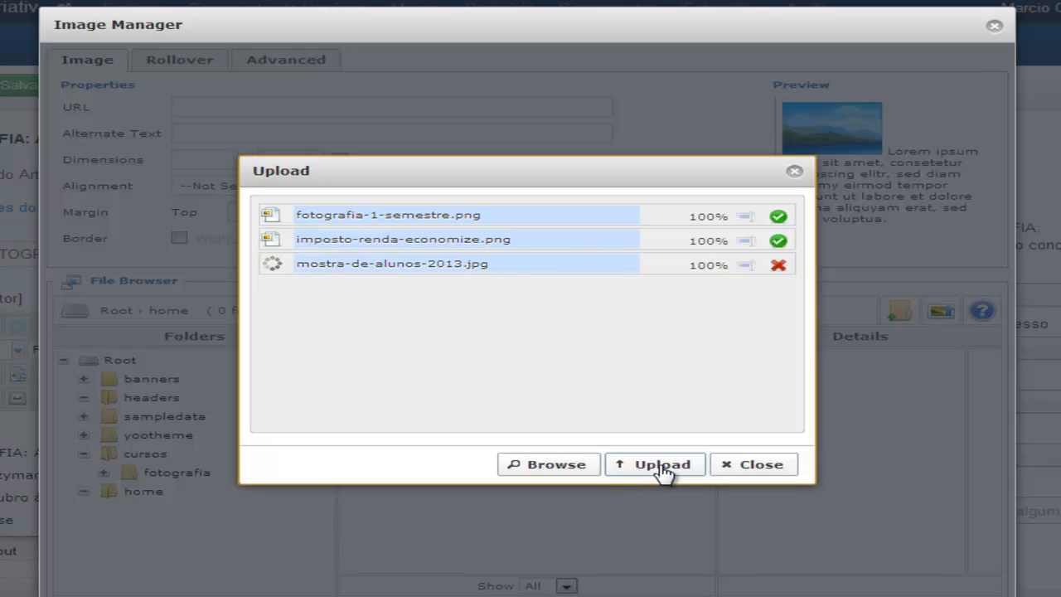
left_click(729, 468)
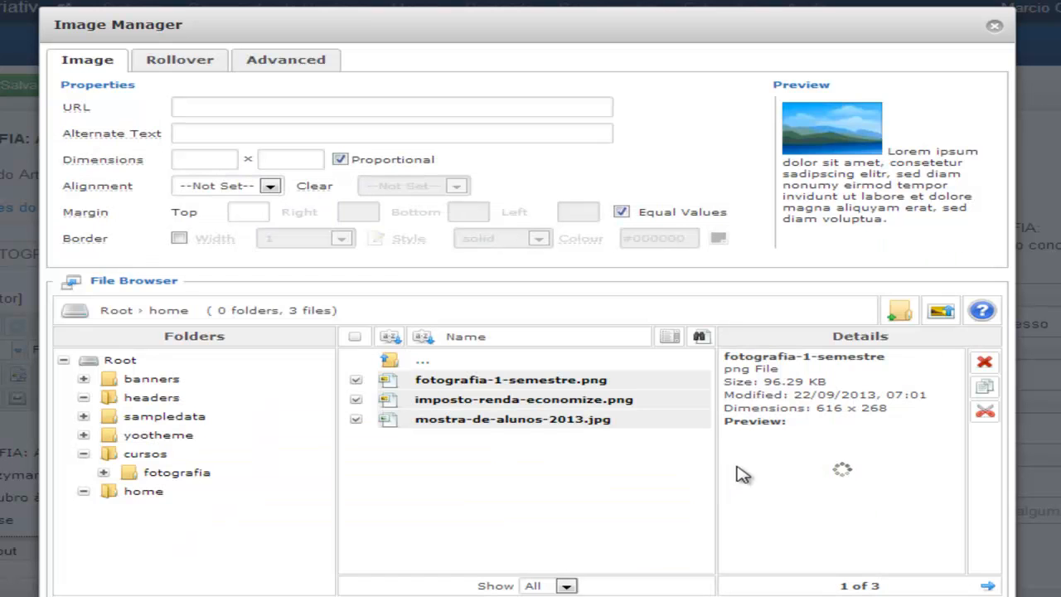
Step: Insert aprimorando-conceitos.png from the cursos > fotografia folder at the start of the article
left_click(207, 474)
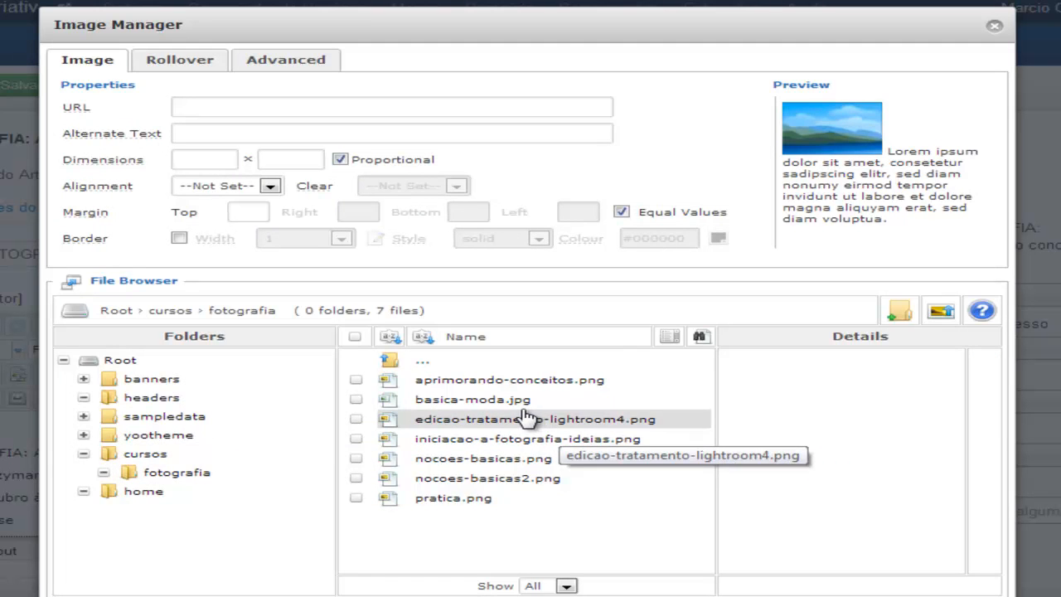
left_click(509, 383)
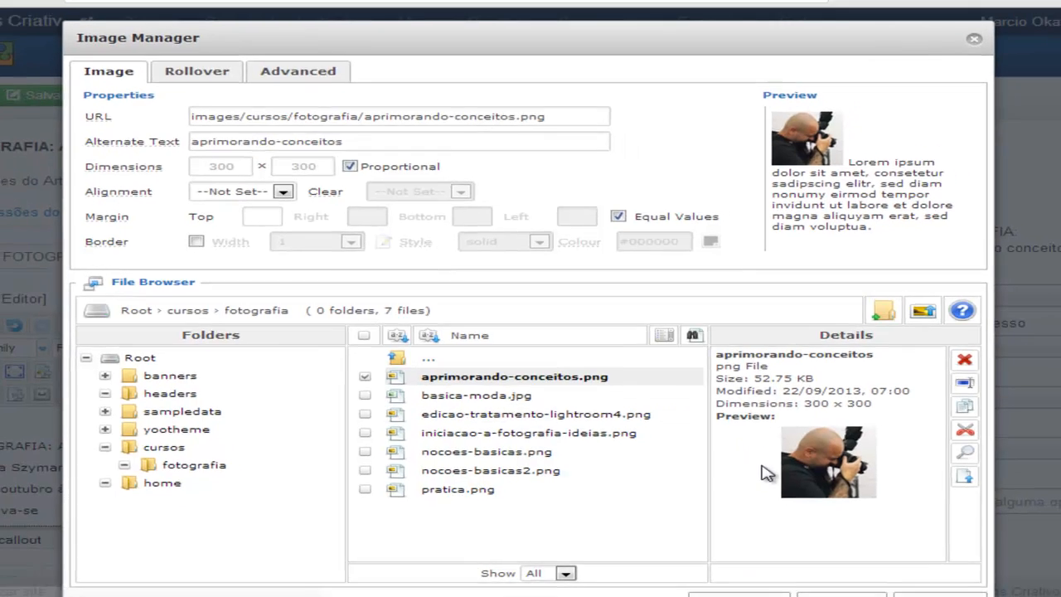
scroll(770, 472, "down", 2)
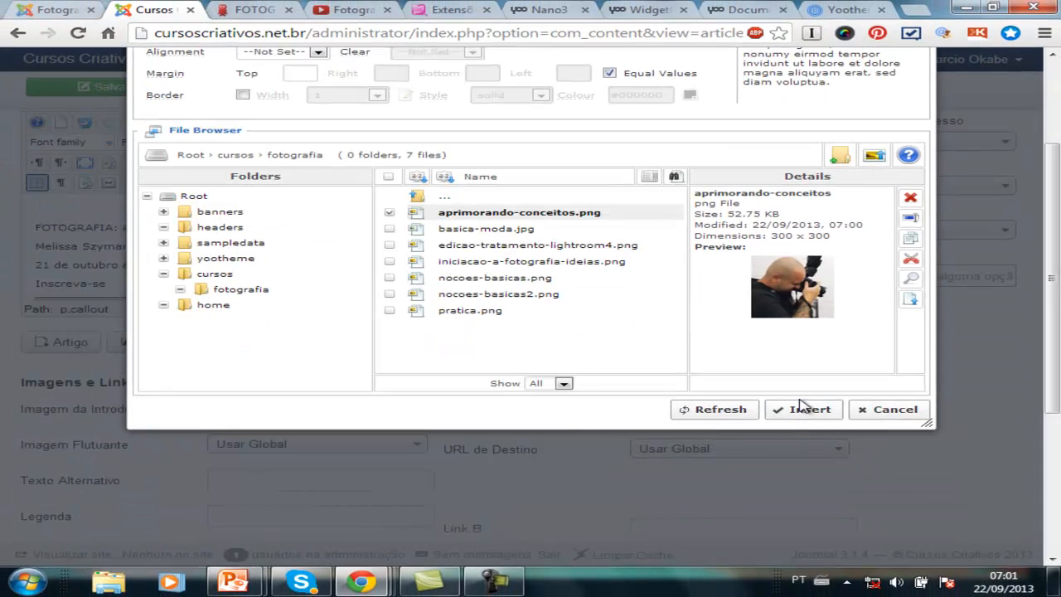
left_click(802, 406)
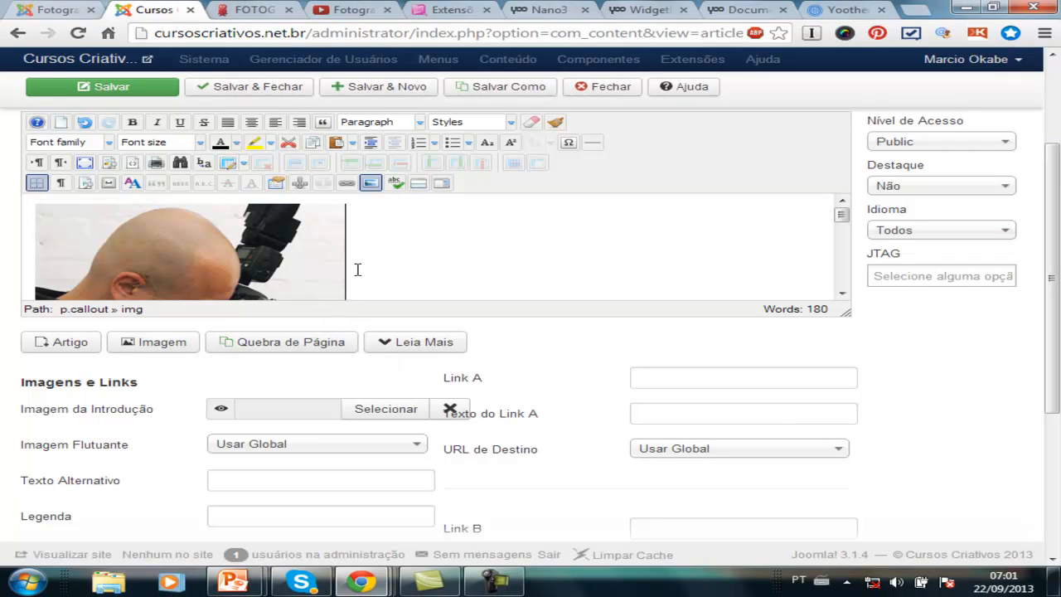
Step: Enlarge the article editing area and shrink the inserted image to about 105 × 105 pixels
left_click_drag(845, 310, 889, 591)
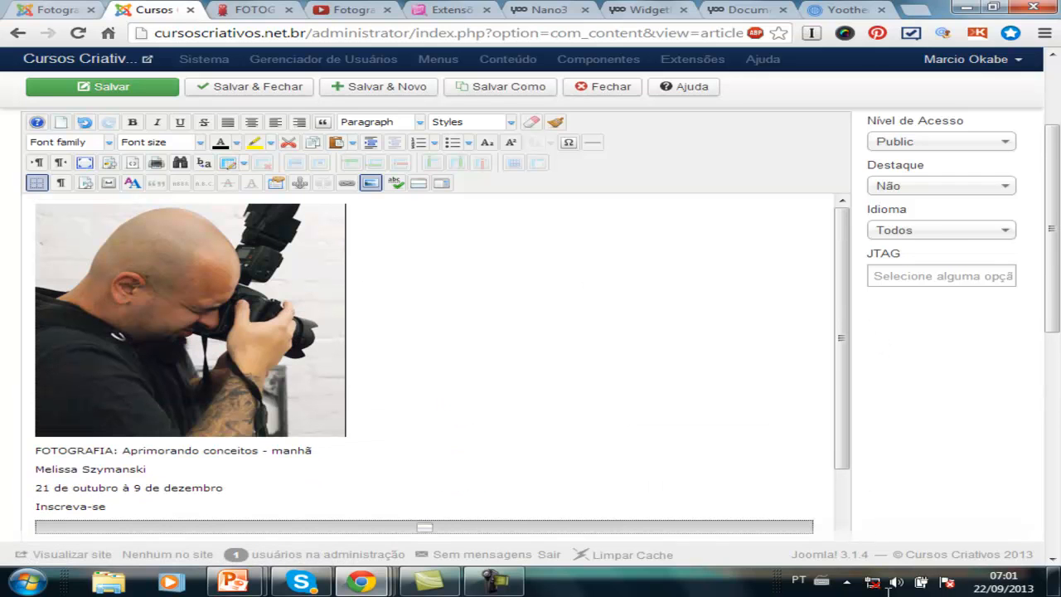
left_click(174, 378)
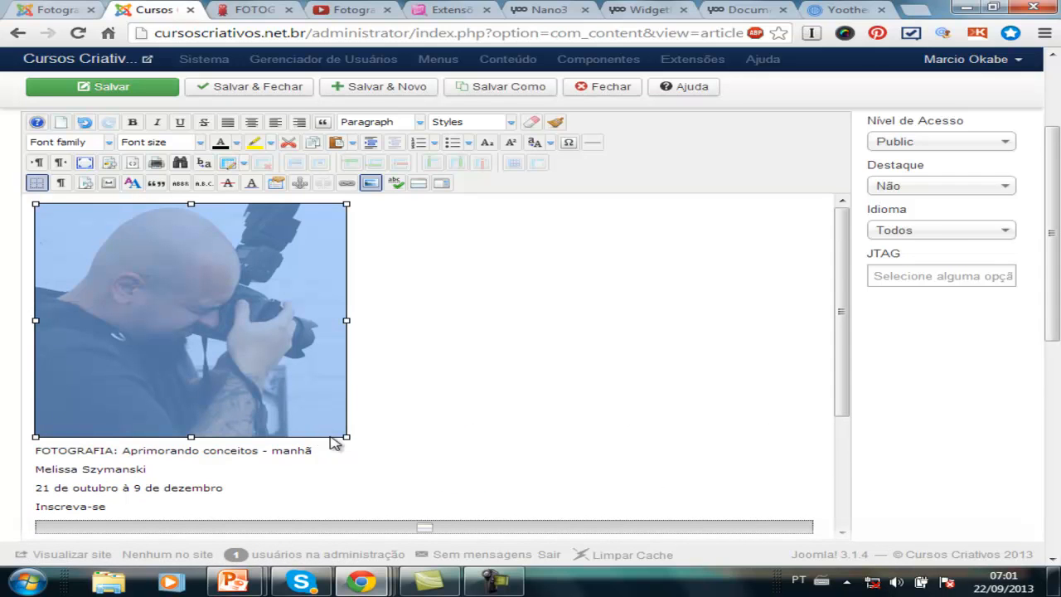
left_click_drag(313, 401, 168, 285)
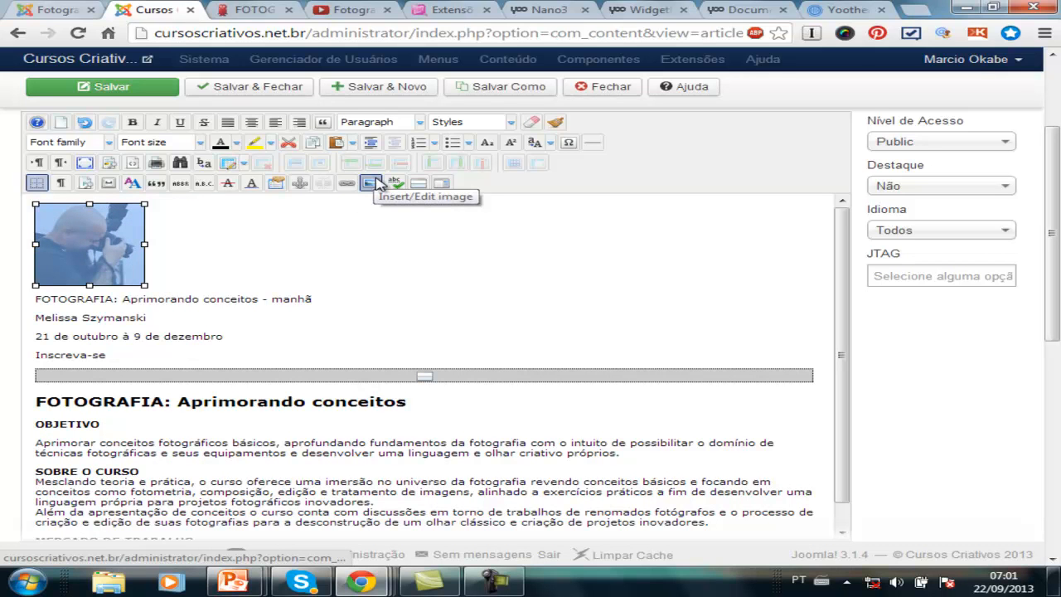
Step: Set the inserted image's dimensions to 110 × 110 with proportions kept, and save and close the article
left_click(377, 183)
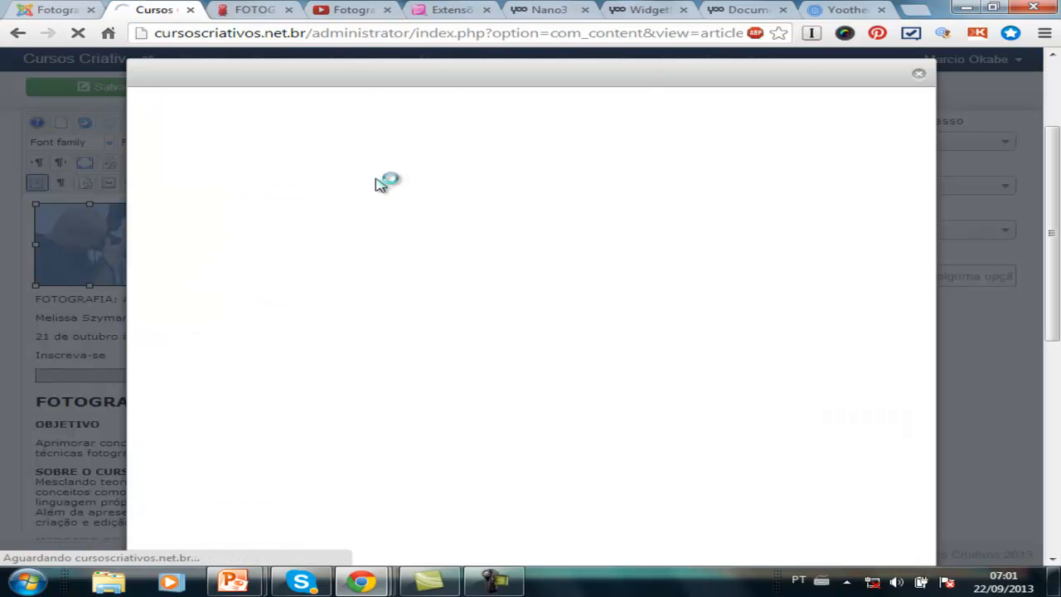
double_click(265, 185)
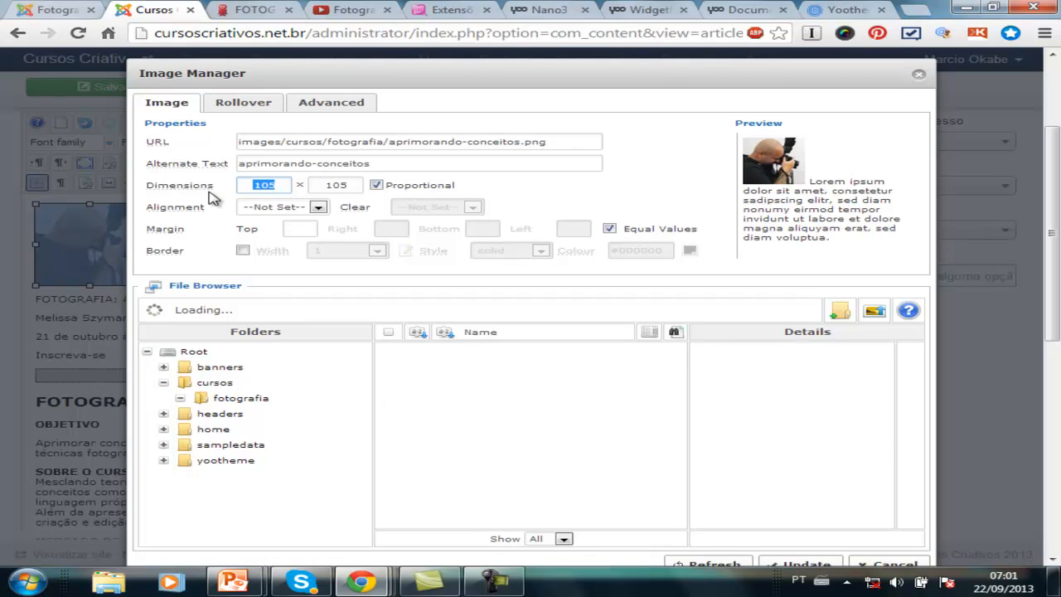
type("11")
key("Tab")
scroll(753, 468, "down", 1)
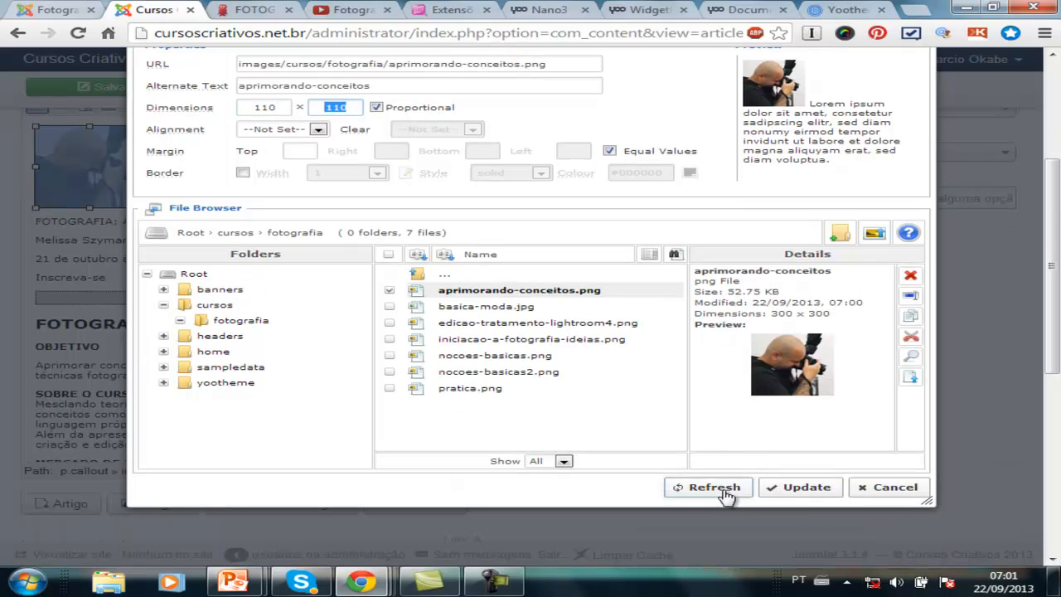
left_click(788, 565)
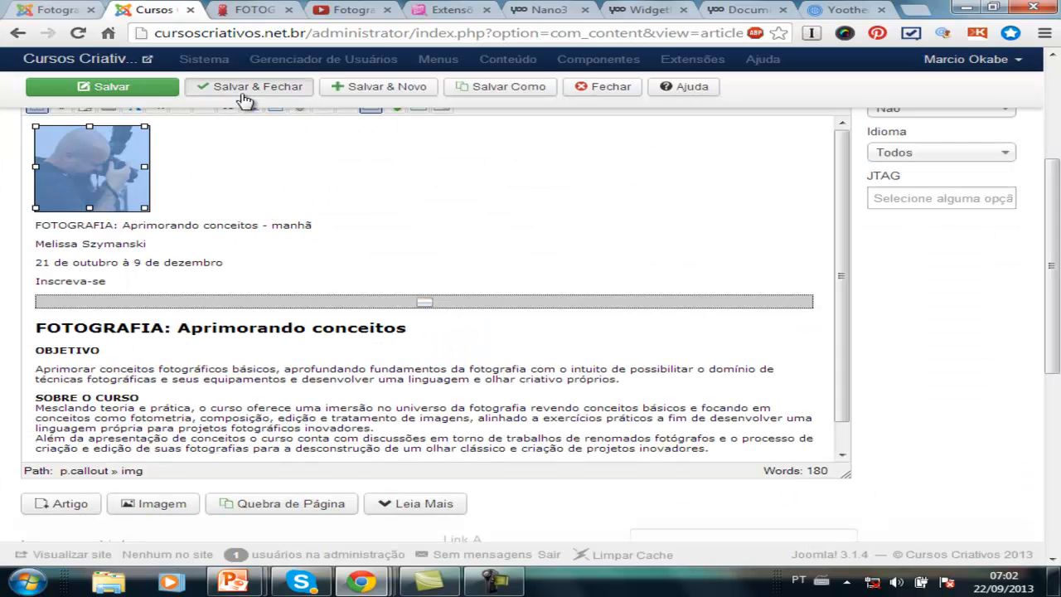
left_click(234, 94)
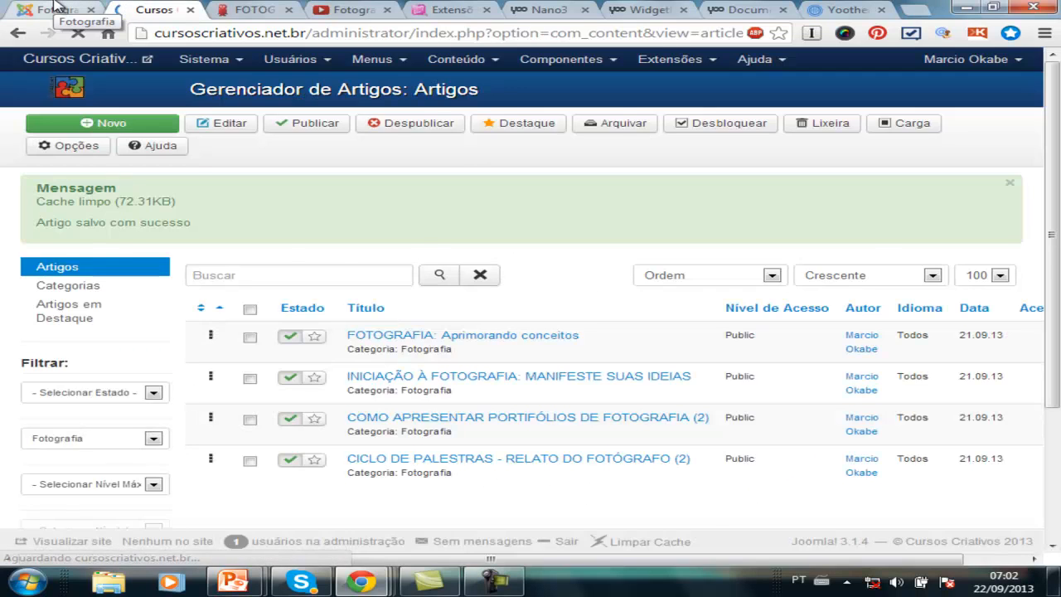
Step: Reload the Fotografia category page on the site and compare its first course with the Escola São Paulo reference page
left_click(54, 8)
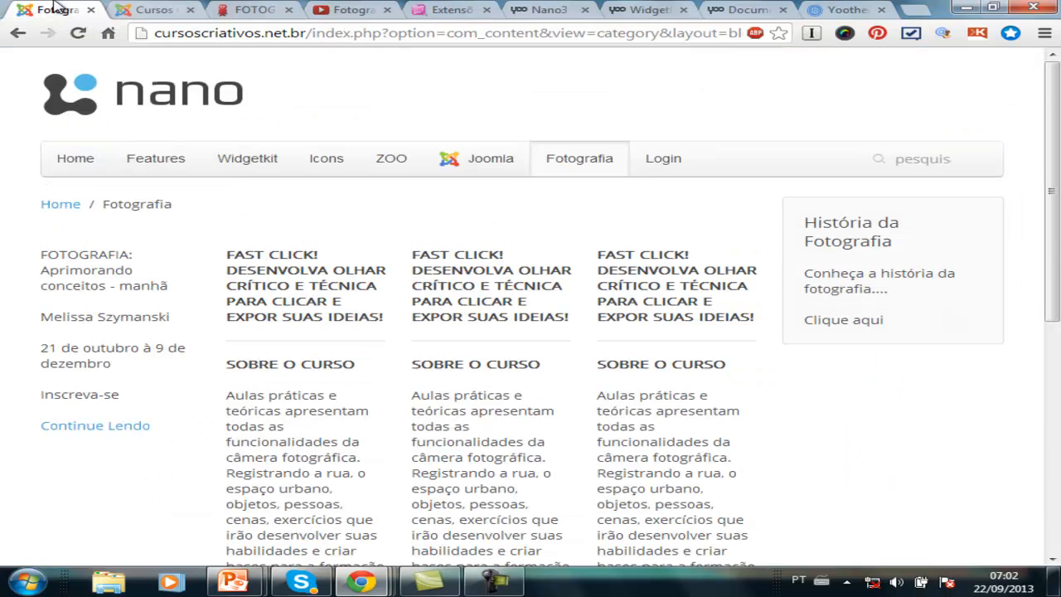
left_click(585, 165)
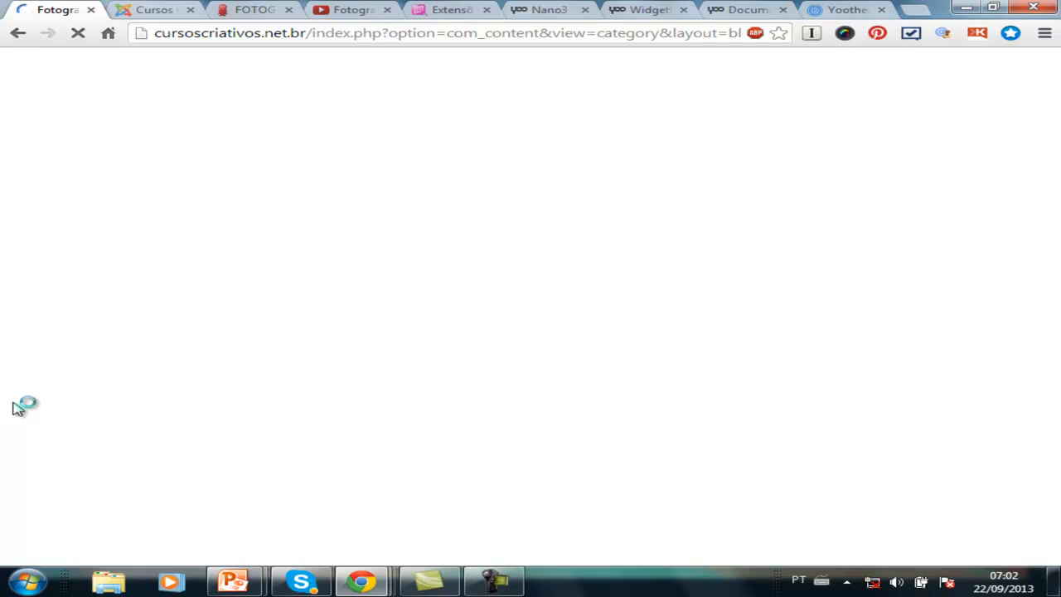
left_click(259, 9)
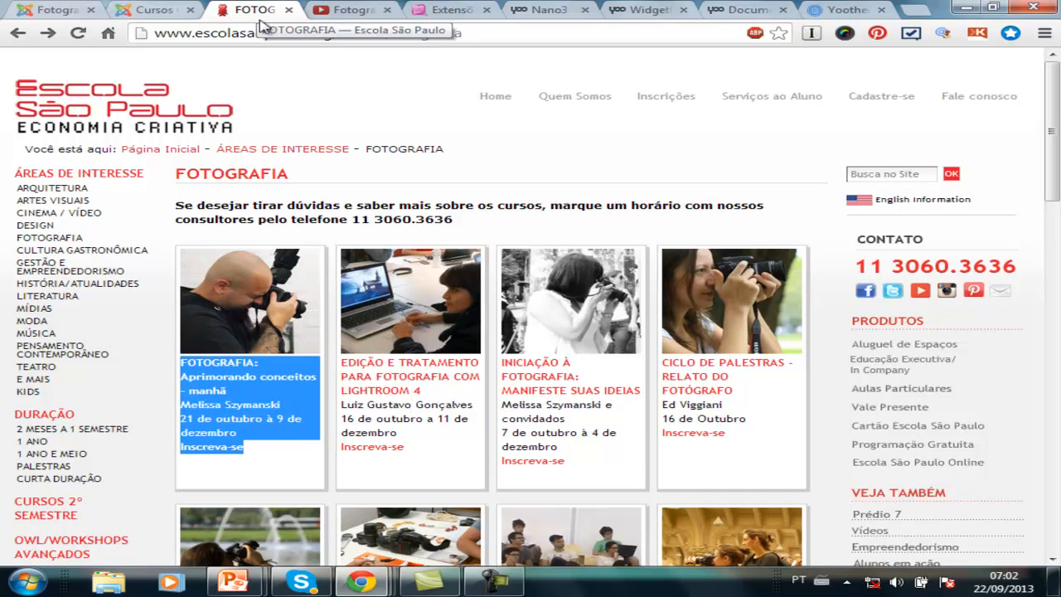
left_click(313, 475)
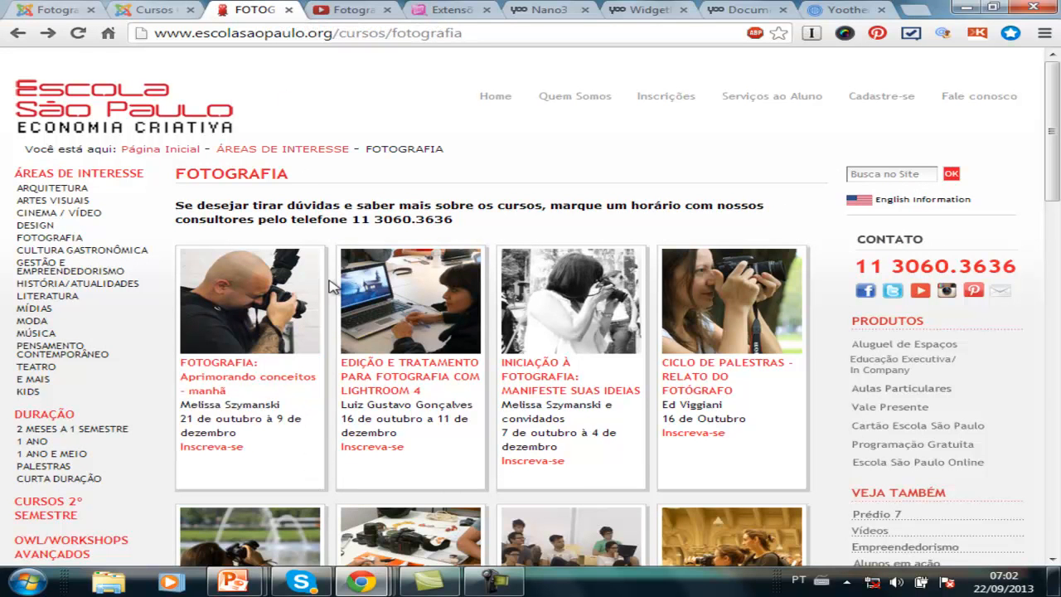
left_click(58, 14)
scroll(224, 331, "down", 1)
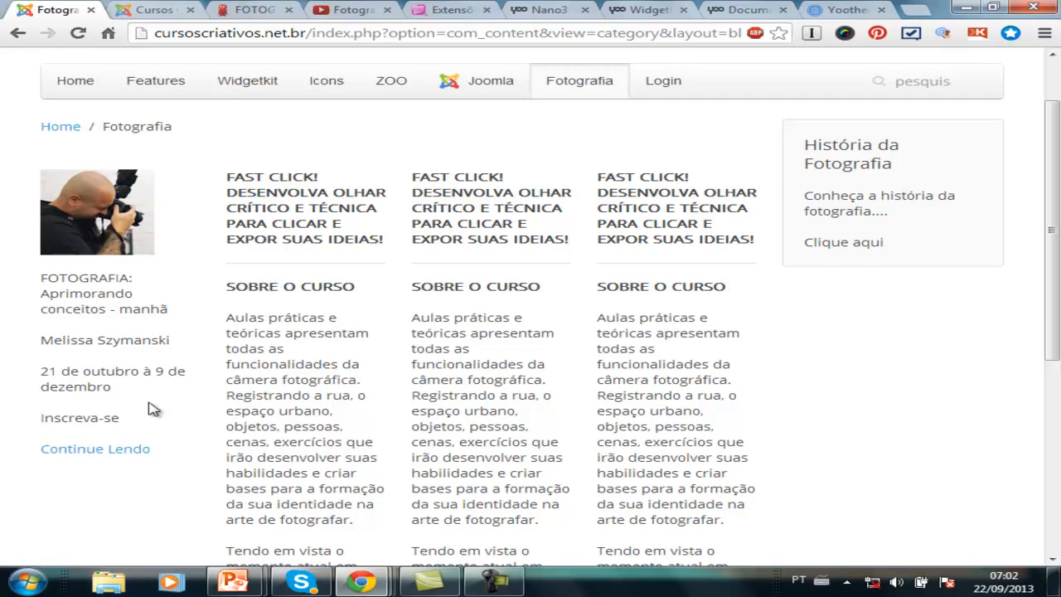
Step: Compare the first course's intro in the category blog with its full article, opened through Continue Lendo
left_click(126, 451)
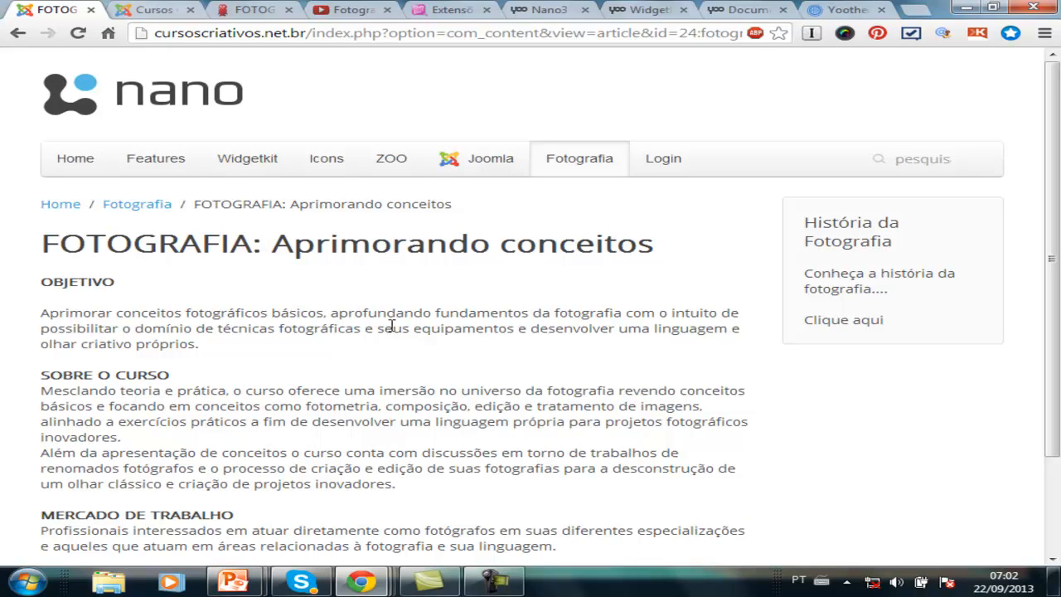
left_click(573, 165)
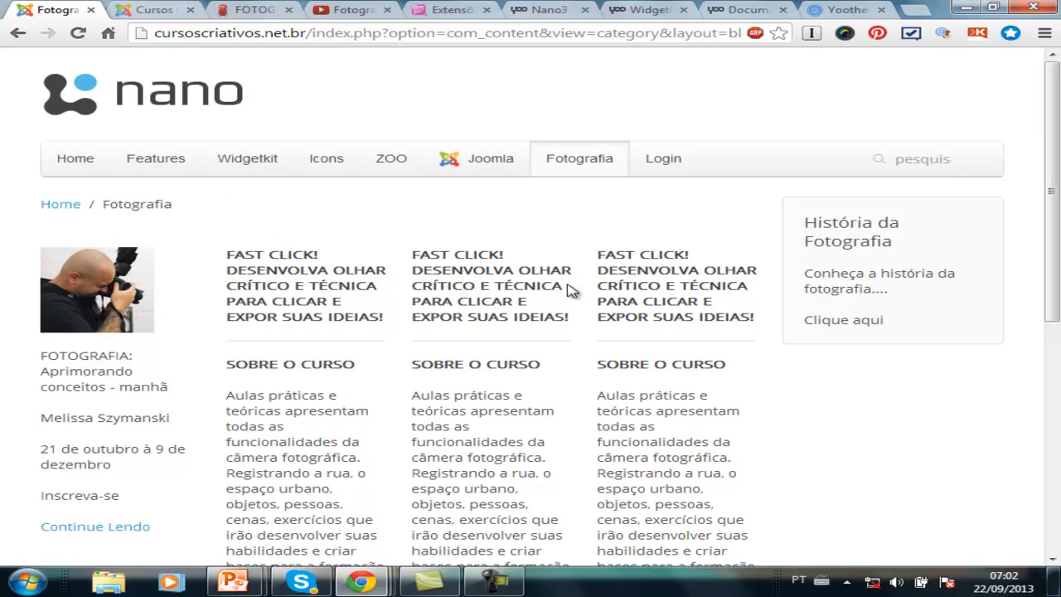
scroll(351, 283, "down", 2)
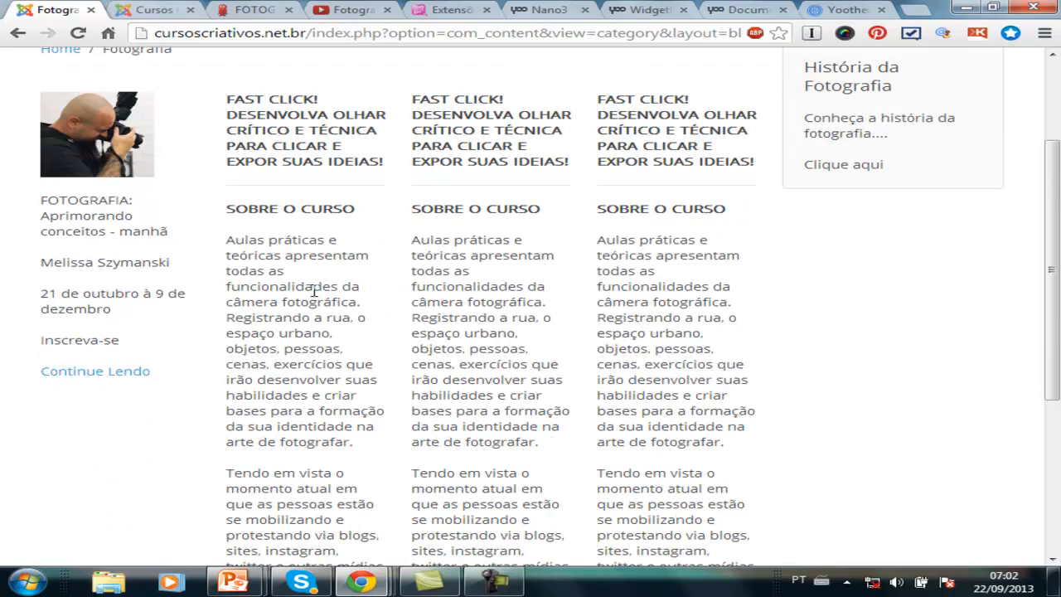
left_click_drag(47, 200, 170, 344)
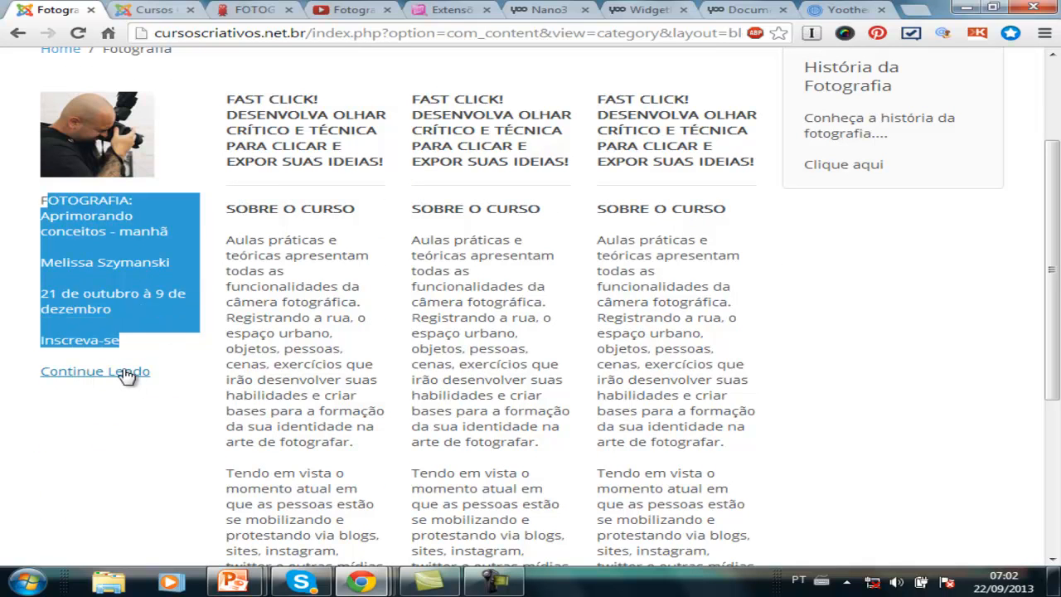
left_click(126, 374)
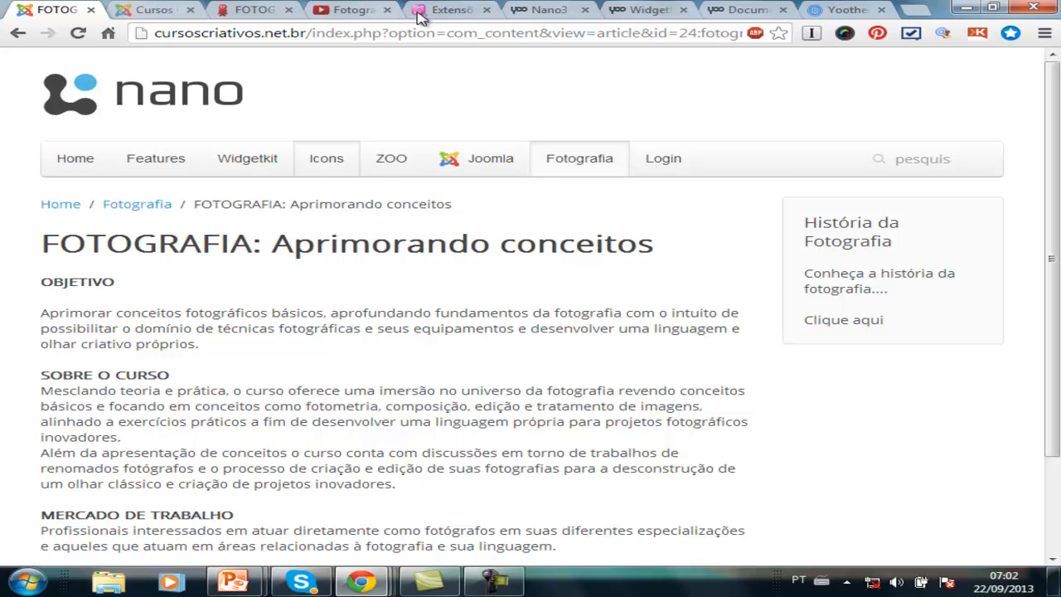
Step: Switch to the MindMeister map of Joomla extensions and copy the AllVideos v4.5.0 download address
left_click(450, 14)
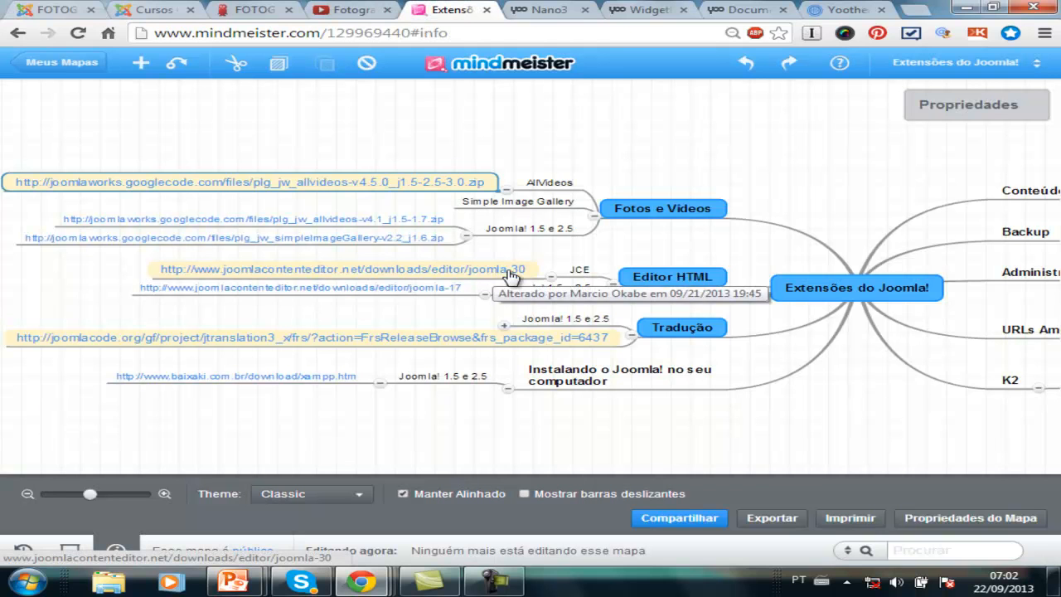
double_click(491, 182)
key("ctrl+c")
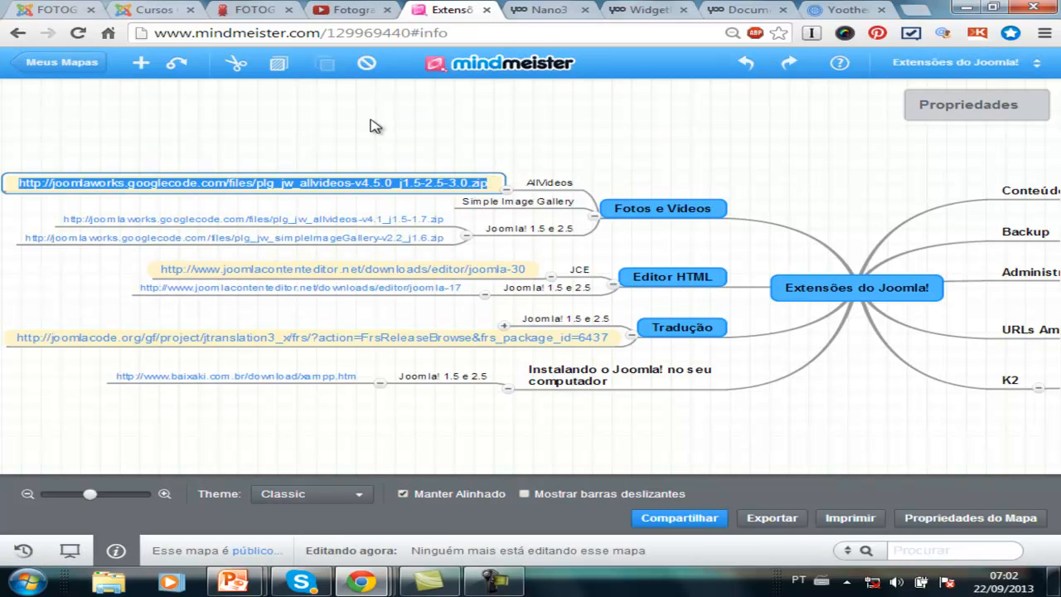
left_click(344, 9)
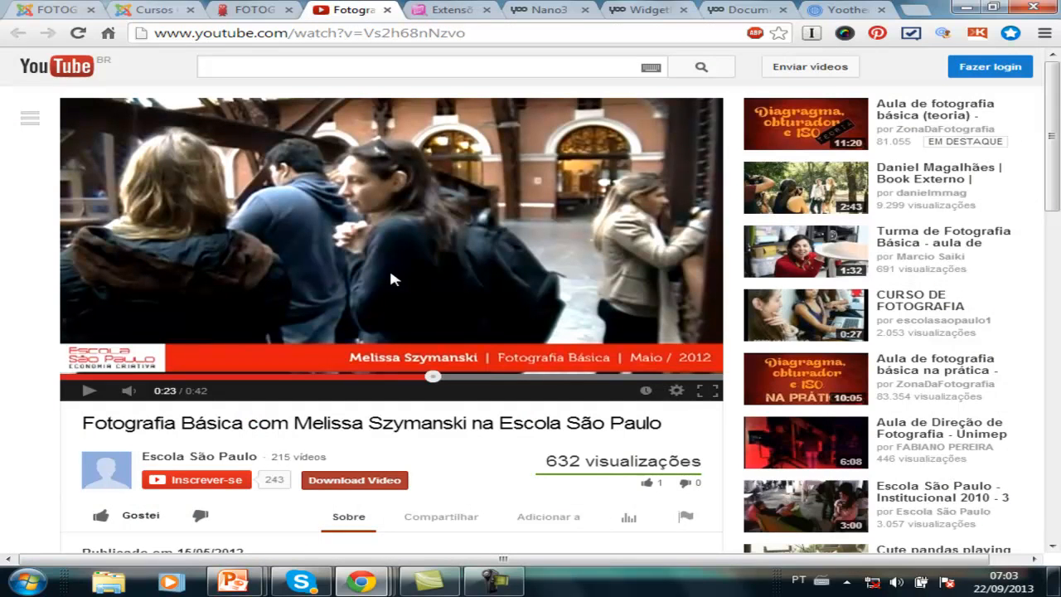
left_click(56, 12)
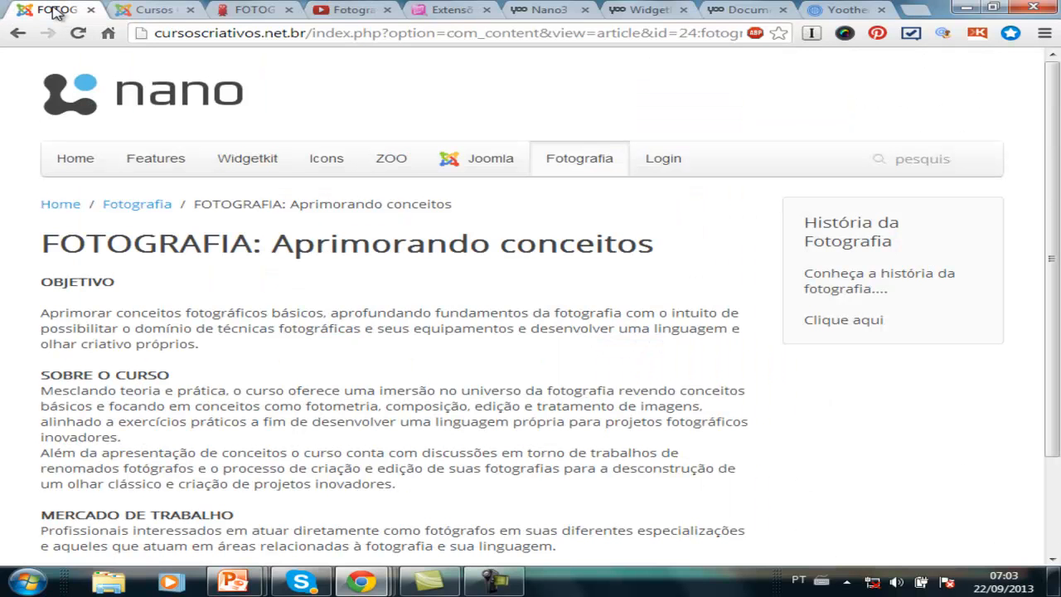
left_click(139, 12)
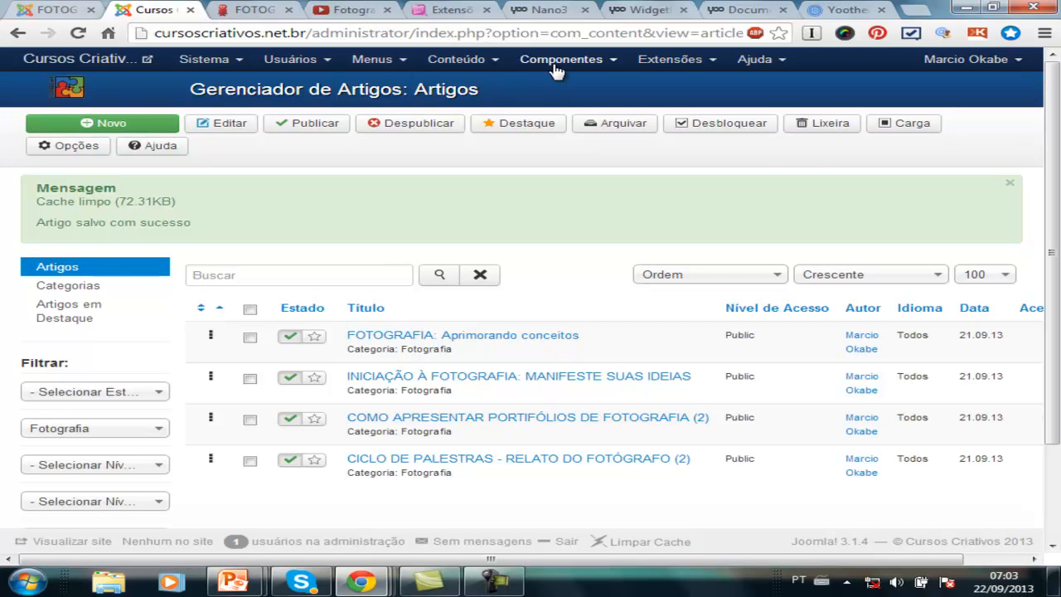
left_click(693, 66)
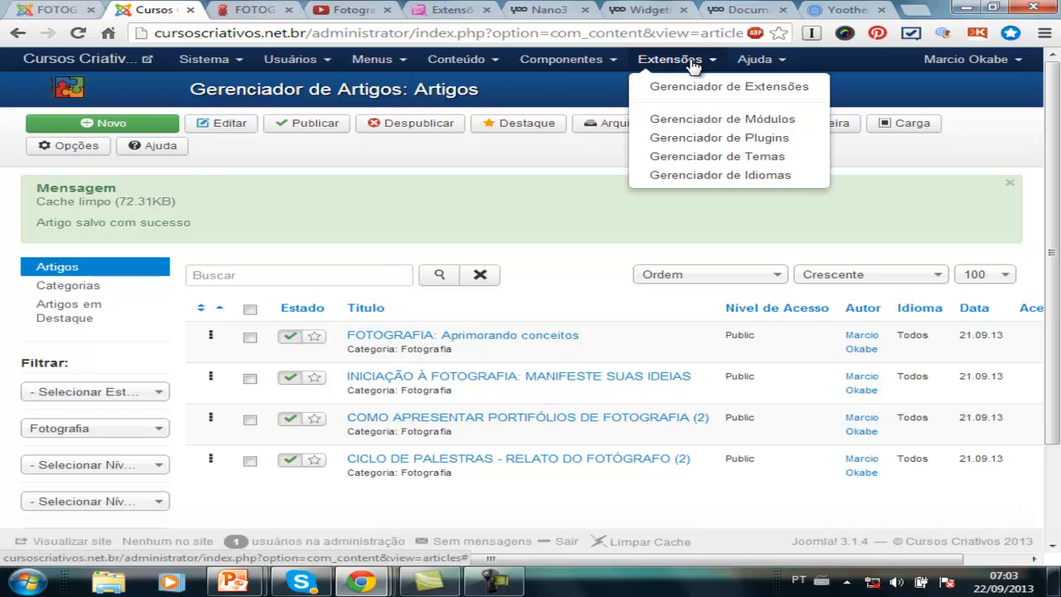
left_click(711, 88)
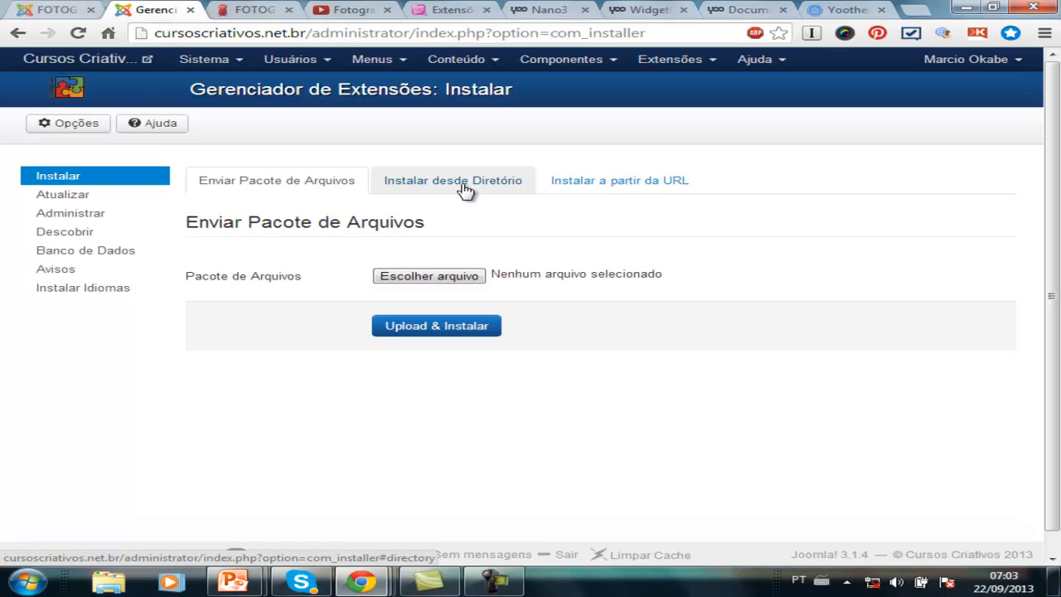
left_click(595, 181)
triple_click(517, 275)
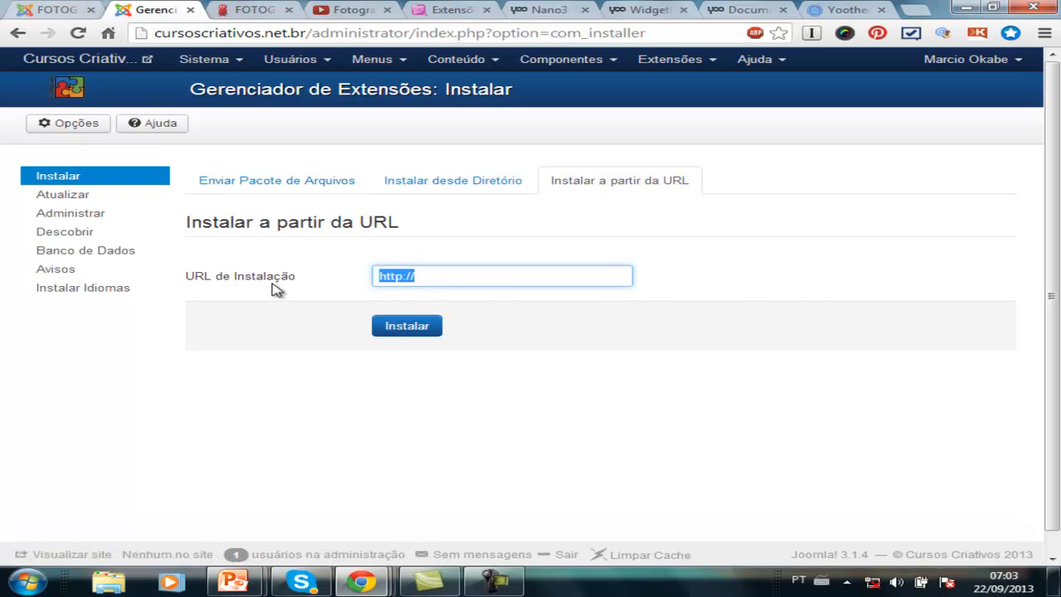
key("ctrl+v")
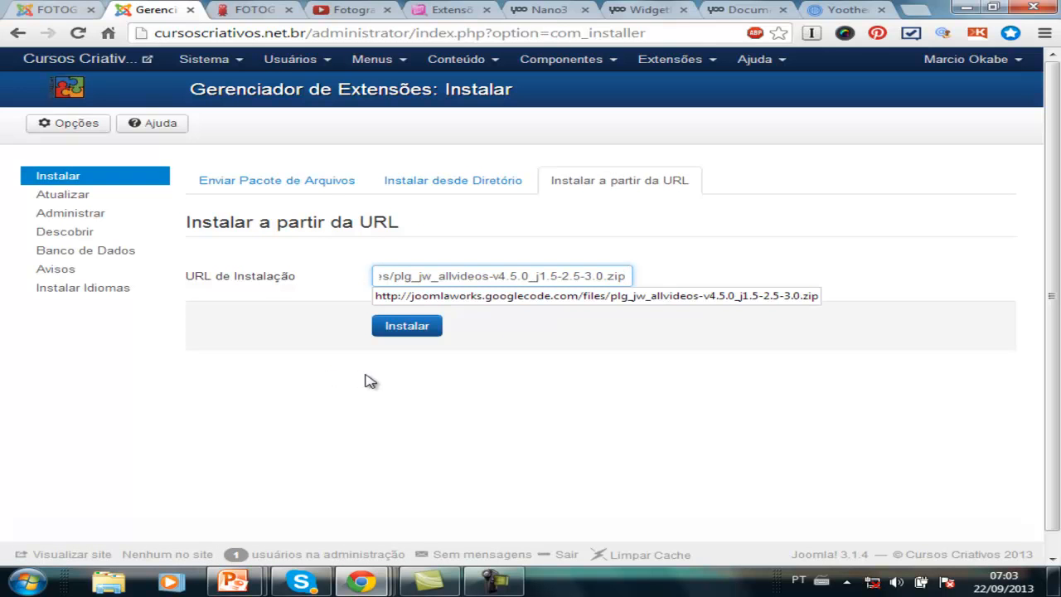
left_click(423, 332)
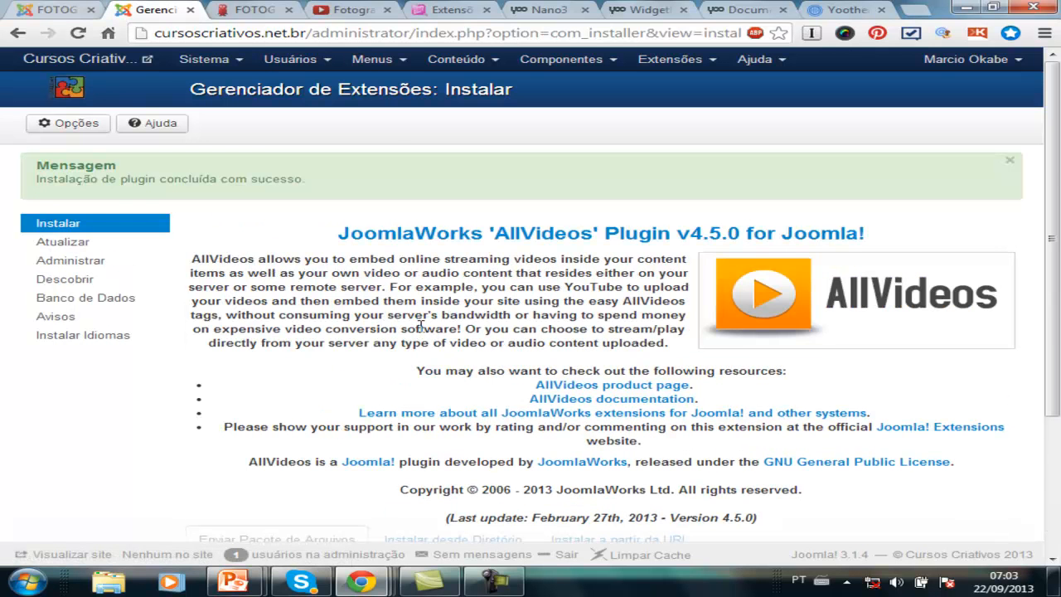
scroll(423, 331, "down", 3)
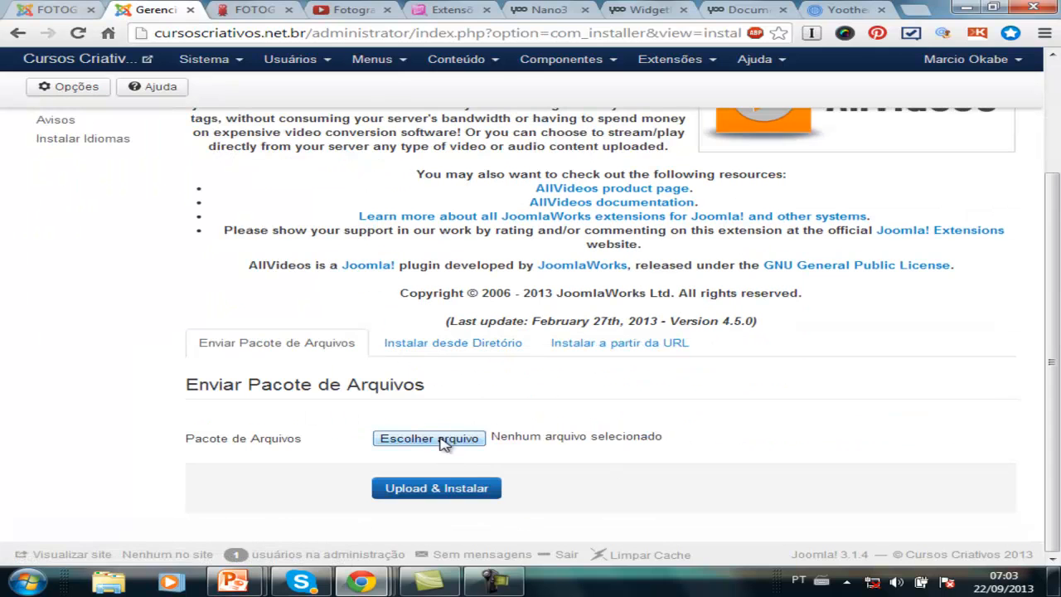
scroll(407, 303, "up", 3)
scroll(406, 290, "down", 3)
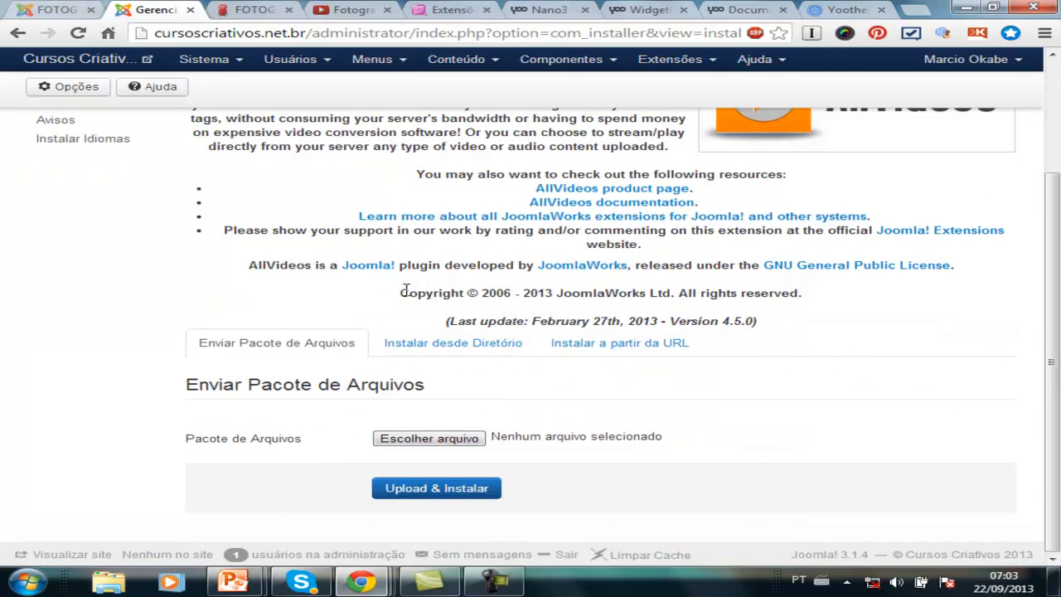
left_click(458, 494)
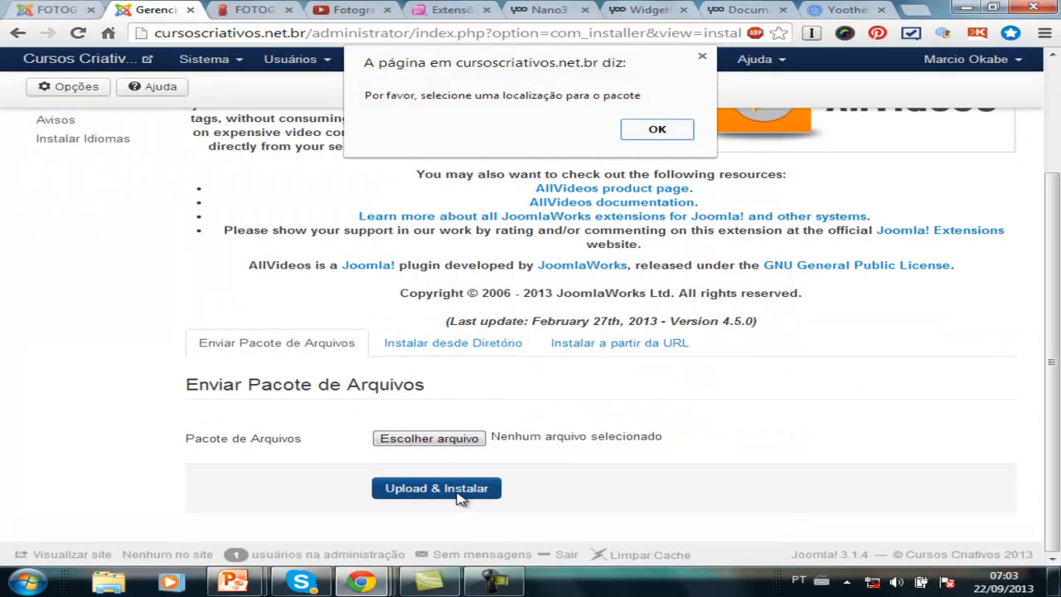
left_click(657, 130)
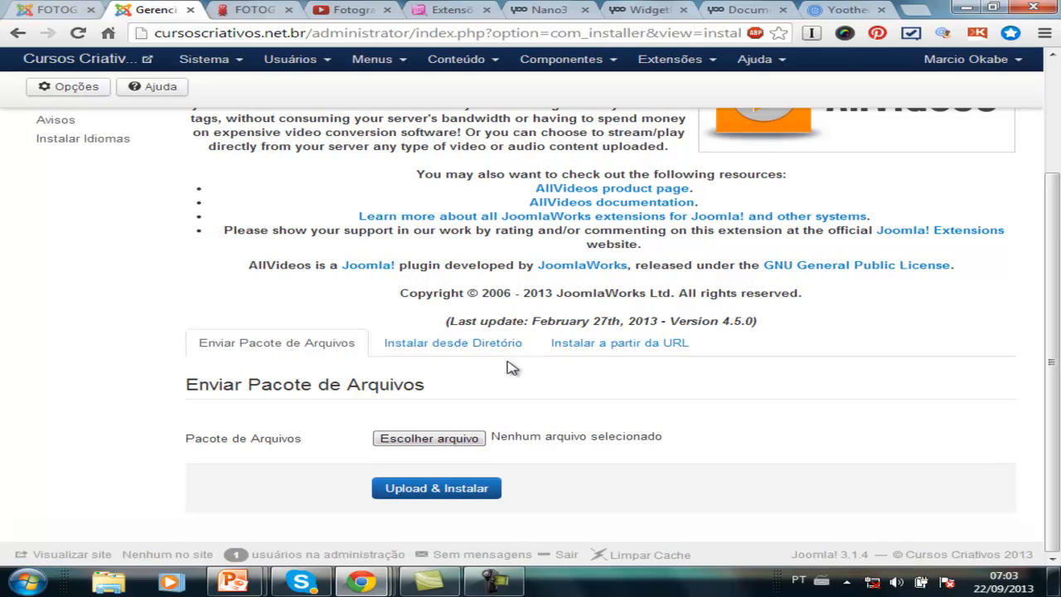
scroll(489, 331, "up", 3)
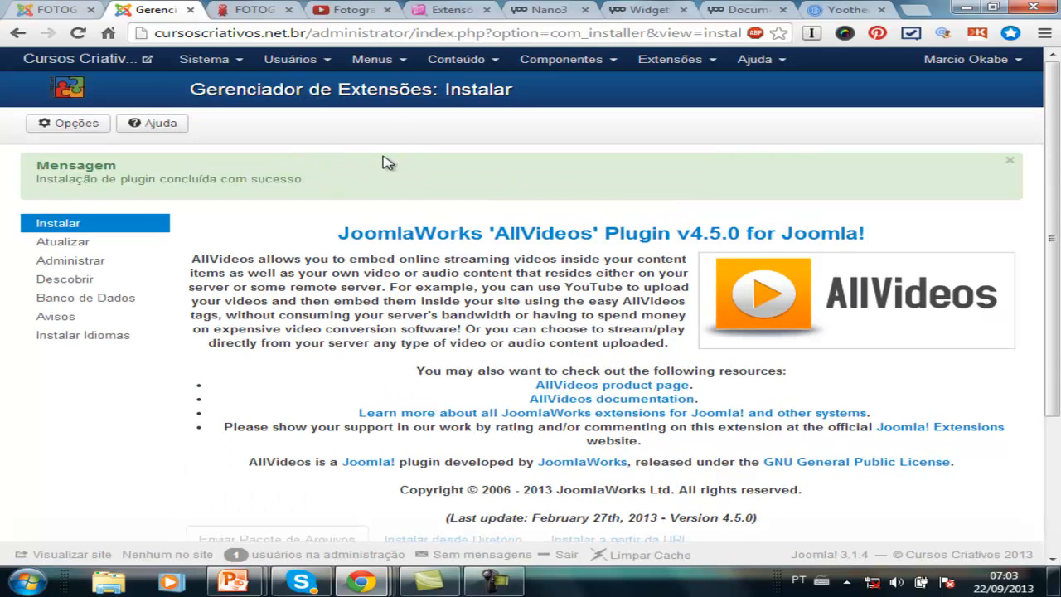
Step: Enable the AllVideos (by JoomlaWorks) content plugin in the plugin manager
left_click(698, 66)
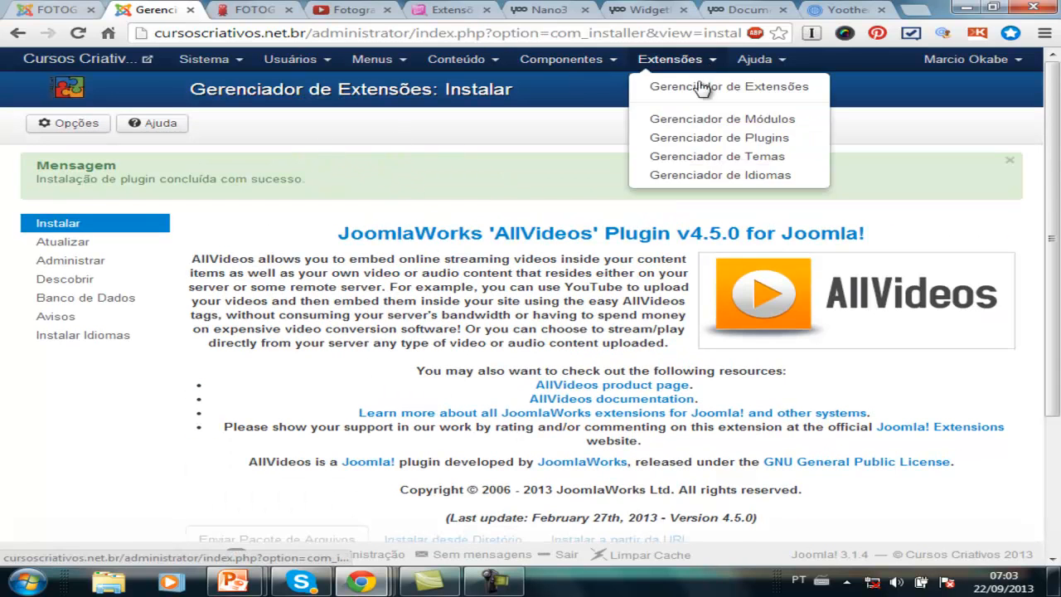
left_click(716, 139)
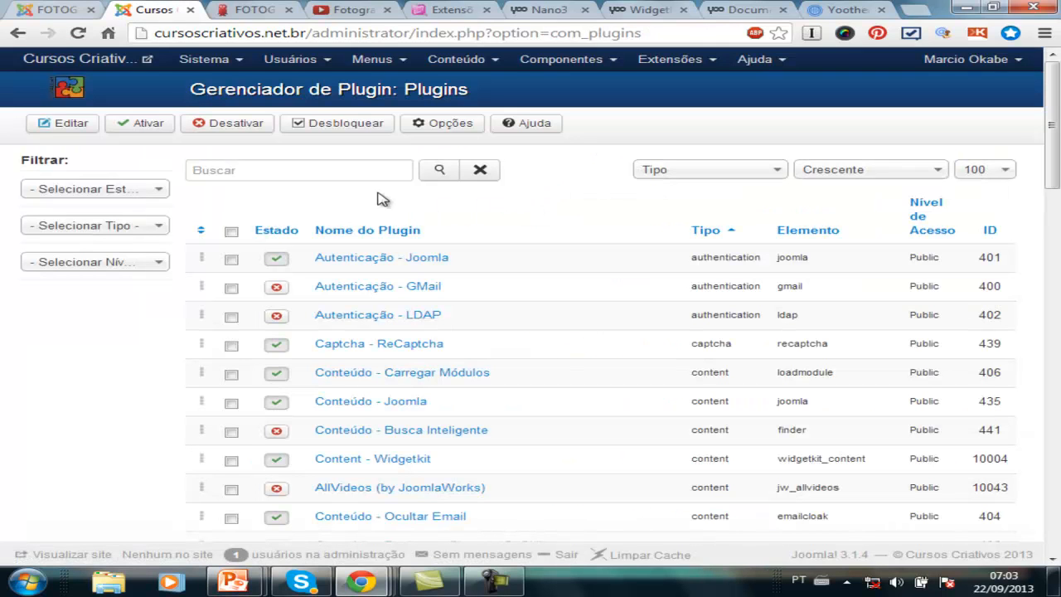
left_click(338, 172)
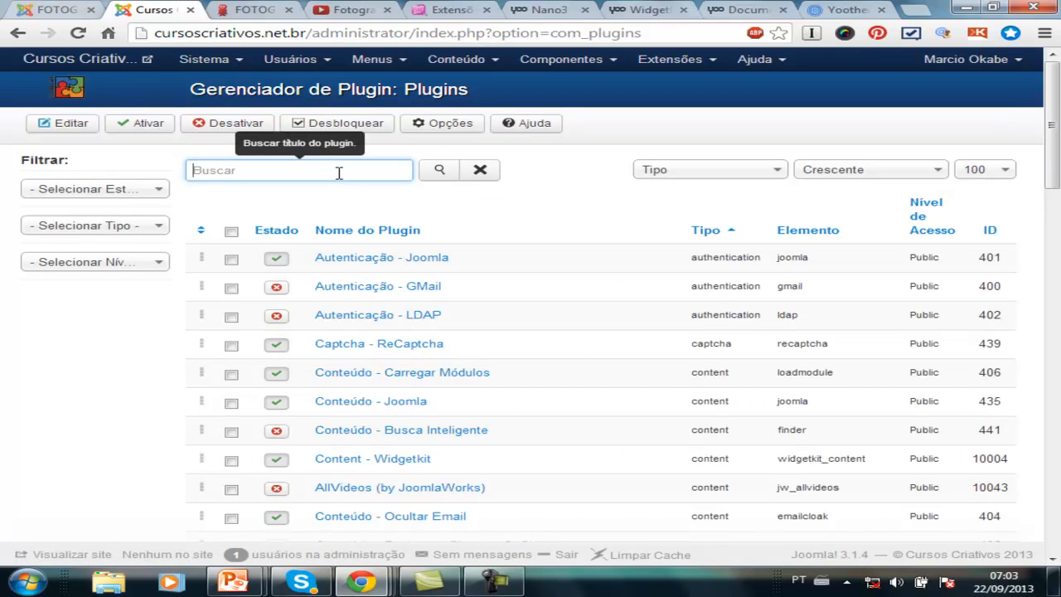
left_click(277, 489)
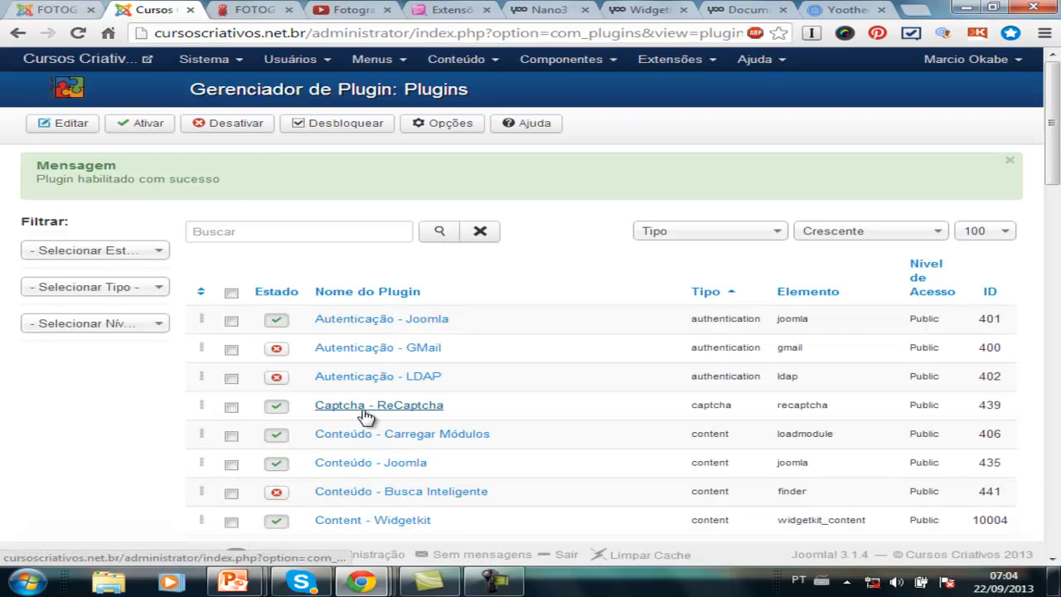
Step: Filter the plugin list by "all" and open the basic options of the AllVideos plugin
scroll(365, 416, "down", 3)
scroll(365, 416, "up", 3)
left_click(352, 232)
type("all")
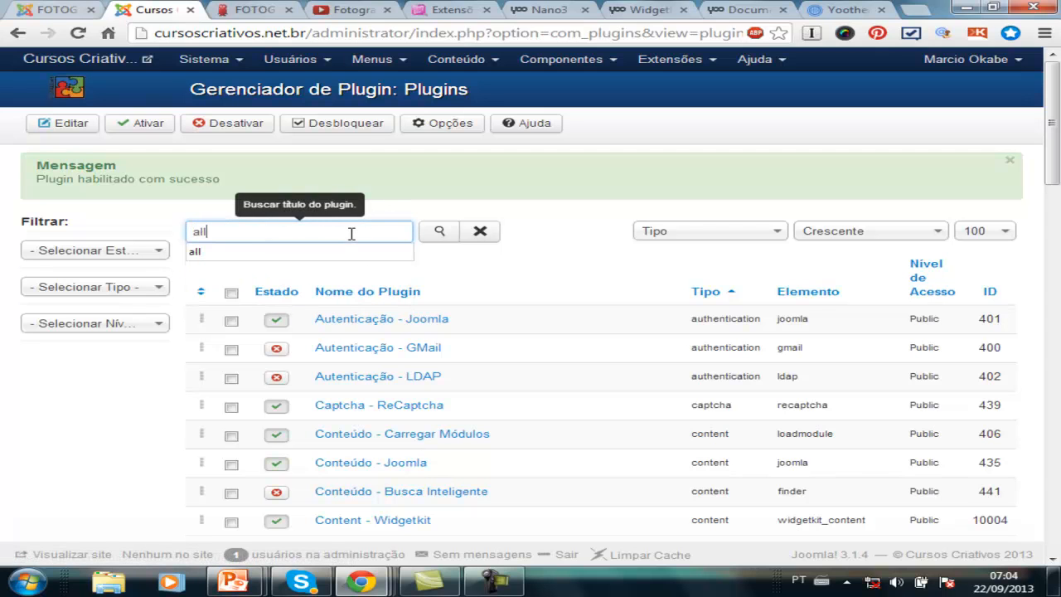
key("Return")
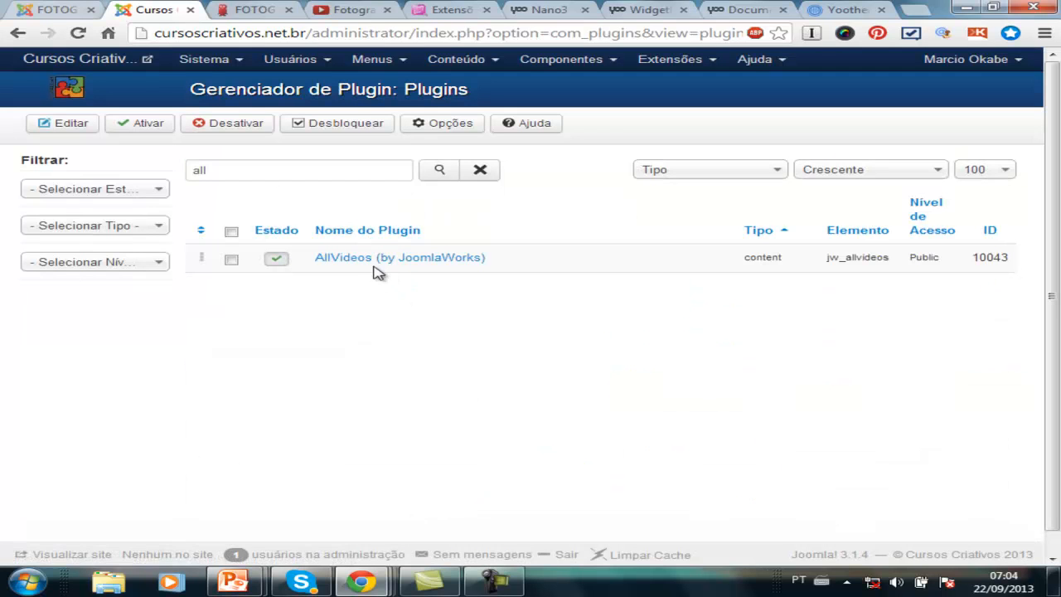
left_click(374, 265)
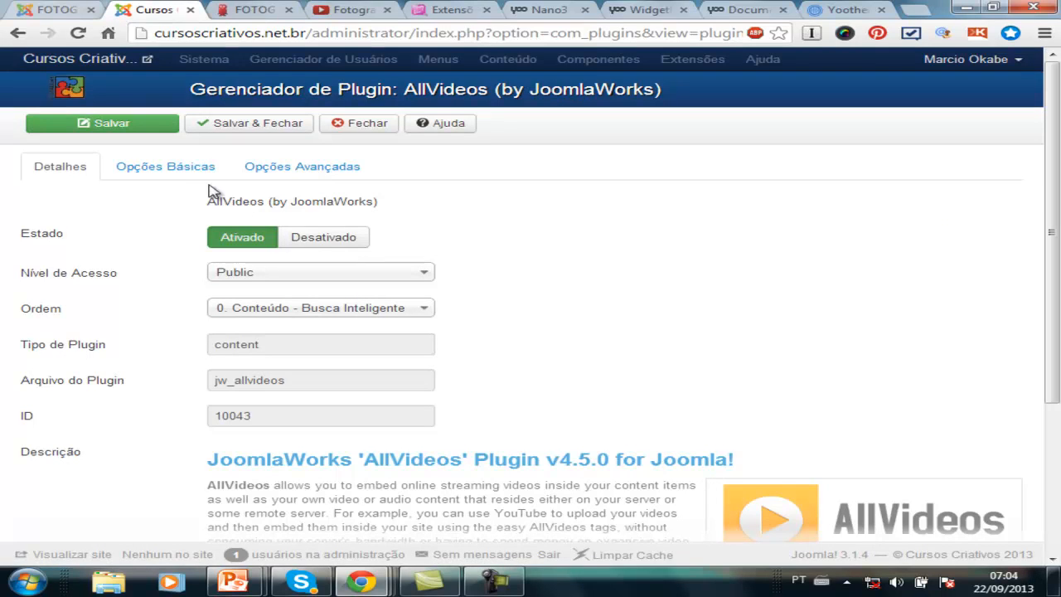
left_click(186, 173)
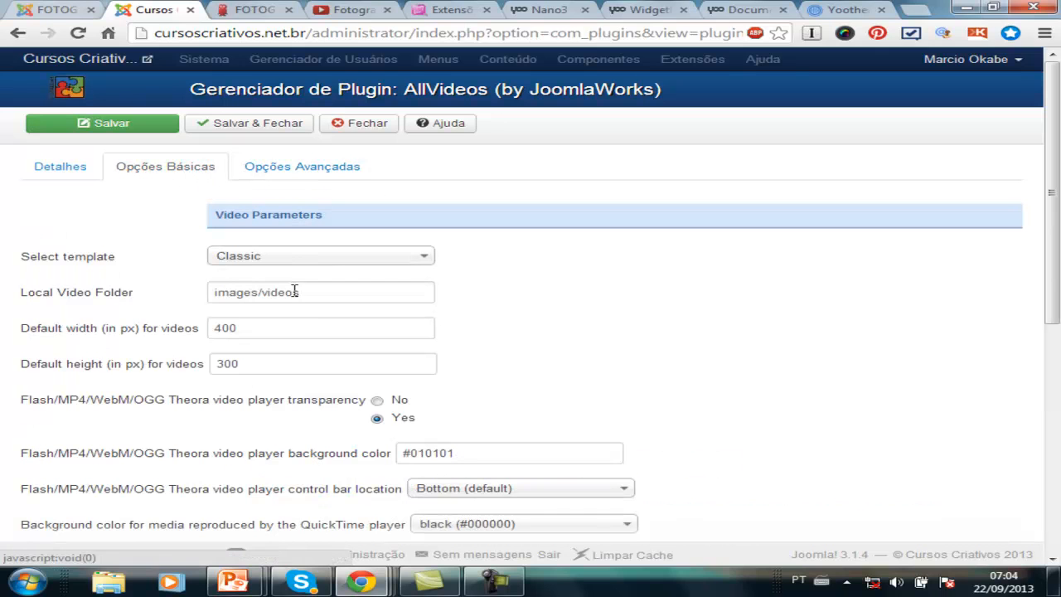
left_click(122, 333)
type("500")
left_click(637, 331)
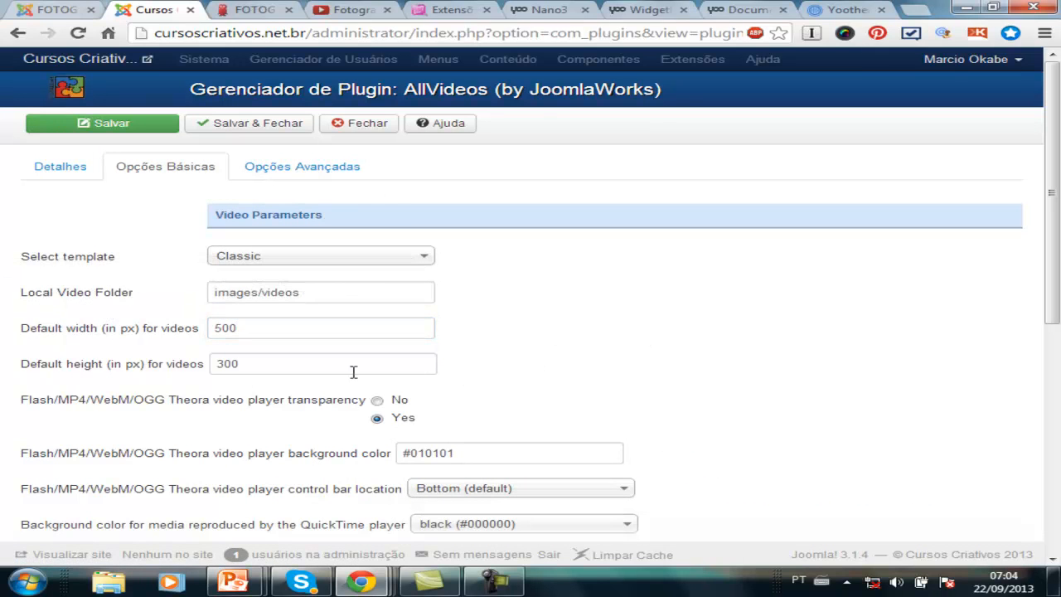
key("ctrl+z")
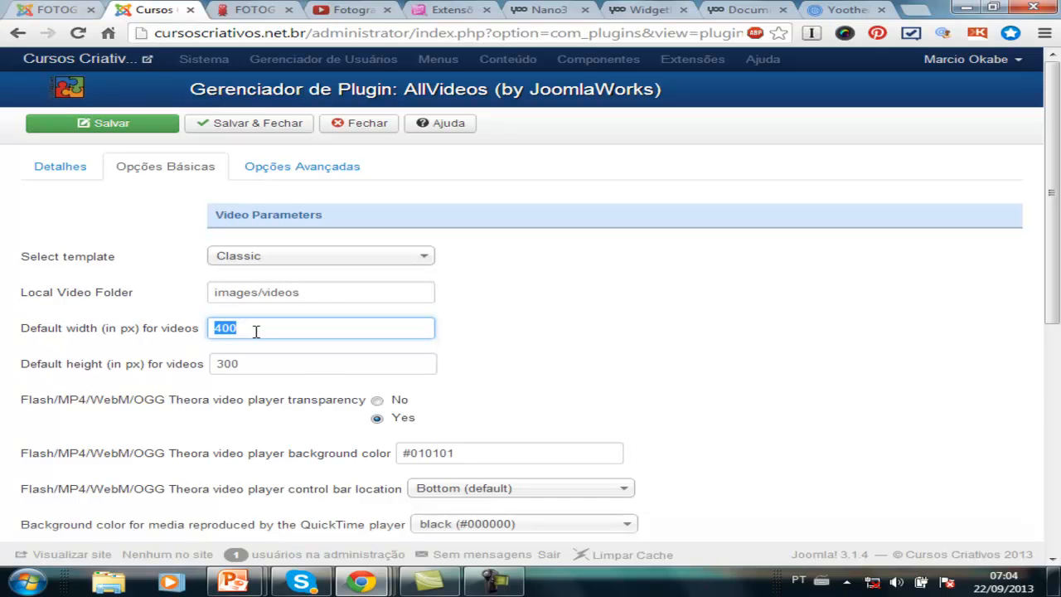
Step: Set the default video width to 600 px and height to 450 px, review the plugin's remaining options, and save and close it
type("600")
key("Tab")
type("450")
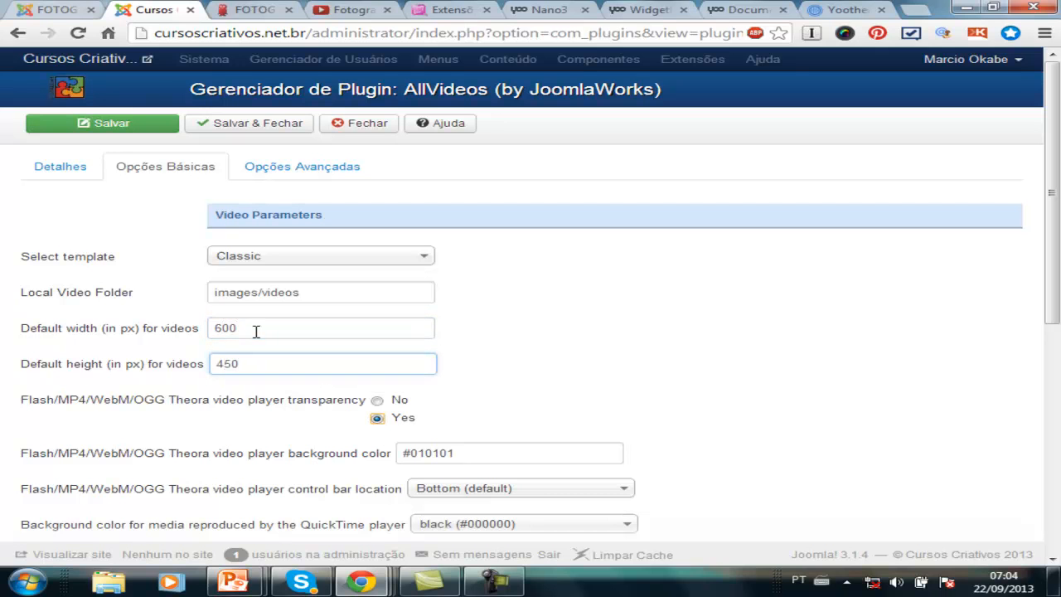
scroll(38, 382, "down", 3)
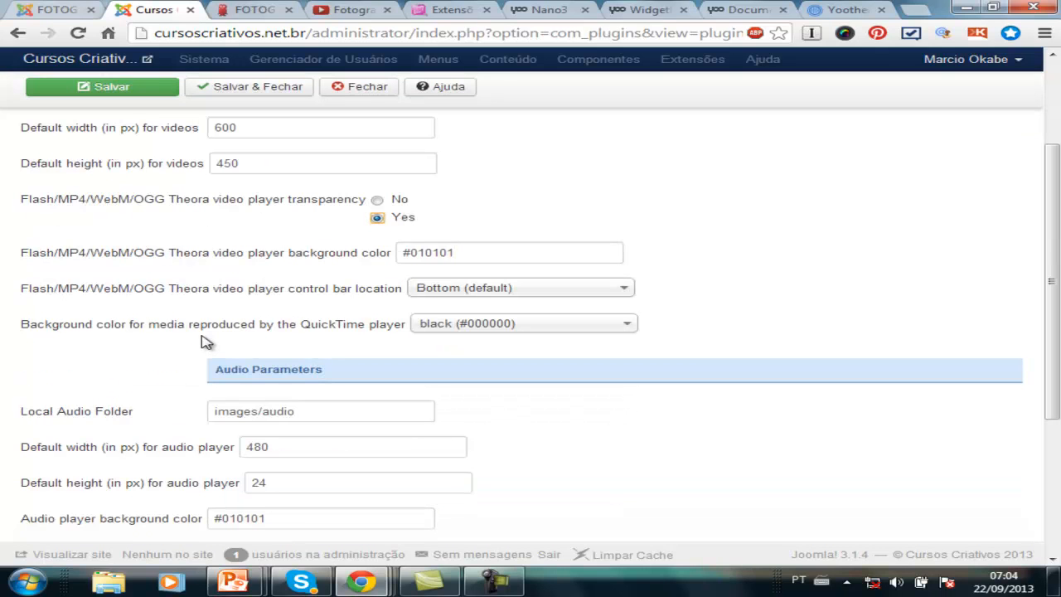
scroll(535, 296, "up", 3)
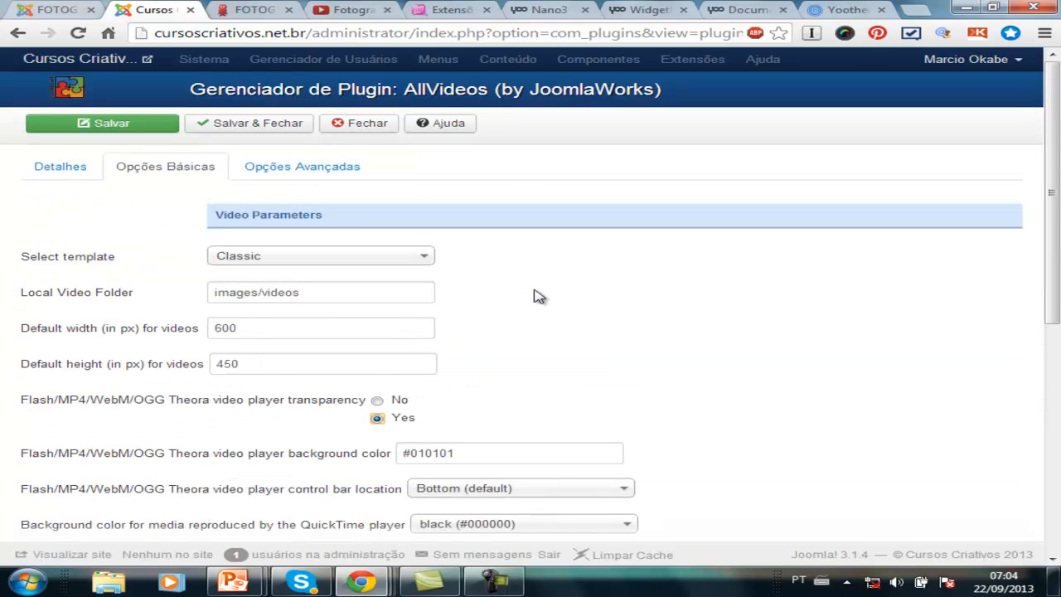
left_click(318, 173)
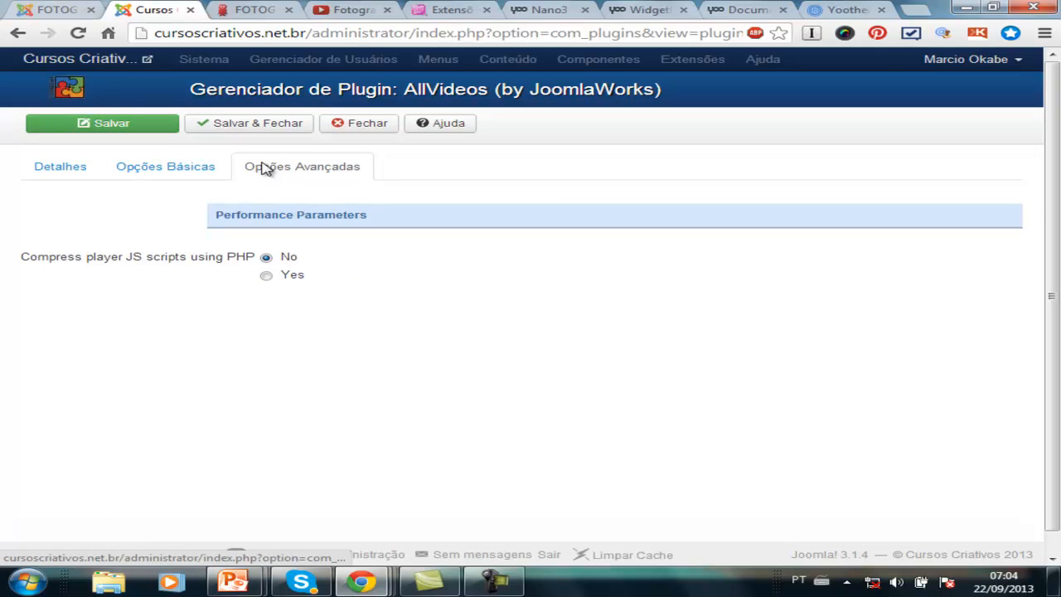
left_click(174, 171)
left_click(240, 122)
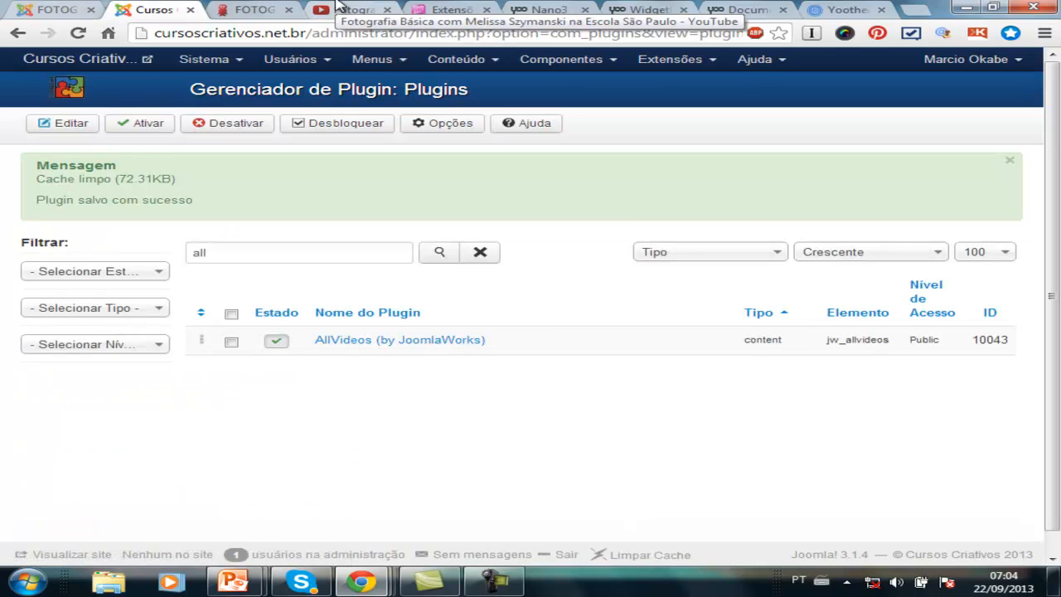
Step: Copy the video ID Vs2h68nNzvo from the address of the Fotografia Básica video on YouTube
left_click(340, 8)
left_click_drag(363, 31, 591, 39)
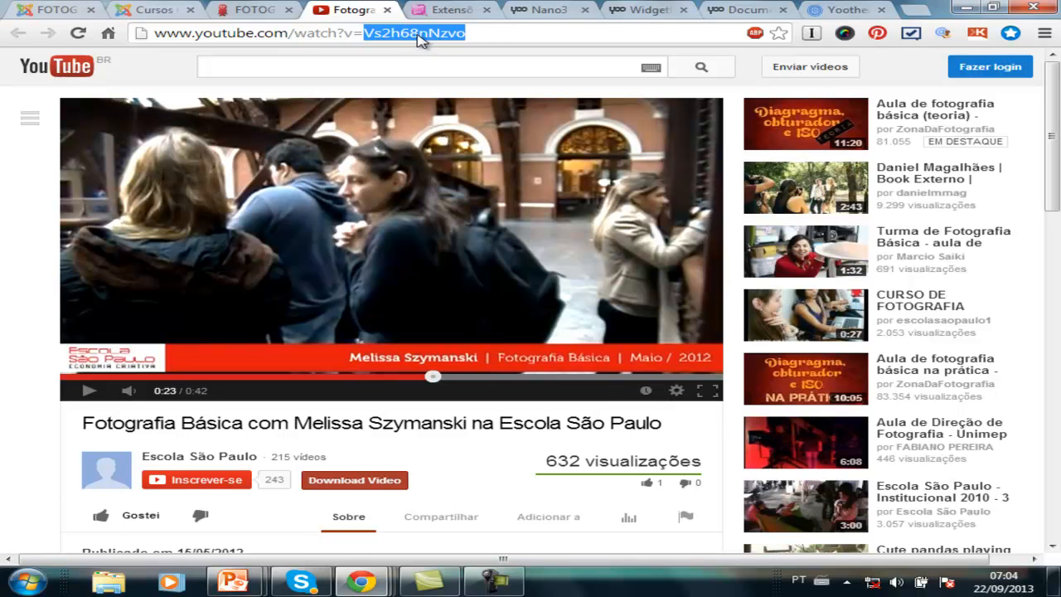
left_click(251, 12)
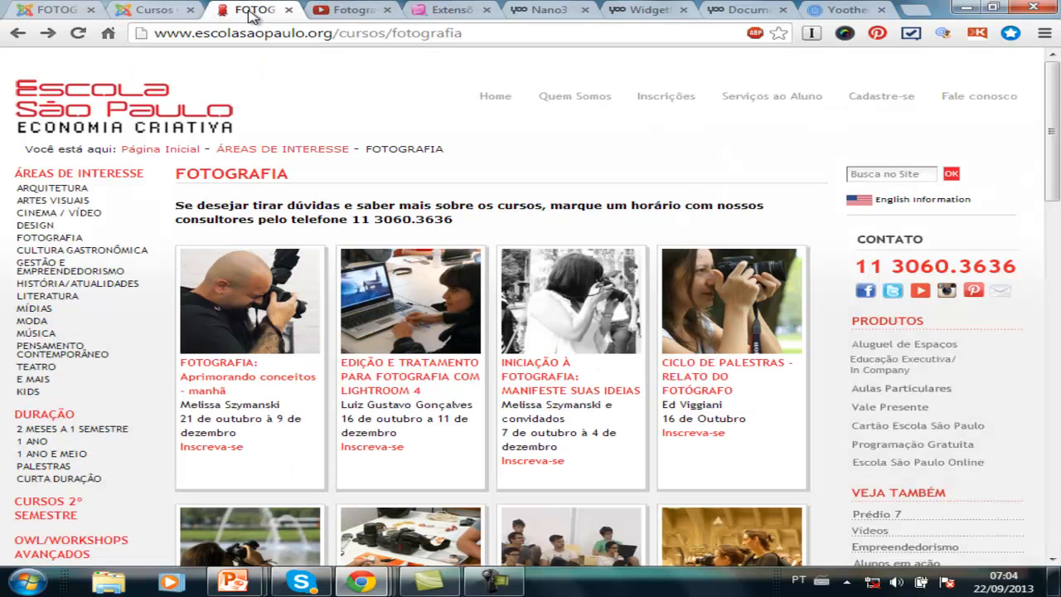
Step: Open the article manager in the Joomla administration, and display the Fotografia category page on the site
left_click(151, 10)
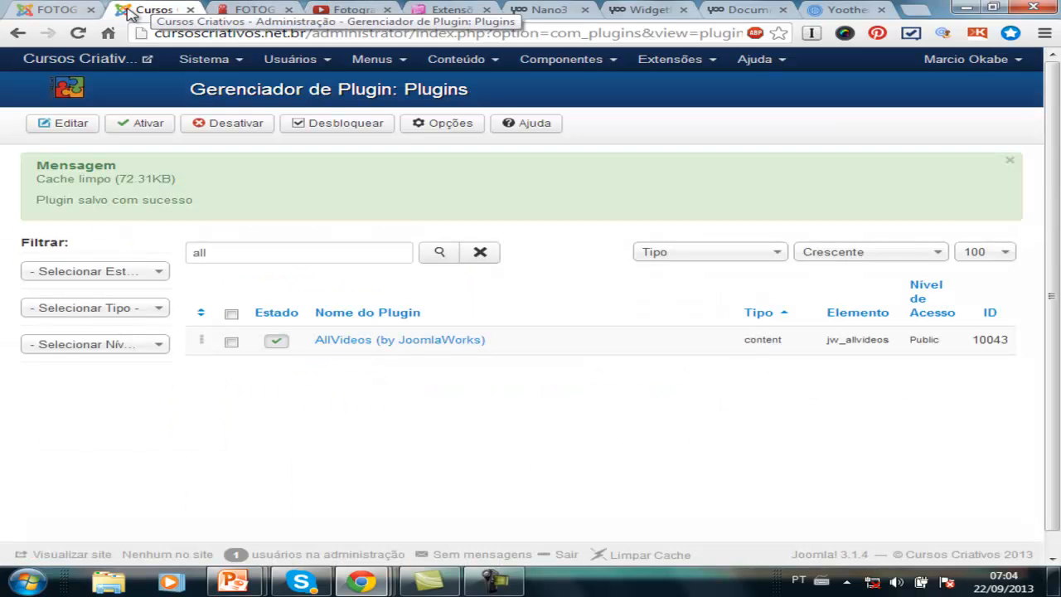
left_click(463, 59)
left_click(454, 86)
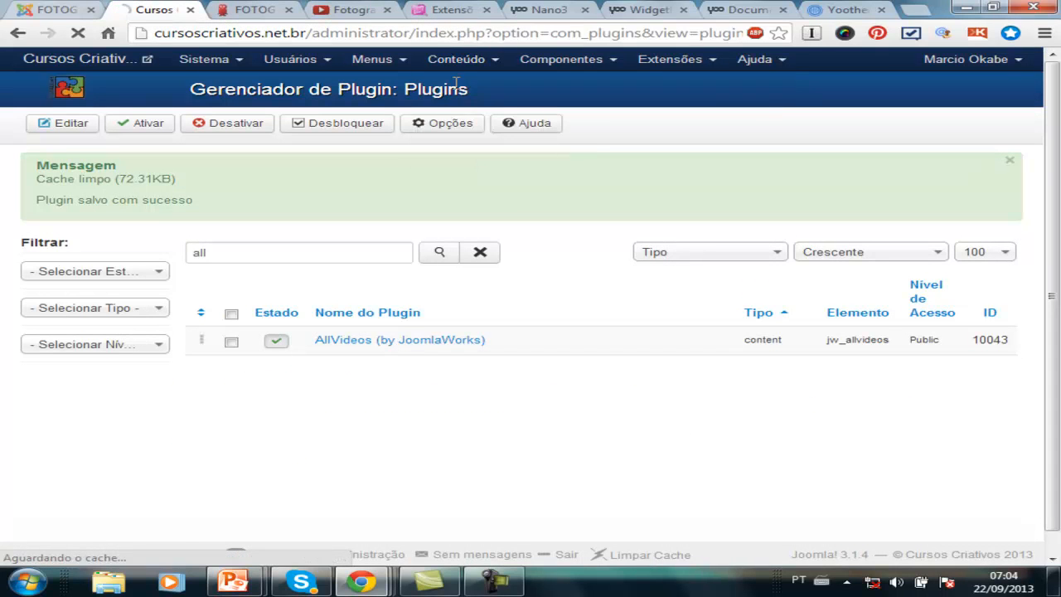
left_click(27, 11)
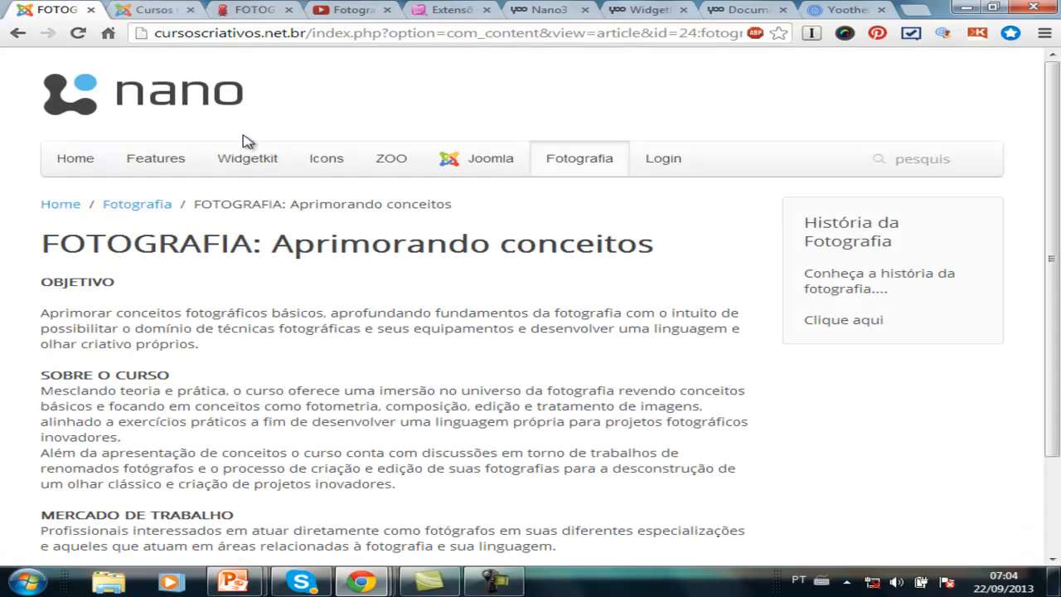
left_click(584, 170)
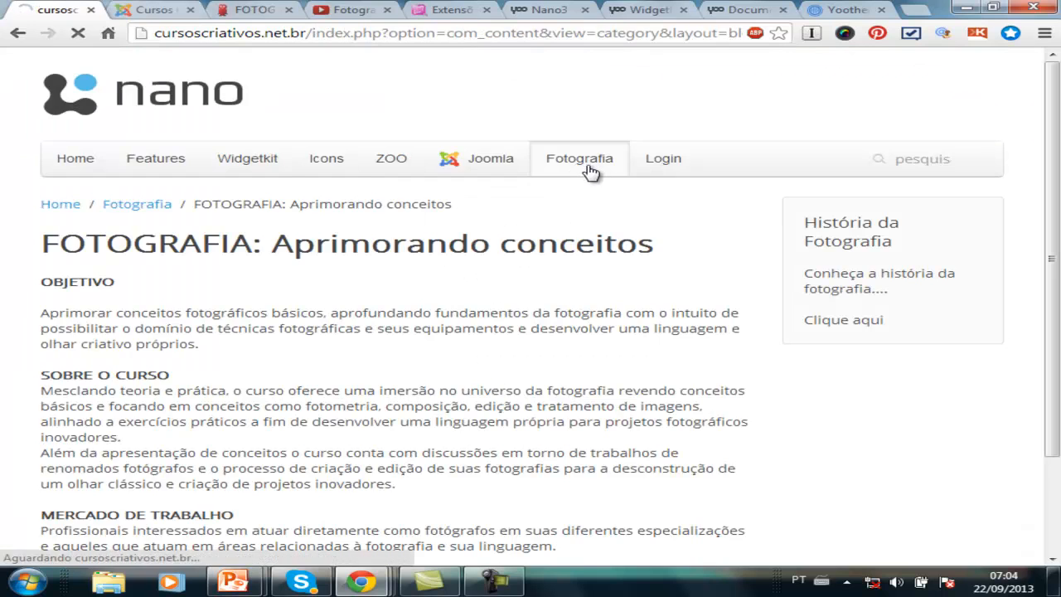
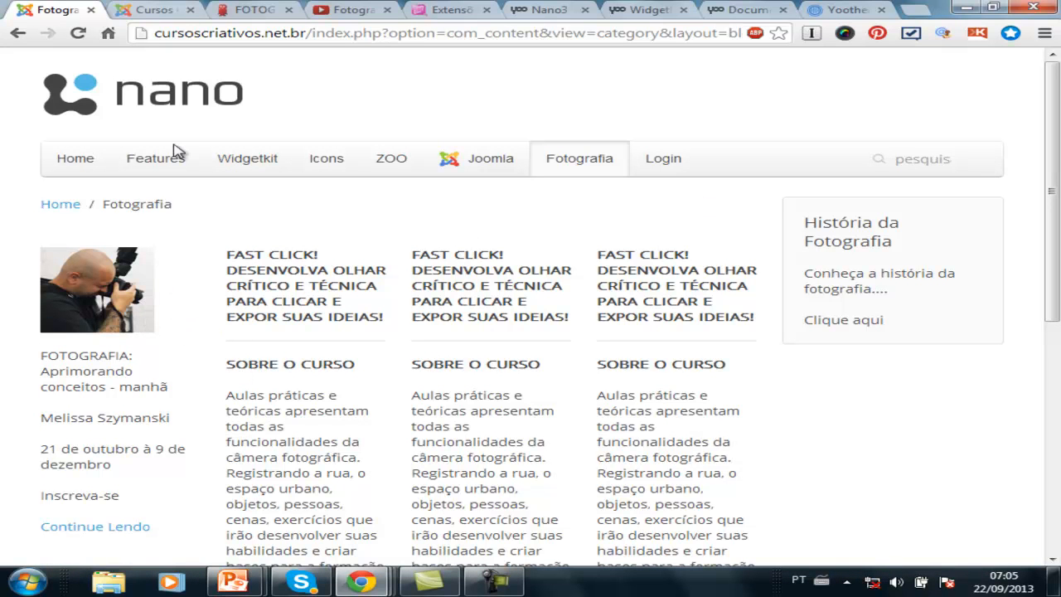
Step: Open the article "FOTOGRAFIA: Aprimorando conceitos" and add the AllVideos tag {youtube}Vs2h68nNzvo{/youtube} on a new line below the OBJETIVO paragraph
left_click(153, 10)
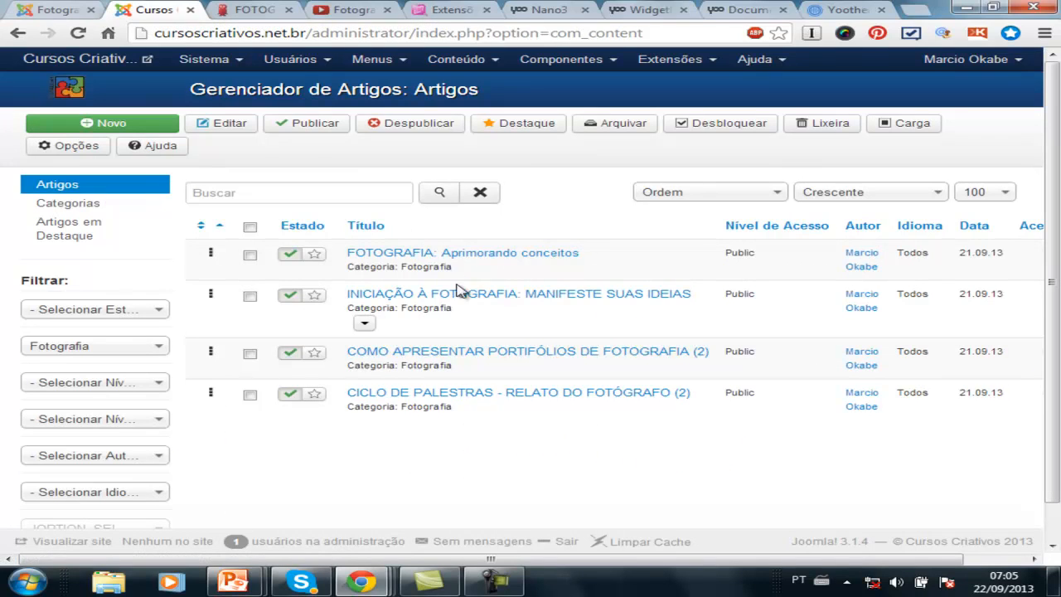
left_click(460, 253)
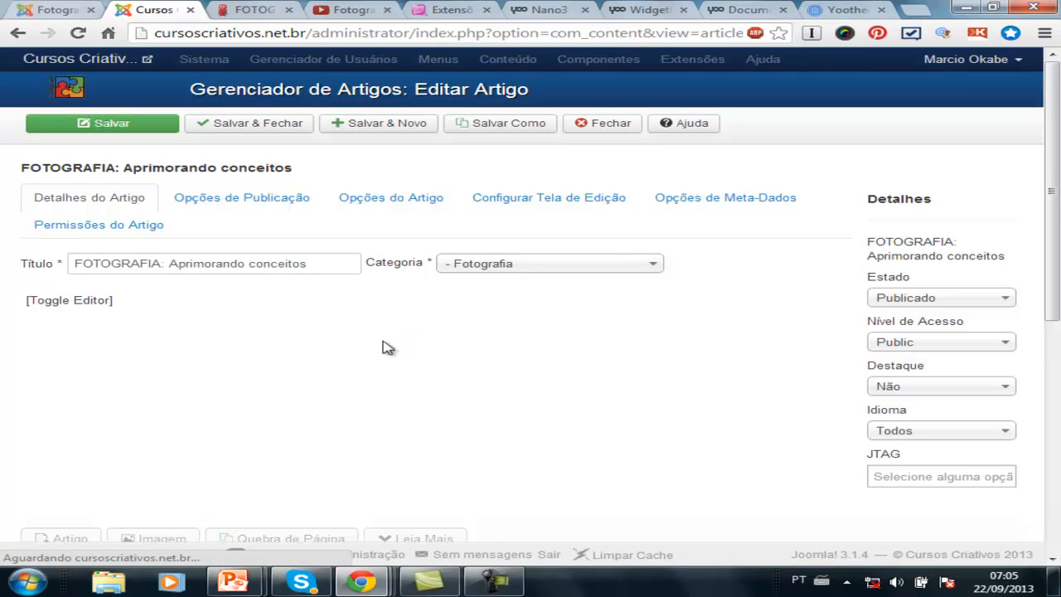
scroll(345, 355, "down", 3)
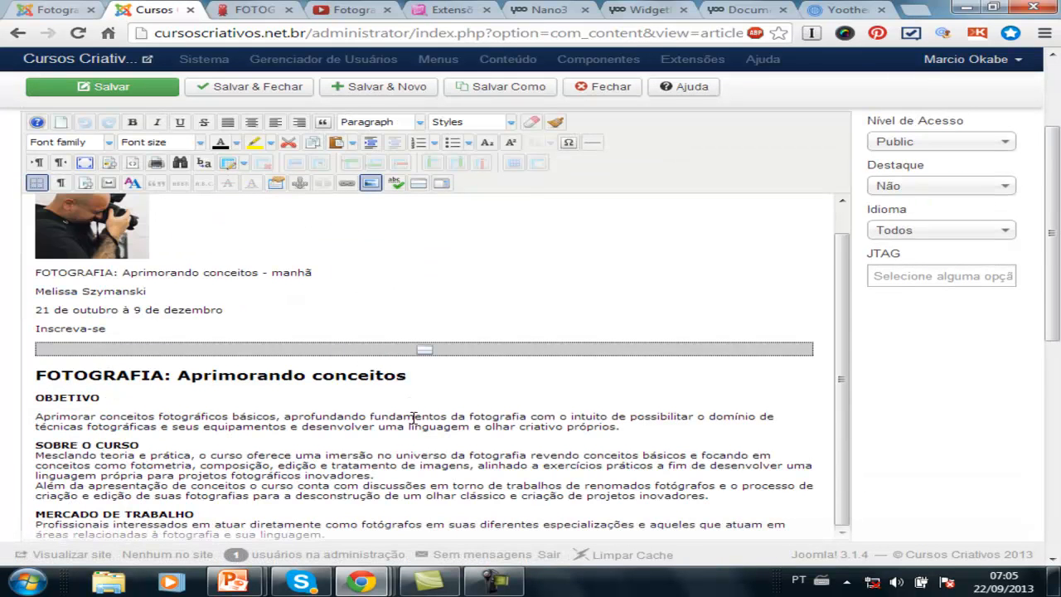
left_click(642, 425)
key("Return")
type("{}")
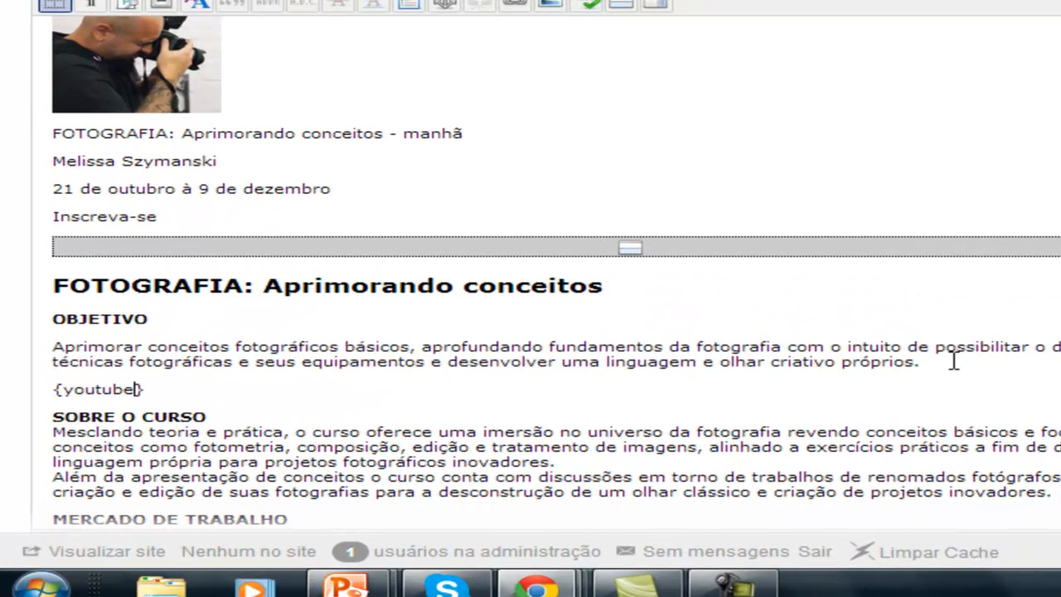
type("Vs2h68nNzvo")
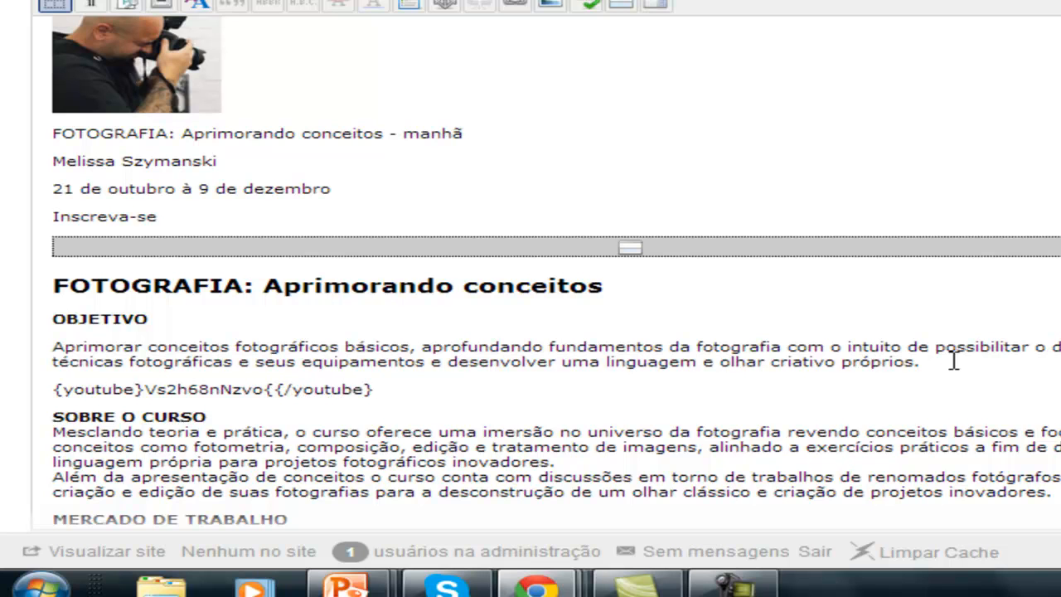
Step: Check the video ID in the tag, remove the surplus brace before /youtube, and save and close the article
double_click(220, 390)
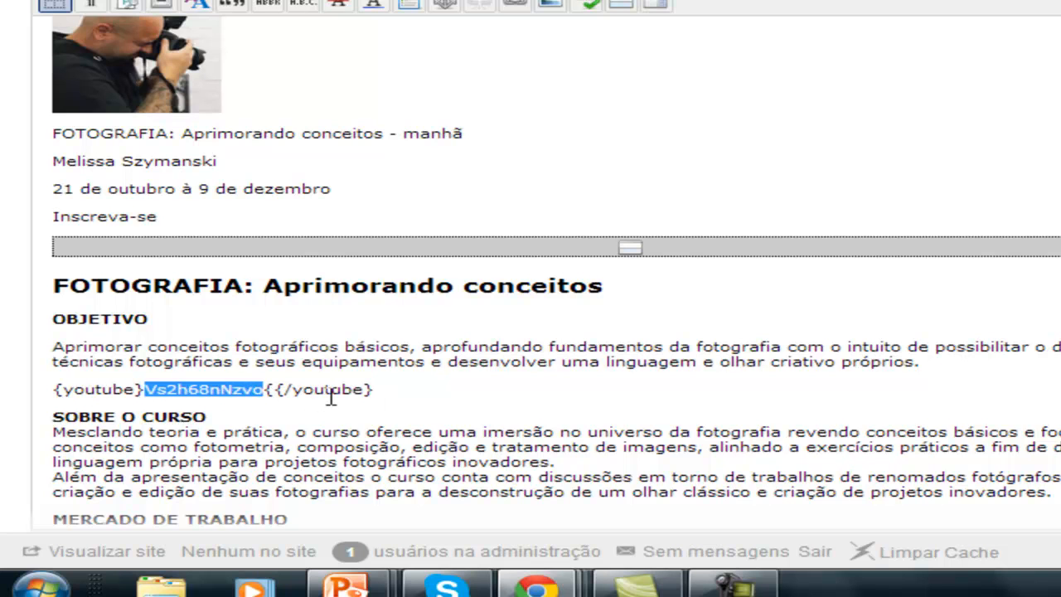
left_click(294, 393)
key("BackSpace")
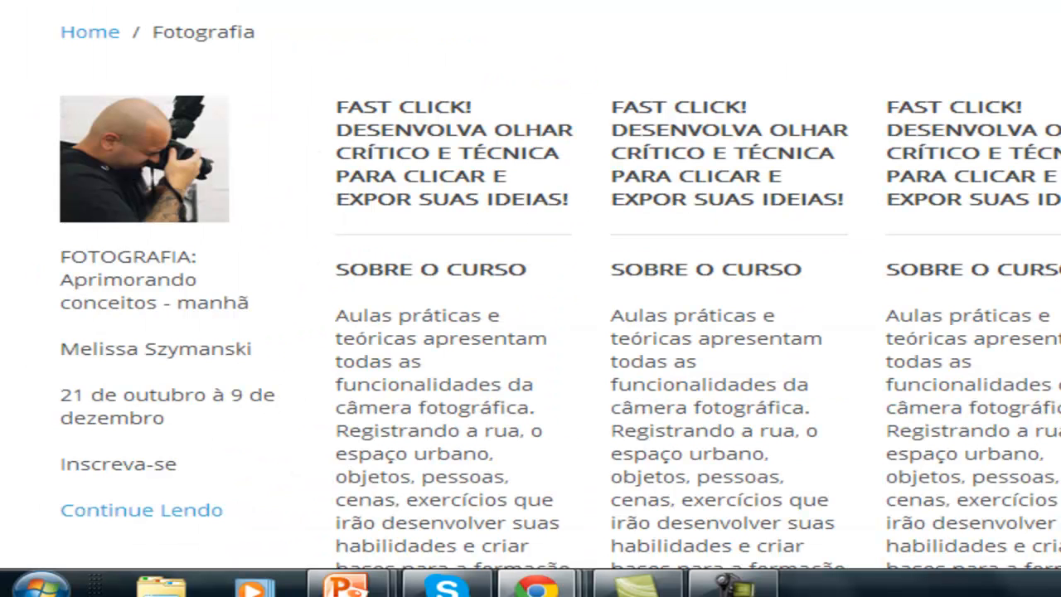
Step: Open the full text of the first course on the site, check the embedded video, and return to the Fotografia category page
left_click(132, 513)
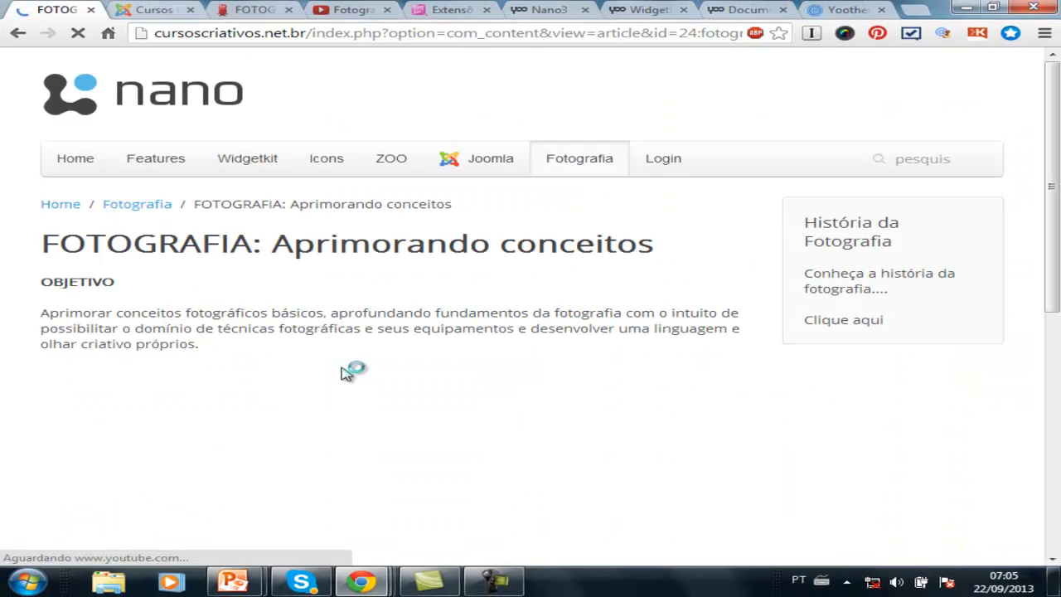
scroll(344, 342, "down", 1)
scroll(344, 342, "down", 2)
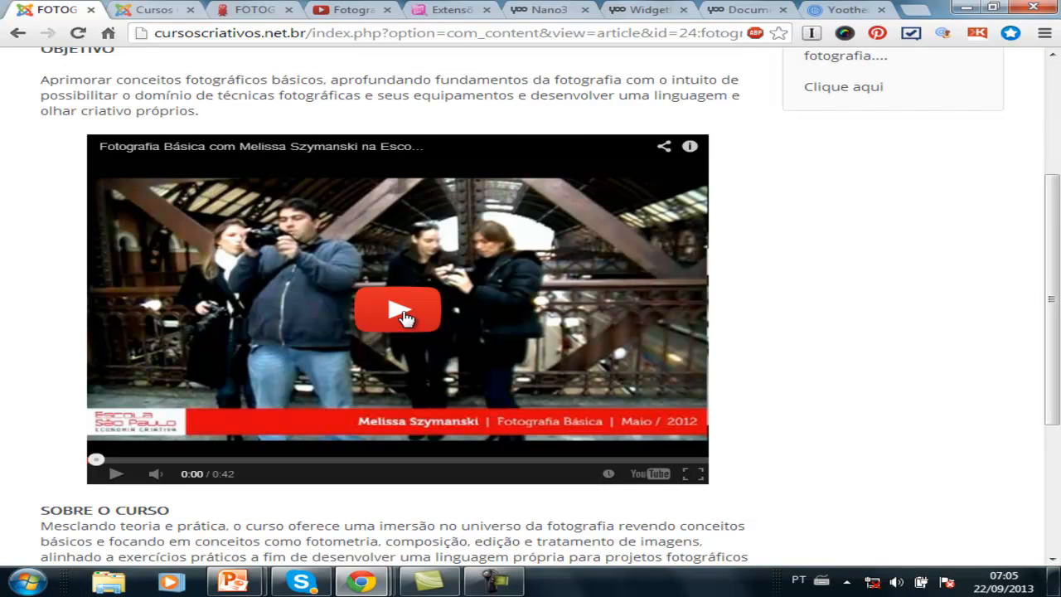
scroll(405, 318, "up", 3)
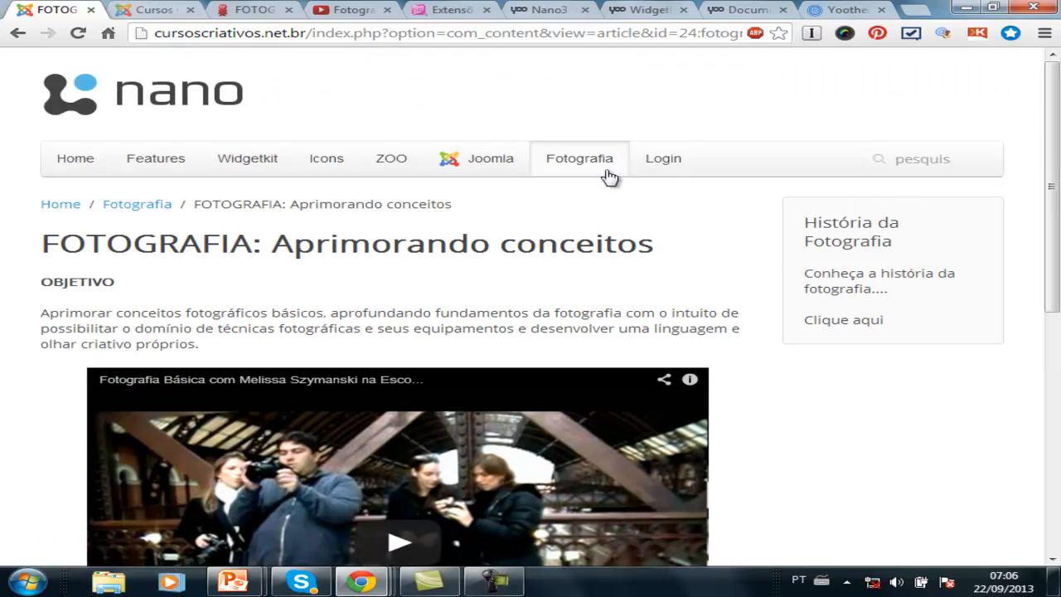
left_click(590, 166)
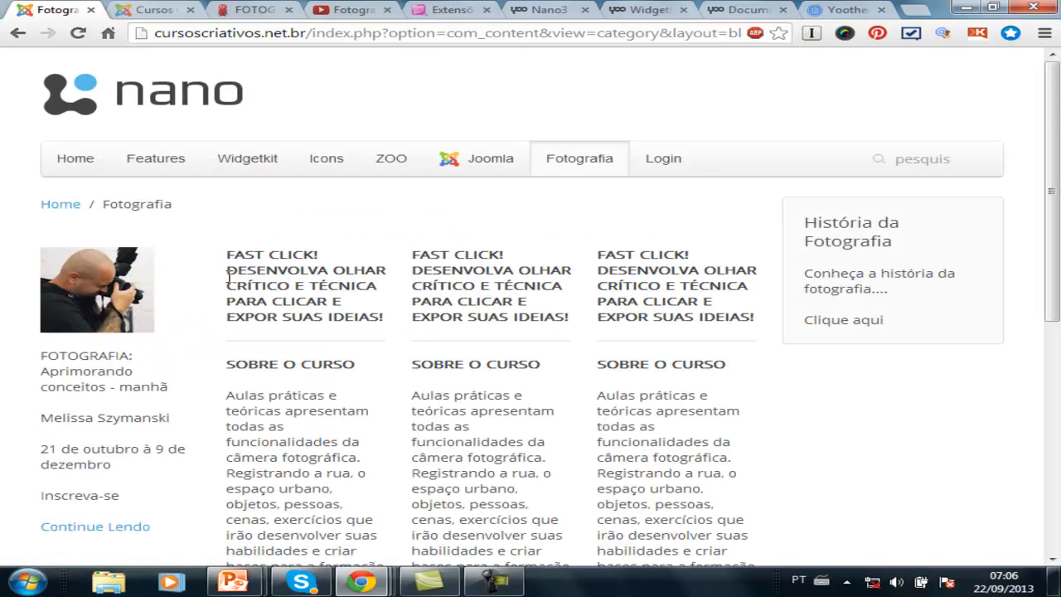
Step: Open the Fotografia item of the Main Menu for editing and look through its advanced blog layout and article options
left_click(149, 10)
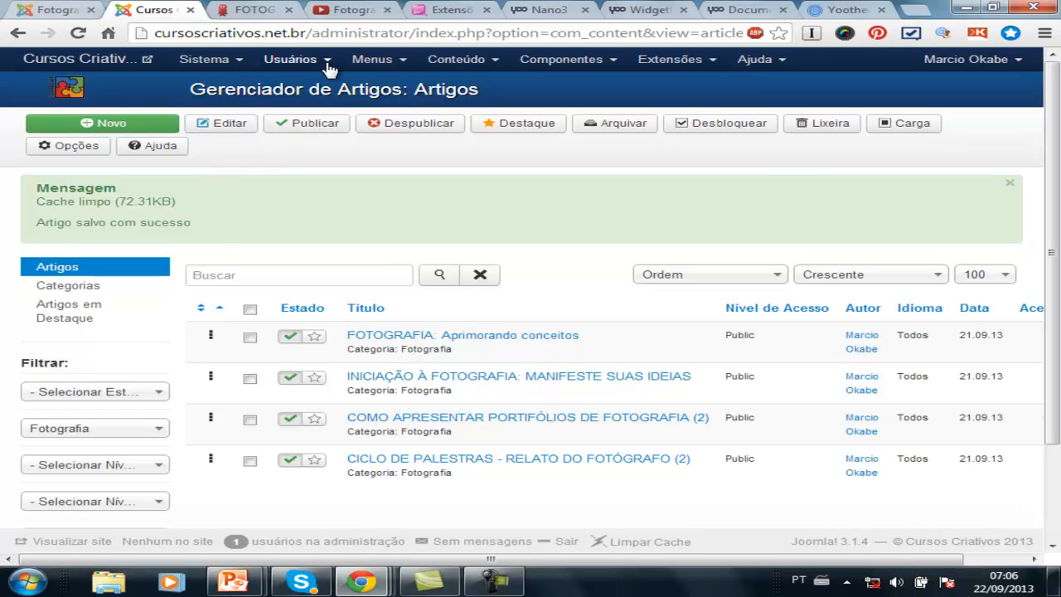
left_click(395, 66)
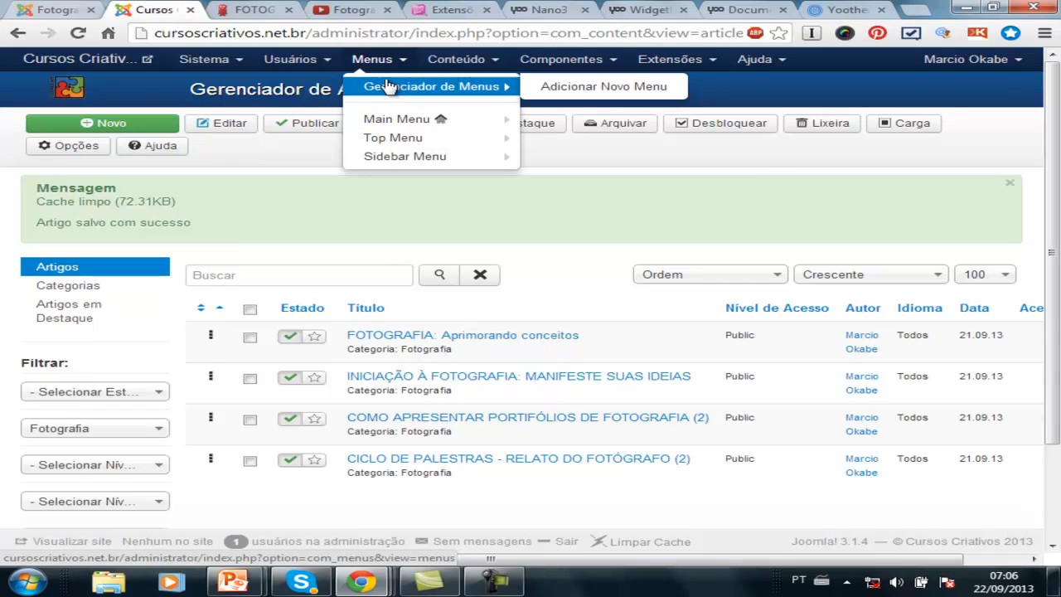
left_click(394, 121)
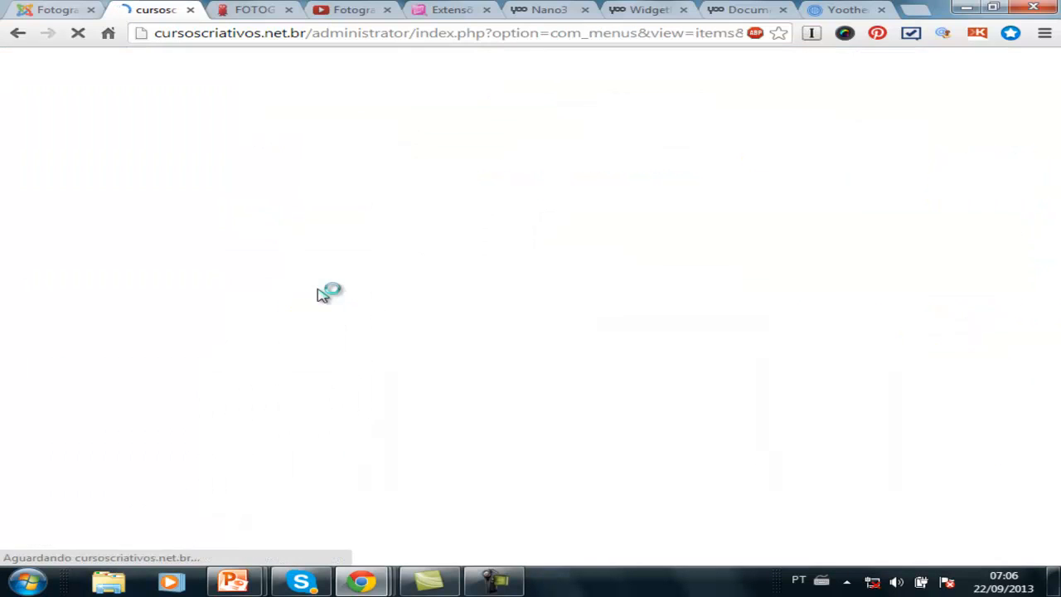
left_click(343, 234)
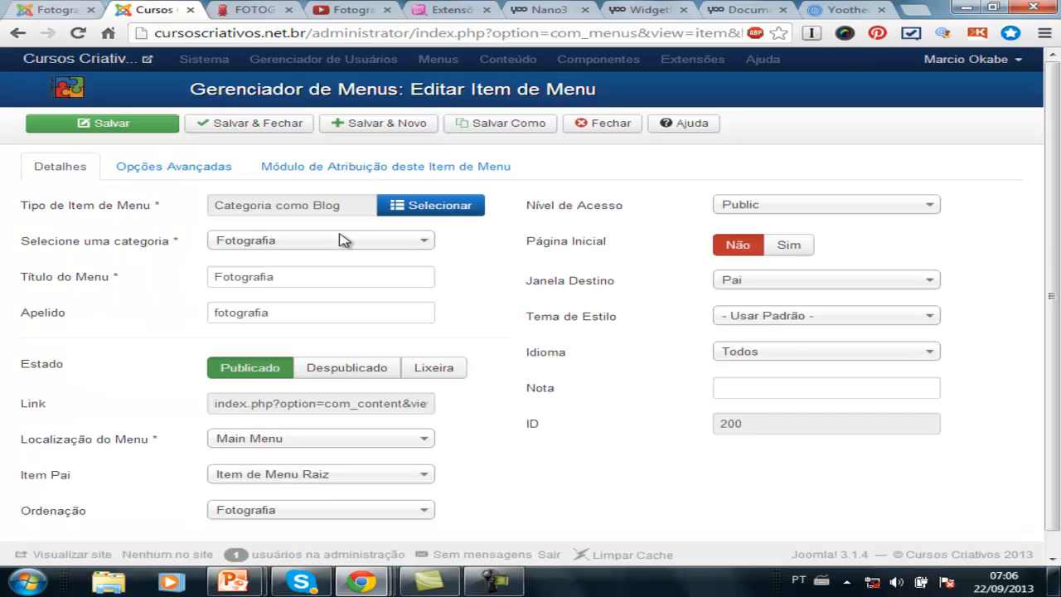
left_click(223, 174)
scroll(238, 231, "down", 3)
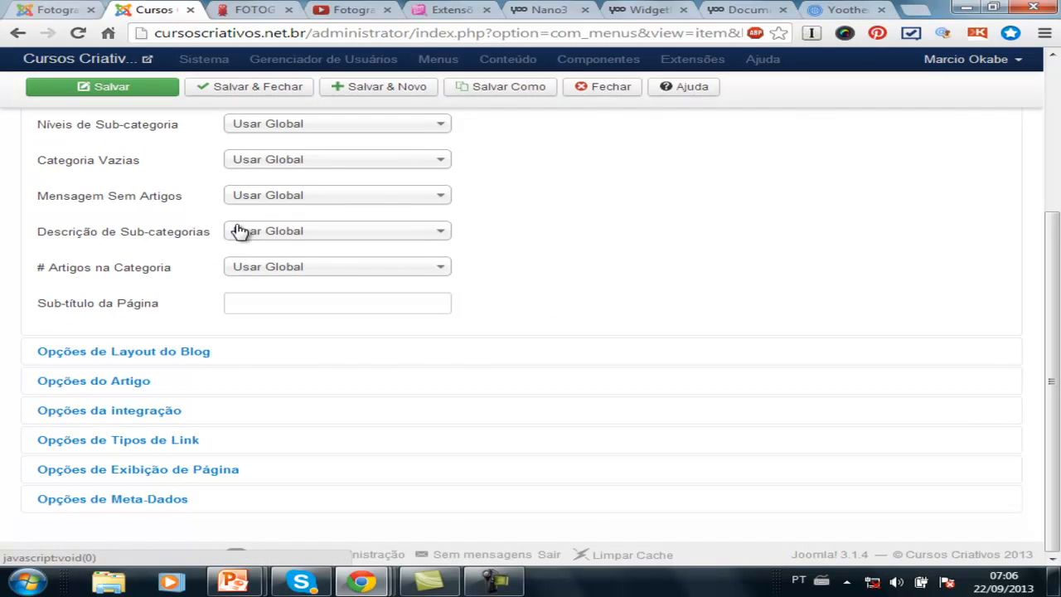
left_click(161, 351)
scroll(161, 353, "down", 5)
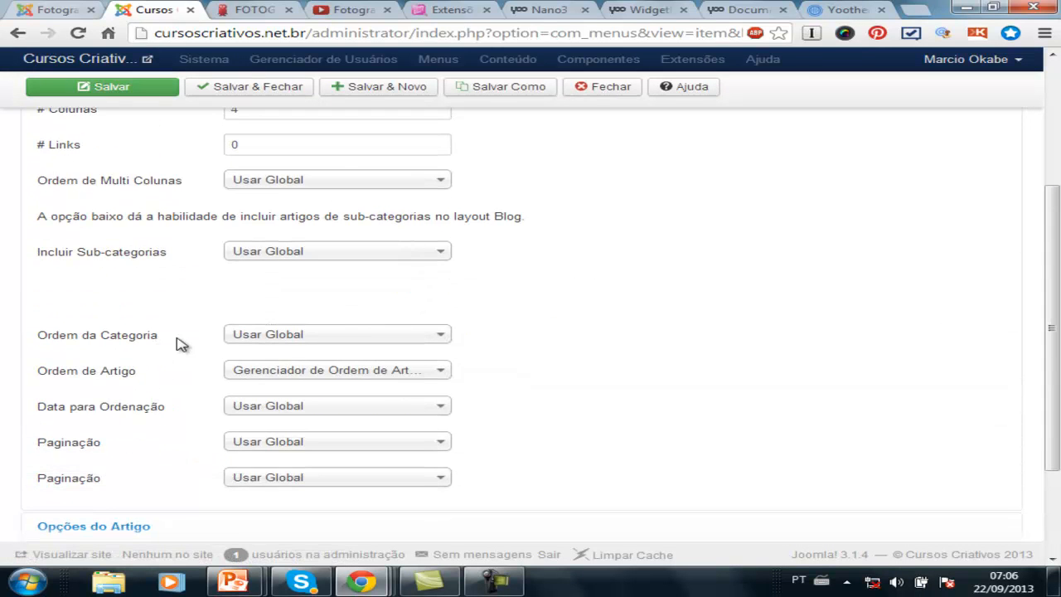
scroll(180, 343, "down", 3)
left_click(126, 383)
scroll(127, 390, "down", 5)
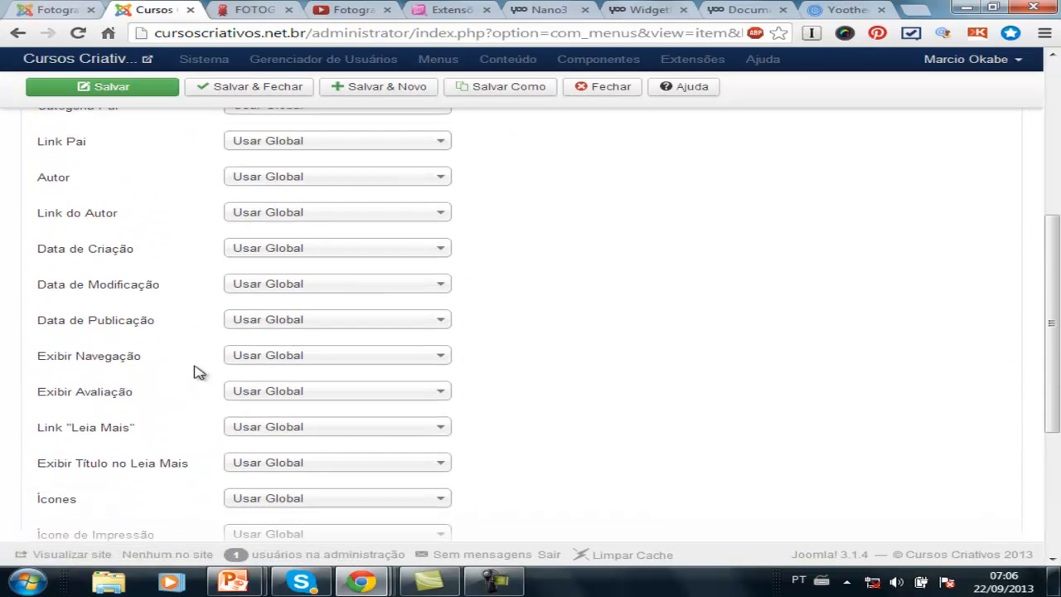
scroll(260, 332, "up", 4)
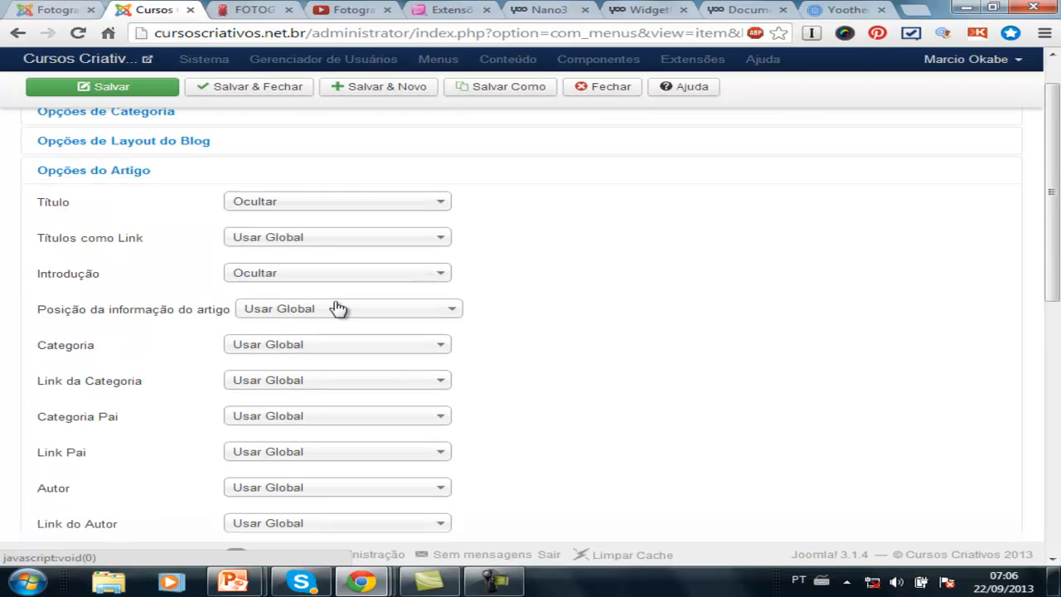
Step: Set both Introdução and Título to Usar Global in the menu item's article options
left_click(335, 279)
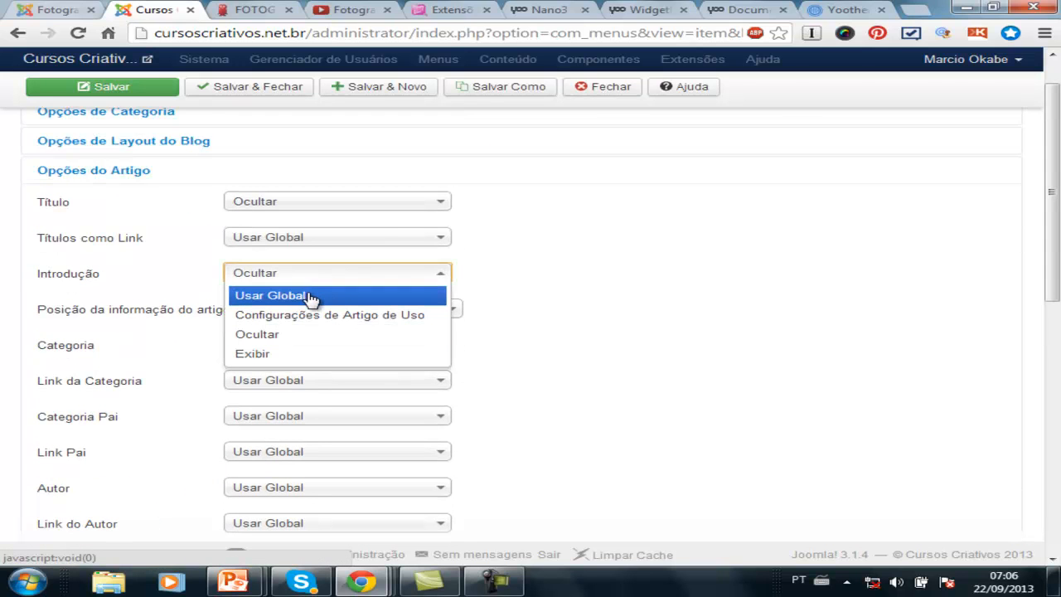
left_click(310, 296)
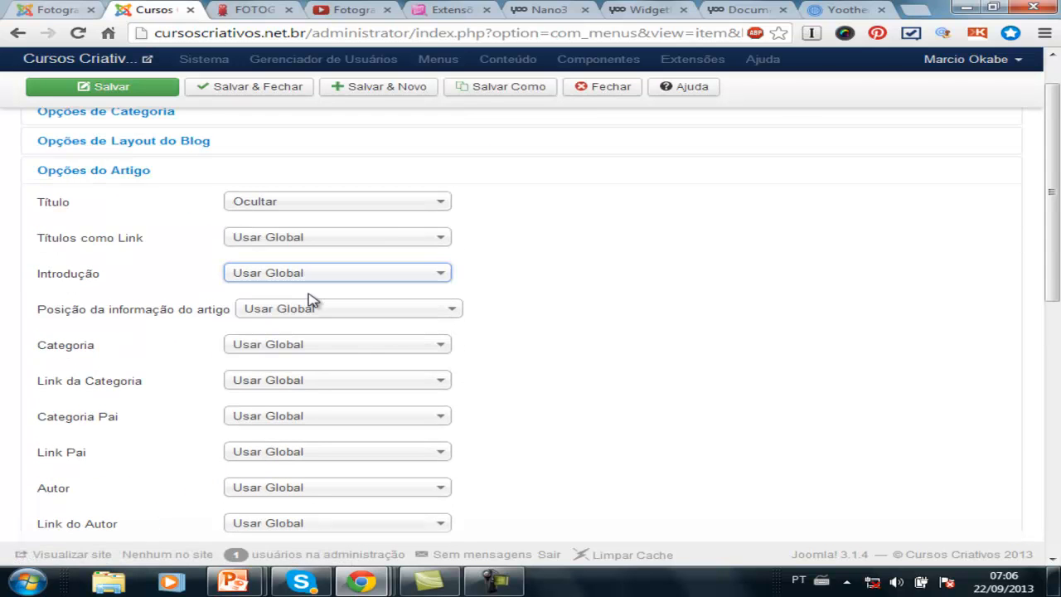
left_click(303, 208)
left_click(303, 225)
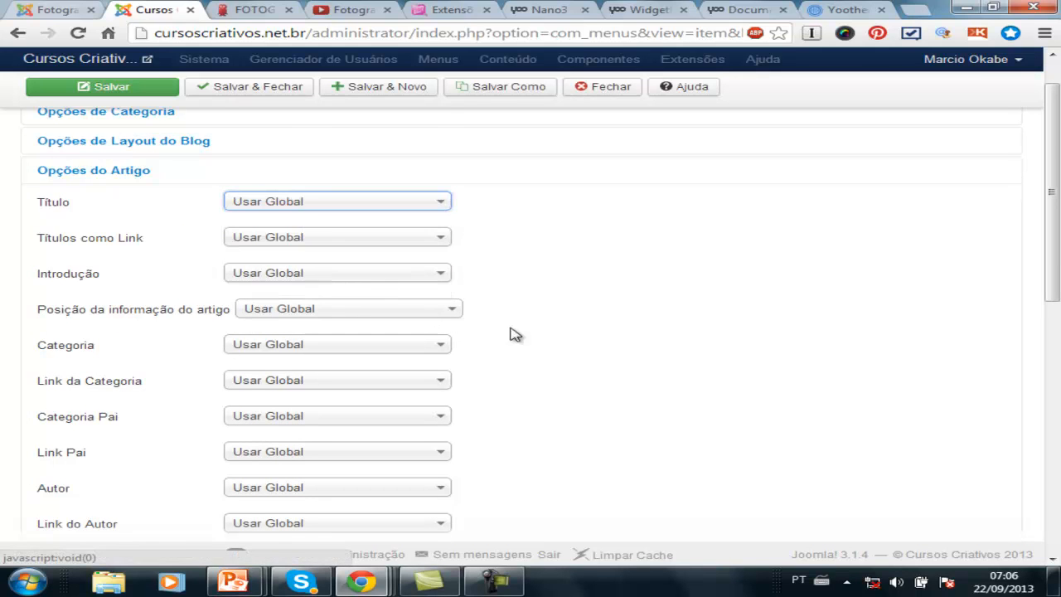
Step: Check the remaining article options, save and close the menu item, and reload the Fotografia category page on the site
scroll(556, 345, "down", 5)
scroll(560, 346, "down", 3)
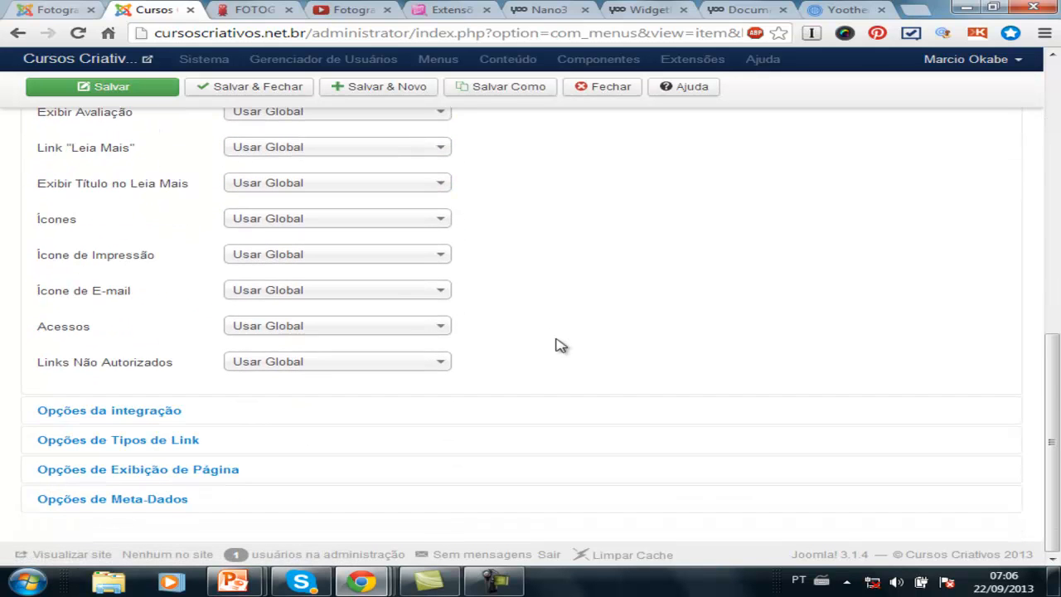
scroll(558, 345, "up", 6)
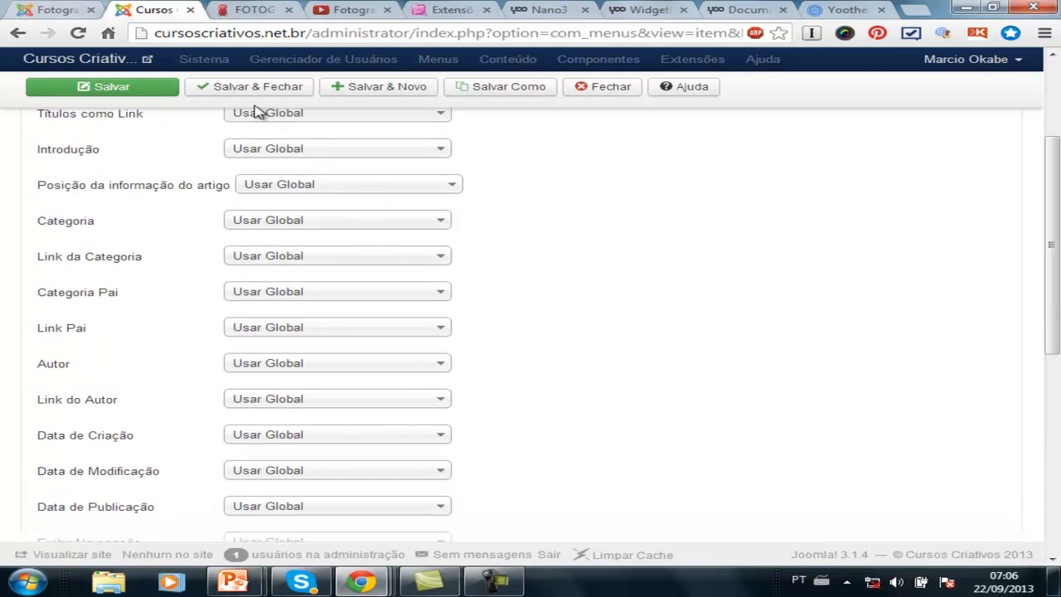
left_click(234, 93)
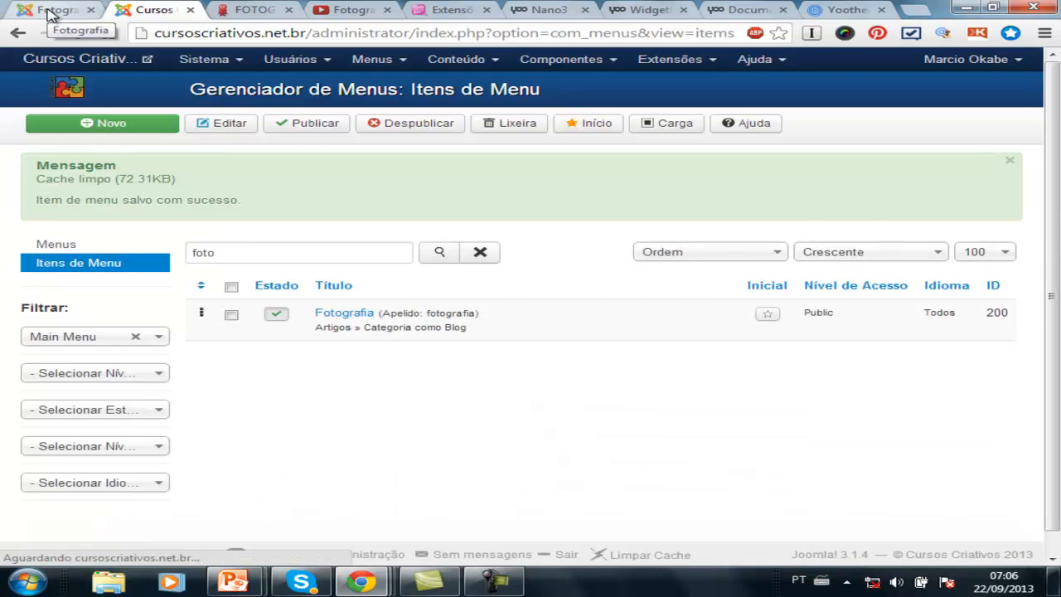
left_click(50, 10)
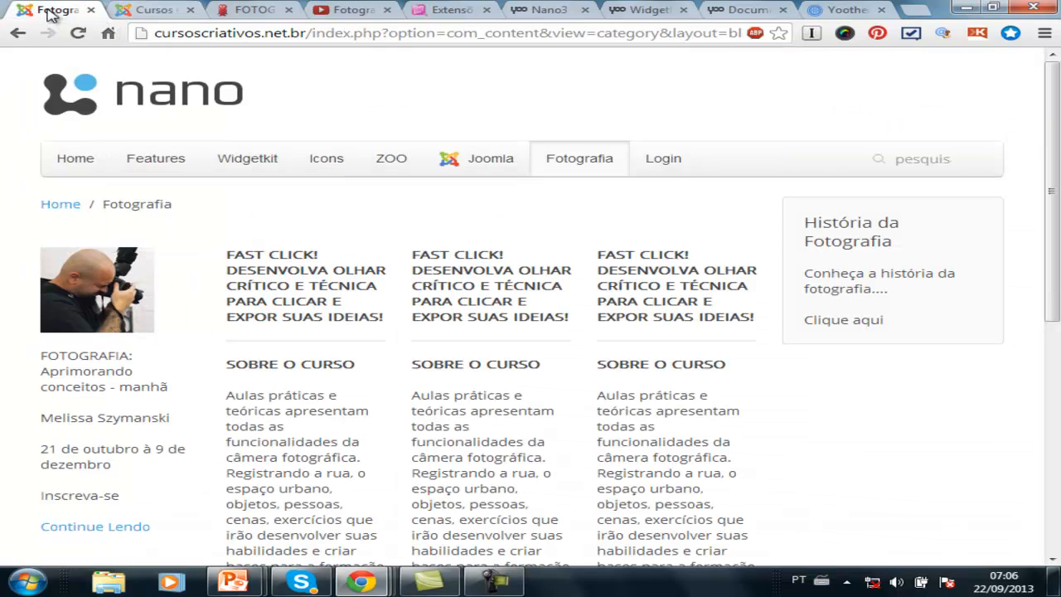
left_click(597, 163)
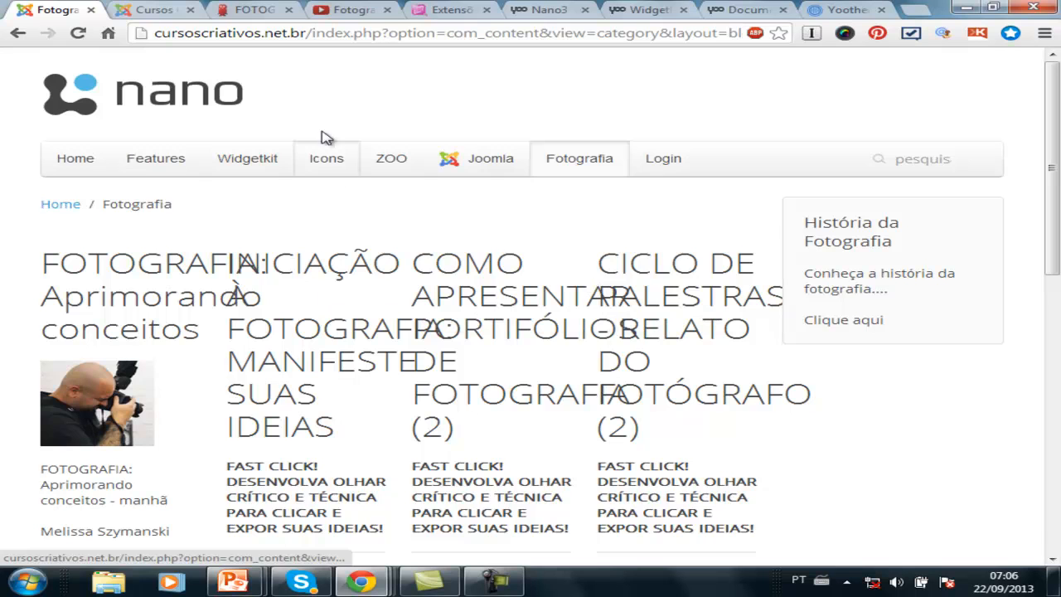
Step: Reopen the Fotografia menu item in the administration and display its blog layout options
left_click(157, 11)
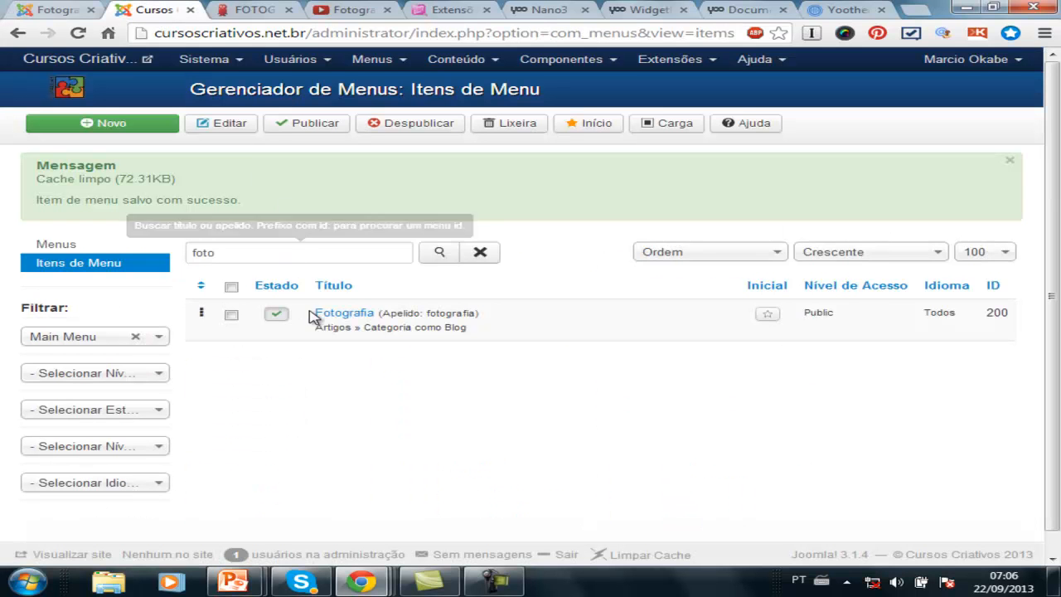
left_click(343, 313)
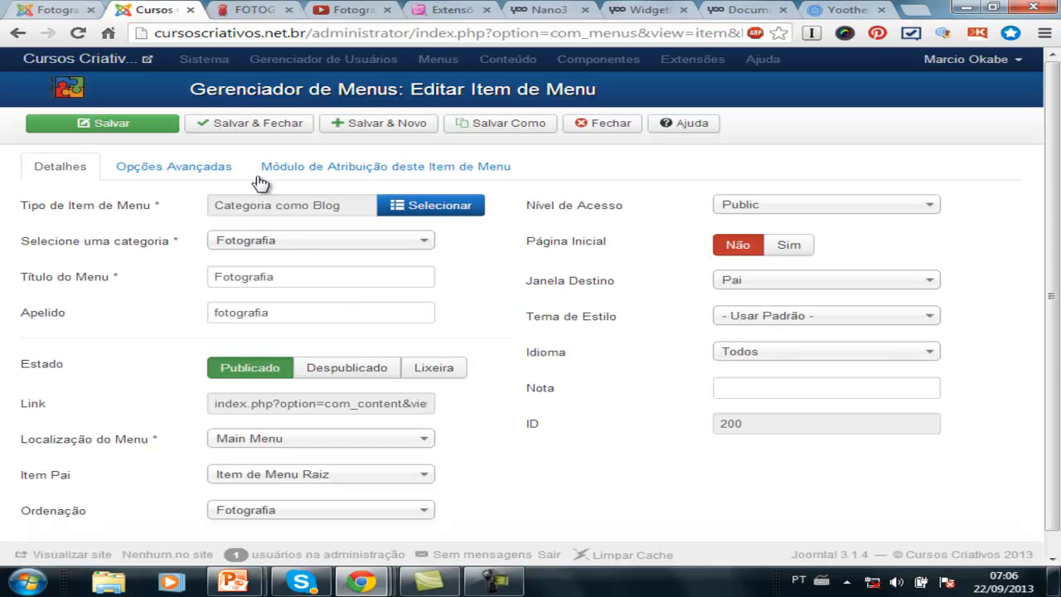
left_click(208, 166)
scroll(234, 278, "down", 3)
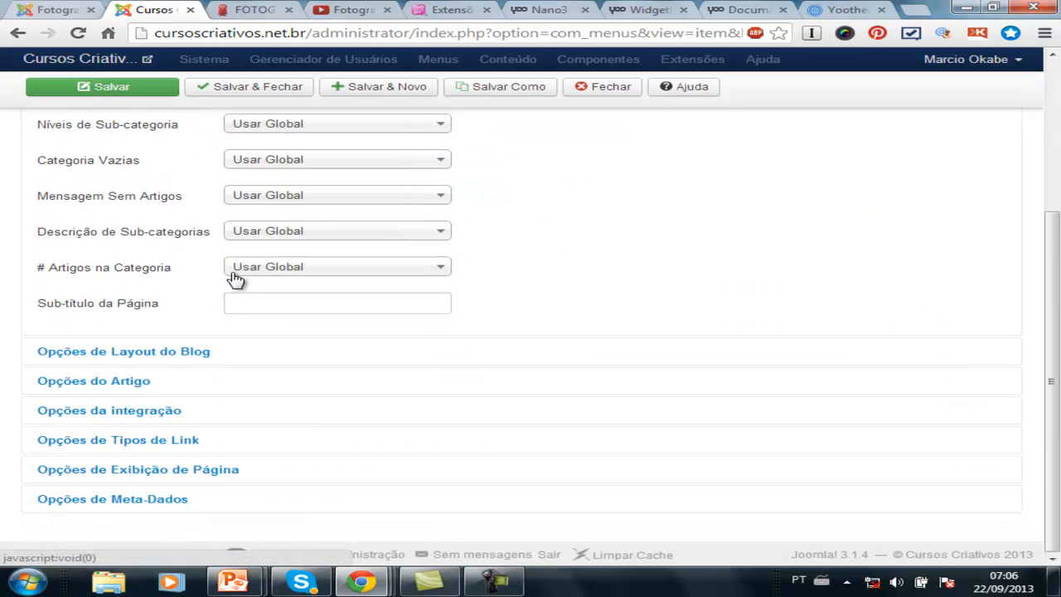
left_click(189, 358)
scroll(217, 325, "up", 3)
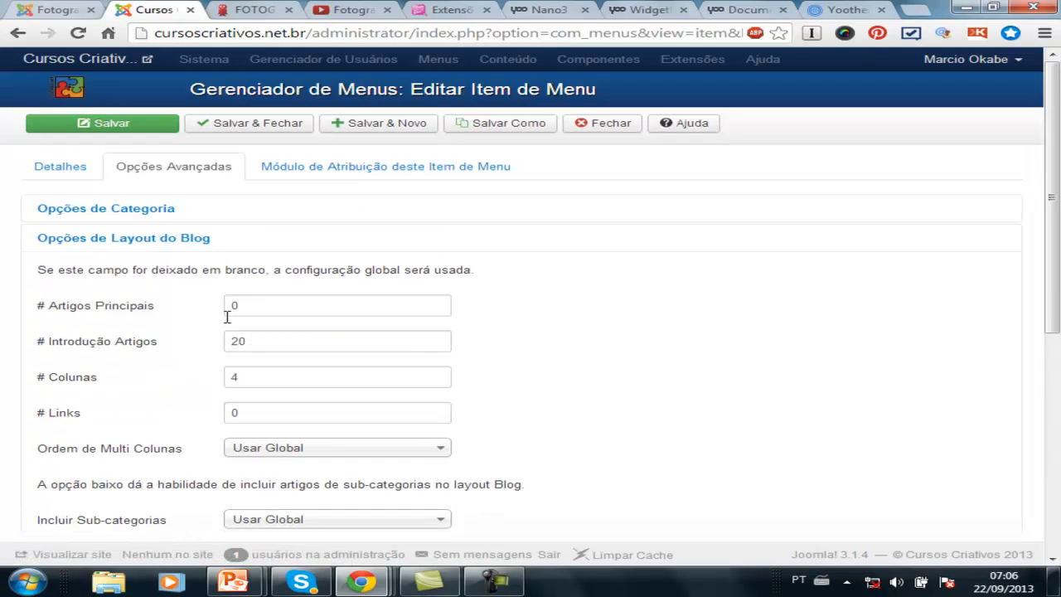
Step: Clear the numbers of Artigos Principais, Introdução Artigos, Colunas and Links, save and close the menu item, and return to the site's Fotografia page
left_click_drag(266, 307, 155, 306)
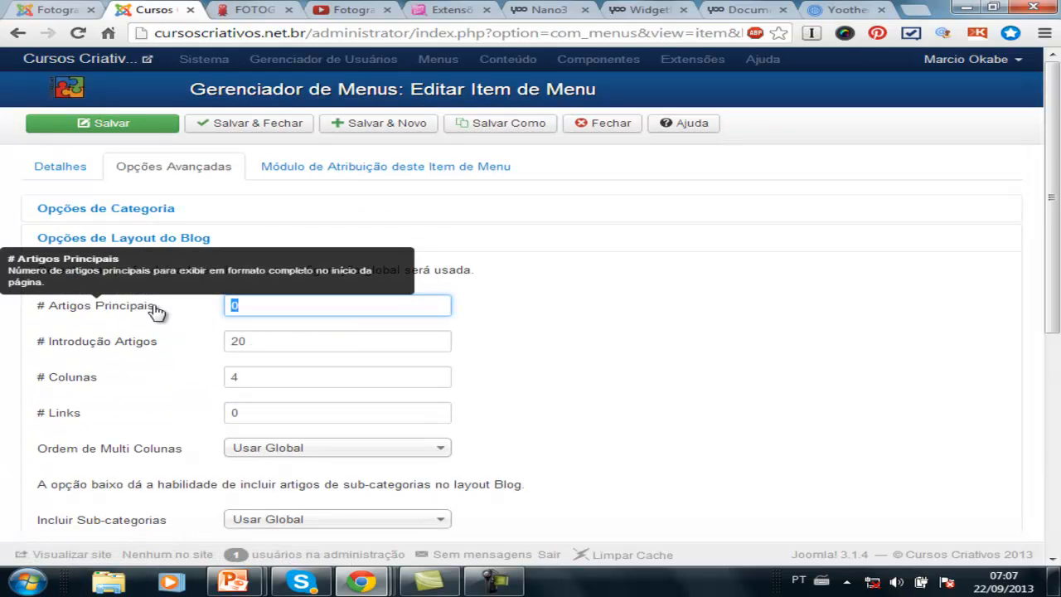
key("Tab")
key("BackSpace")
key("Tab")
key("BackSpace")
key("Tab")
key("BackSpace")
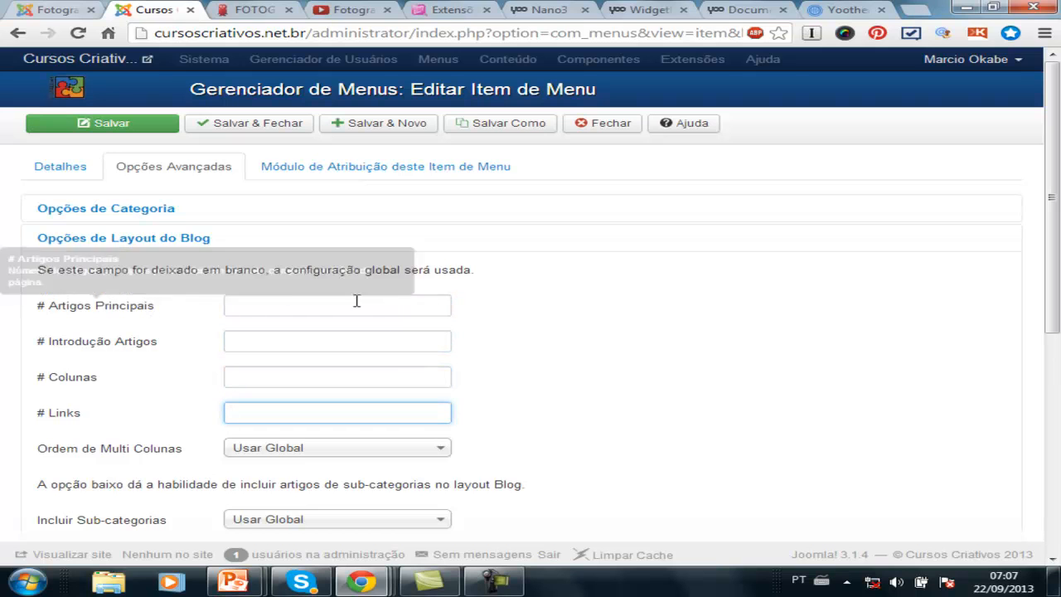
left_click(260, 130)
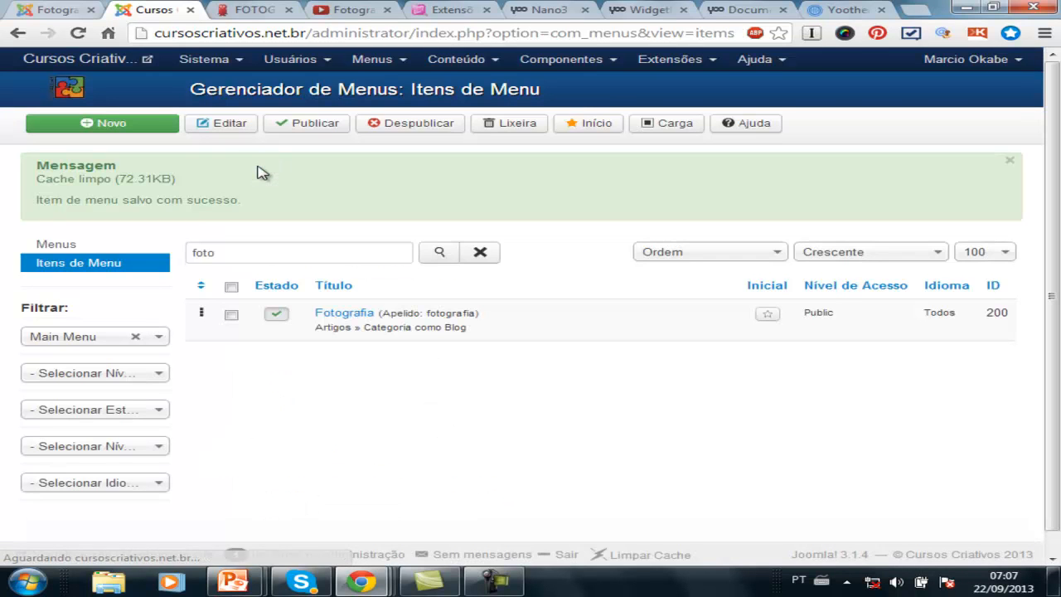
left_click(43, 13)
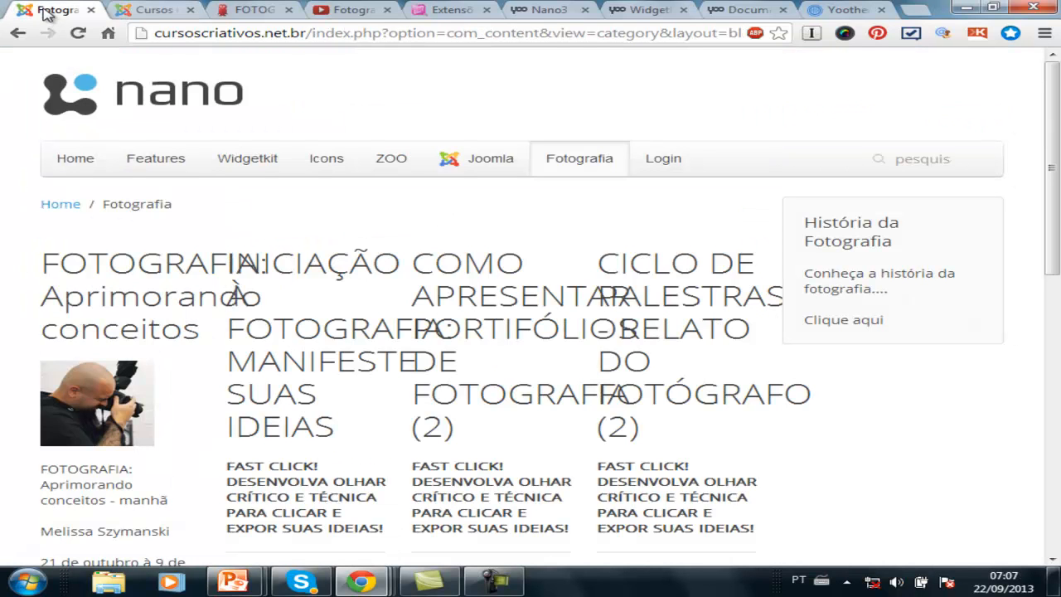
Step: Reload the site's Fotografia category page and examine how the main, intro and two-column articles are arranged
left_click(79, 34)
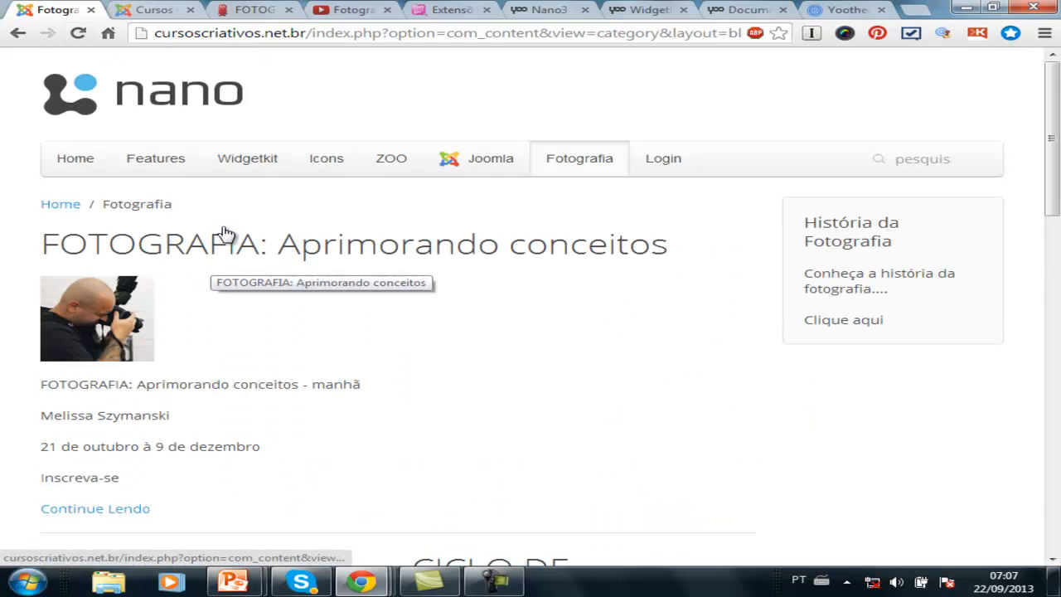
scroll(223, 233, "down", 1)
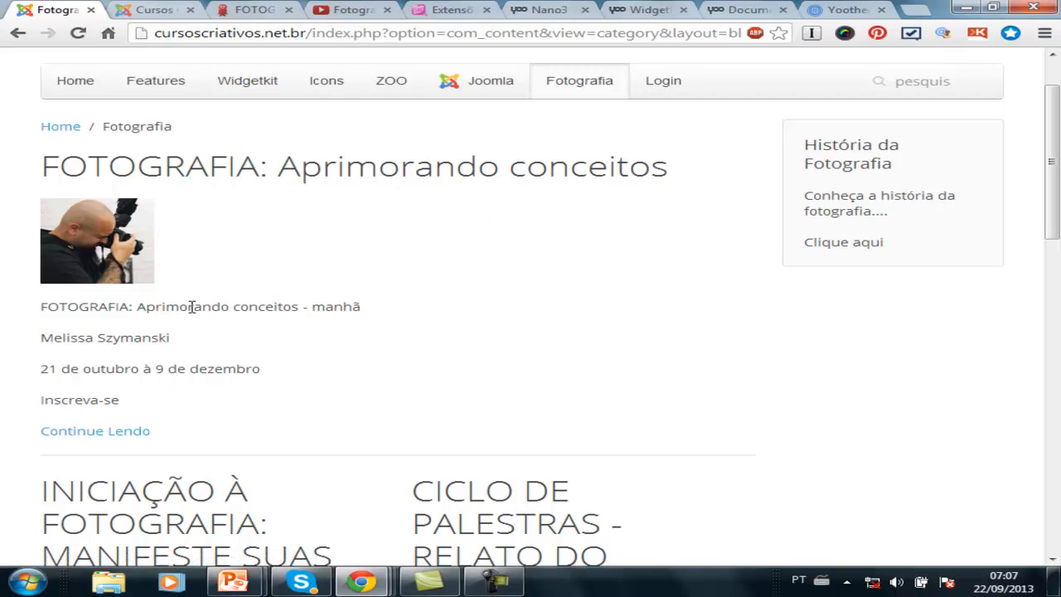
scroll(191, 307, "down", 4)
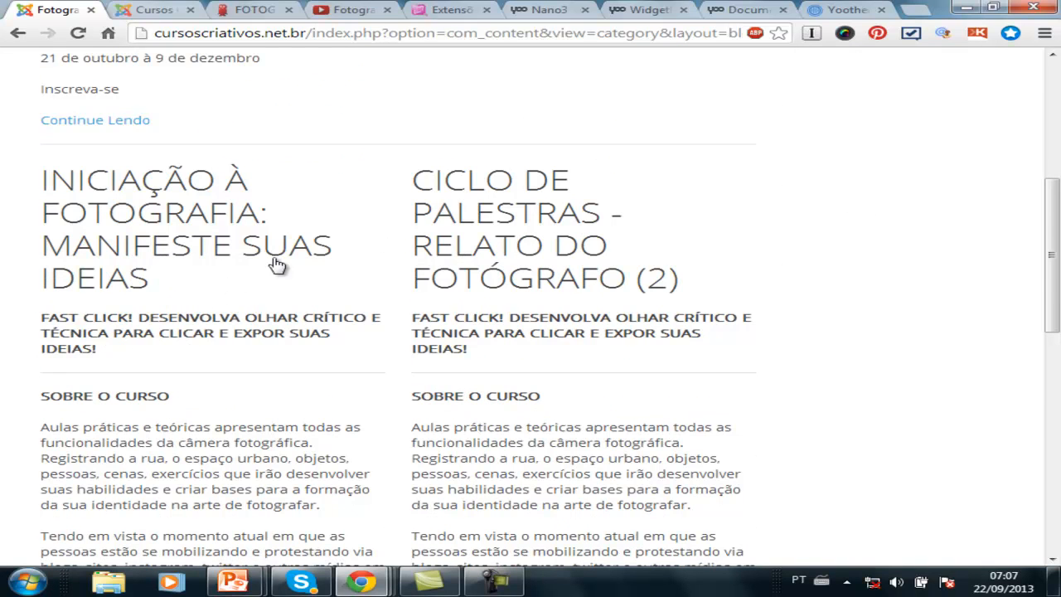
scroll(520, 213, "down", 3)
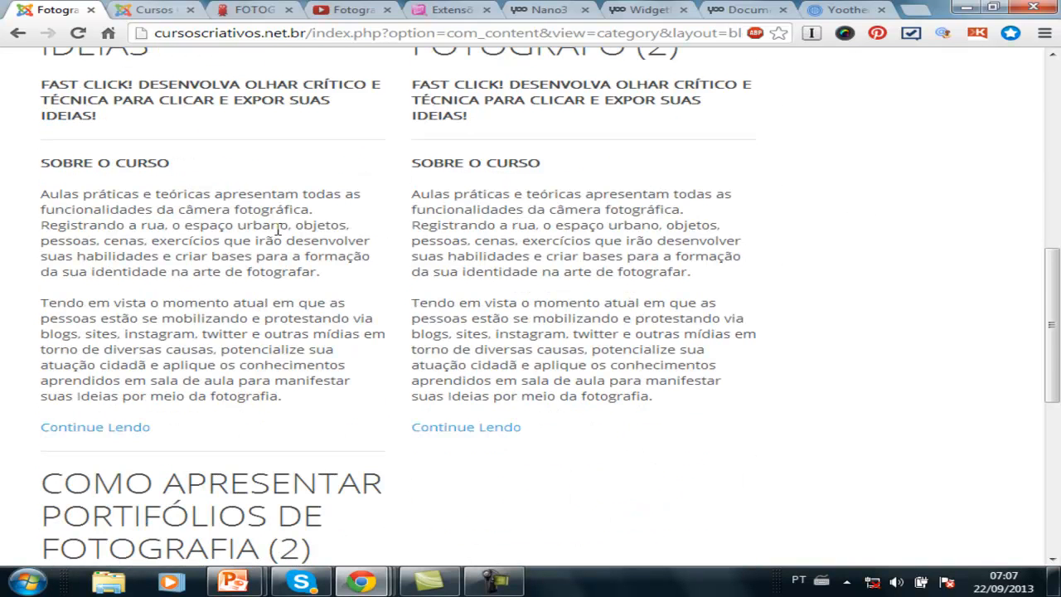
scroll(281, 224, "down", 2)
scroll(362, 257, "down", 3)
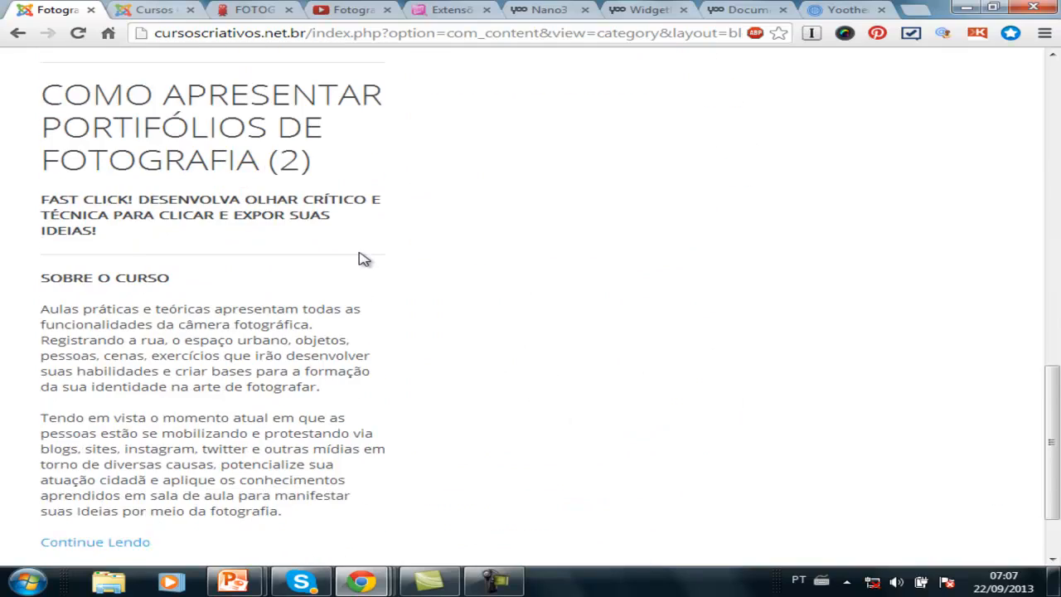
scroll(362, 259, "down", 2)
scroll(362, 257, "up", 10)
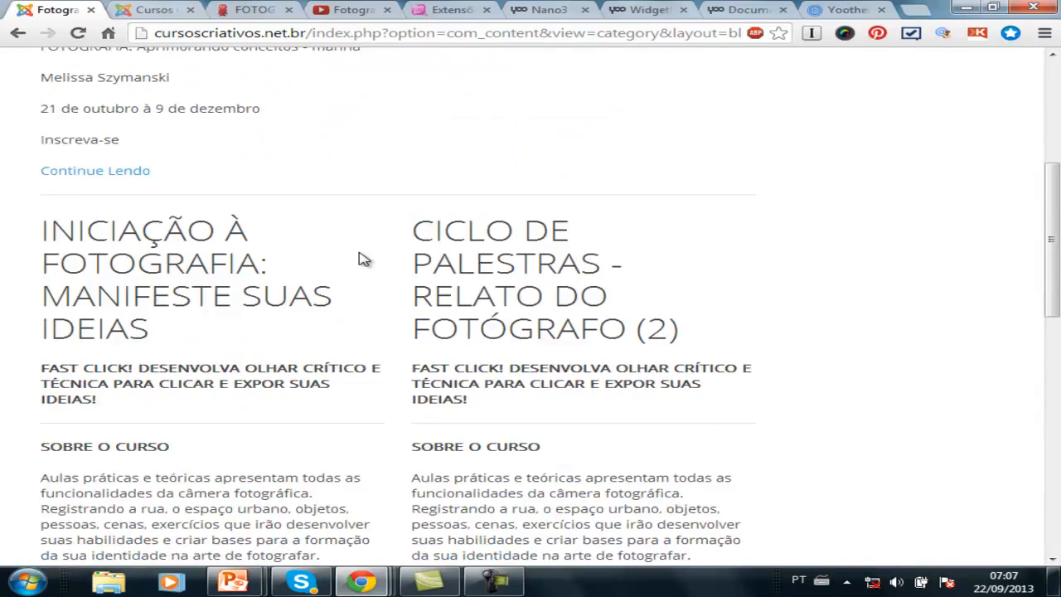
scroll(480, 296, "down", 6)
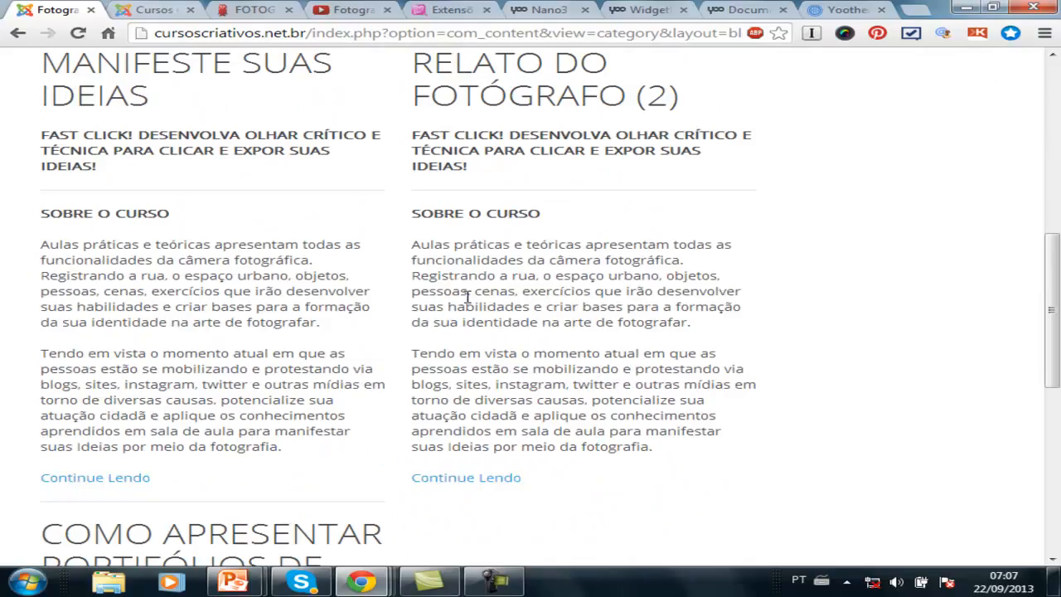
scroll(443, 323, "down", 4)
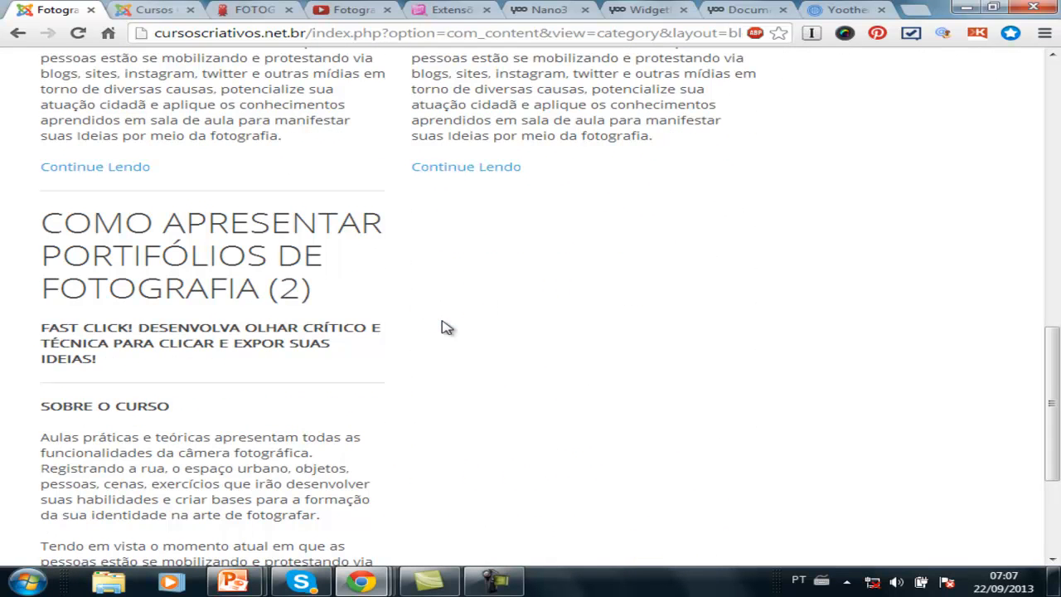
scroll(540, 251, "down", 3)
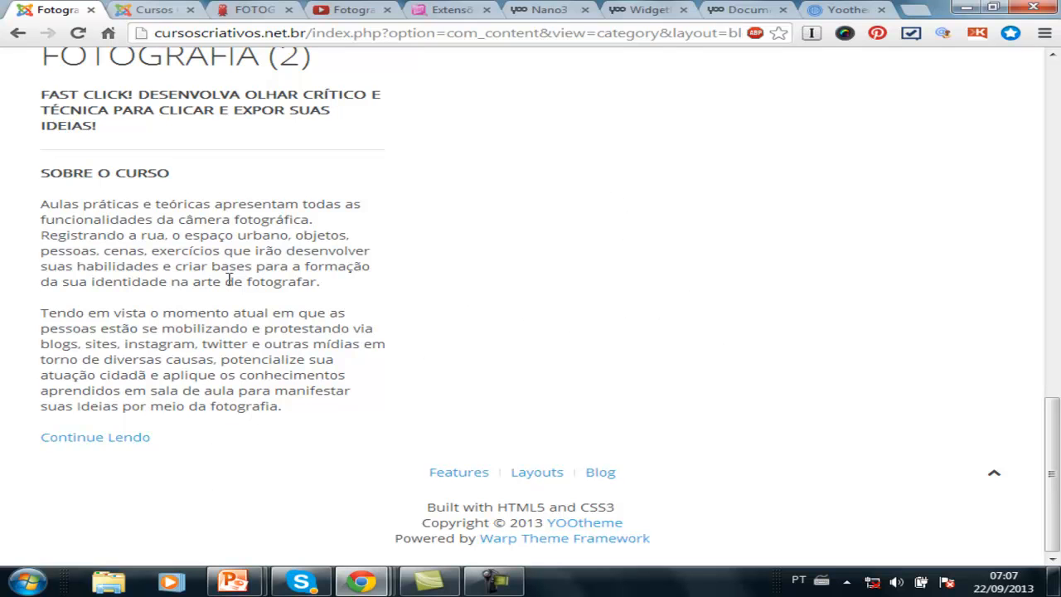
Step: Open the article manager's global options in the administrator and display the Layouts de Blog / Destaques settings
left_click(154, 12)
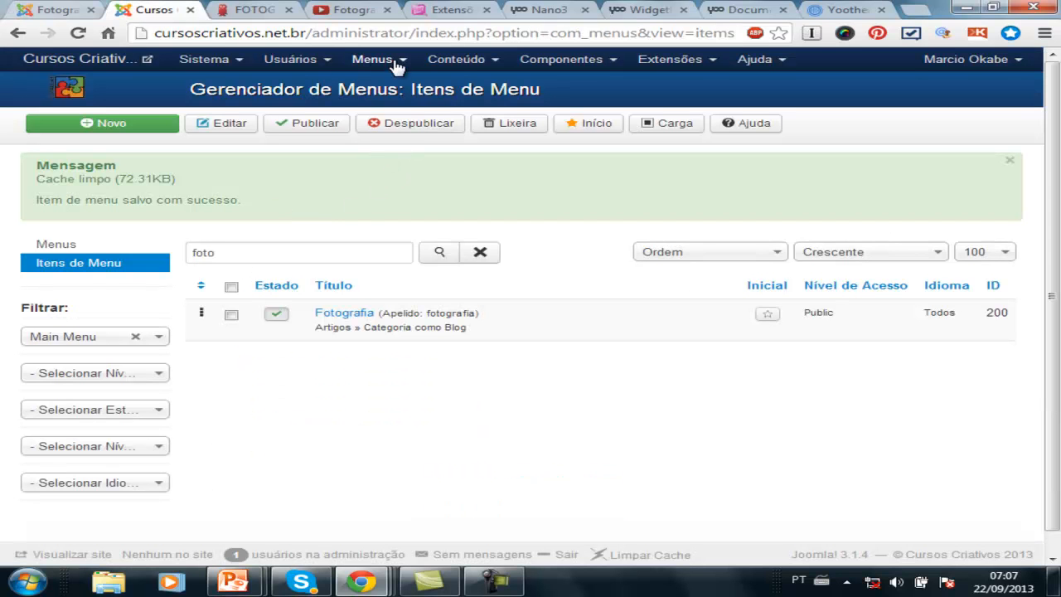
left_click(444, 63)
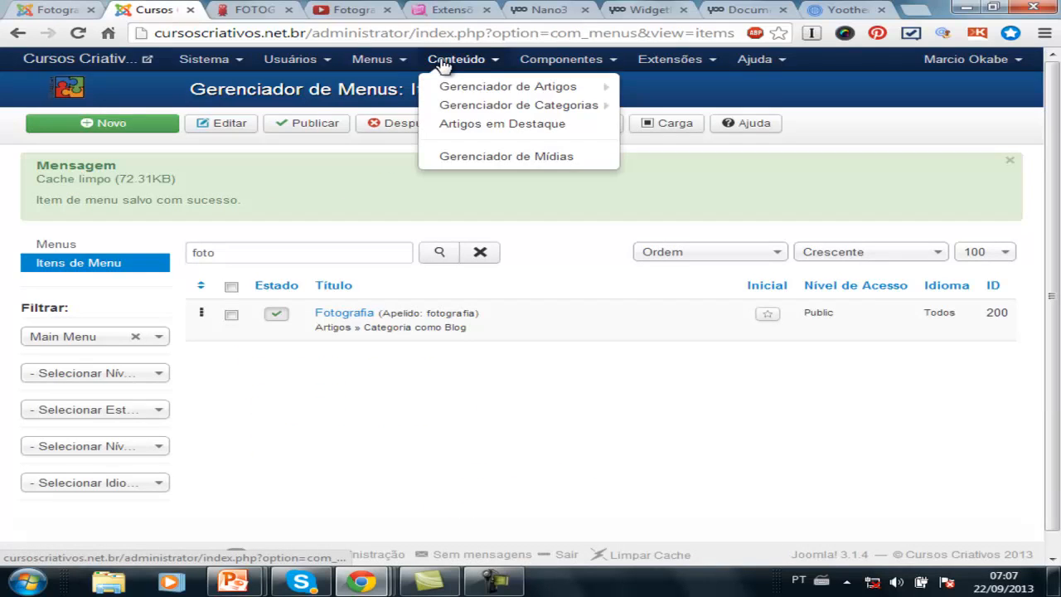
left_click(485, 88)
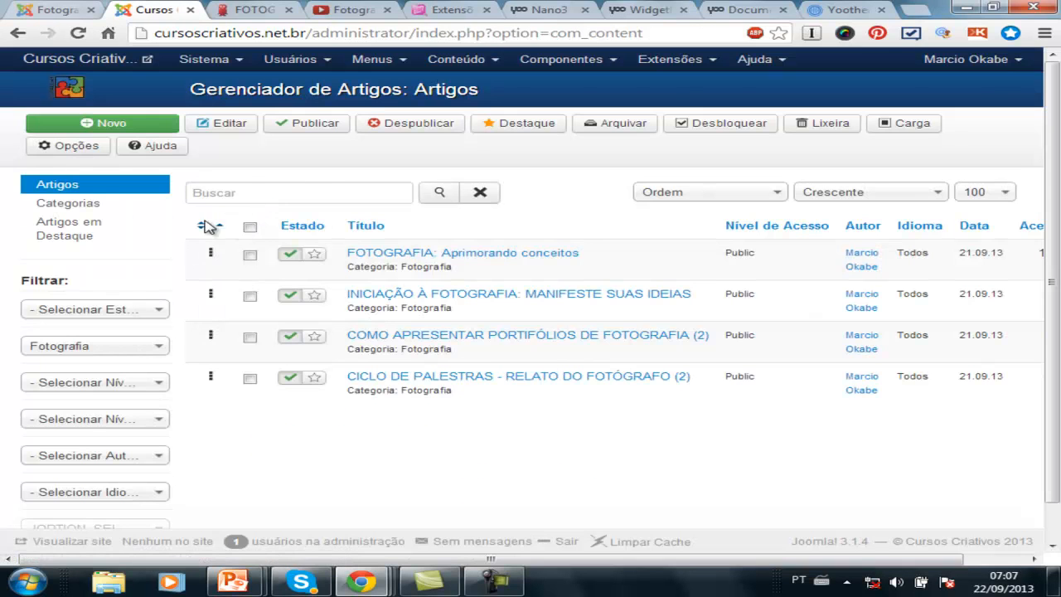
left_click(67, 146)
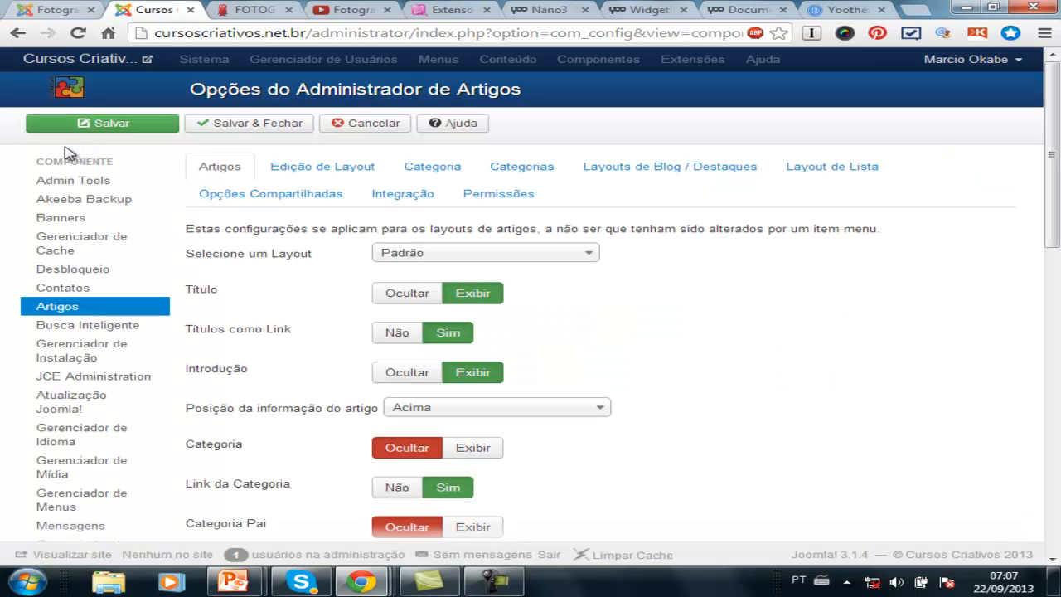
left_click(699, 170)
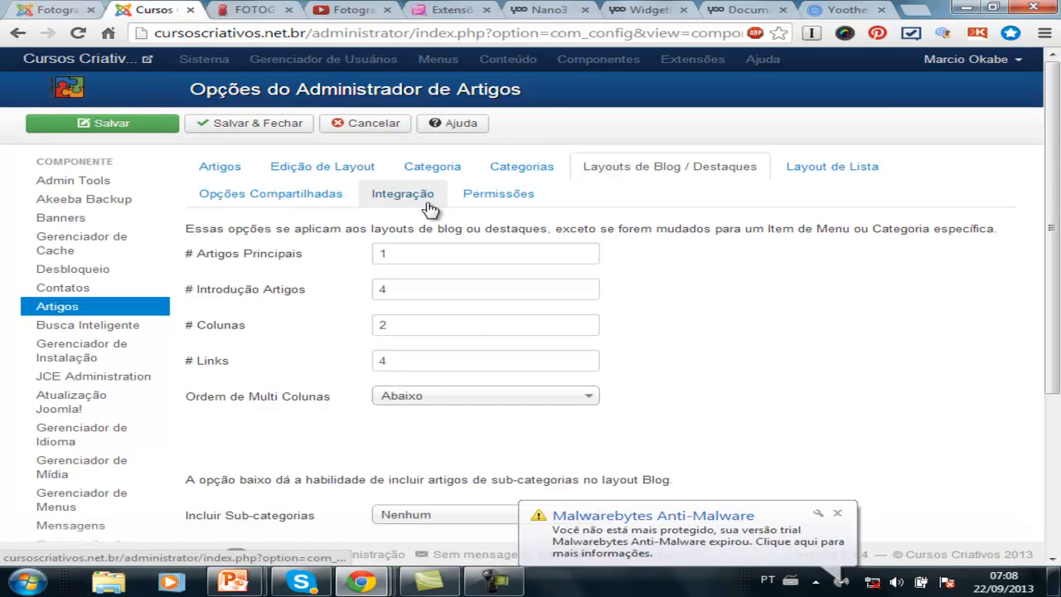
Step: Review the global blog layout numbers, set # Introdução Artigos to 0, and compare with the site's Fotografia page
left_click_drag(431, 253, 362, 254)
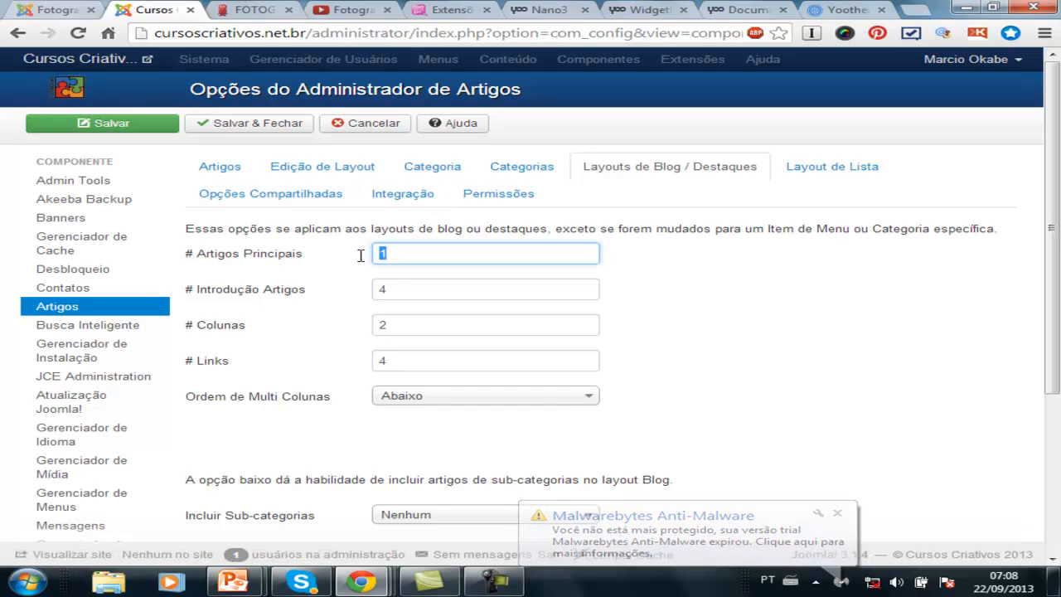
left_click_drag(396, 289, 355, 293)
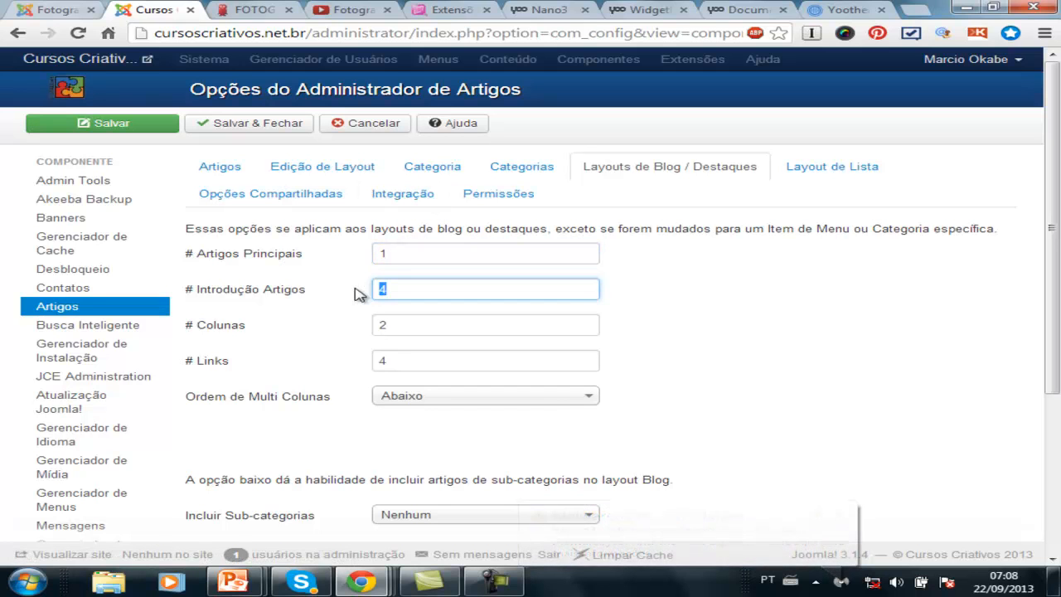
left_click_drag(390, 326, 352, 327)
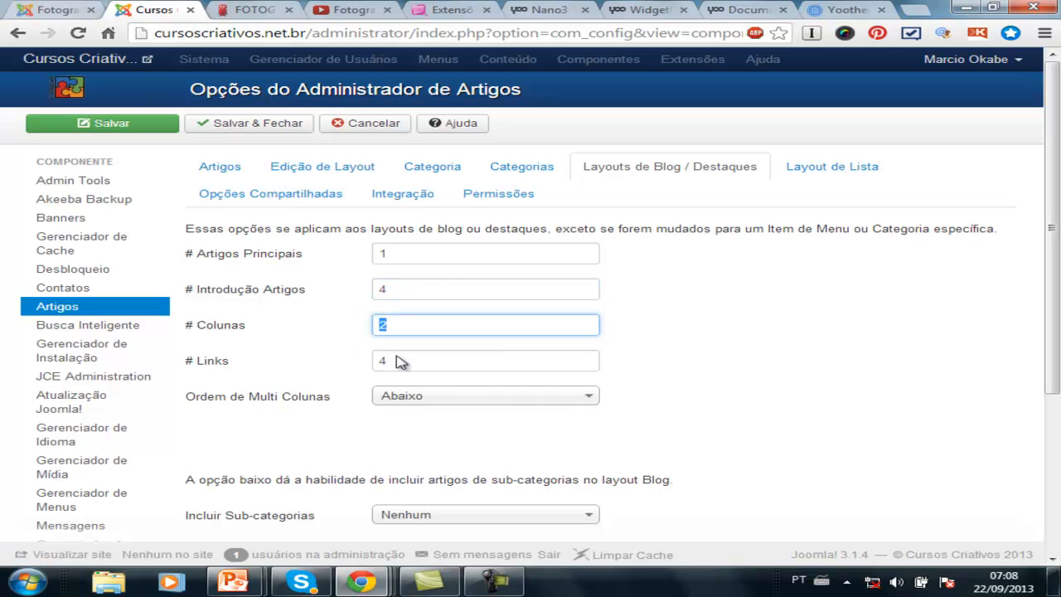
left_click_drag(400, 288, 343, 284)
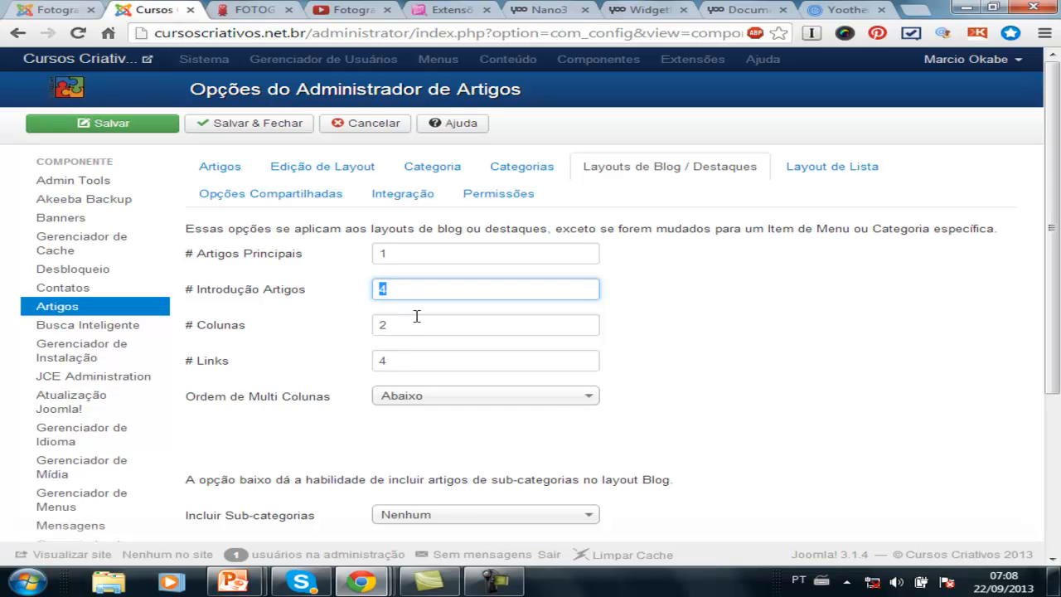
left_click(66, 11)
scroll(270, 202, "up", 12)
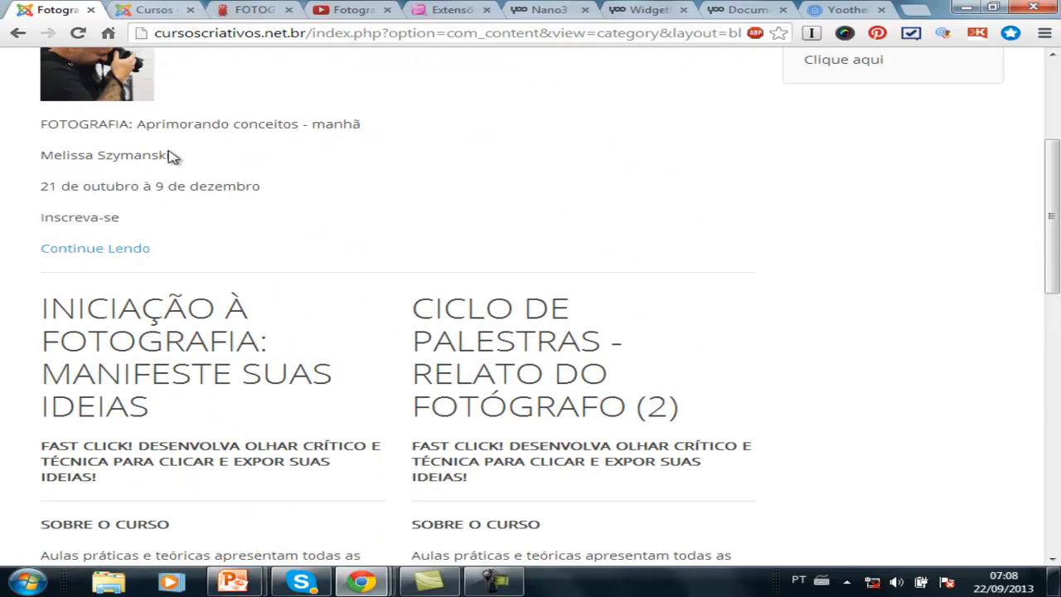
left_click(164, 10)
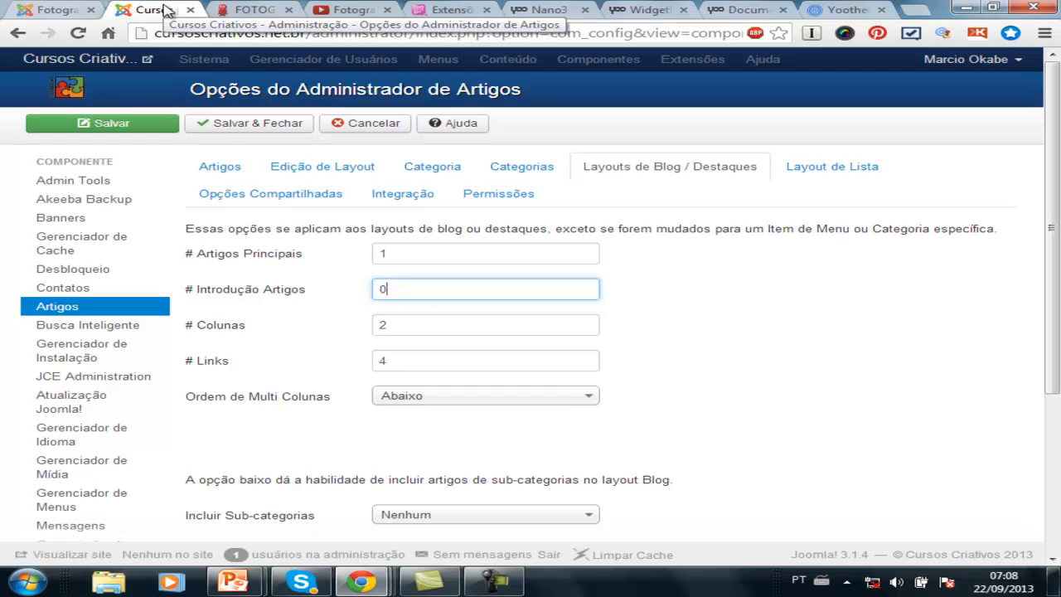
Step: Set # Links to 20 and # Artigos Principais to 2 in the global blog layout, and save and close the options
double_click(462, 362)
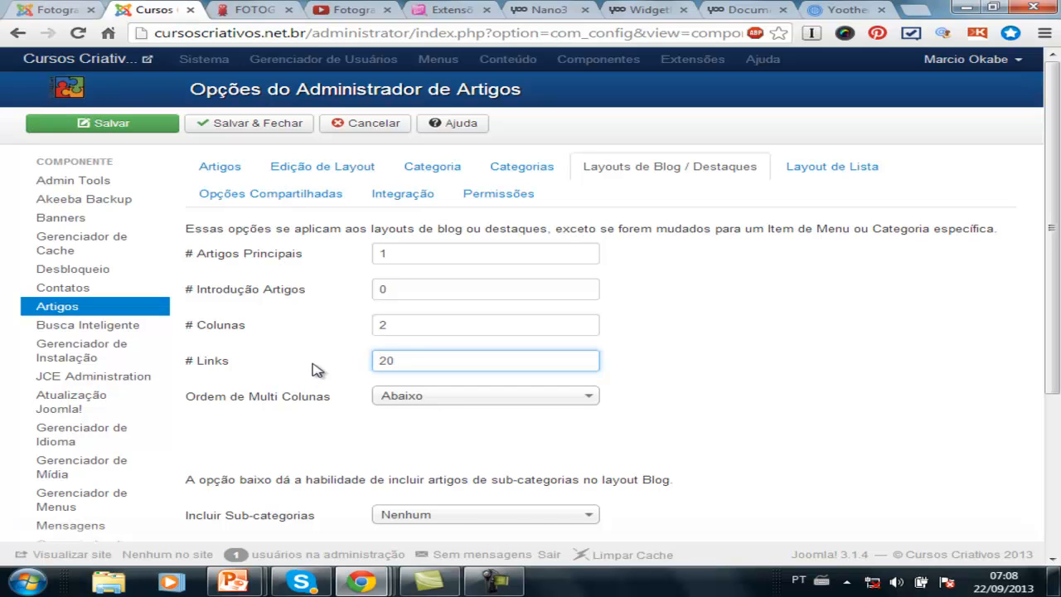
double_click(394, 251)
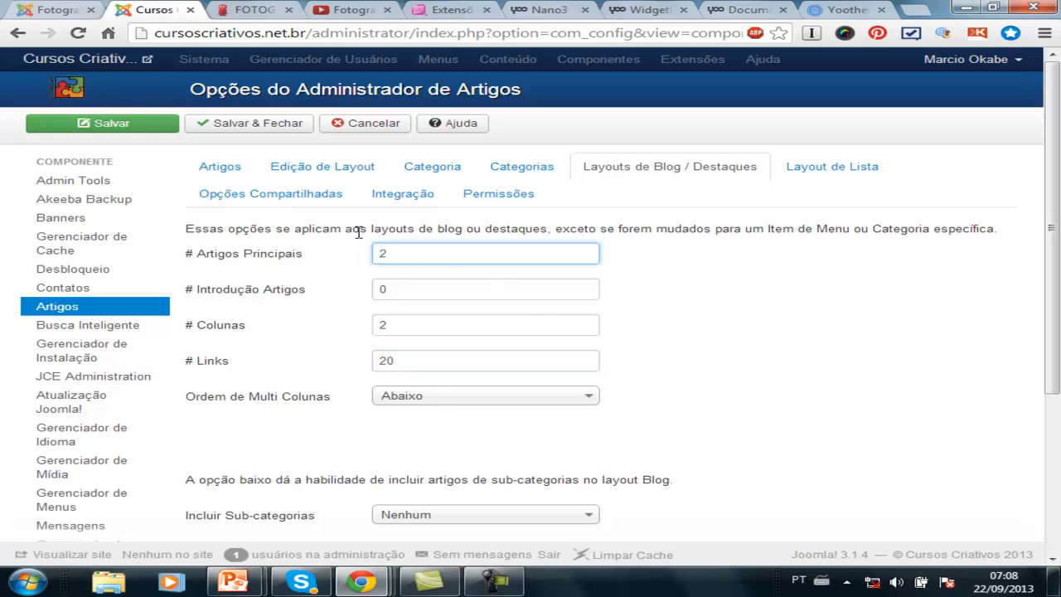
left_click(242, 131)
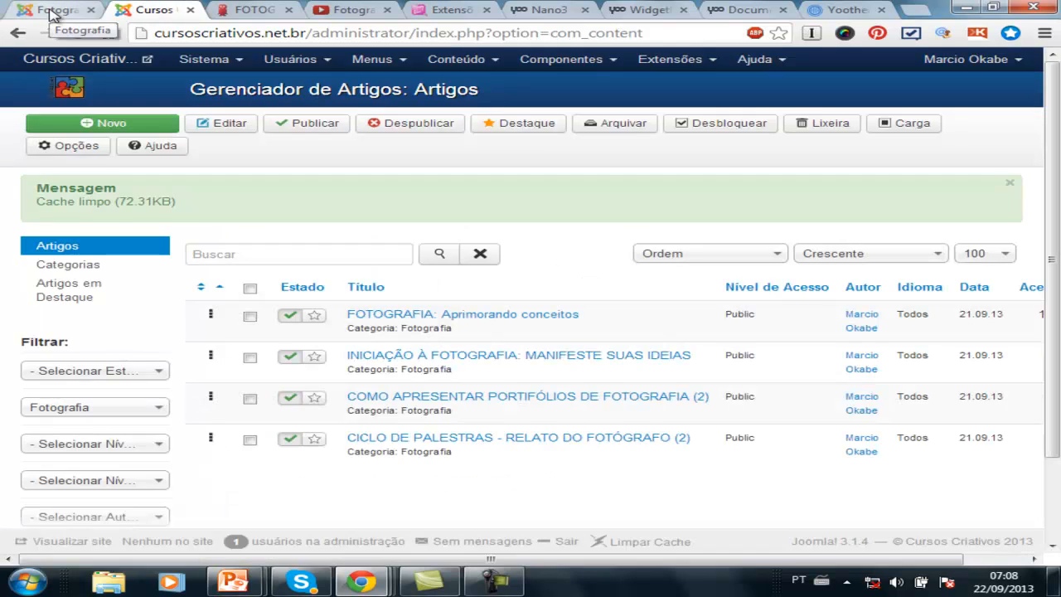
Step: Refresh the Fotografia page on the site and examine its main articles and the Mais artigos links
left_click(52, 14)
scroll(396, 189, "up", 3)
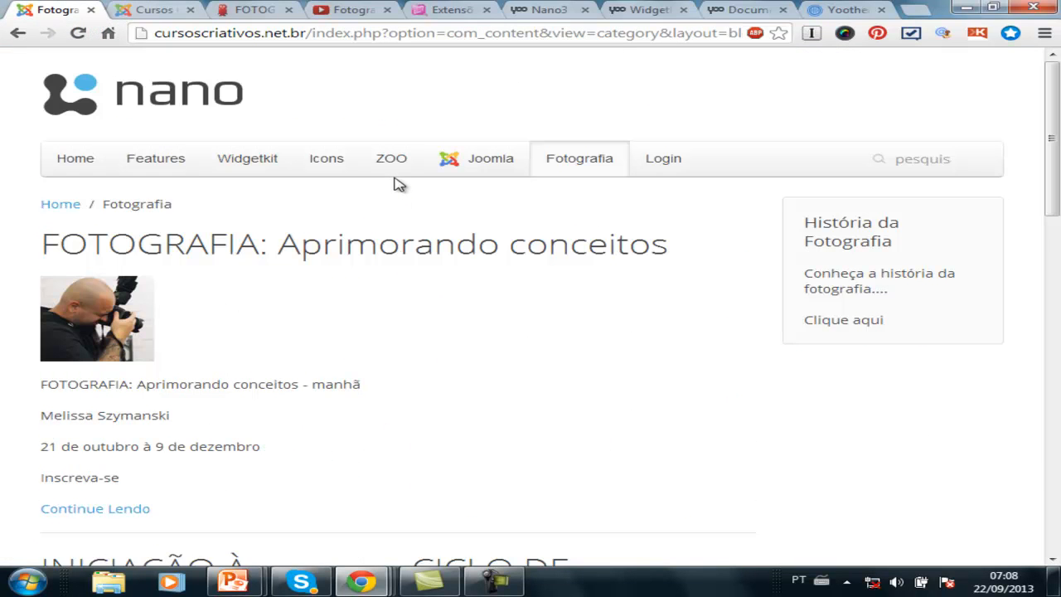
left_click(394, 173)
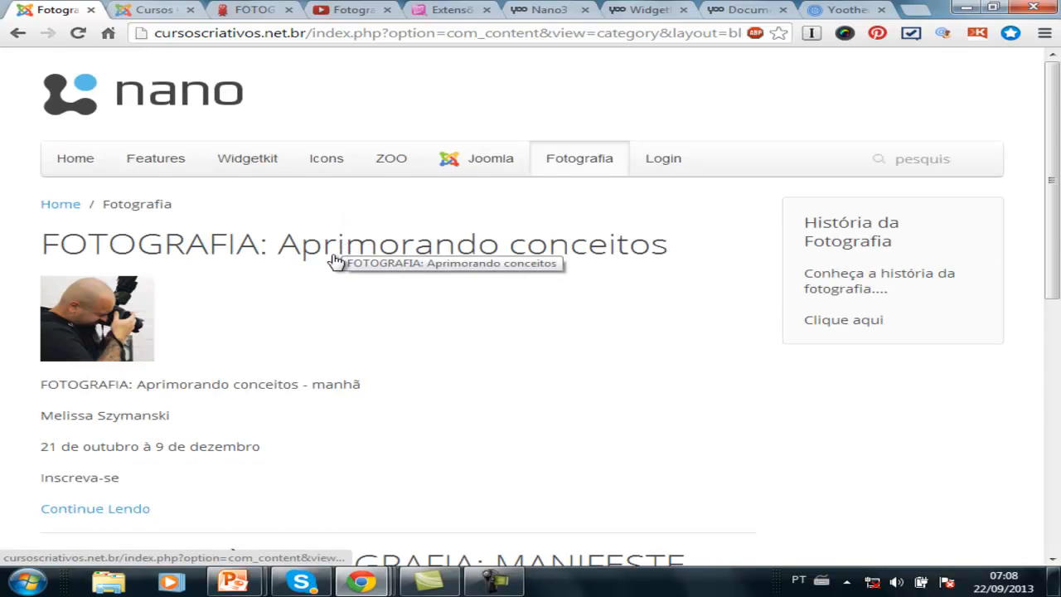
scroll(336, 262, "down", 3)
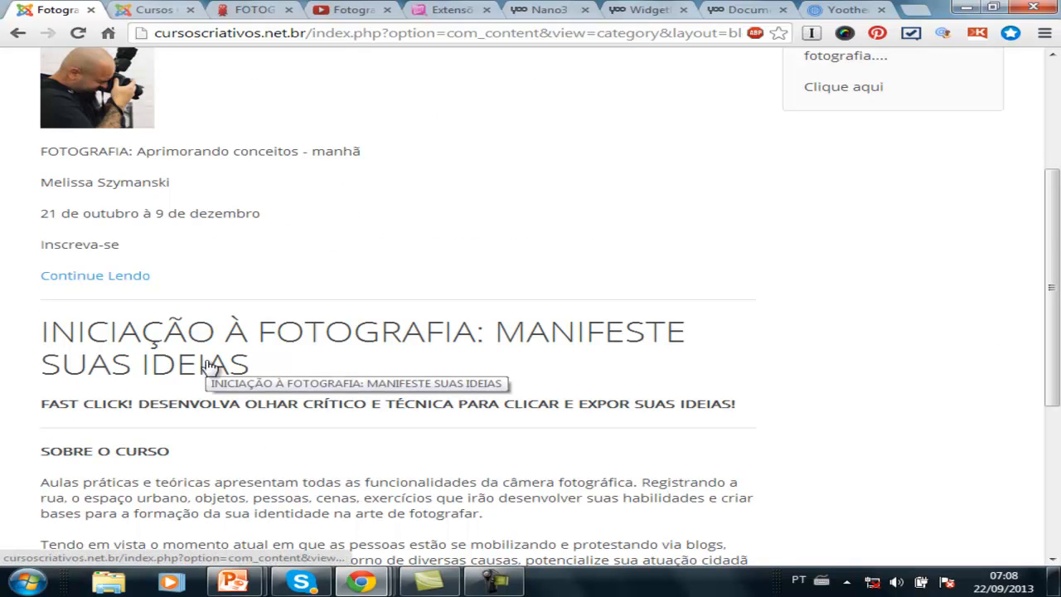
scroll(207, 364, "down", 4)
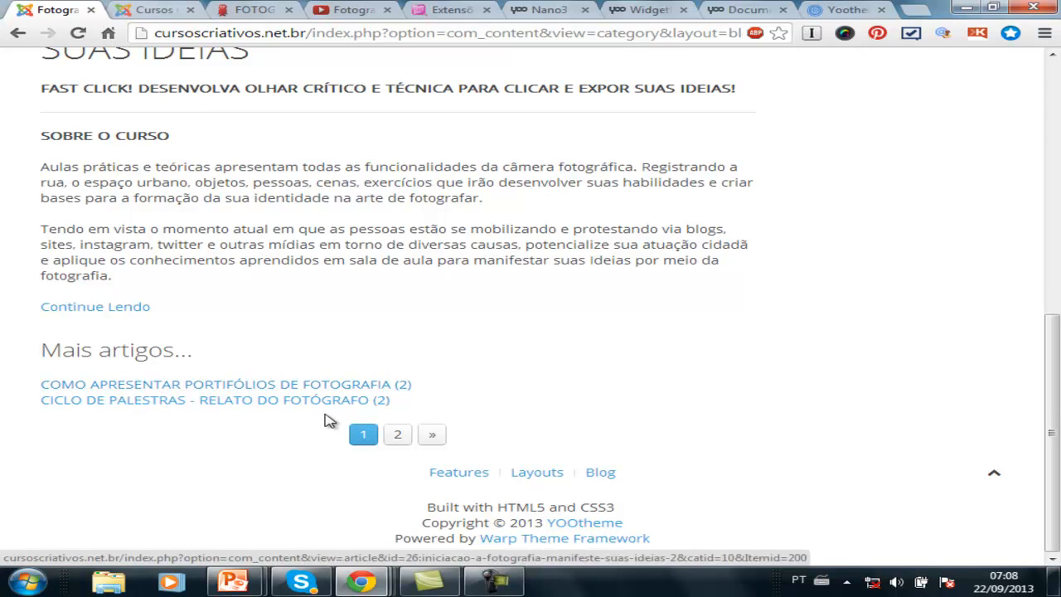
scroll(232, 341, "up", 7)
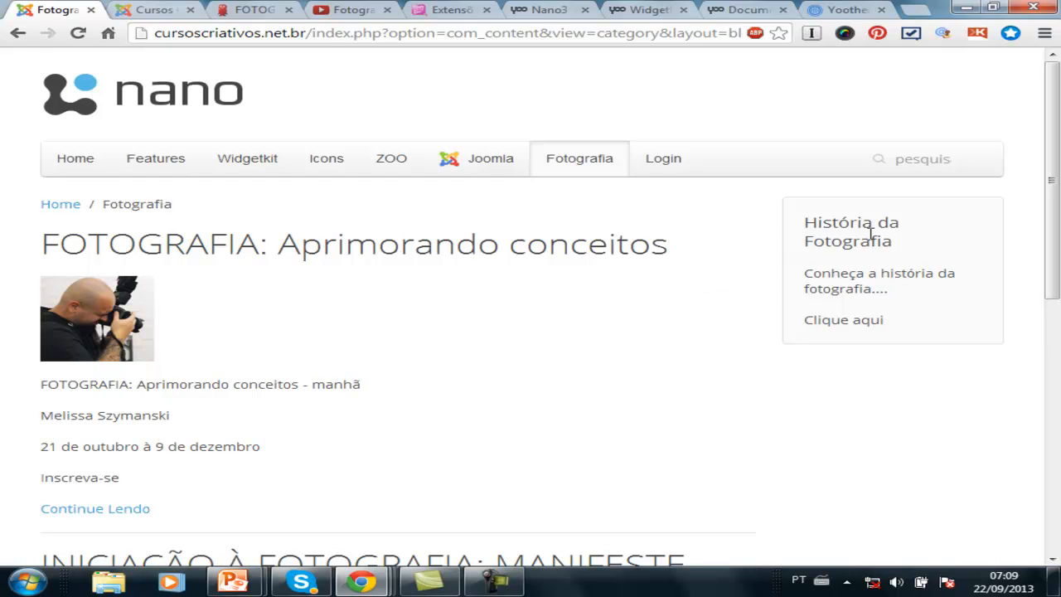
Step: Highlight the text of the História da Fotografia module on the Fotografia page, and clear the selection
left_click_drag(817, 223, 922, 315)
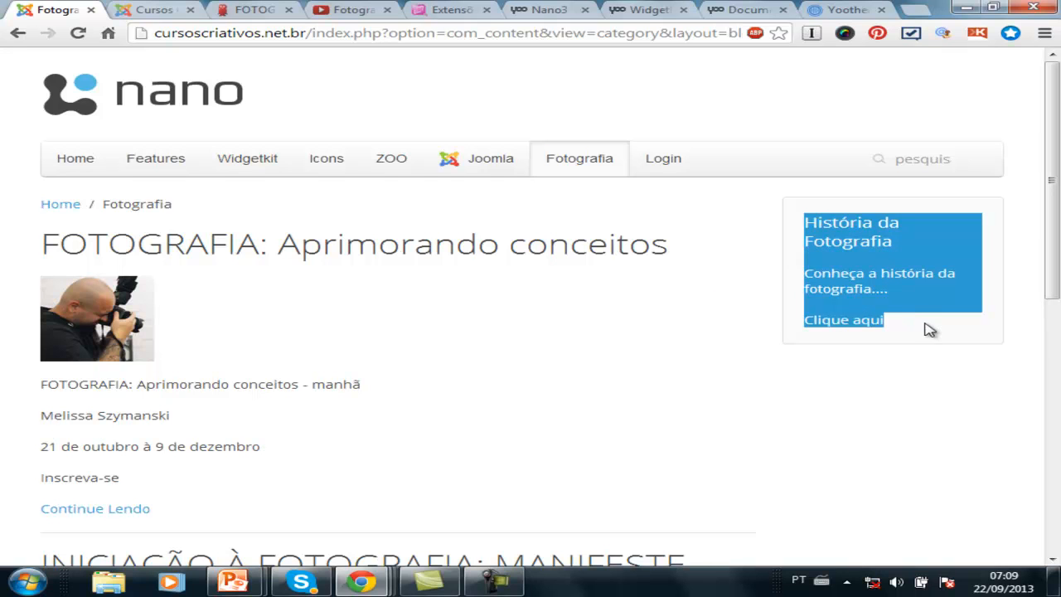
left_click(928, 329)
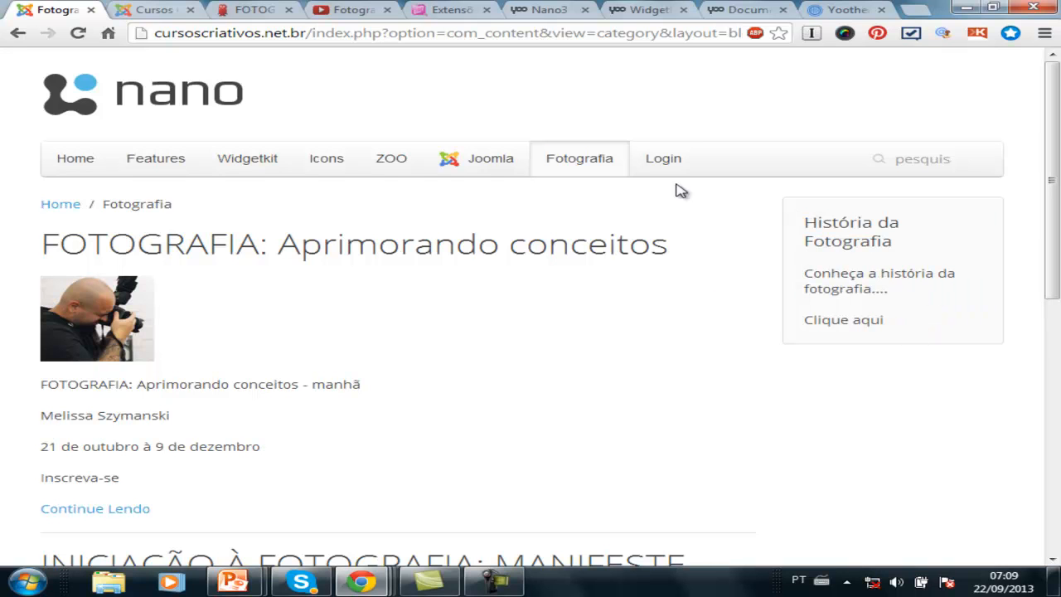
left_click(661, 161)
Step: View YOOtheme's Nano3 Theme blog post and look through the widgets offered on the Widgetkit page
left_click(548, 12)
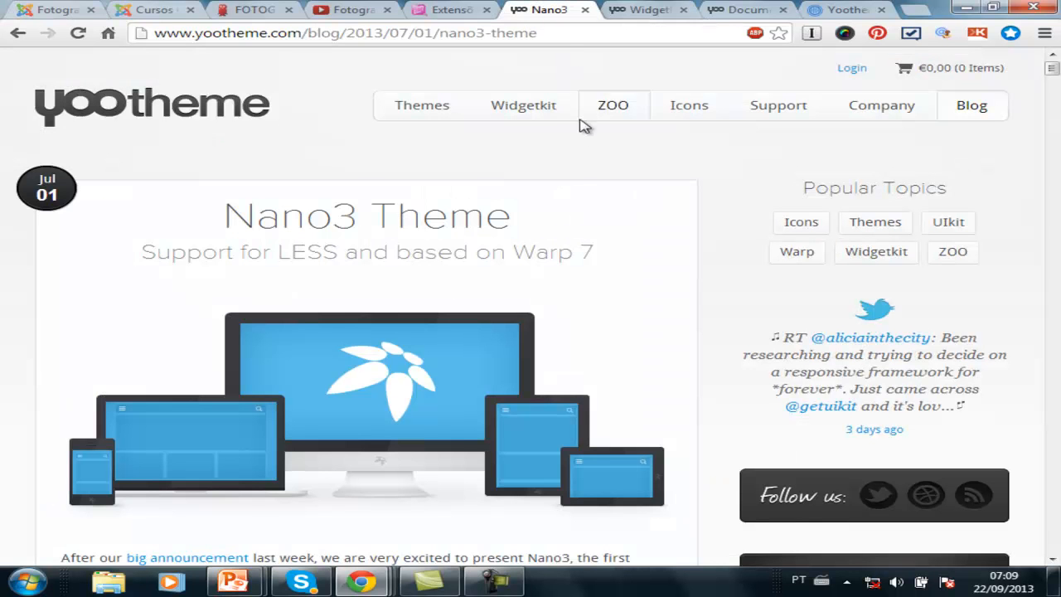
left_click(57, 9)
left_click(535, 10)
left_click(643, 15)
scroll(629, 195, "down", 4)
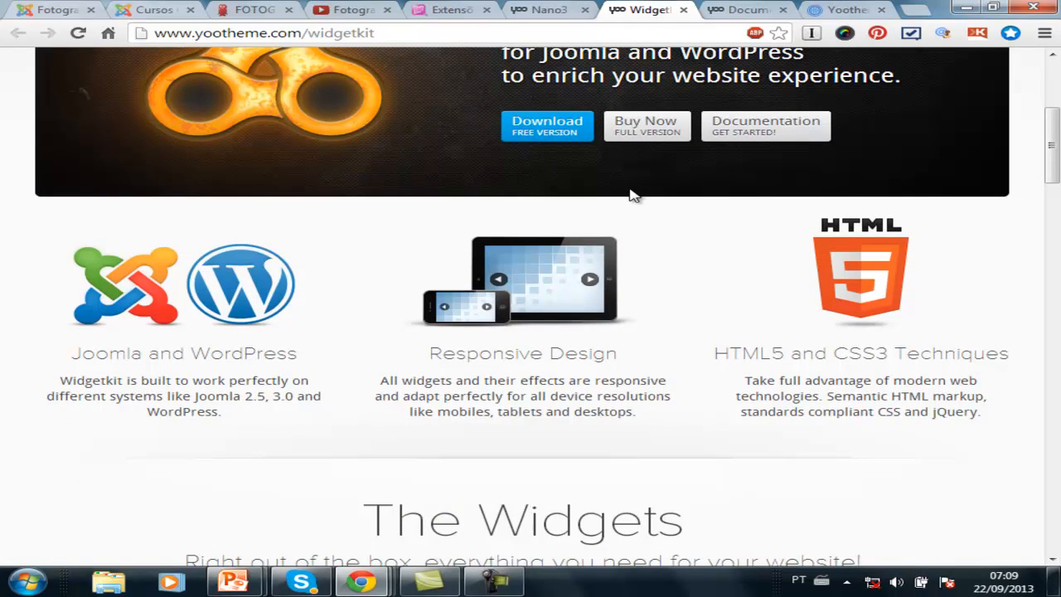
scroll(630, 194, "down", 7)
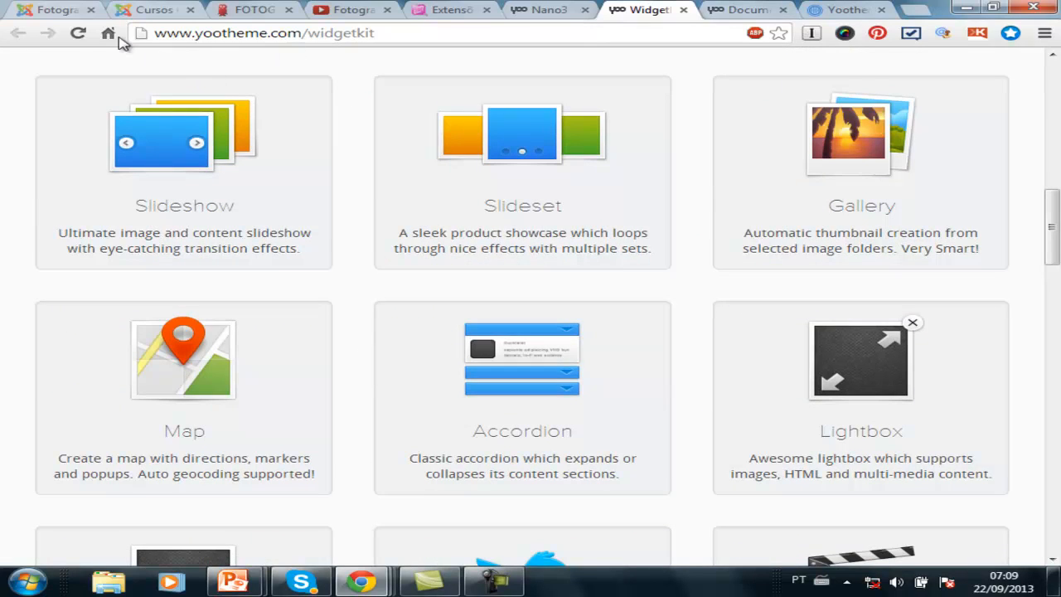
Step: Return to the course site and open the Layouts page under Features
left_click(56, 14)
mouse_move(170, 164)
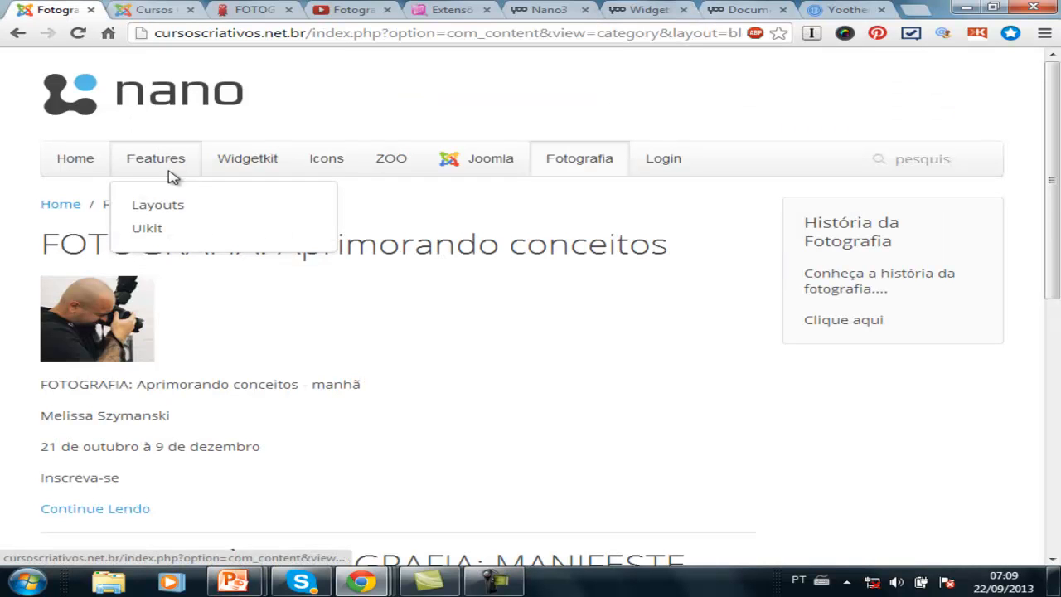
left_click(161, 205)
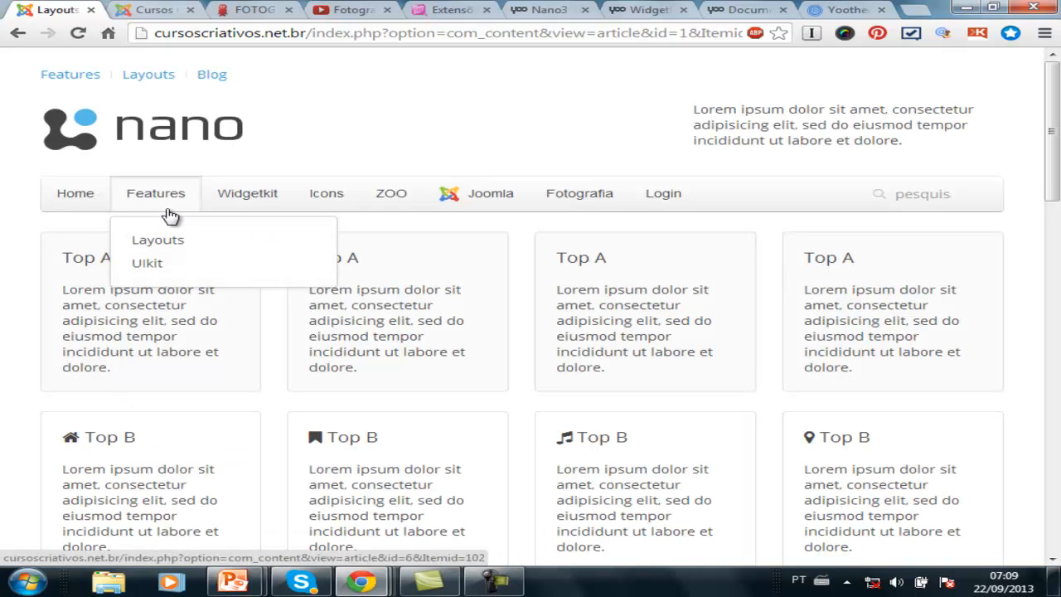
Step: Examine the module positions demonstrated on the Layouts page, from Top A and the sidebars down to Bottom B
scroll(188, 213, "down", 4)
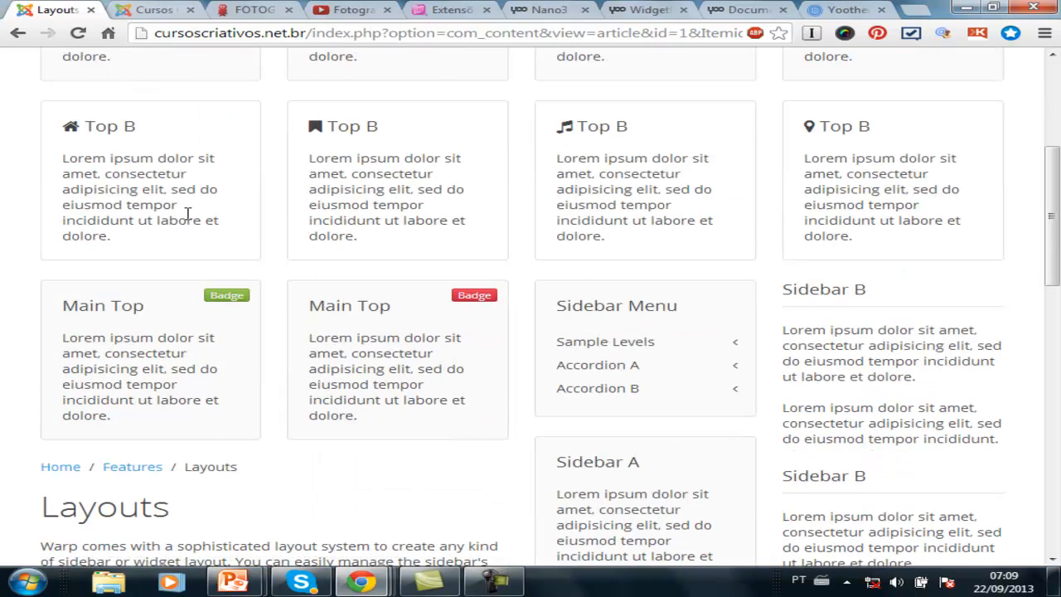
scroll(195, 214, "down", 2)
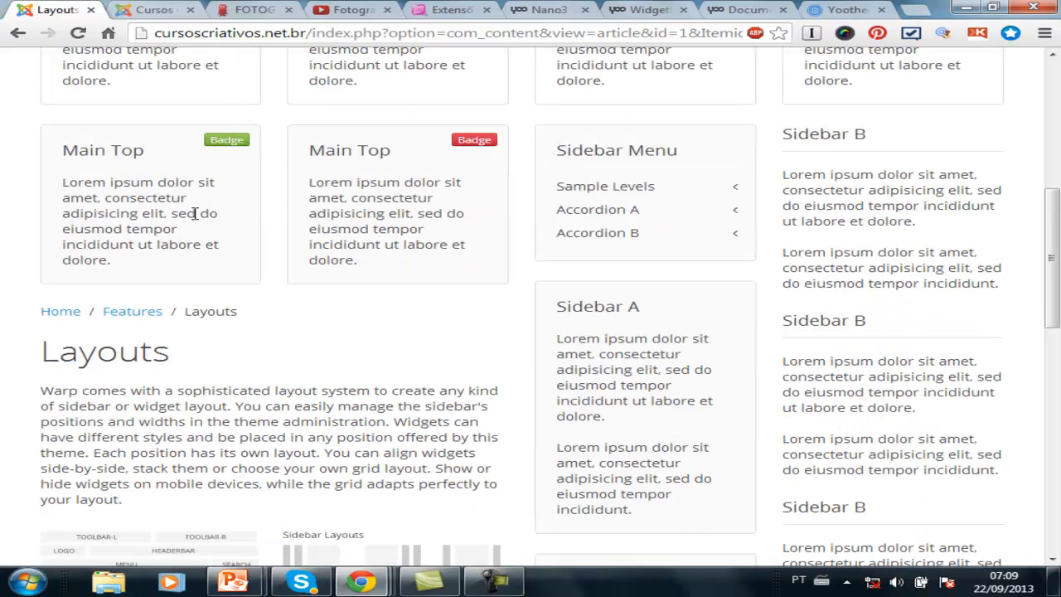
scroll(770, 206, "up", 3)
scroll(847, 190, "down", 3)
scroll(866, 160, "down", 3)
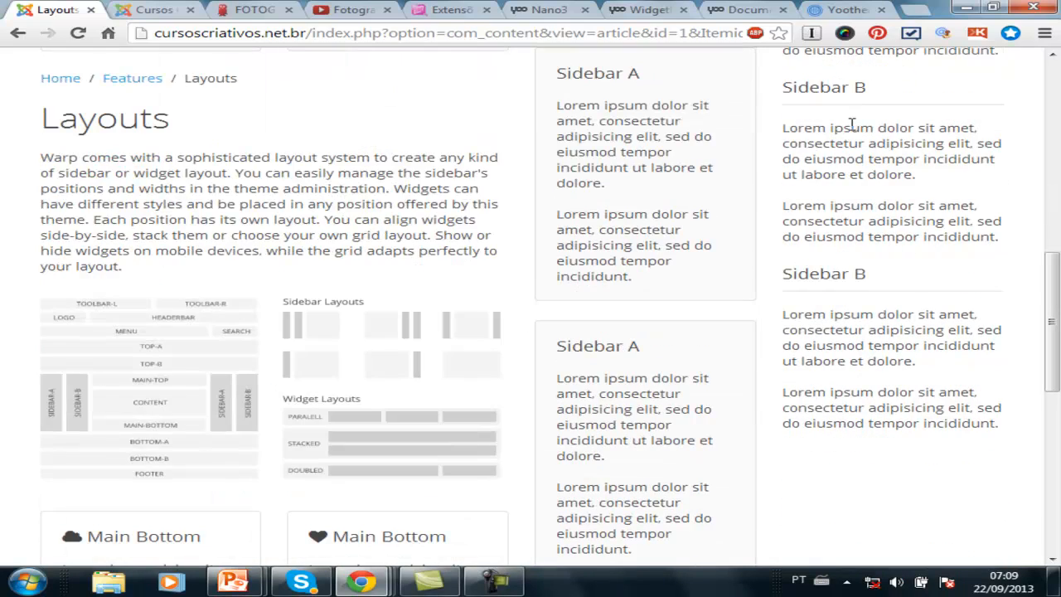
scroll(917, 133, "up", 1)
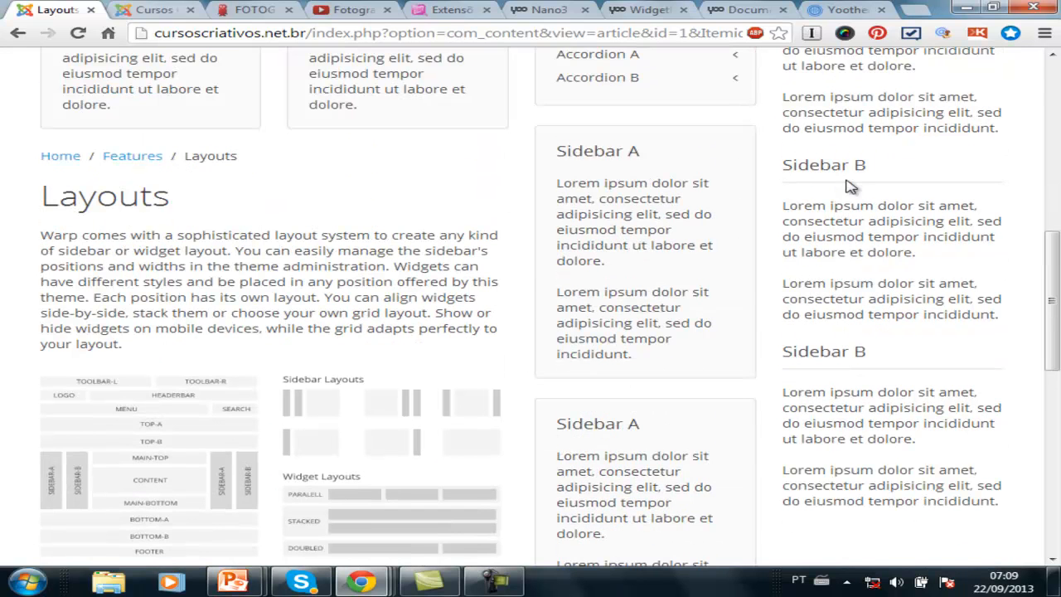
scroll(678, 182, "up", 2)
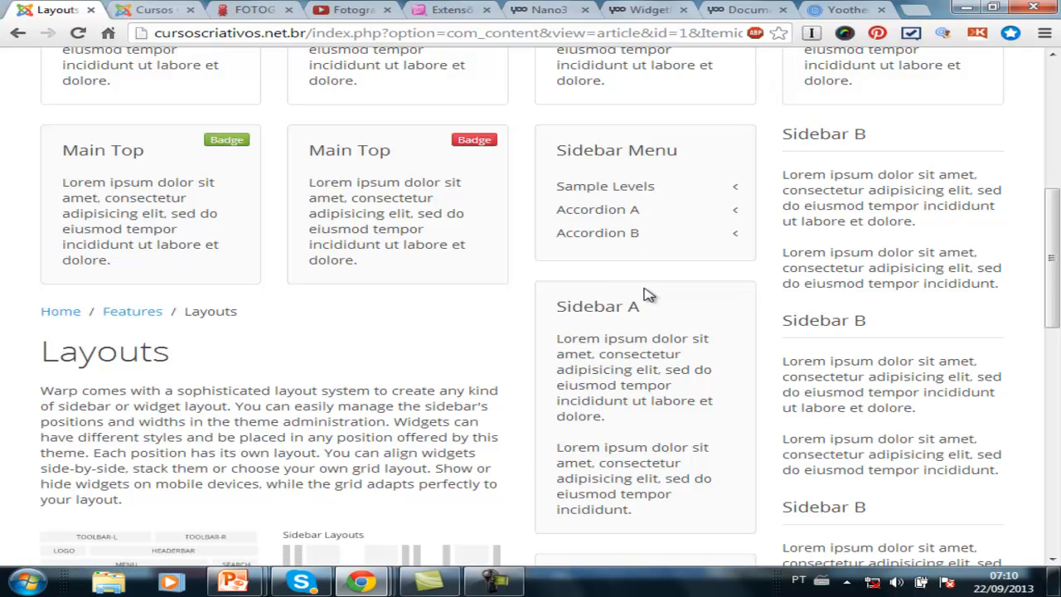
scroll(648, 295, "down", 10)
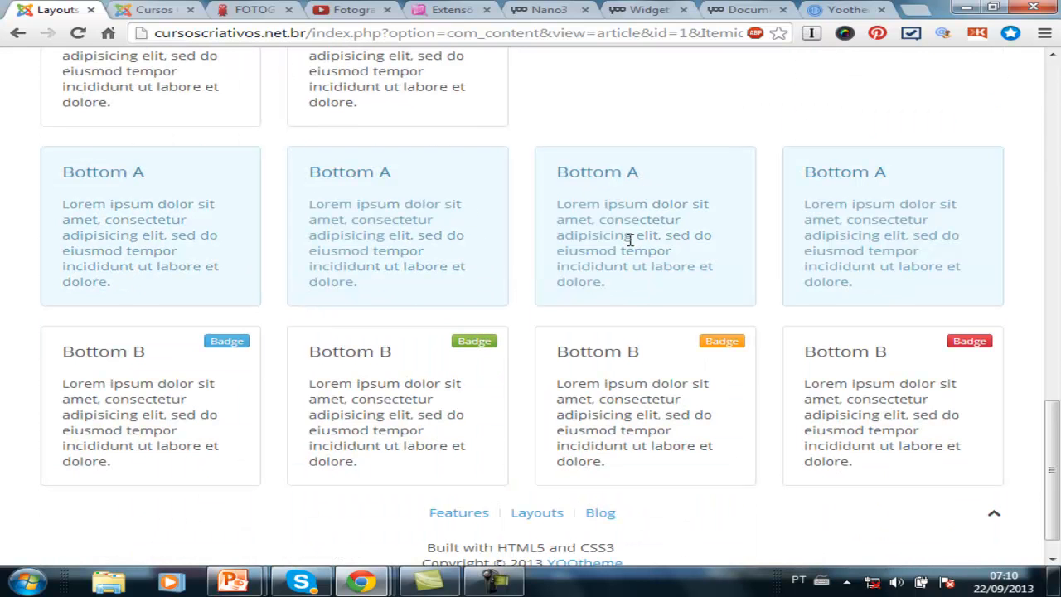
scroll(611, 209, "down", 1)
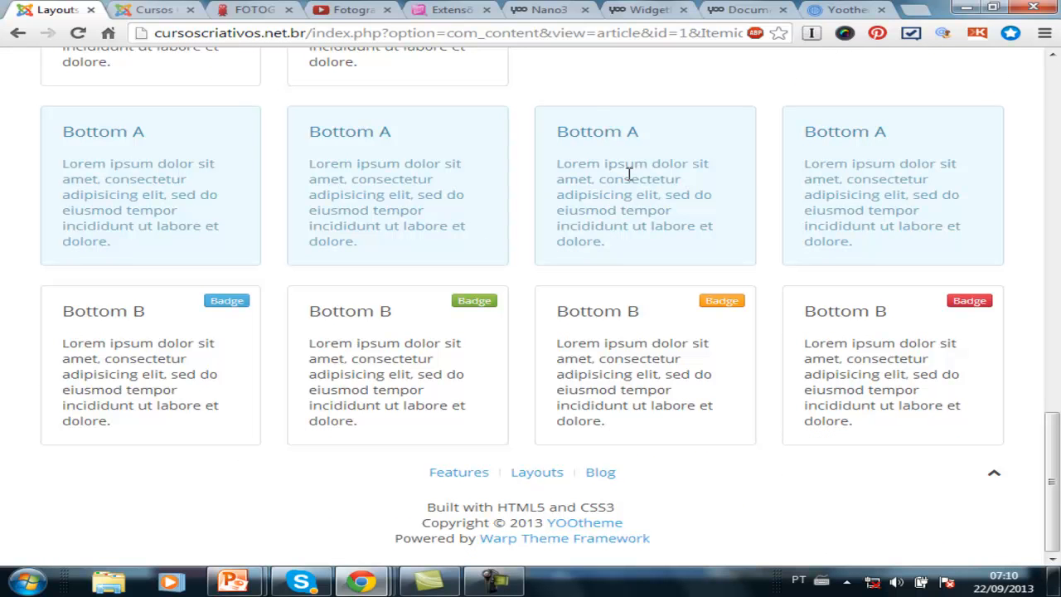
scroll(273, 88, "up", 15)
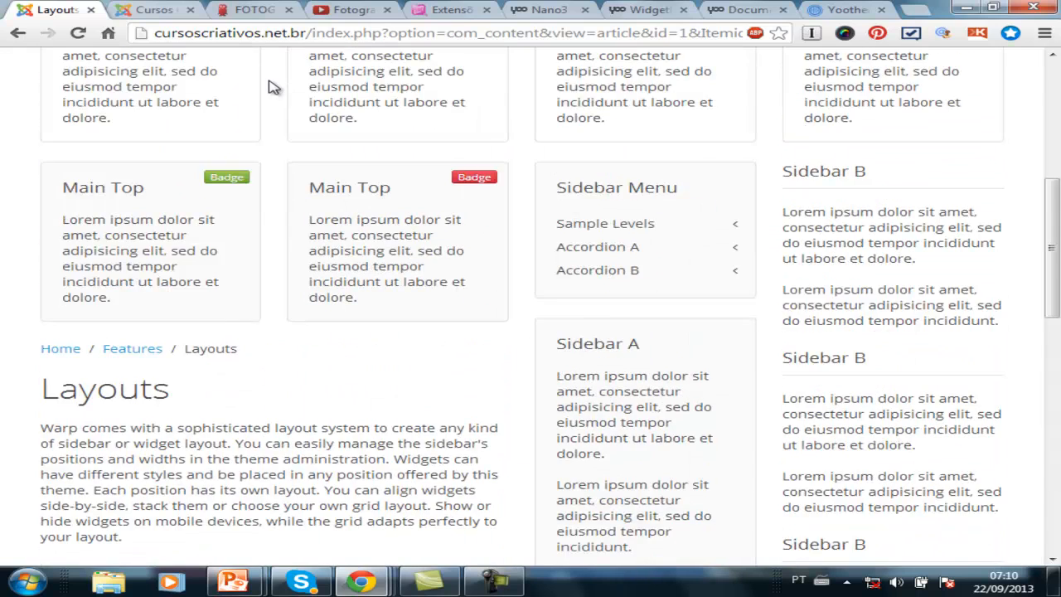
Step: Open the UIkit page under Features and look through its buttons, box styles, messages and form elements
mouse_move(172, 205)
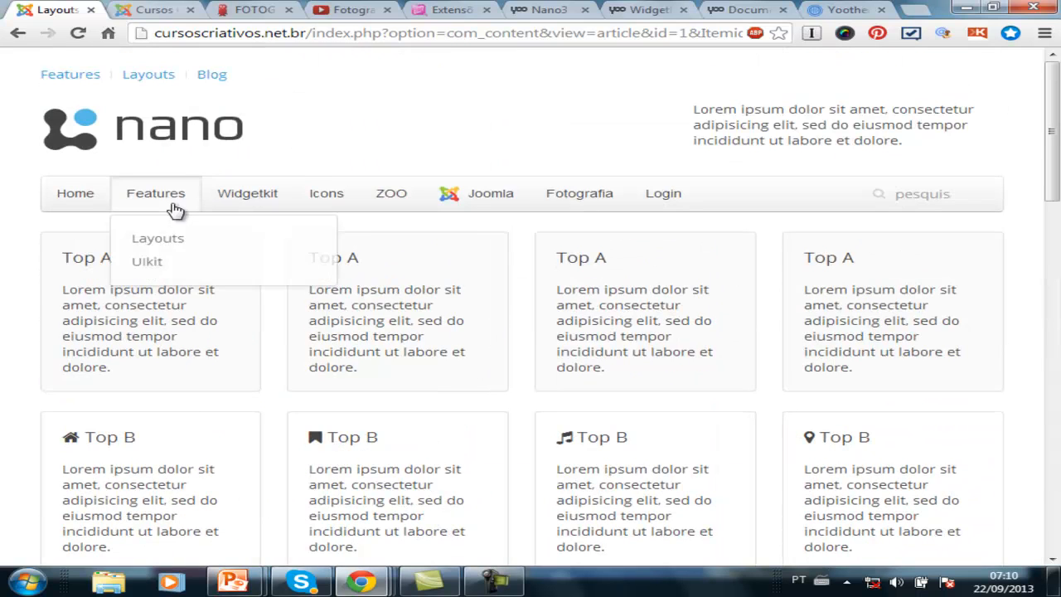
left_click(153, 271)
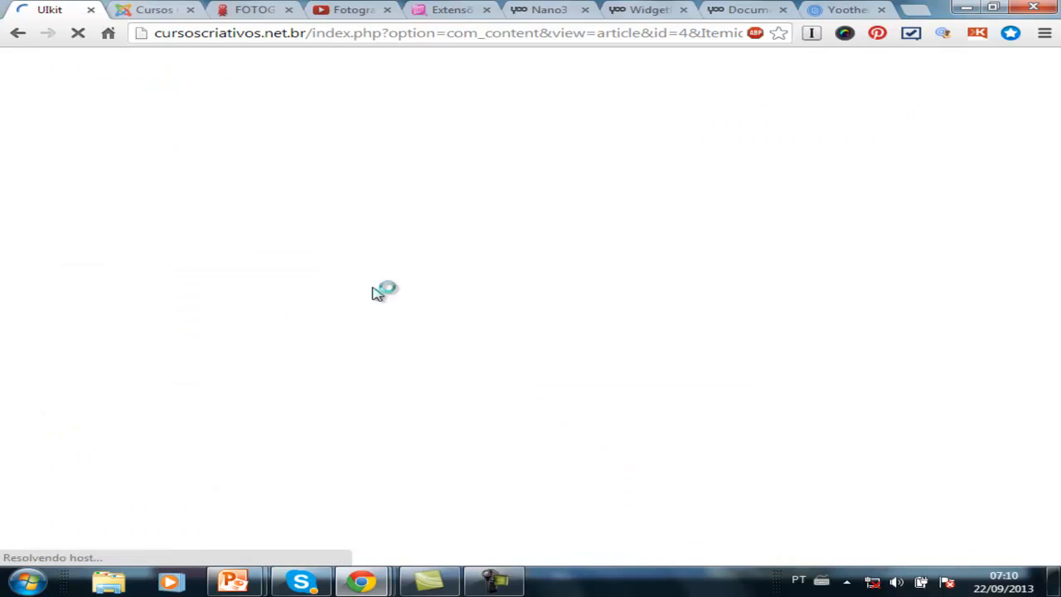
scroll(537, 269, "down", 3)
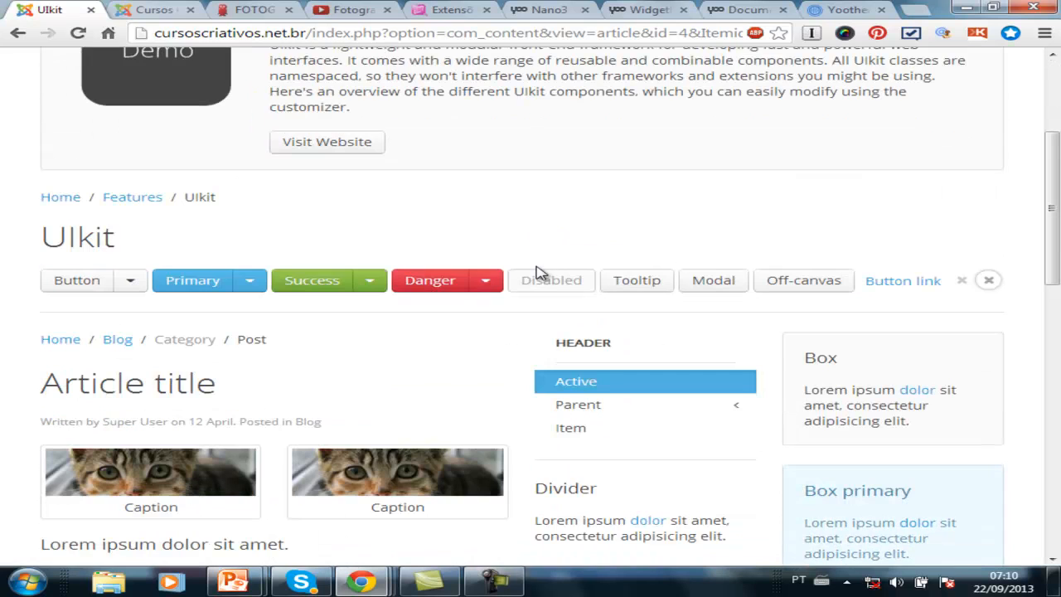
scroll(538, 272, "down", 2)
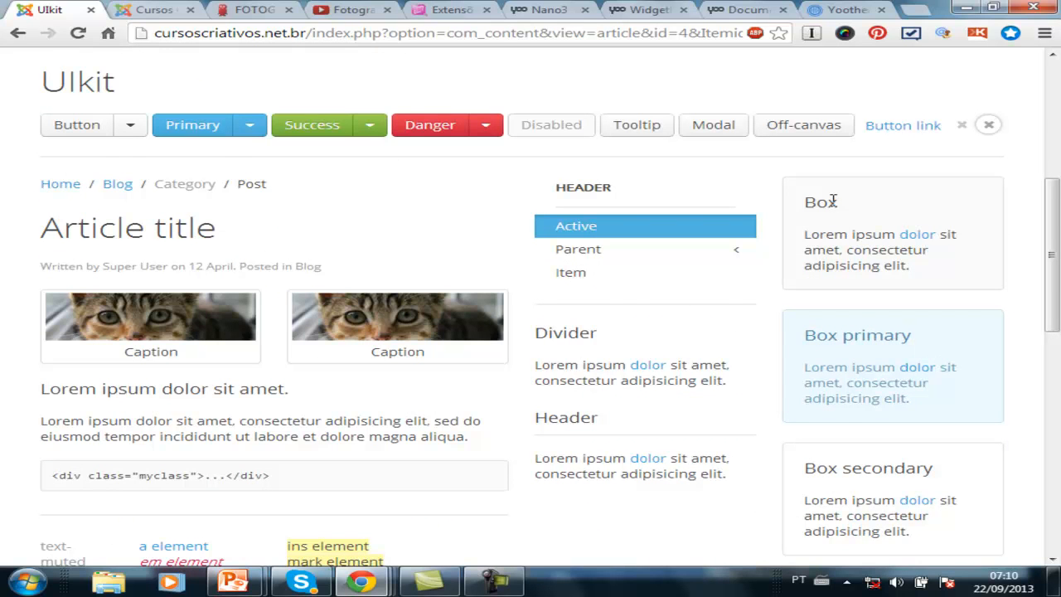
scroll(833, 201, "down", 2)
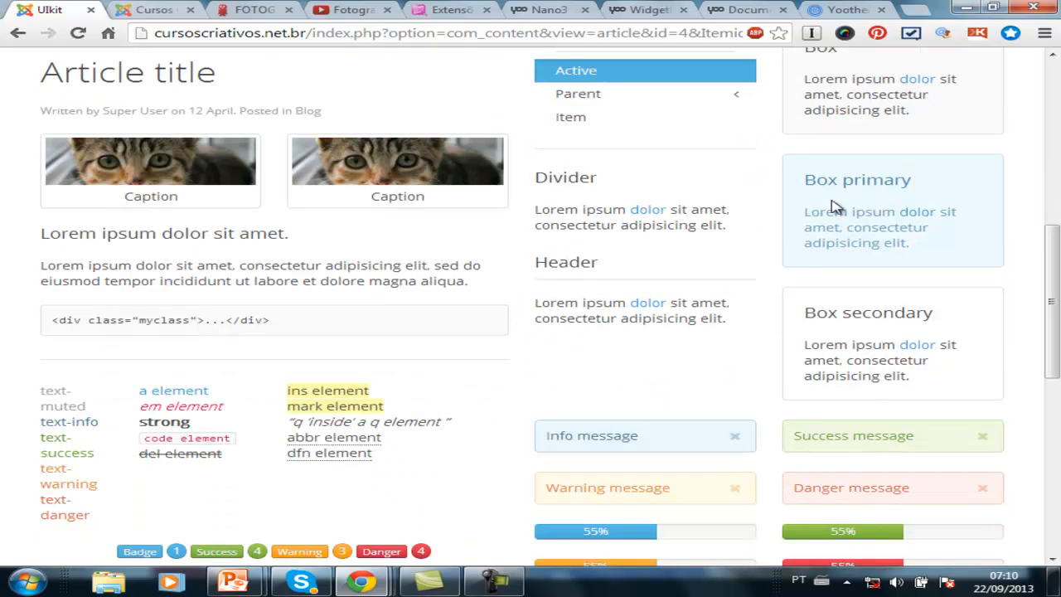
scroll(833, 205, "down", 1)
scroll(845, 241, "down", 2)
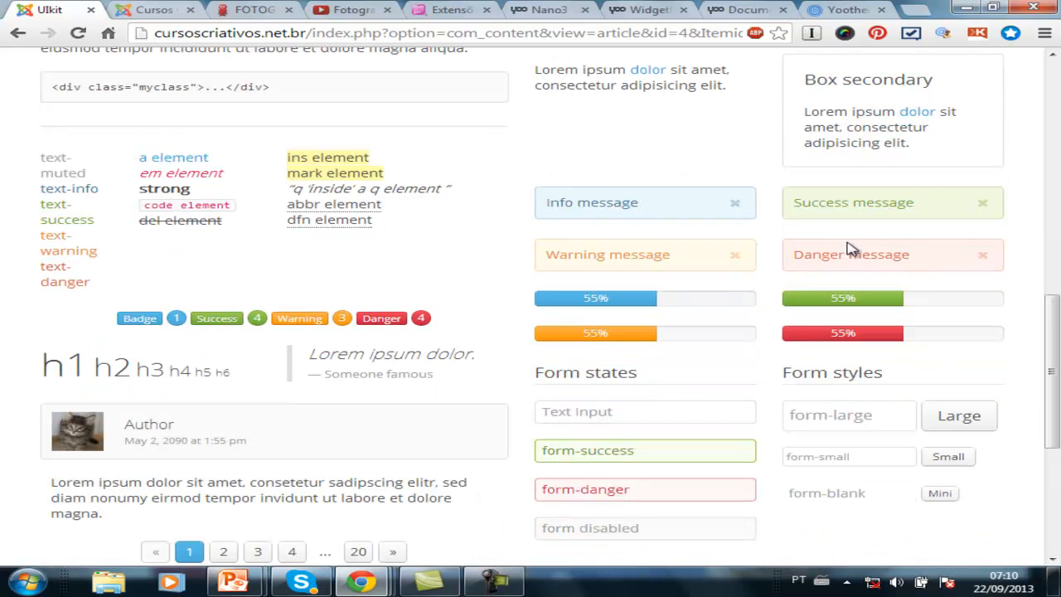
scroll(806, 347, "down", 2)
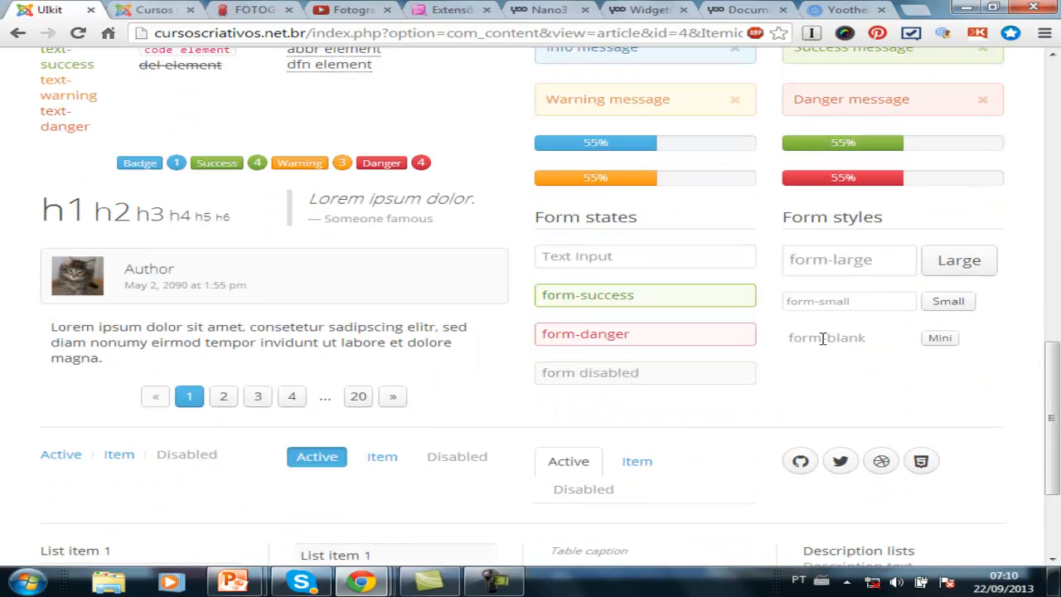
scroll(836, 328, "up", 7)
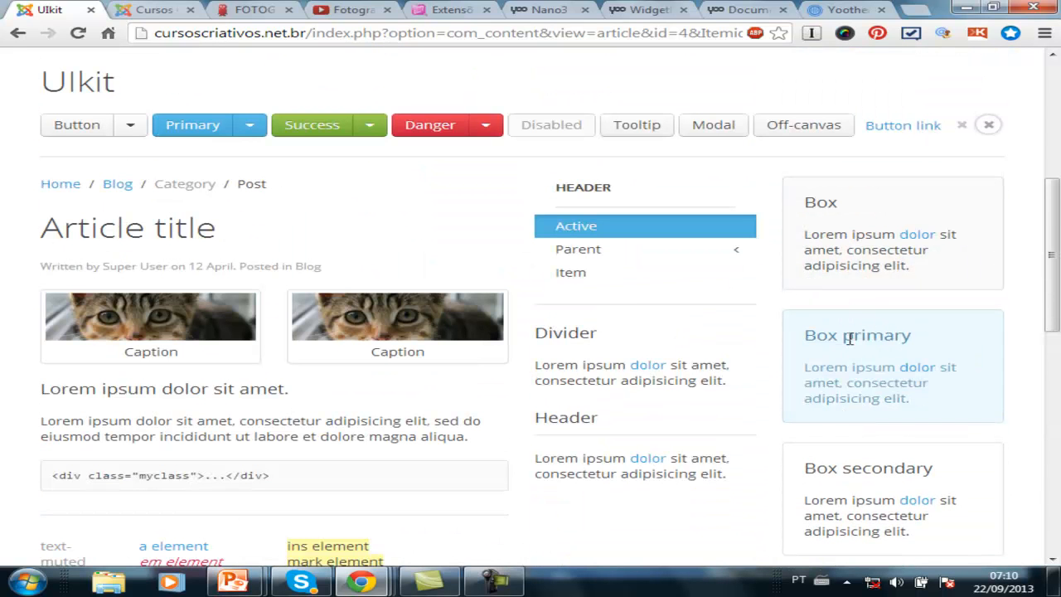
scroll(412, 114, "up", 3)
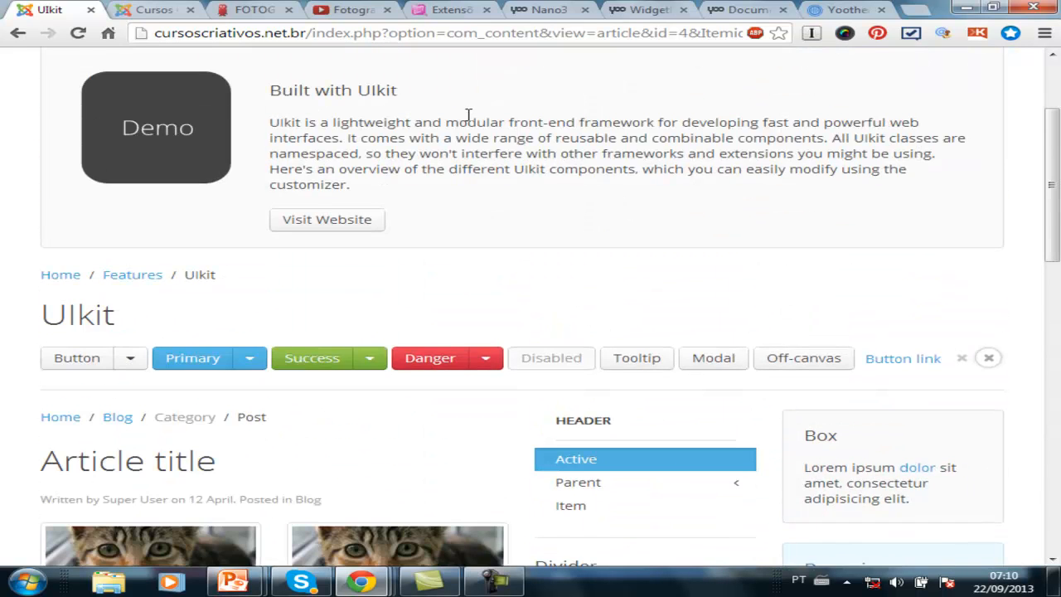
scroll(620, 181, "up", 2)
Step: Return to the site's Fotografia page, and open the yoo_nano3 - Default style in the Joomla administration's Template Manager
left_click(592, 169)
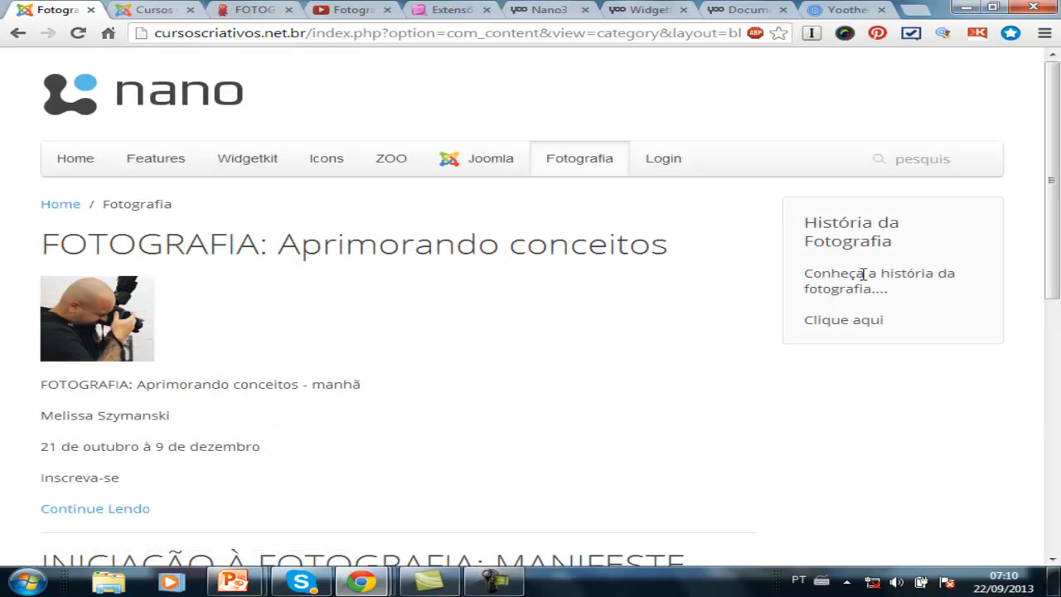
left_click(133, 10)
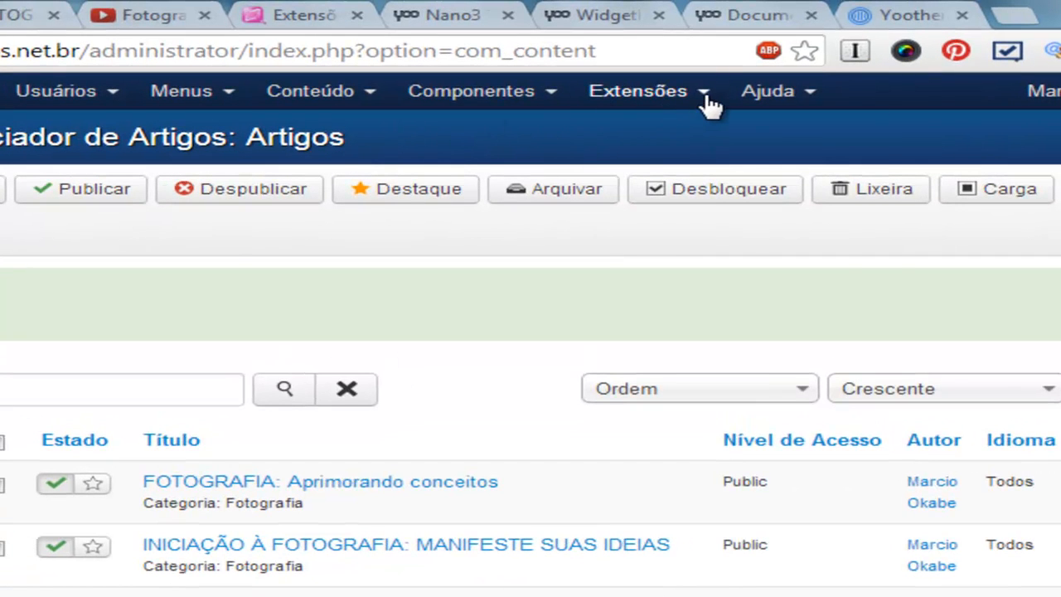
mouse_move(710, 105)
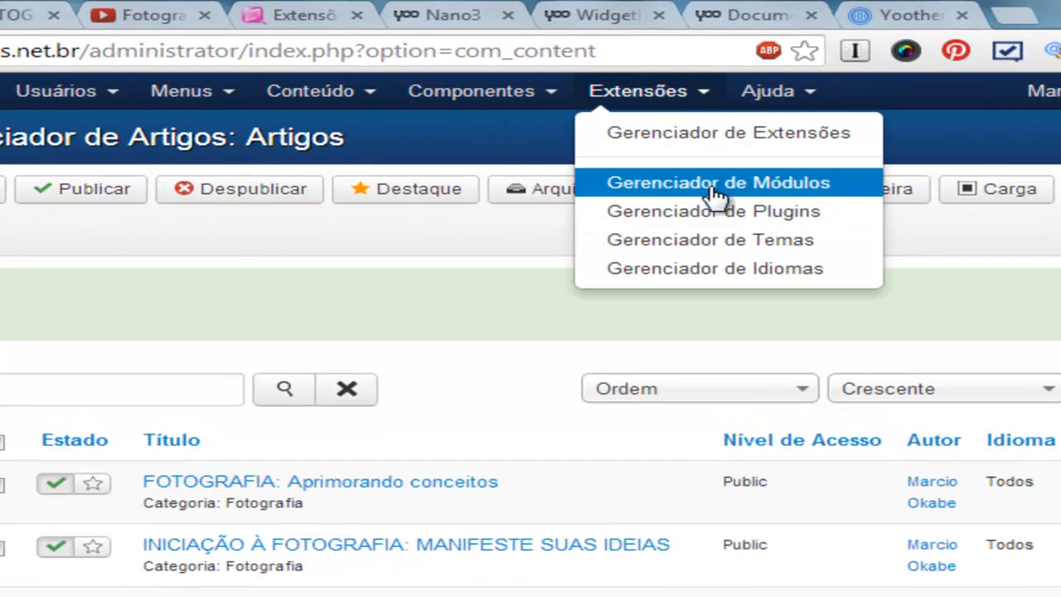
left_click(713, 240)
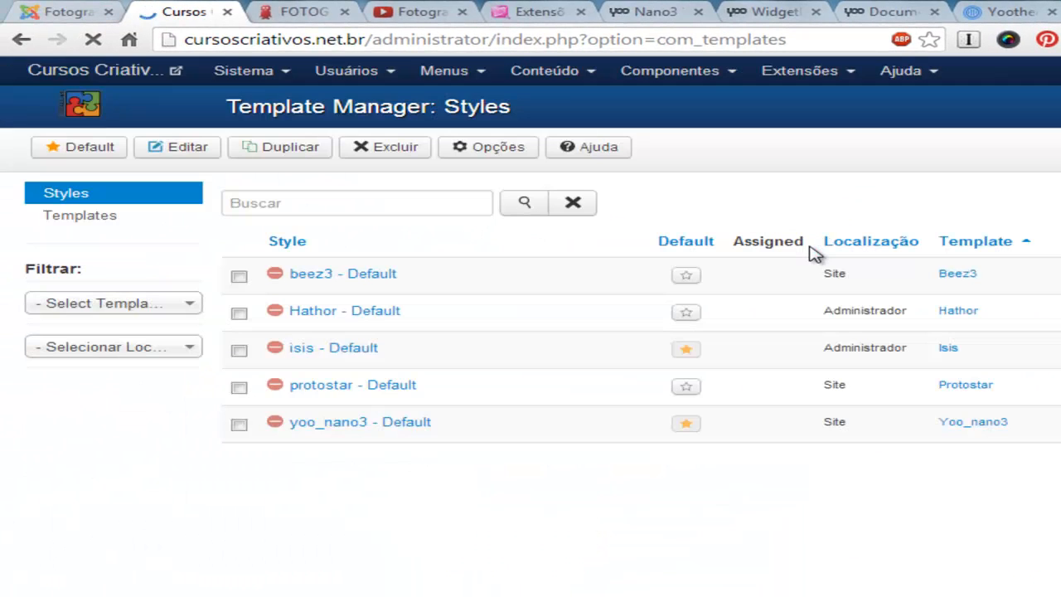
left_click(346, 425)
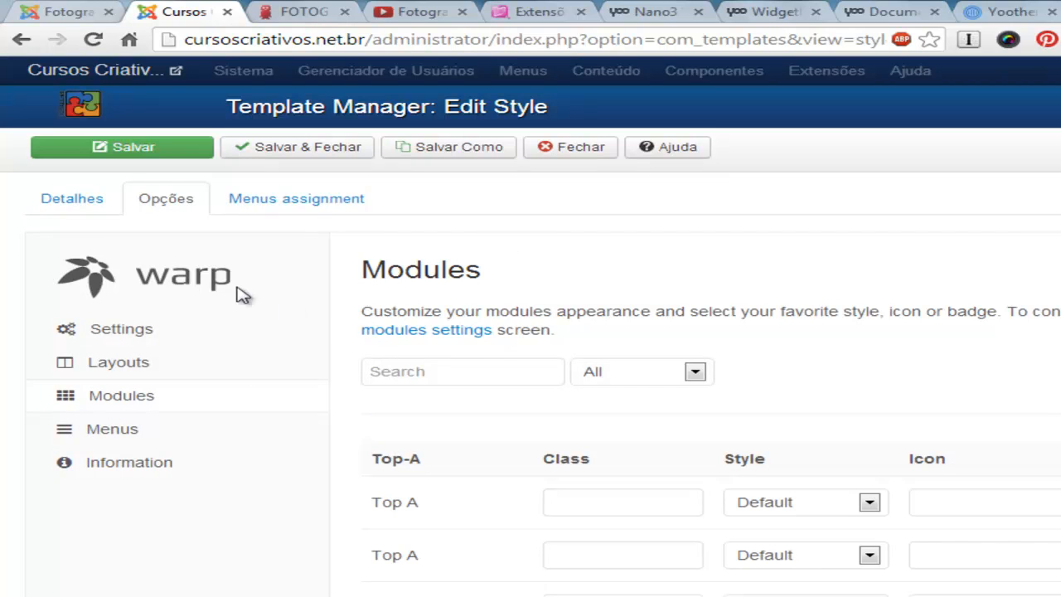
Step: View the style's details and its Warp Settings page, and return to the Modules options
left_click(66, 201)
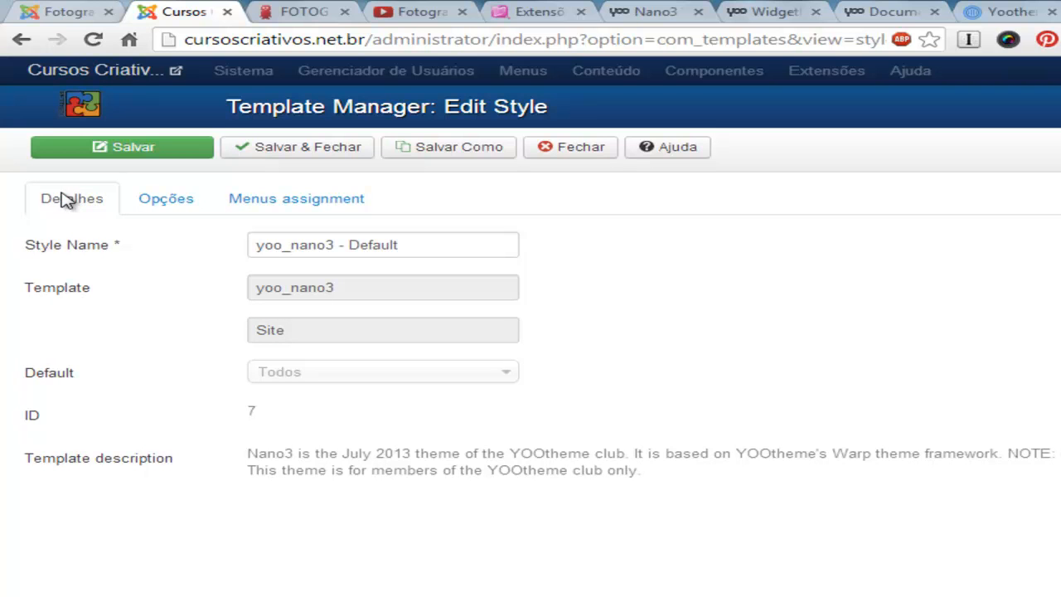
left_click(181, 202)
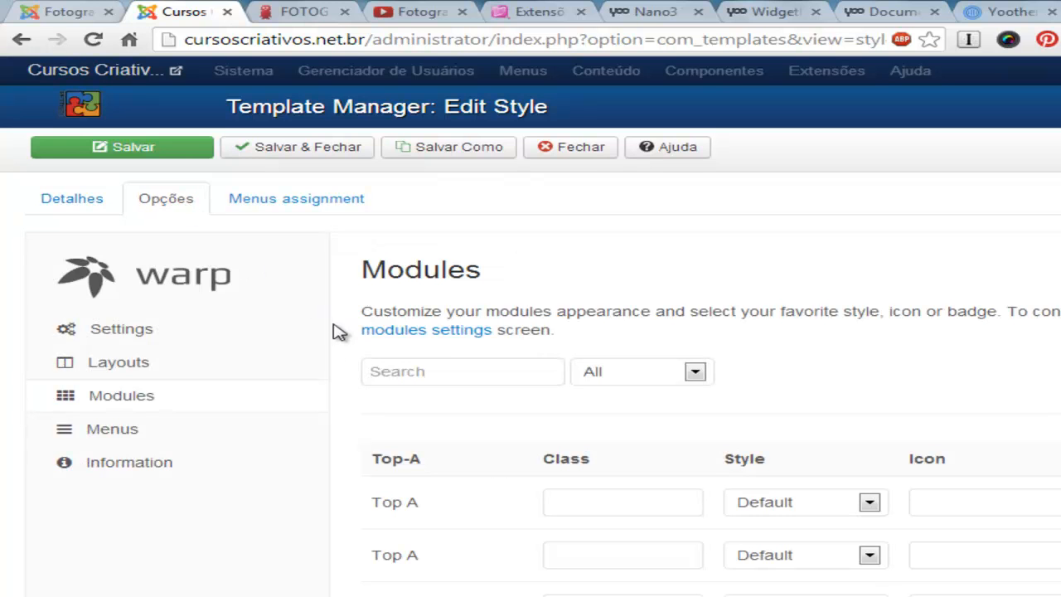
left_click(126, 342)
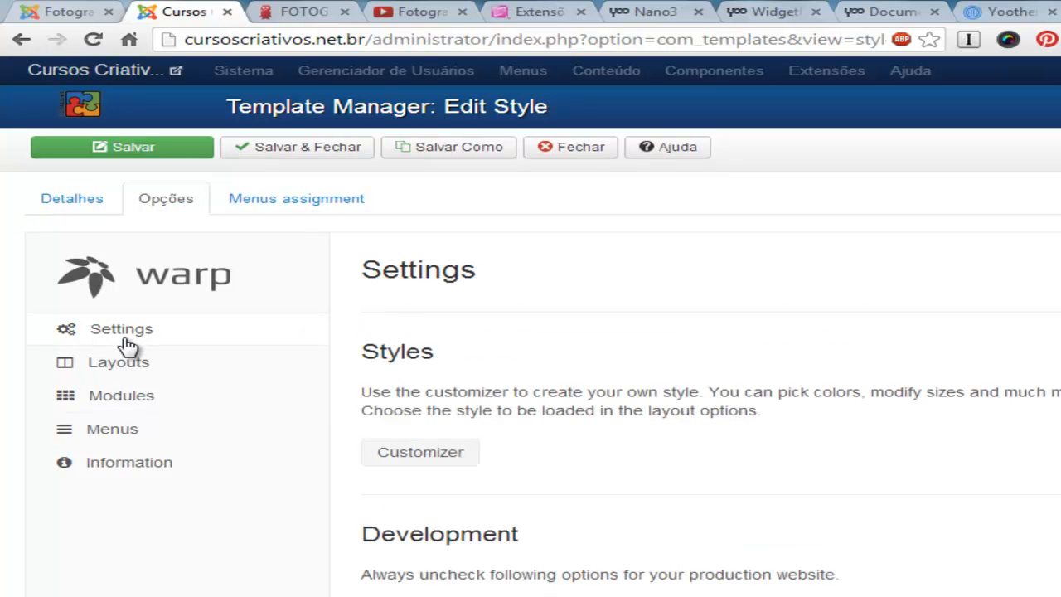
left_click(118, 400)
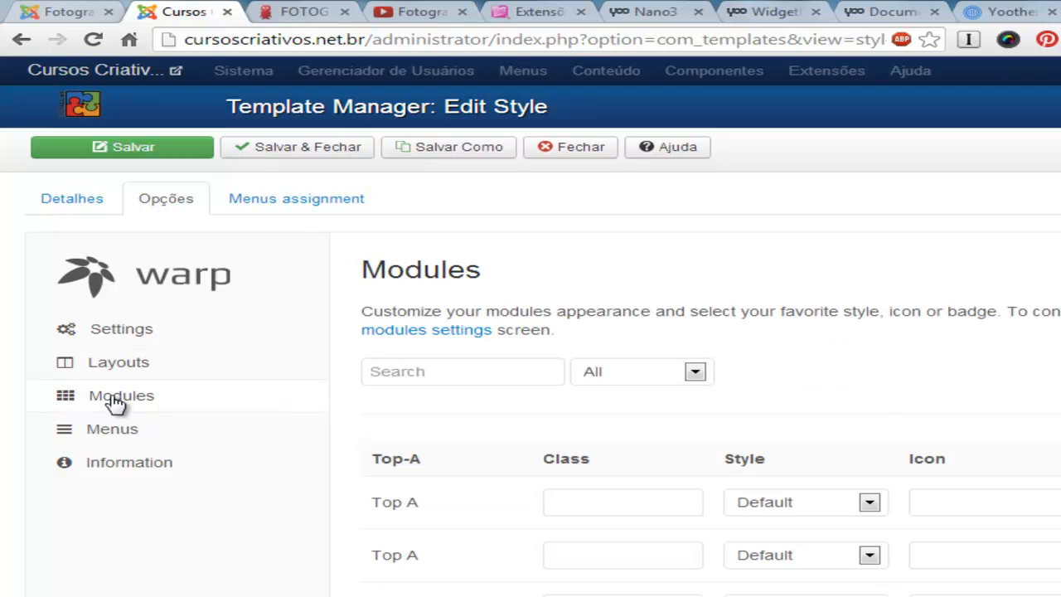
Step: Filter the modules by "foto", save the História da Fotografia module with the Box Primary style, and refresh the Fotografia page
left_click(438, 369)
type("foto")
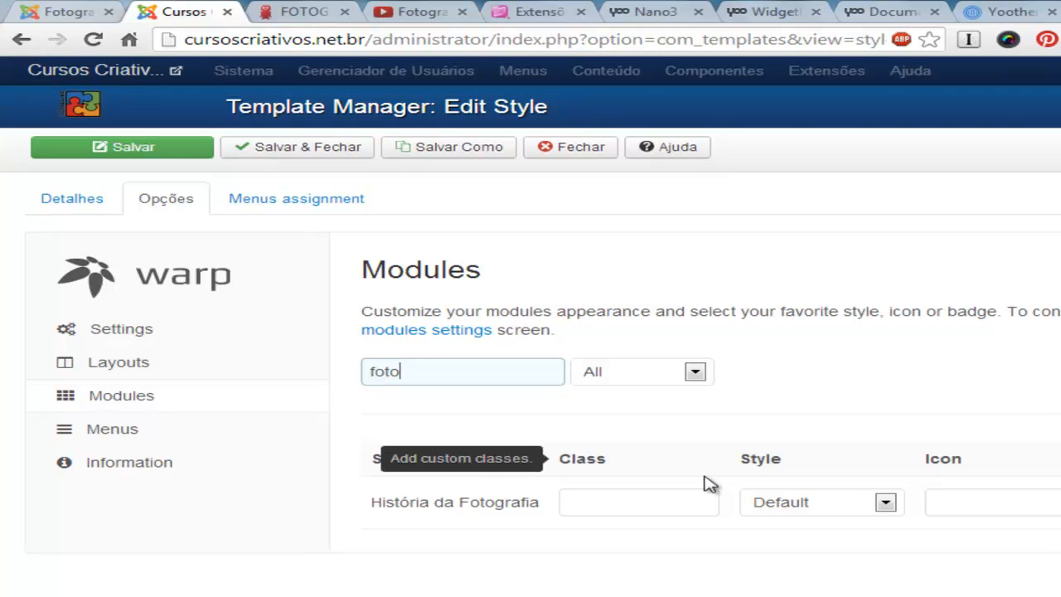
left_click(883, 503)
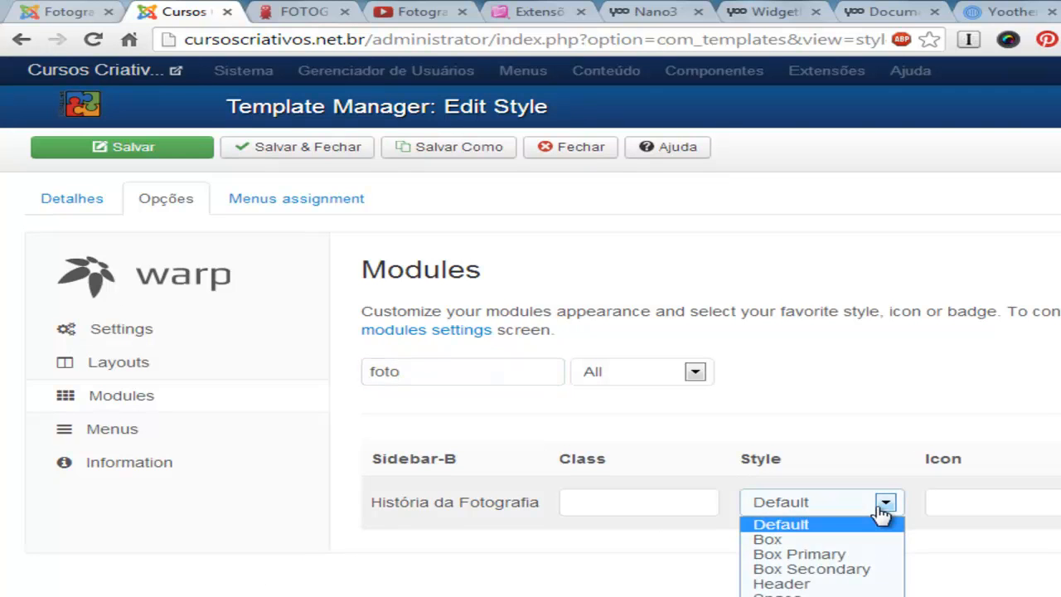
left_click(824, 557)
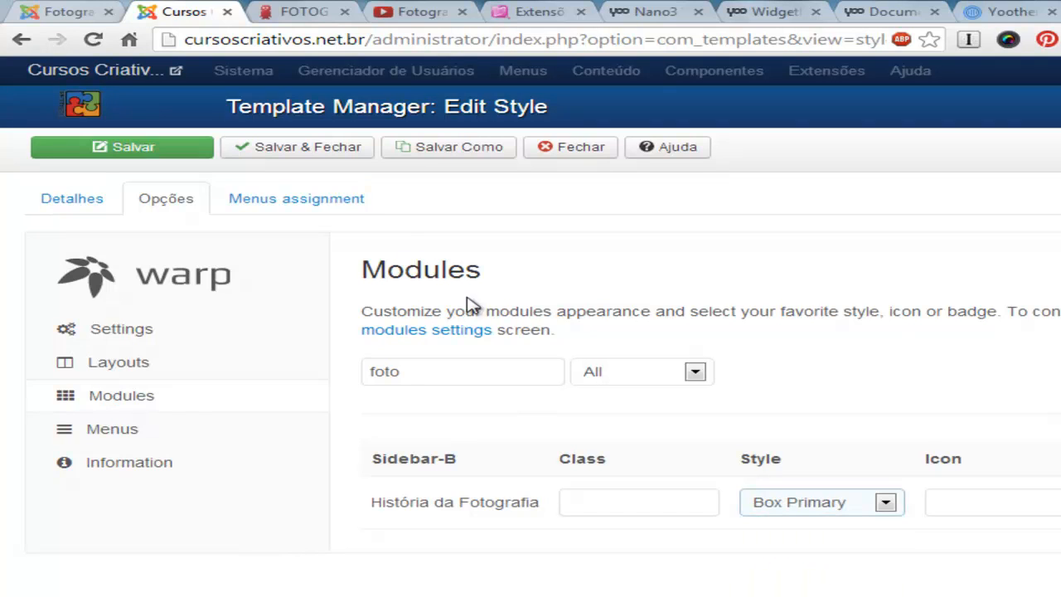
left_click(142, 160)
left_click(71, 11)
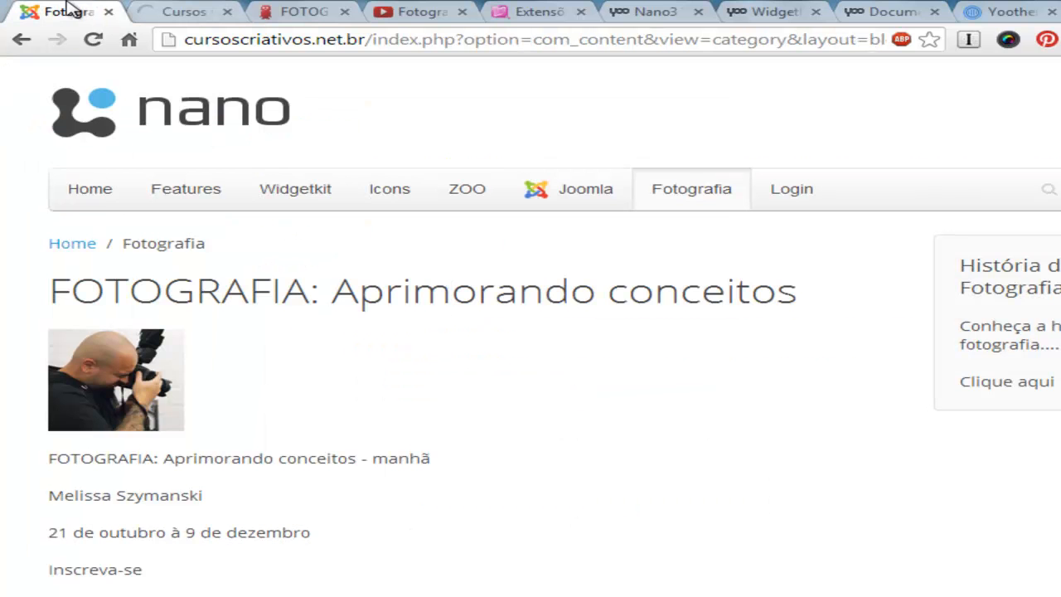
left_click(93, 40)
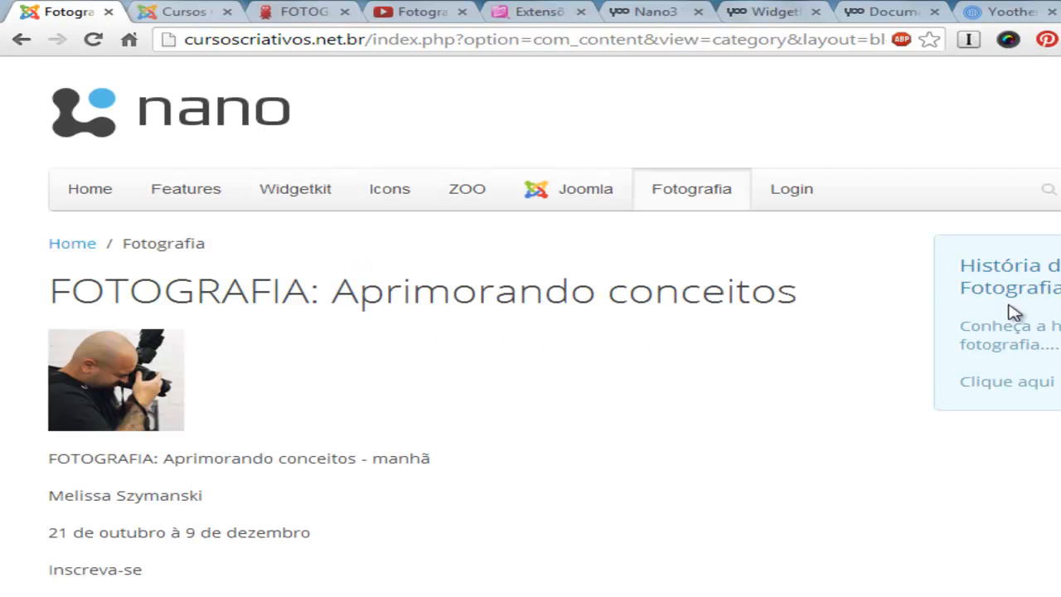
Step: Filter the template's Warp modules by "foto" and set the História da Fotografia module's style to Header
left_click(189, 16)
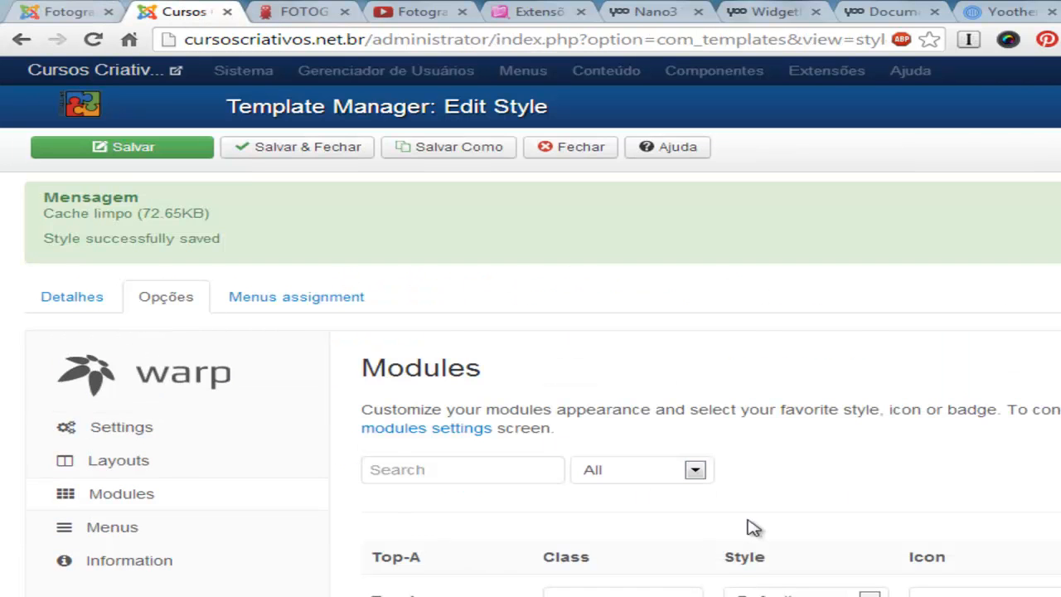
scroll(737, 549, "down", 3)
left_click(507, 240)
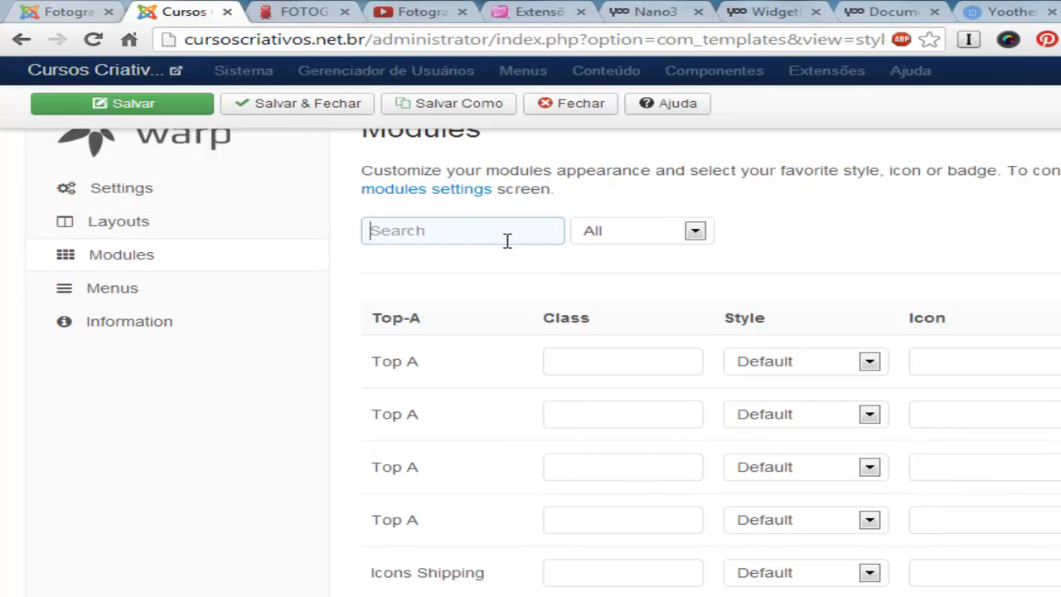
type("foto")
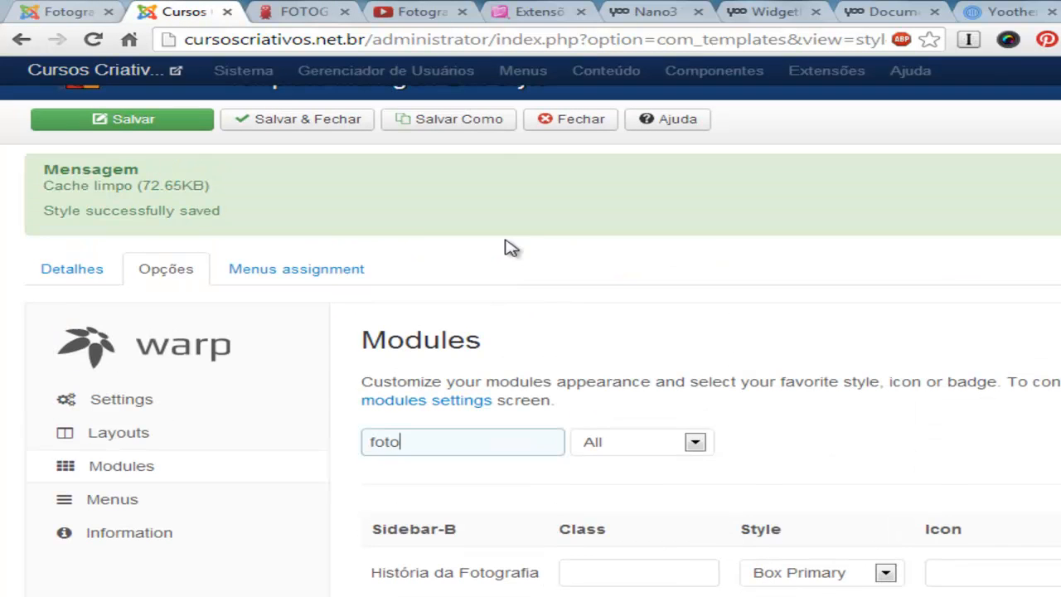
left_click(884, 574)
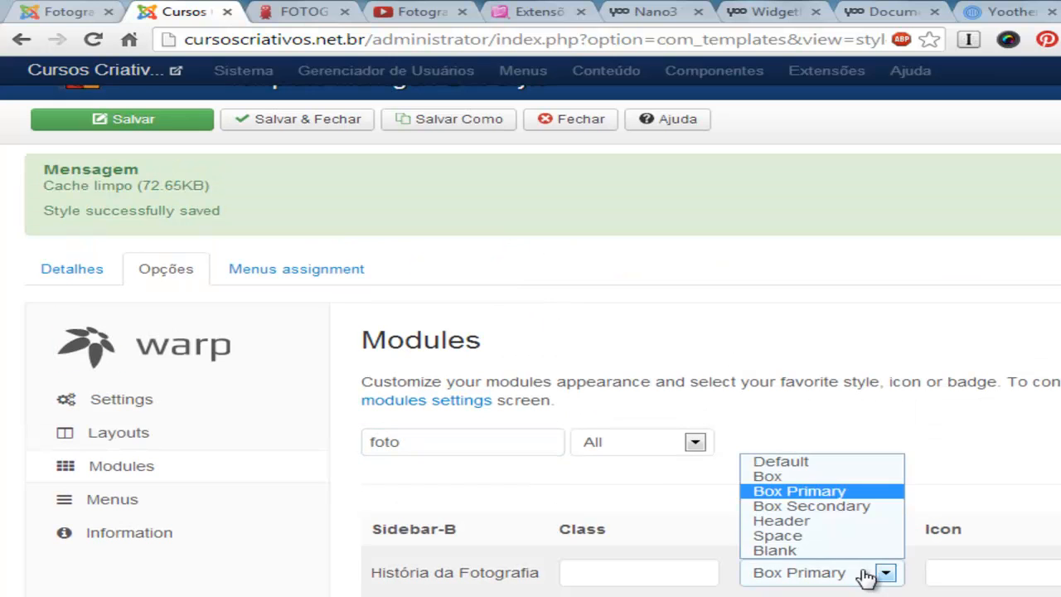
left_click(820, 525)
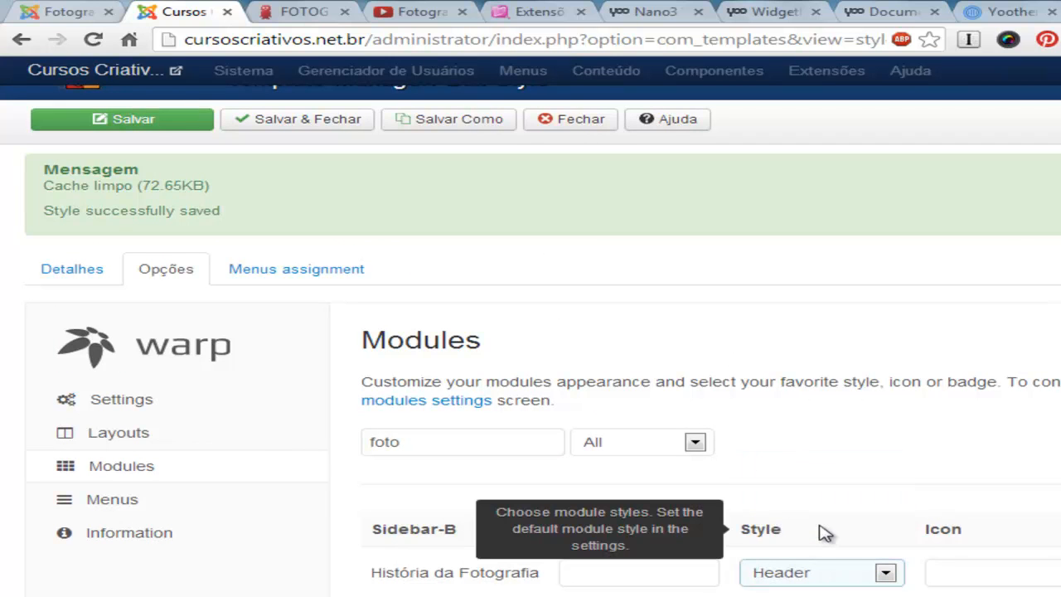
Step: Save the yoo_nano3 - Default style and reload the site's Fotografia page
left_click(164, 121)
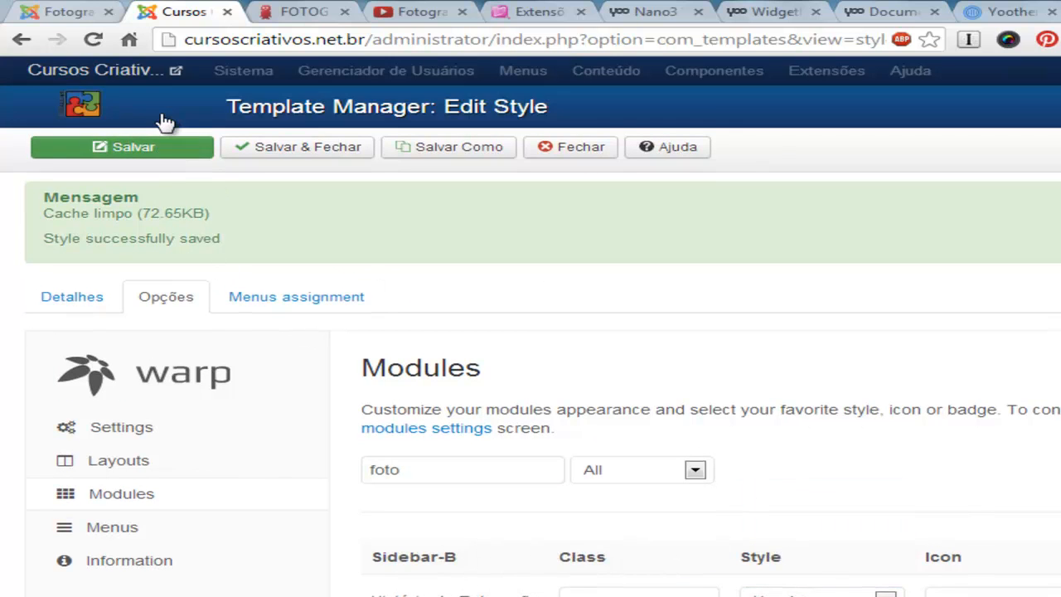
left_click(152, 151)
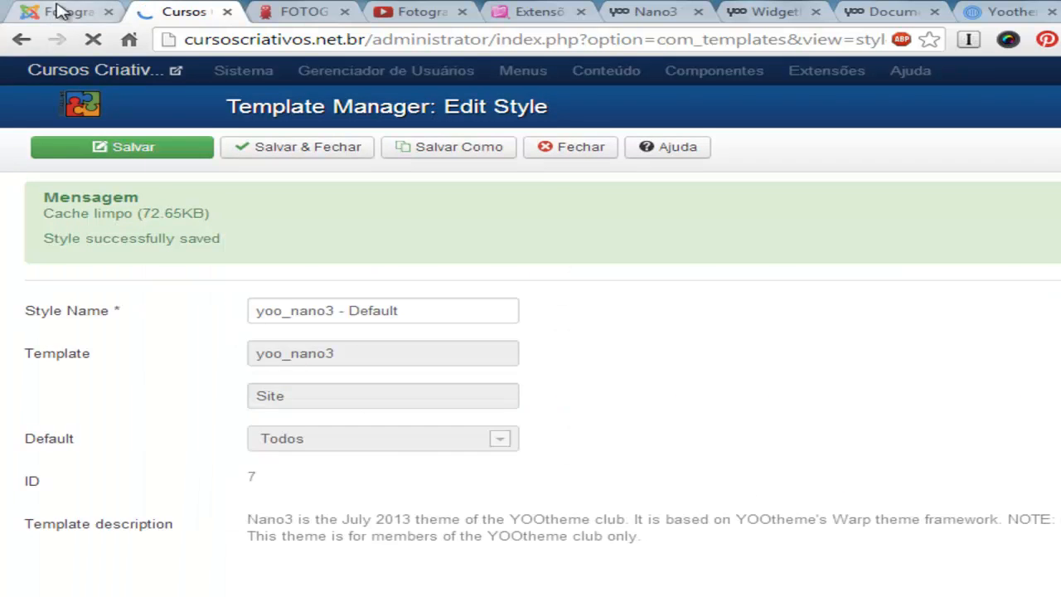
left_click(48, 11)
left_click(94, 39)
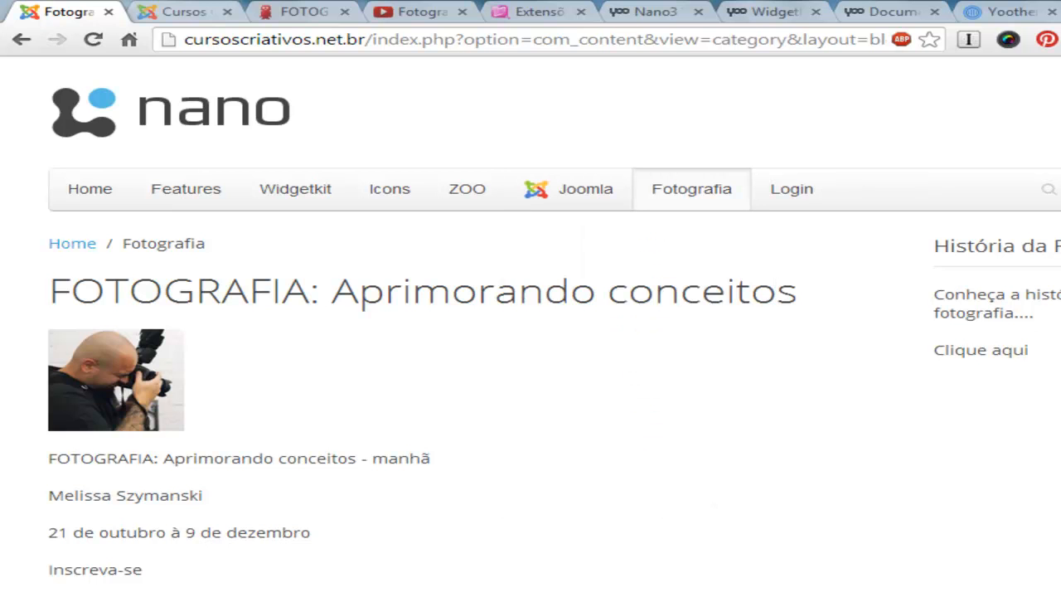
Step: Review the template's Modules options and the site's Fotografia page, and view Escola São Paulo's Fotografia course page
left_click(172, 17)
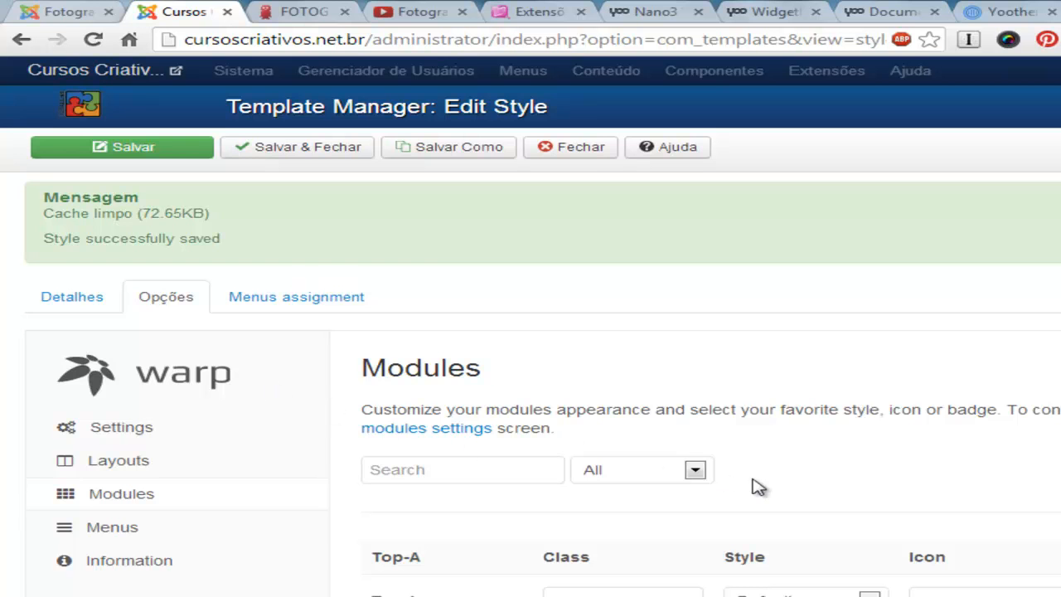
scroll(718, 475, "down", 3)
scroll(788, 510, "up", 3)
left_click(60, 15)
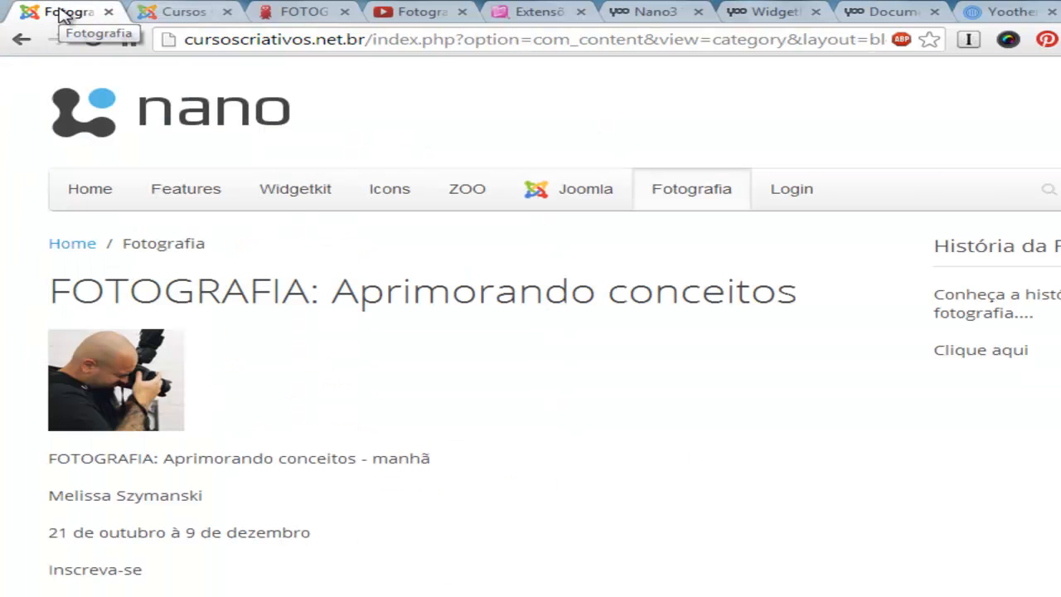
mouse_move(296, 189)
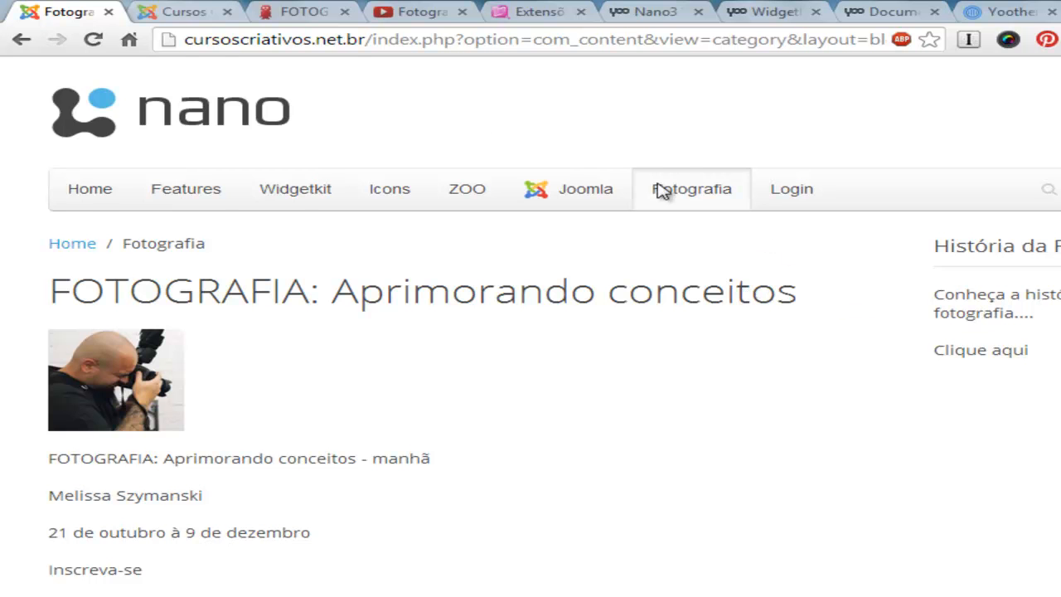
left_click(323, 18)
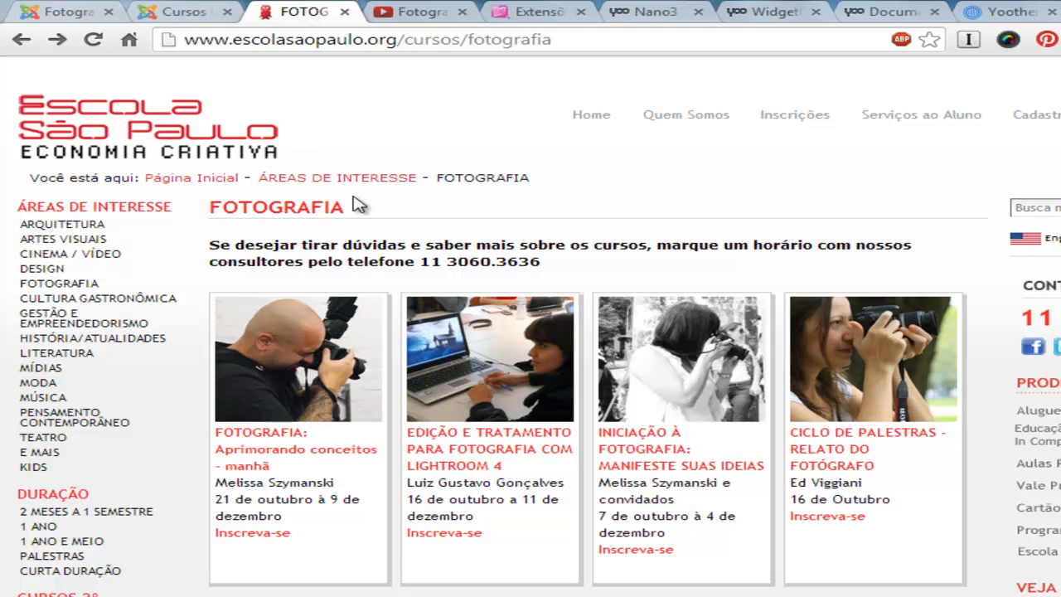